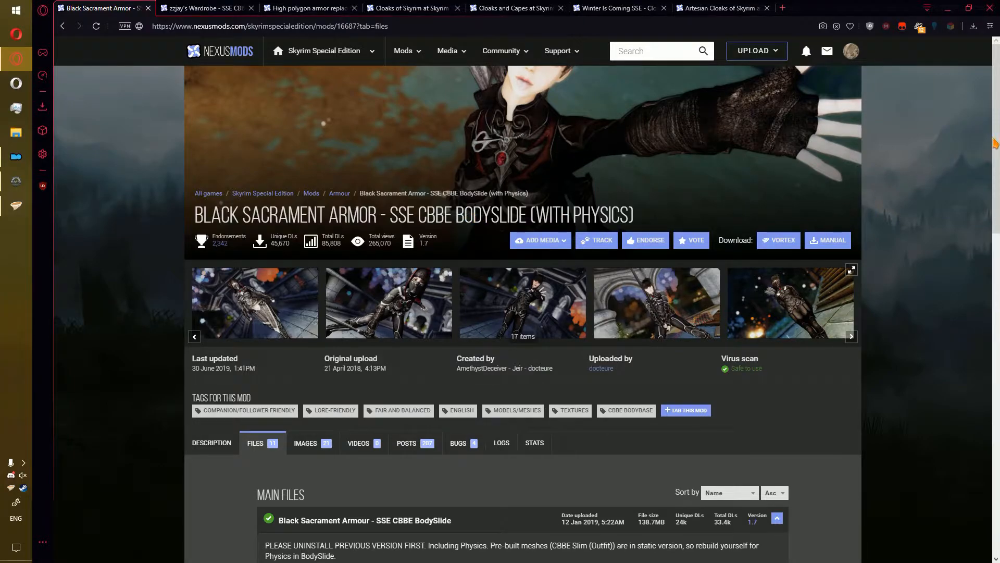
- Download the Black Sacrament Armour - SSE CBBE BodySlide main file through the mod manager
scroll(542, 358, "down", 4)
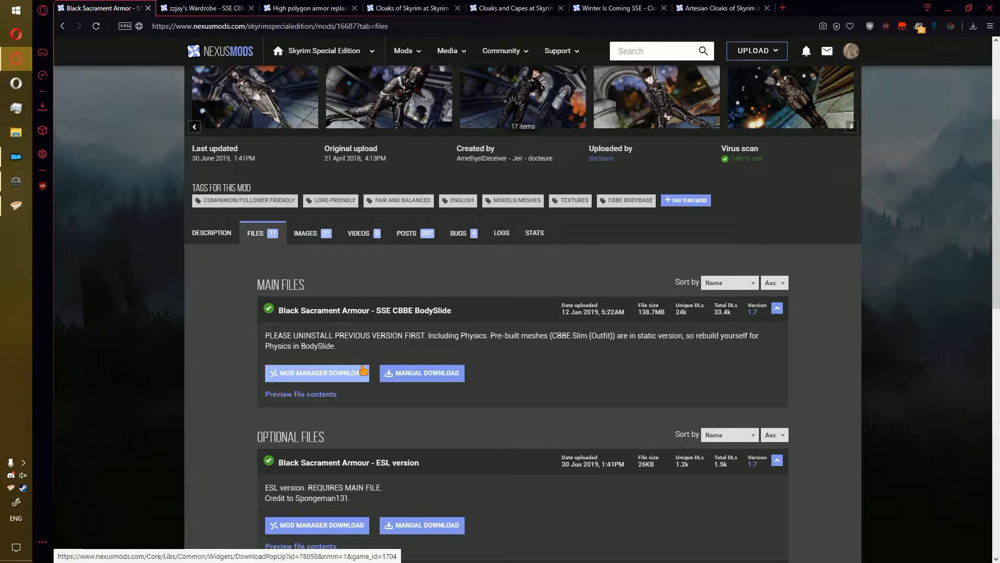
left_click(363, 370)
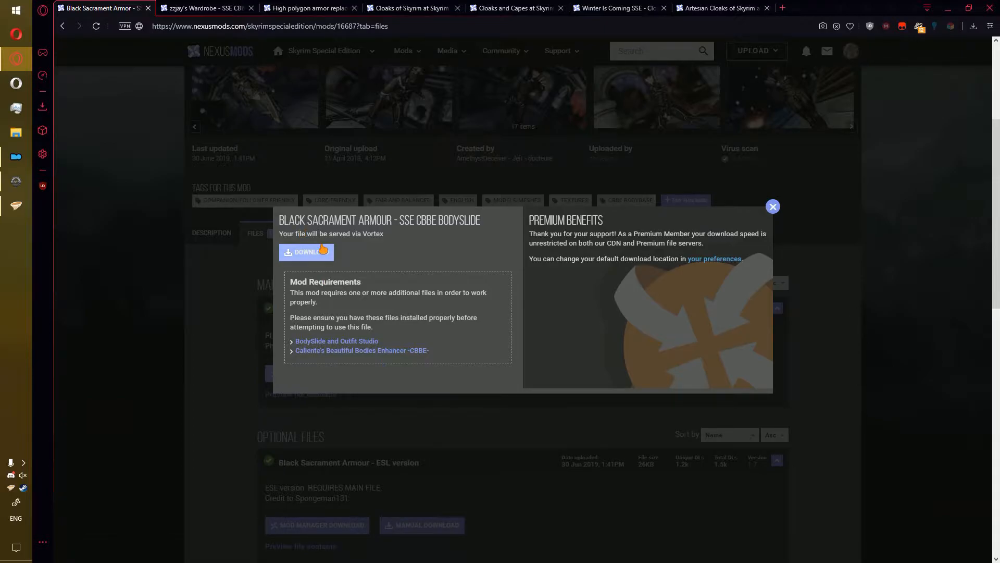
left_click(190, 279)
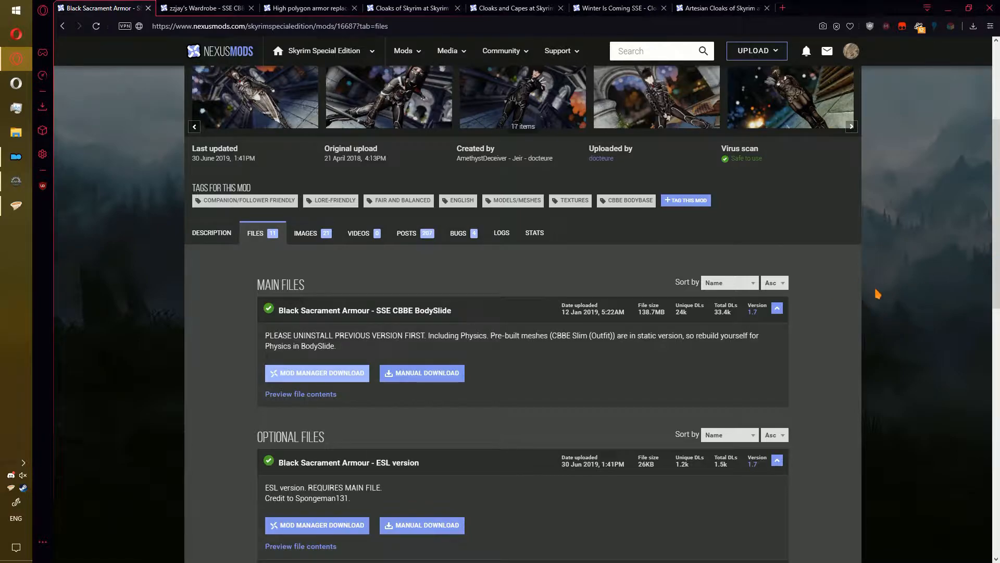
- Download the zzjay's Wardrobe - SSE CBBE BodySlide main file through the mod manager from its already open page
key("ctrl+Tab")
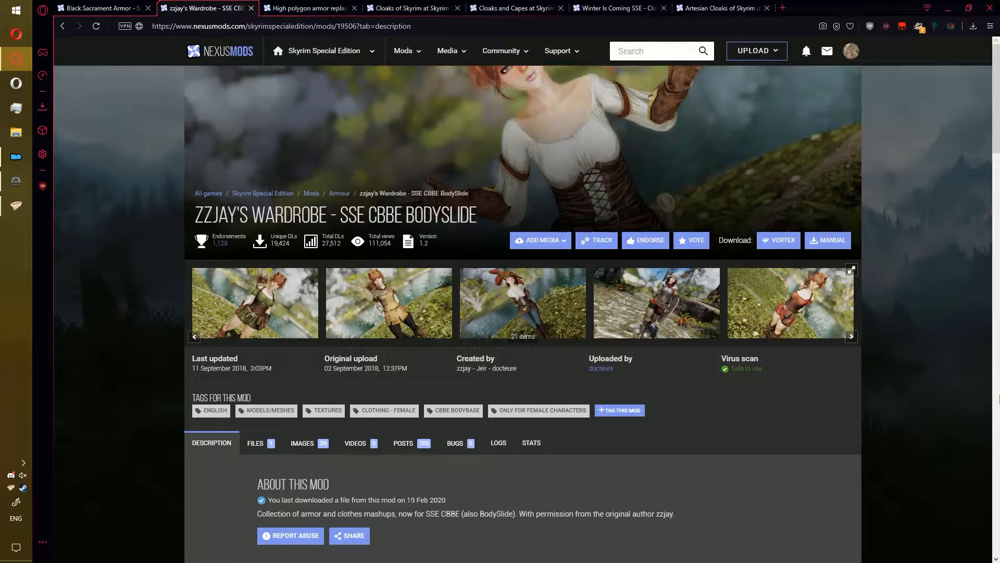
scroll(319, 423, "down", 3)
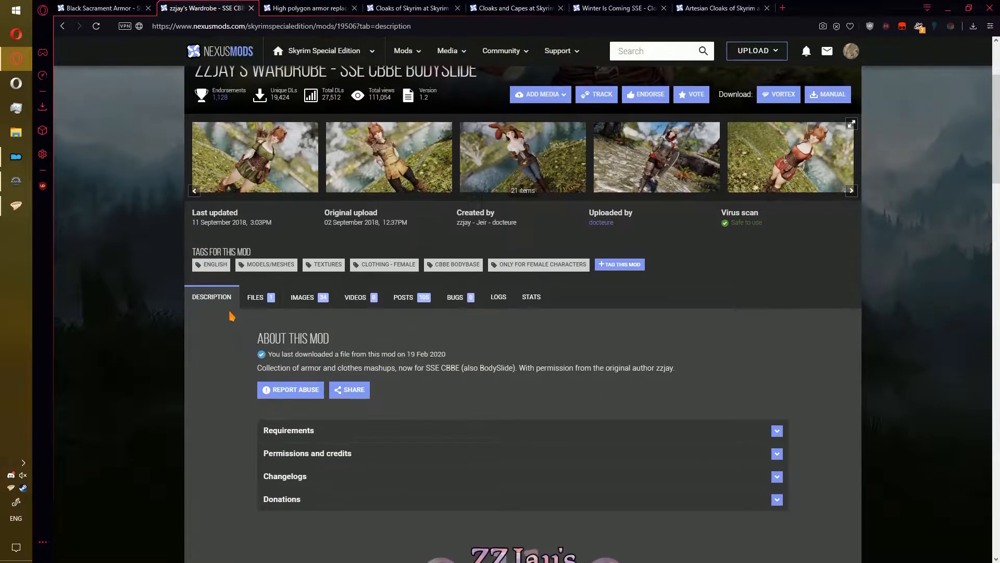
left_click(258, 297)
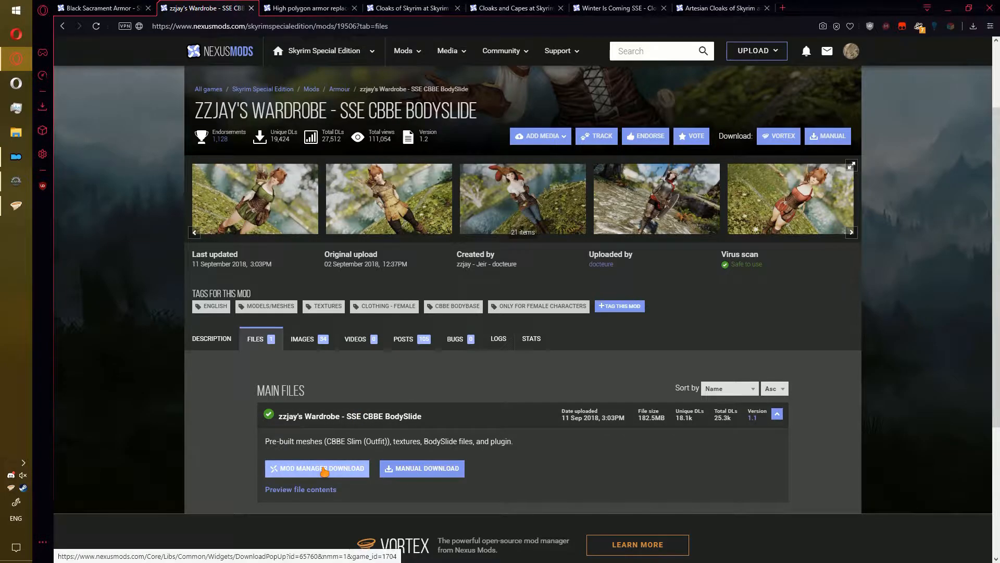
left_click(324, 469)
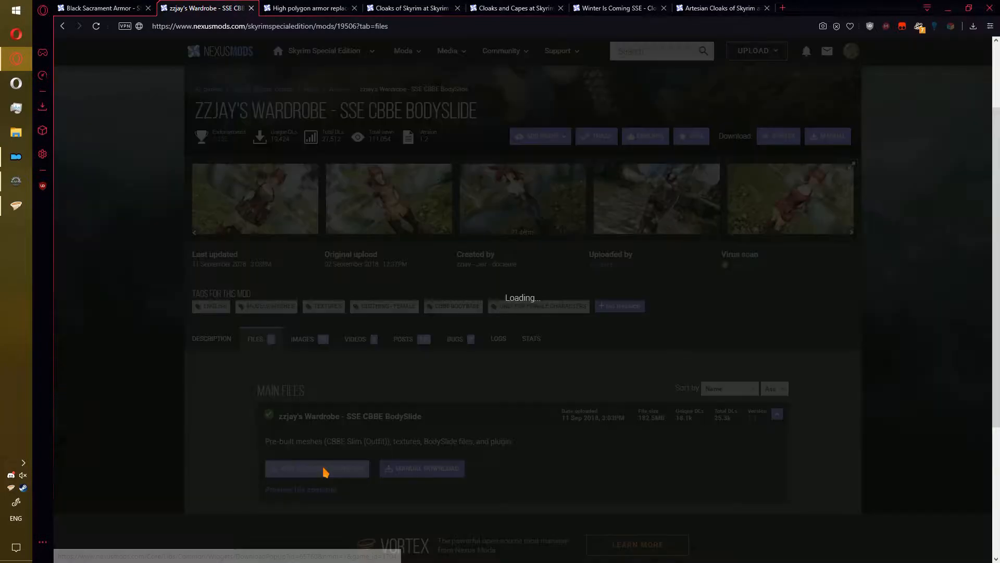
left_click(315, 257)
- Download the Cloaks of Skyrim SSE main file through the mod manager from its already open page
key("ctrl+Tab")
key("ctrl+Tab")
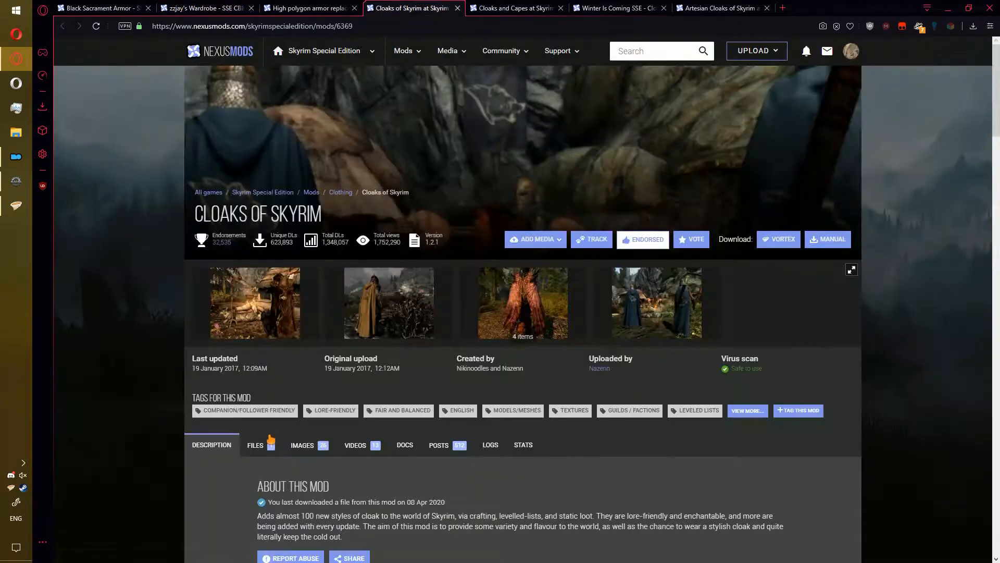
left_click(268, 443)
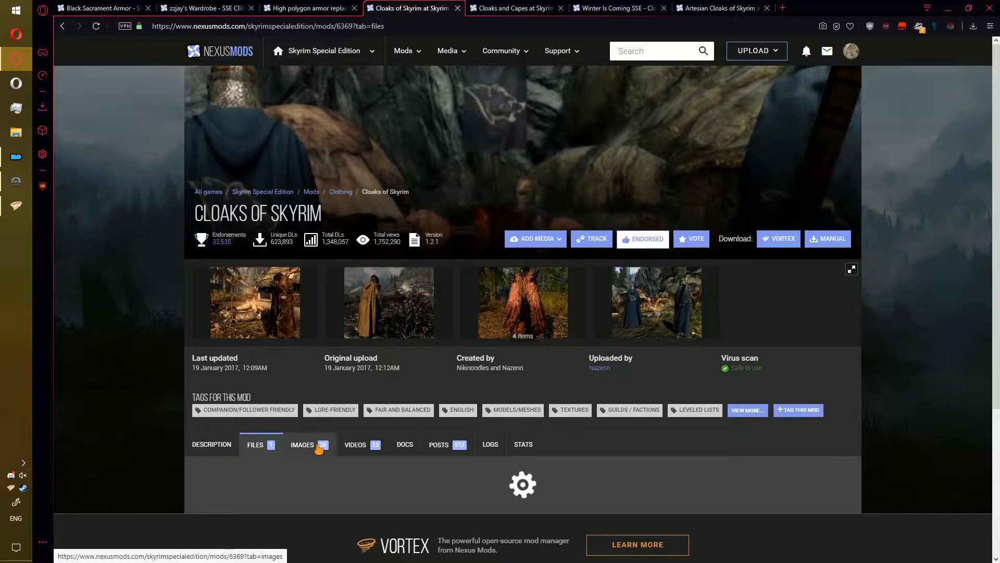
scroll(324, 358, "down", 5)
left_click(317, 312)
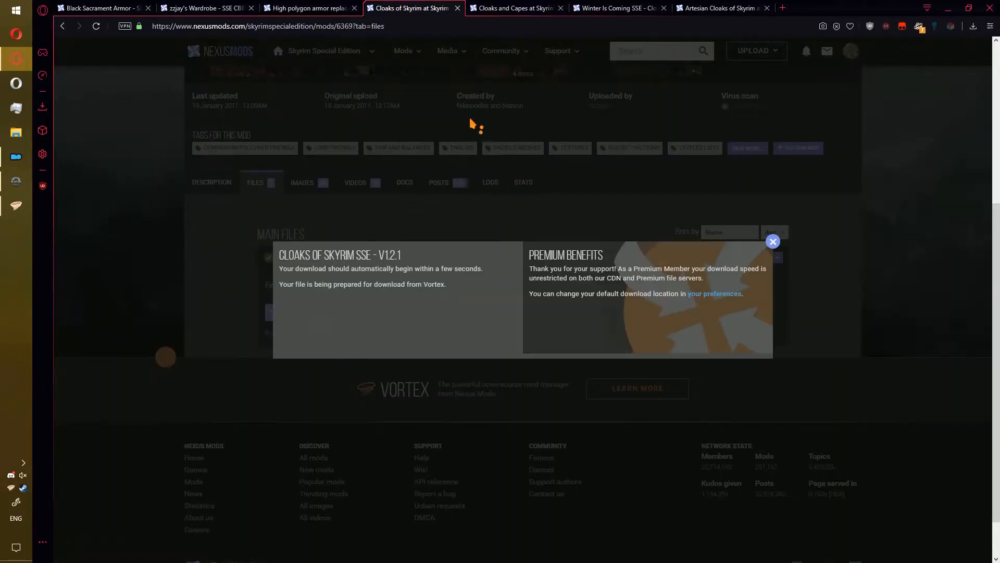
left_click(508, 22)
- Download the Cloaks and Capes main file through the mod manager from its already open page
key("ctrl+Tab")
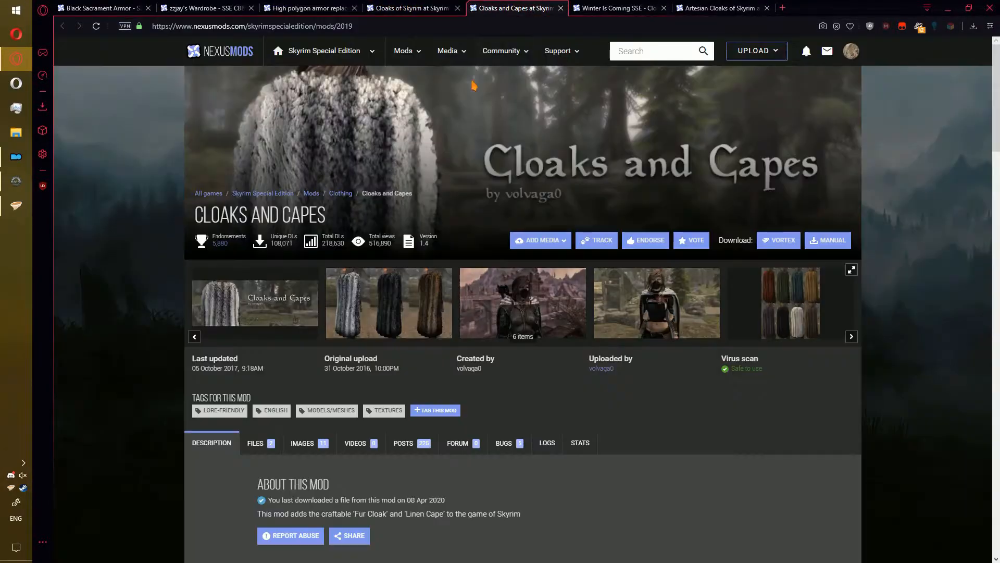
left_click(271, 440)
scroll(272, 443, "down", 2)
left_click(320, 468)
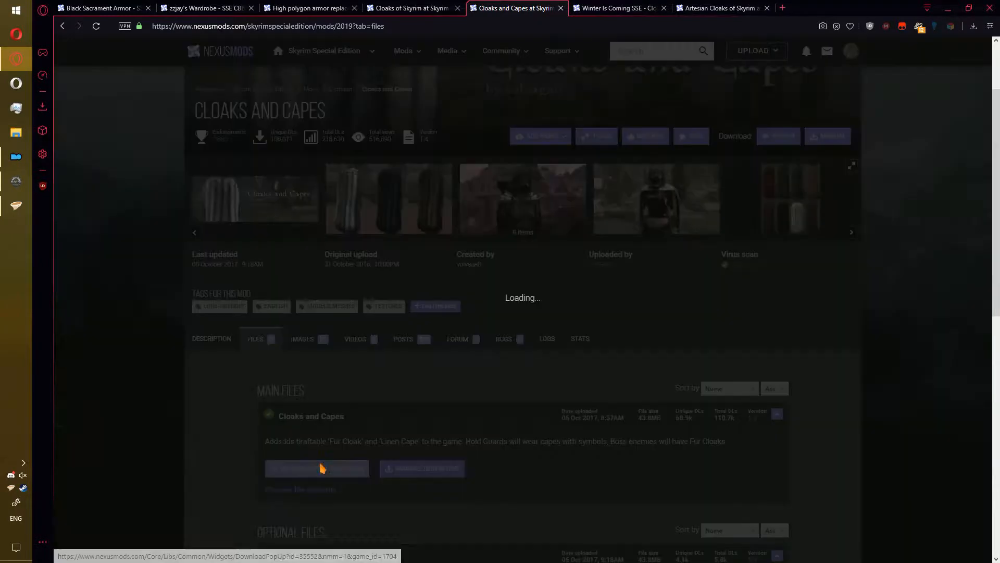
left_click(230, 407)
scroll(232, 373, "down", 5)
- Download the full version file WIC Cloaks SSE 2_4 of Winter Is Coming through the mod manager
key("ctrl+Tab")
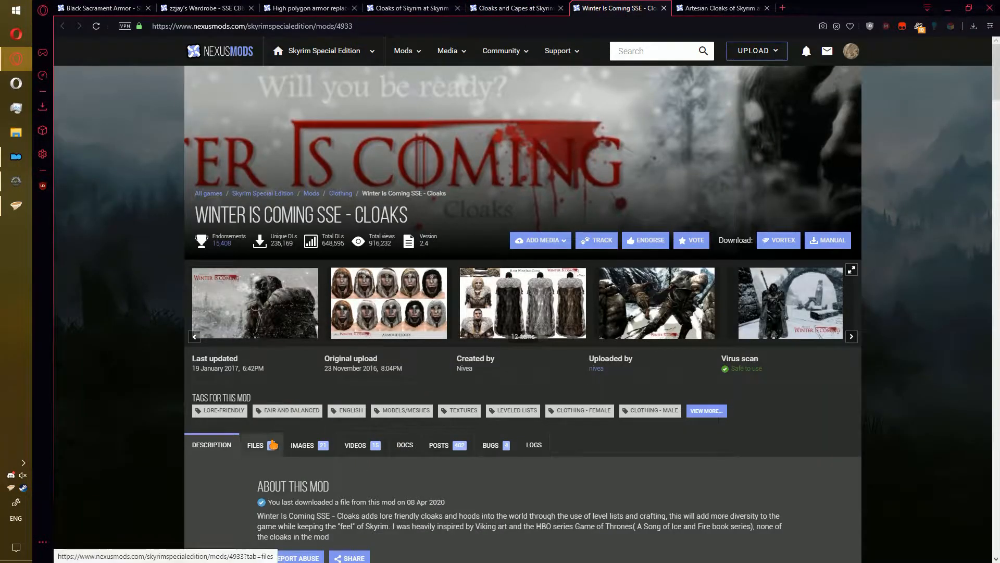
left_click(272, 444)
scroll(273, 438, "down", 3)
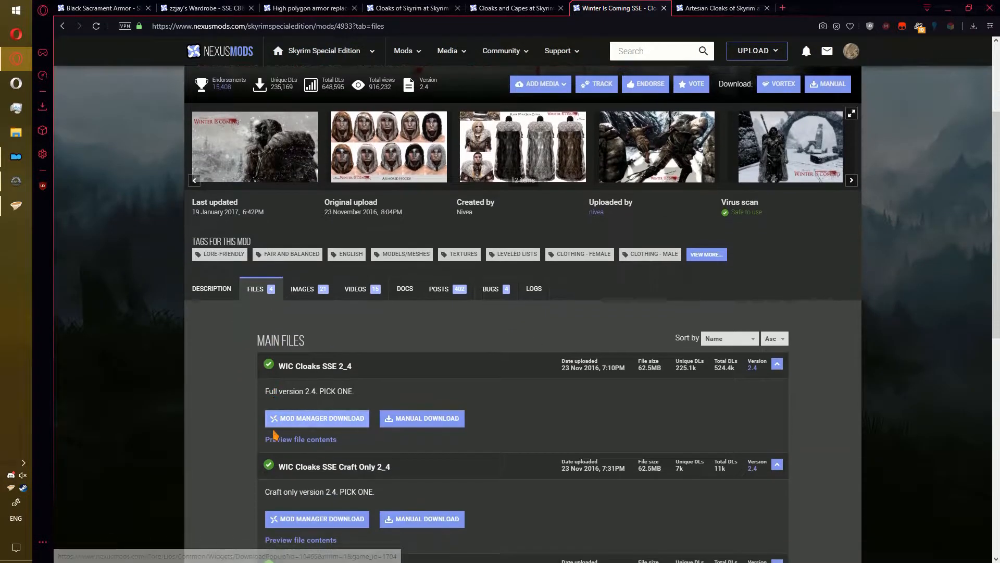
scroll(273, 434, "down", 4)
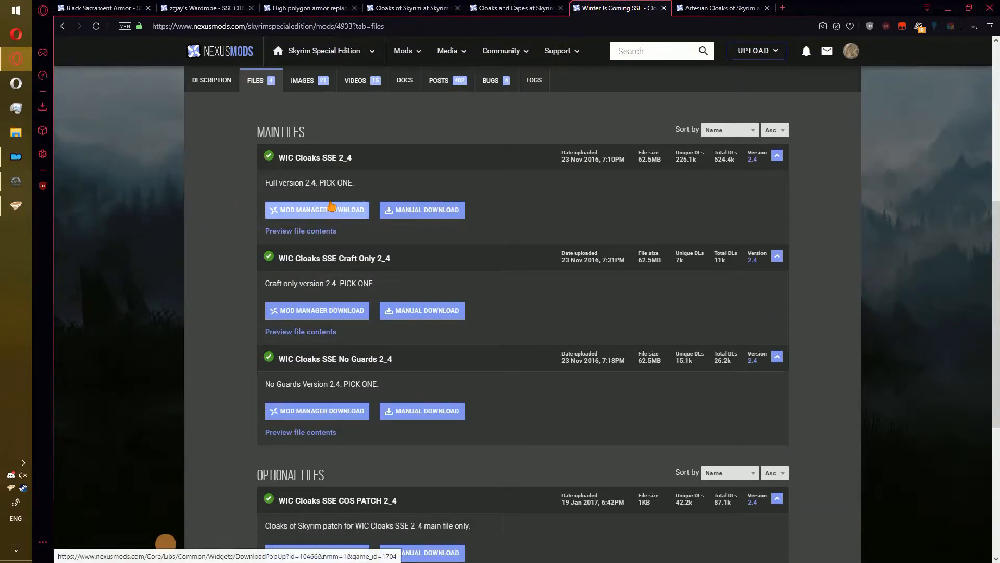
left_click(331, 208)
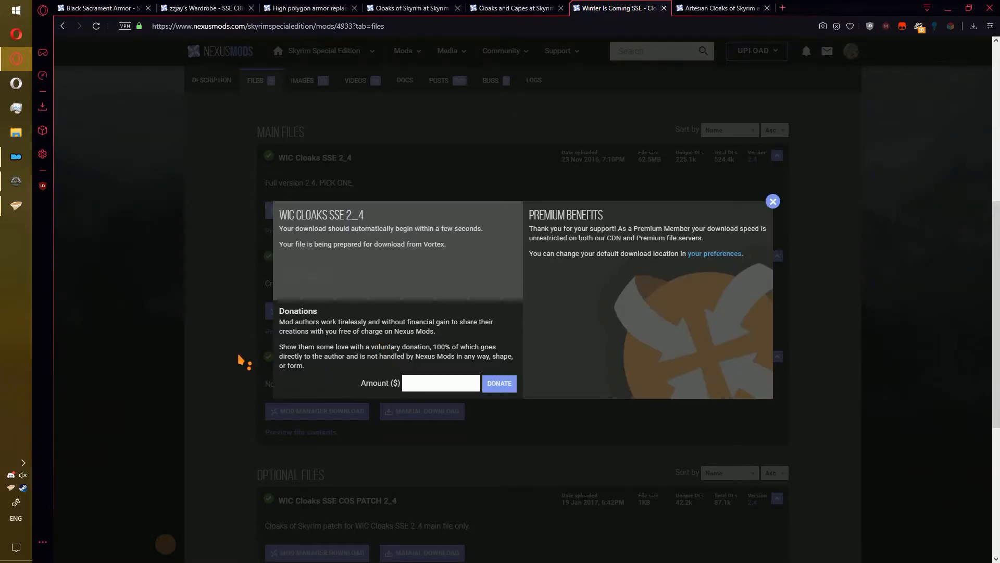
left_click(244, 355)
- Download the optional WIC Cloaks SSE COS PATCH 2_4 file through the mod manager
scroll(254, 356, "down", 3)
scroll(255, 356, "down", 2)
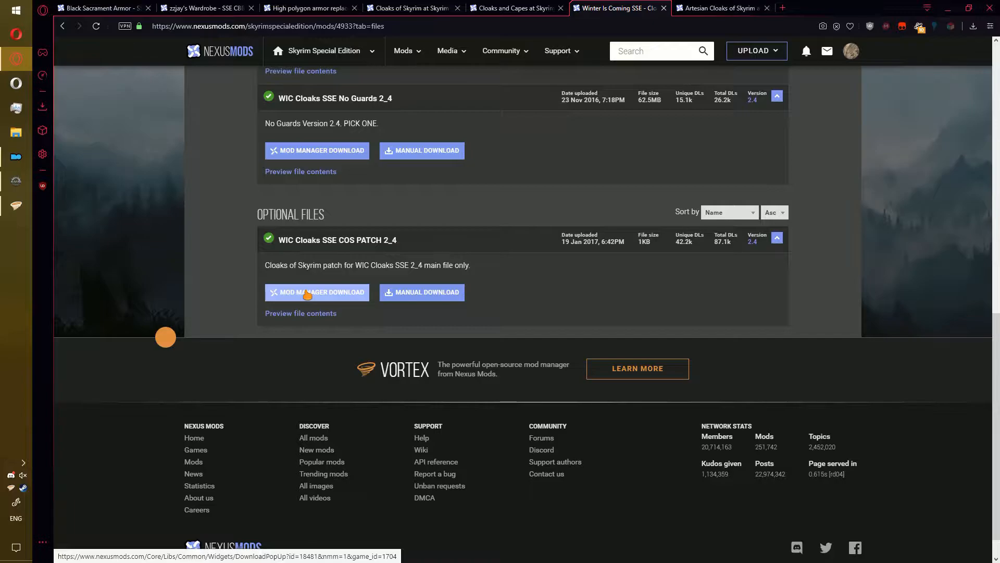
left_click(308, 293)
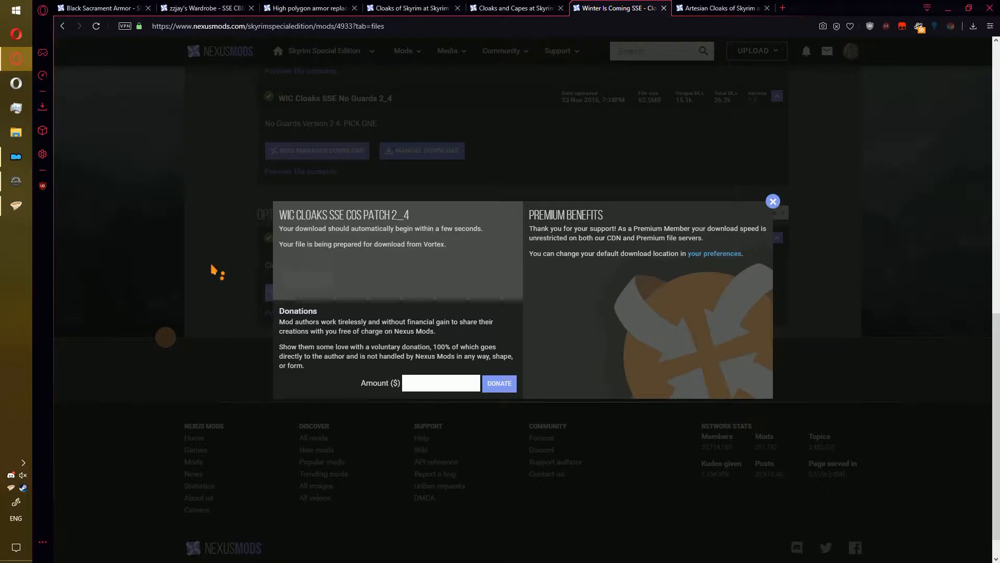
left_click(213, 269)
scroll(521, 312, "up", 4)
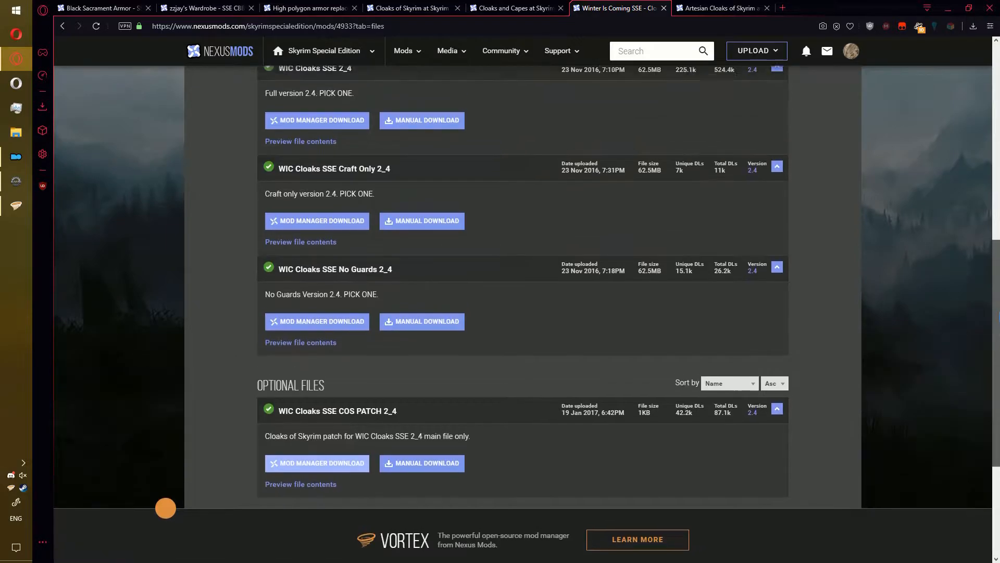
- Download the Artesian Cloaks of Skyrim FOMOD main file through the mod manager
key("ctrl+Tab")
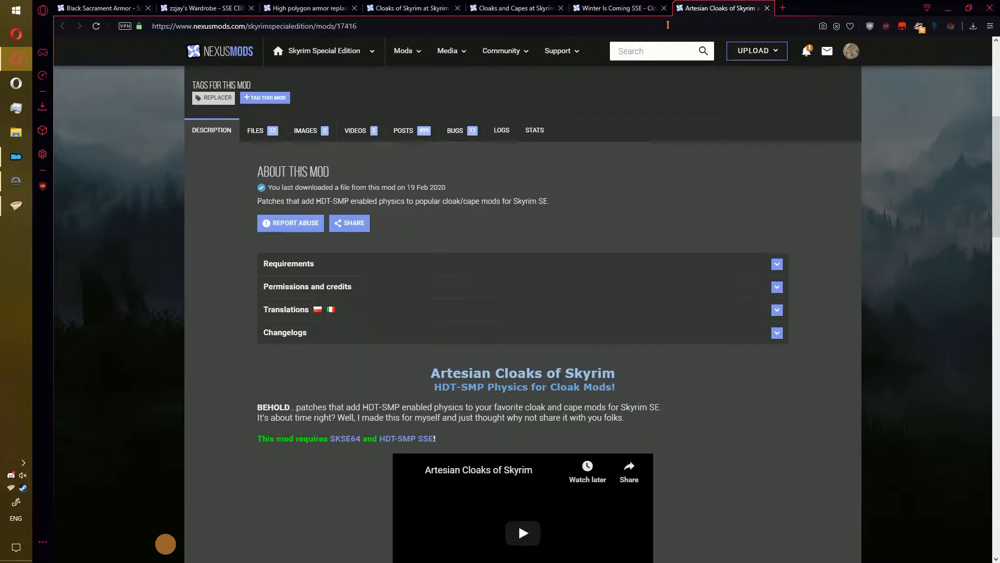
left_click(256, 130)
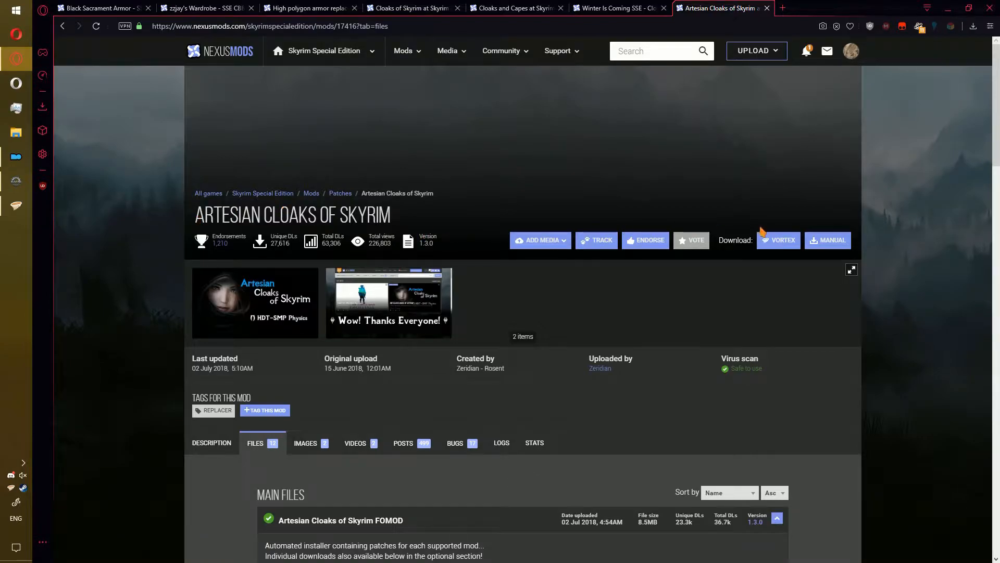
scroll(360, 279, "down", 5)
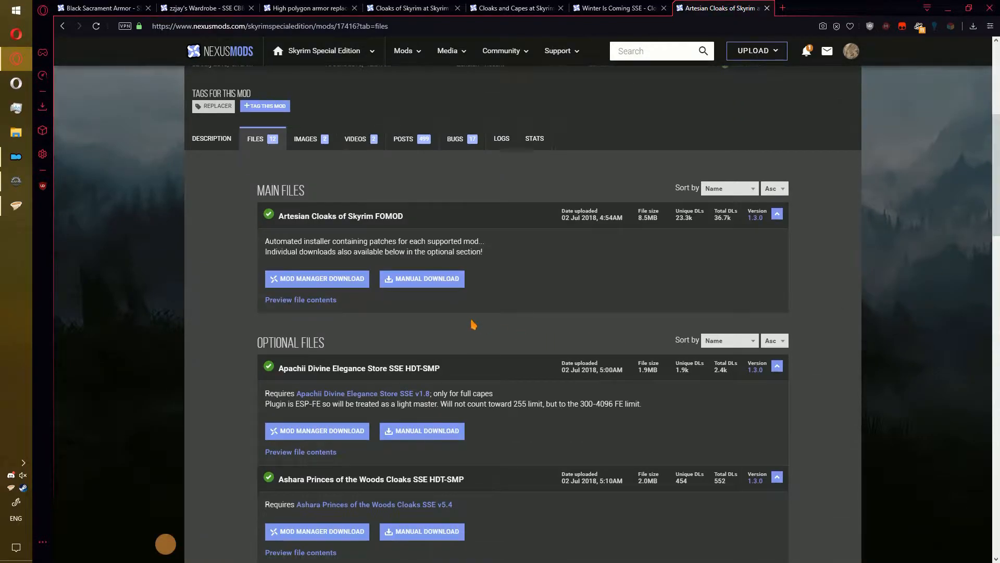
left_click(360, 279)
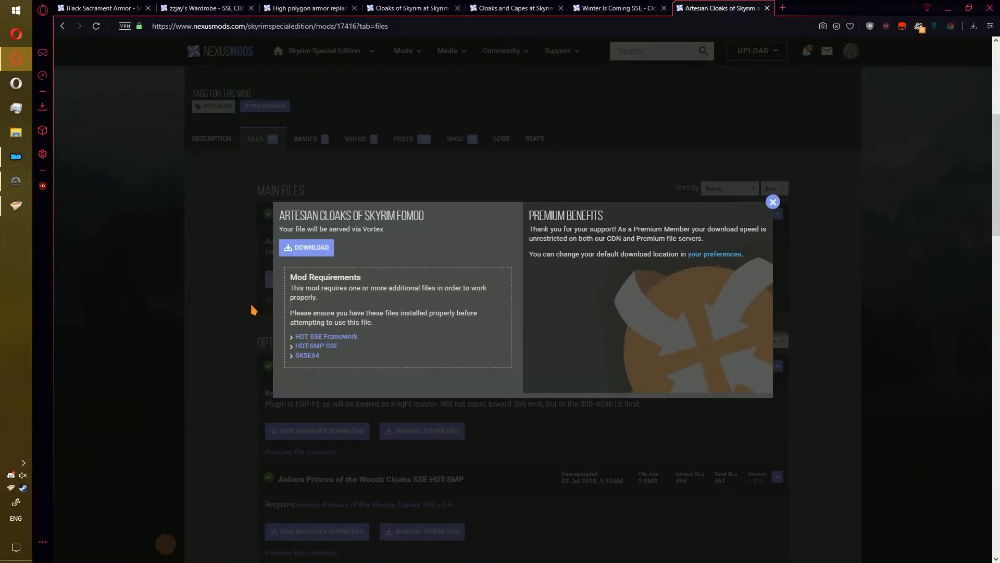
left_click(312, 248)
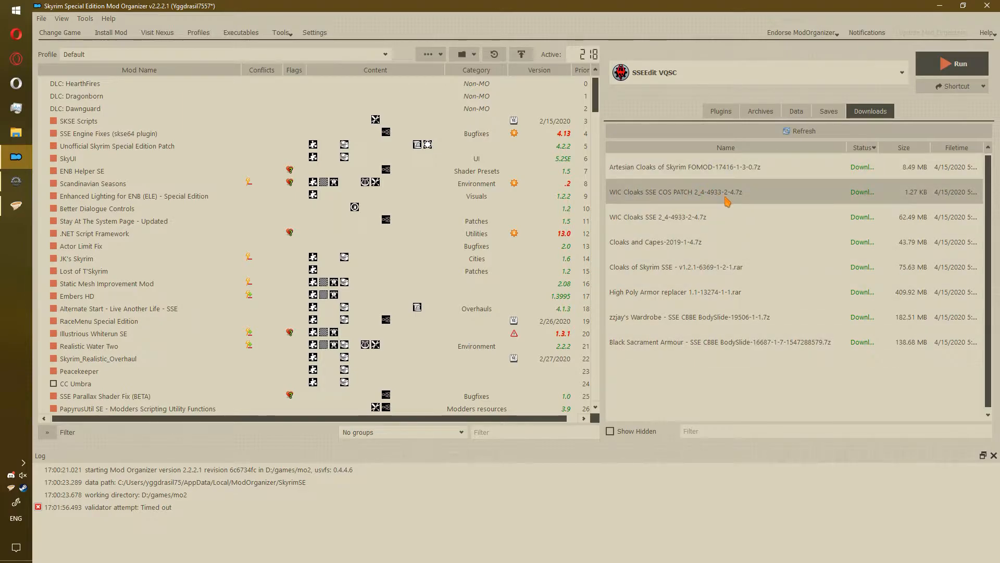
- In Mod Organizer, install the downloaded Cloaks of Skyrim SSE with the Main Version option, and Cloaks and Capes under its suggested name
double_click(711, 267)
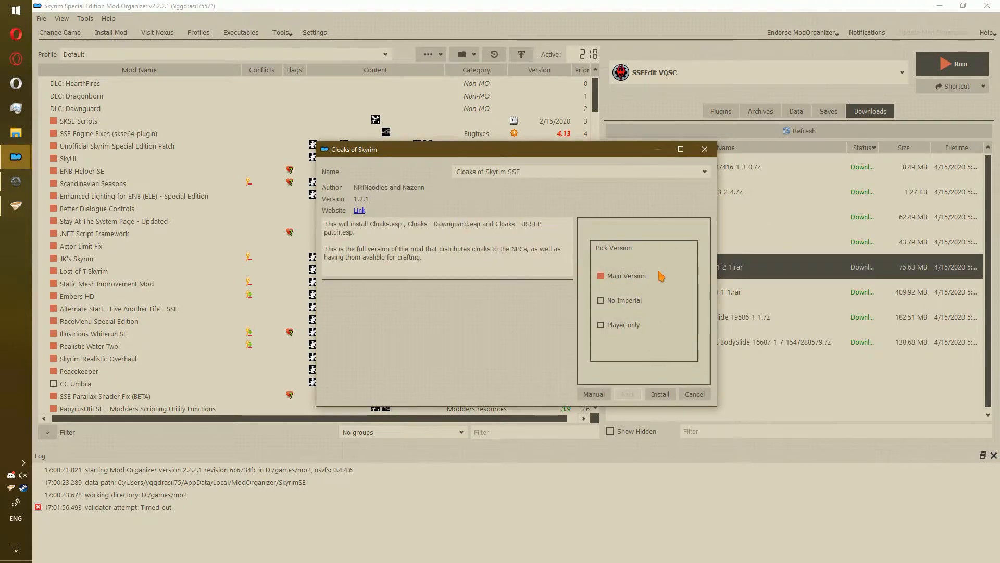
left_click(655, 397)
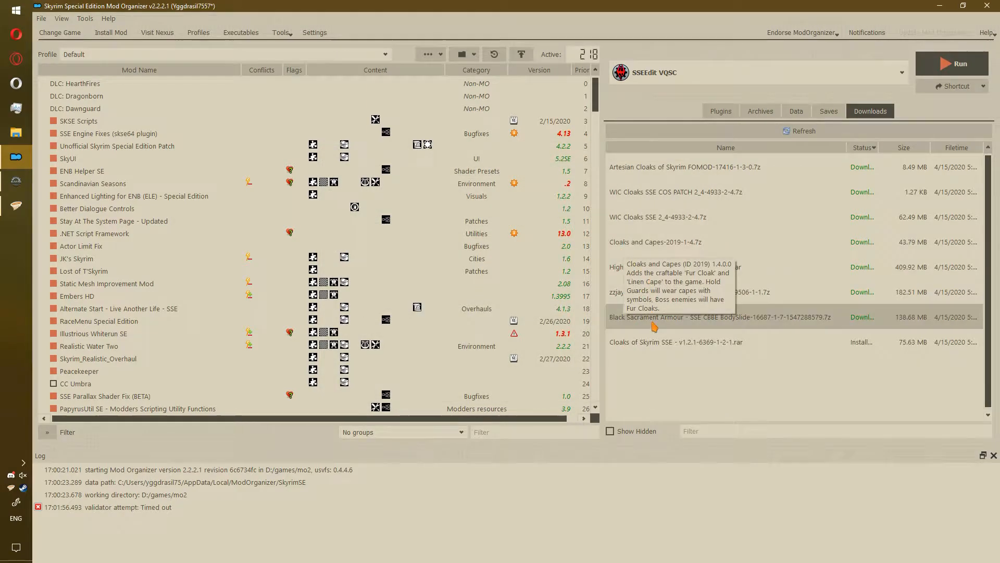
double_click(660, 241)
left_click(572, 298)
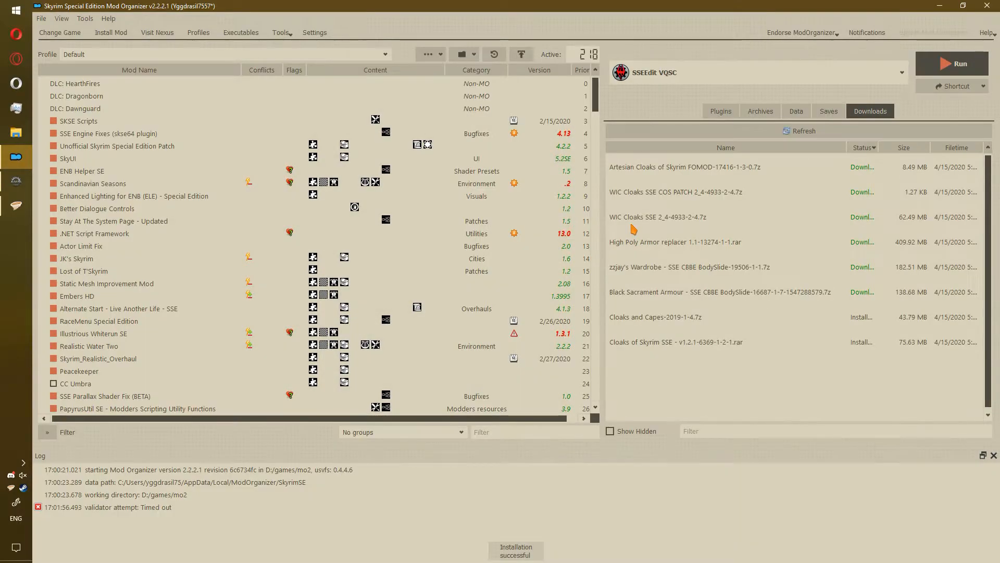
- Install WIC Cloaks SSE 2_4 as Winter Is Coming SSE - Cloaks and merge the COS PATCH 2_4 archive into it
double_click(632, 221)
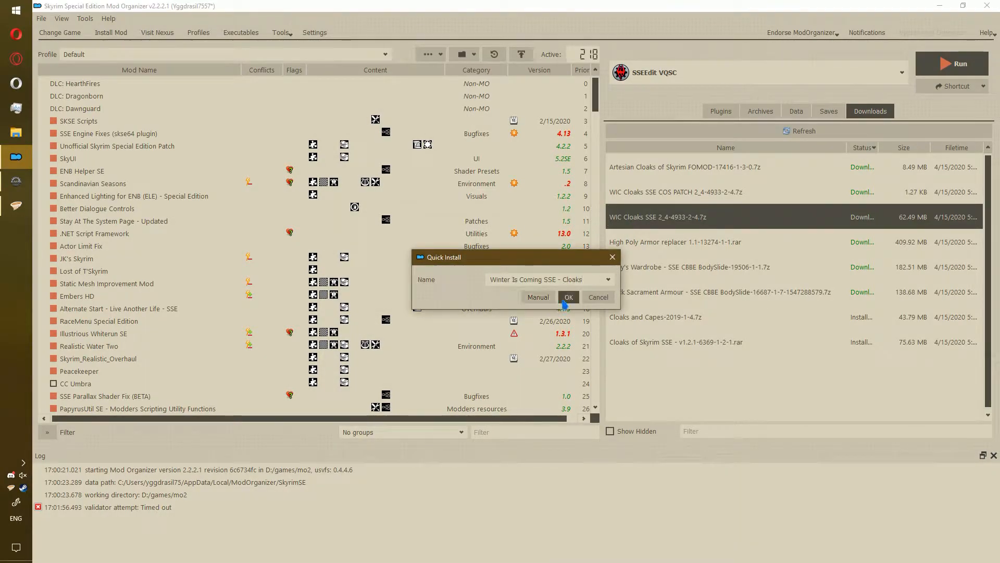
left_click(563, 301)
double_click(622, 200)
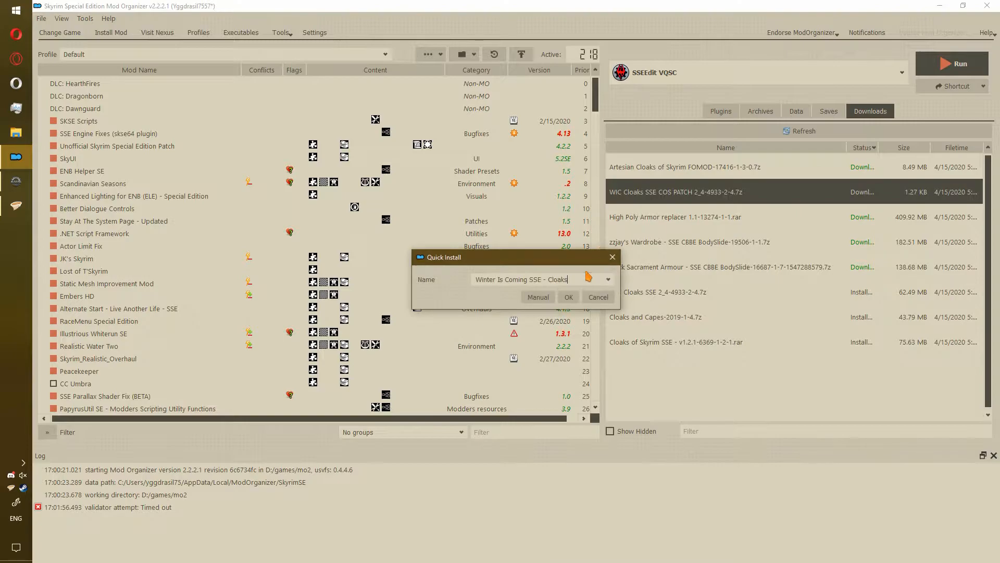
left_click(570, 297)
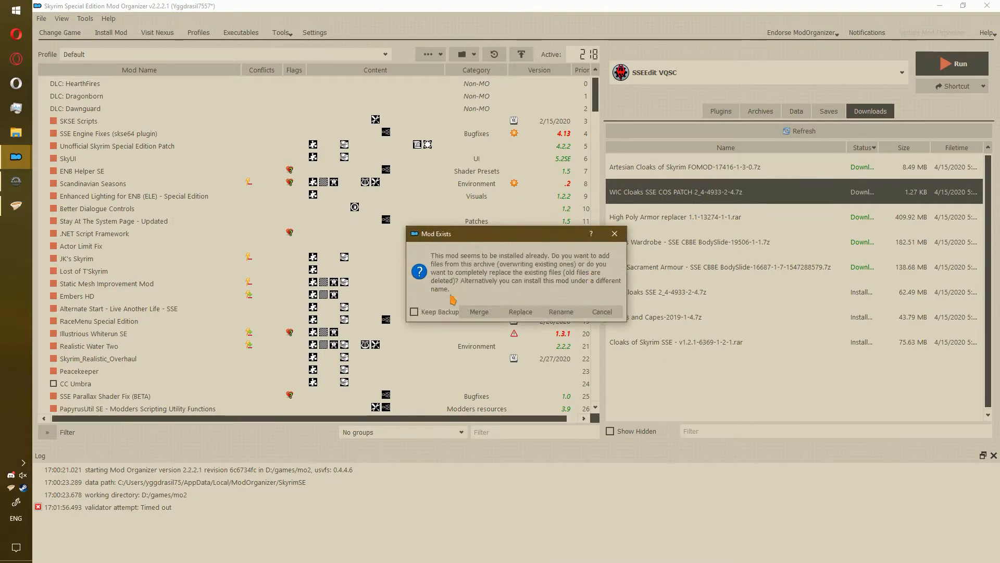
left_click(469, 314)
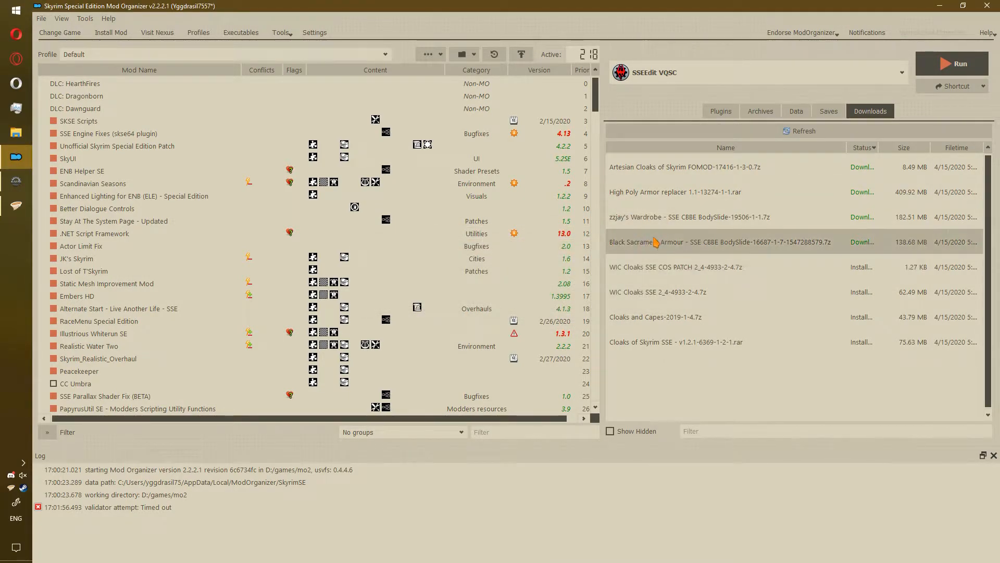
- Install the downloaded Black Sacrament Armour and zzjay's Wardrobe archives under their suggested names
double_click(641, 242)
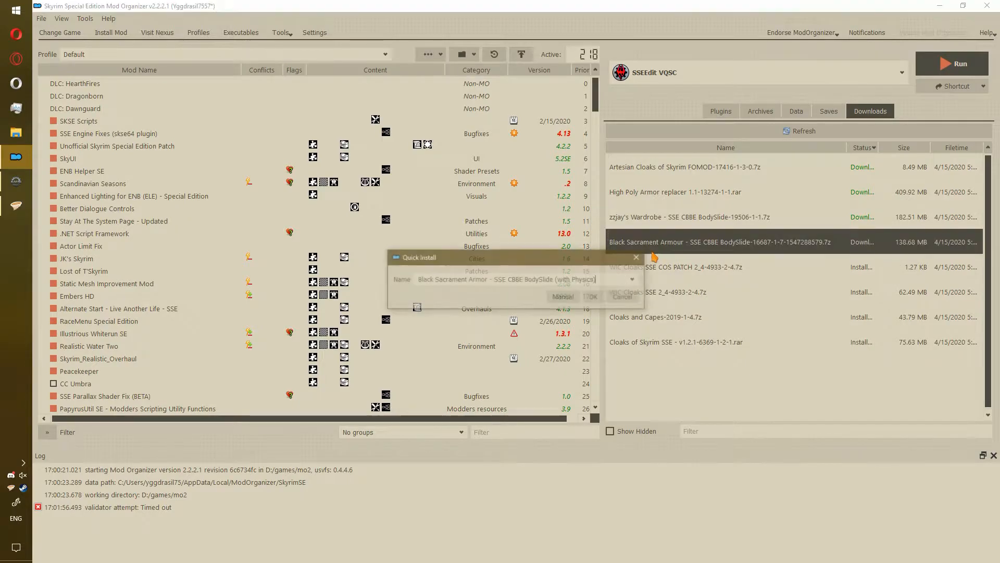
left_click(595, 297)
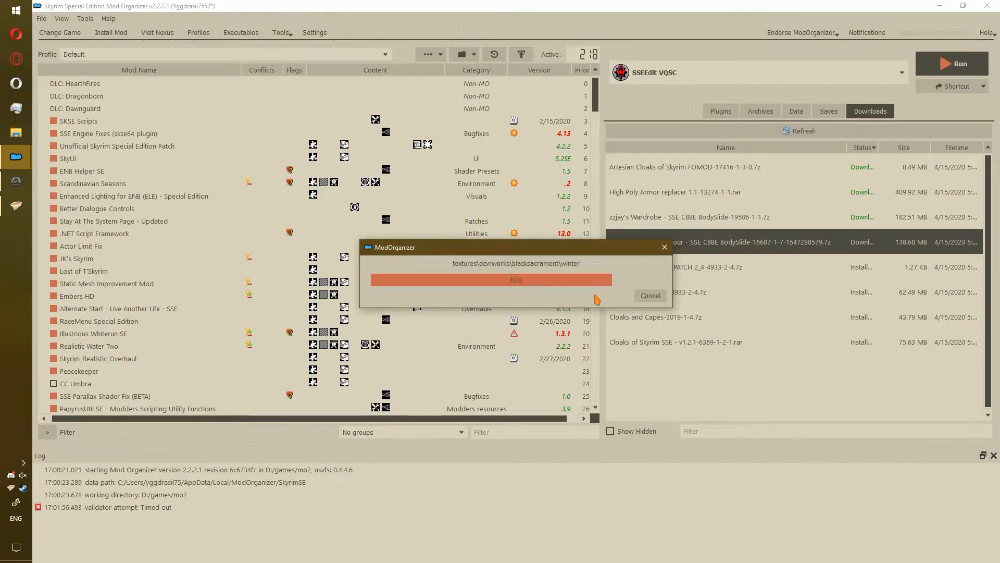
double_click(651, 223)
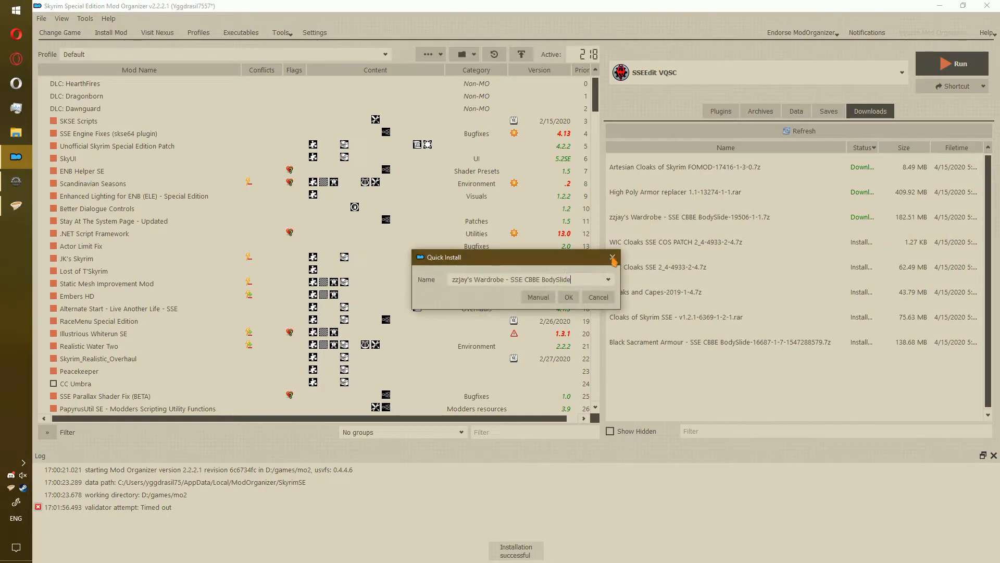
left_click(568, 297)
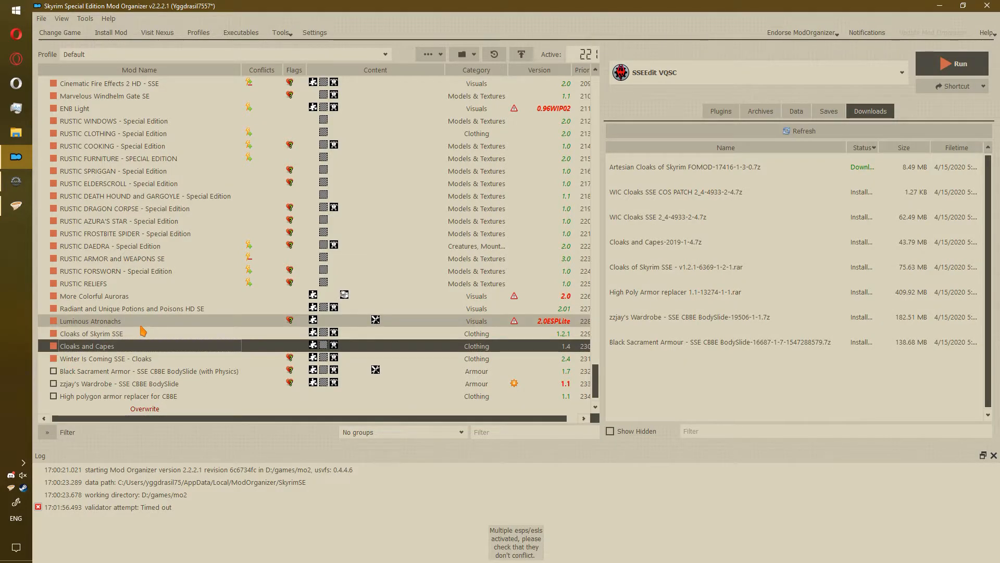
- Install Artesian Cloaks of Skyrim with the Cloaks and Capes, Cloaks of Skyrim and Winter Is Coming patches and the Full option
double_click(672, 167)
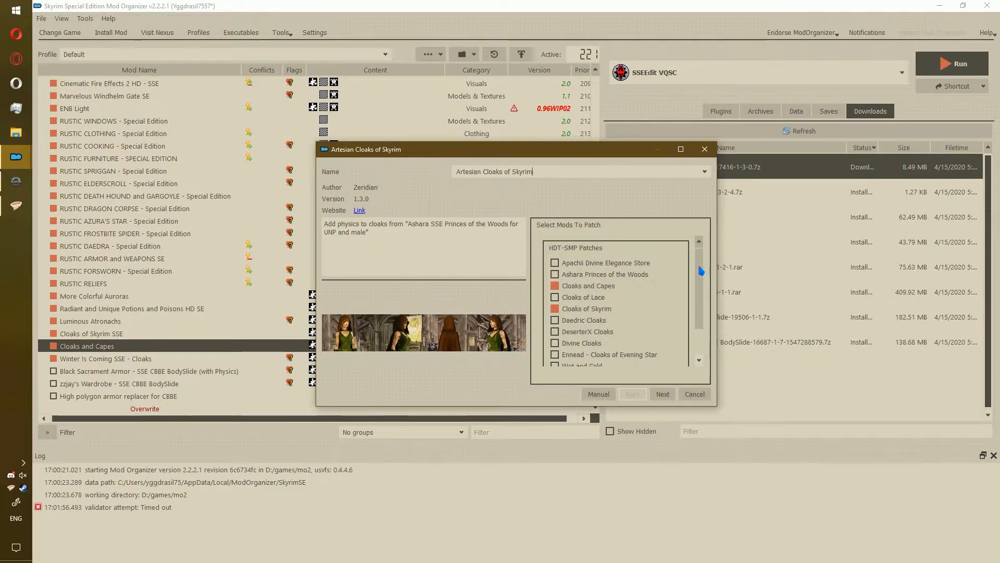
scroll(700, 270, "down", 1)
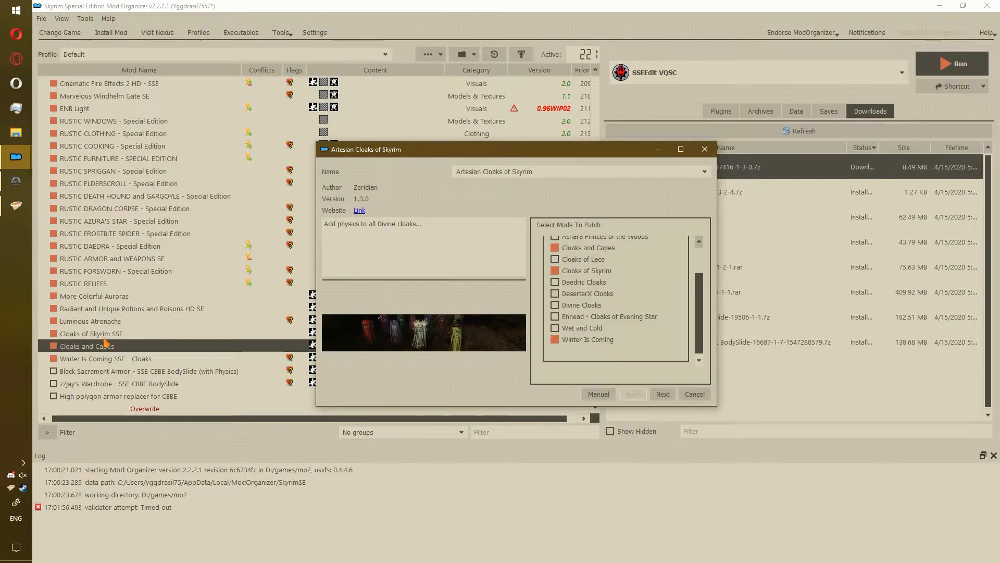
scroll(580, 276, "up", 1)
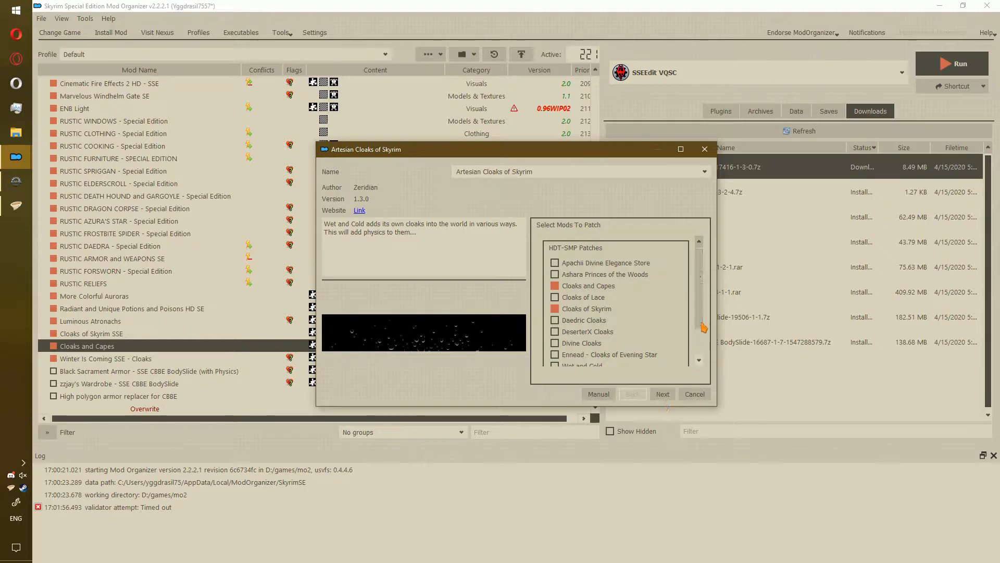
left_click_drag(701, 323, 706, 349)
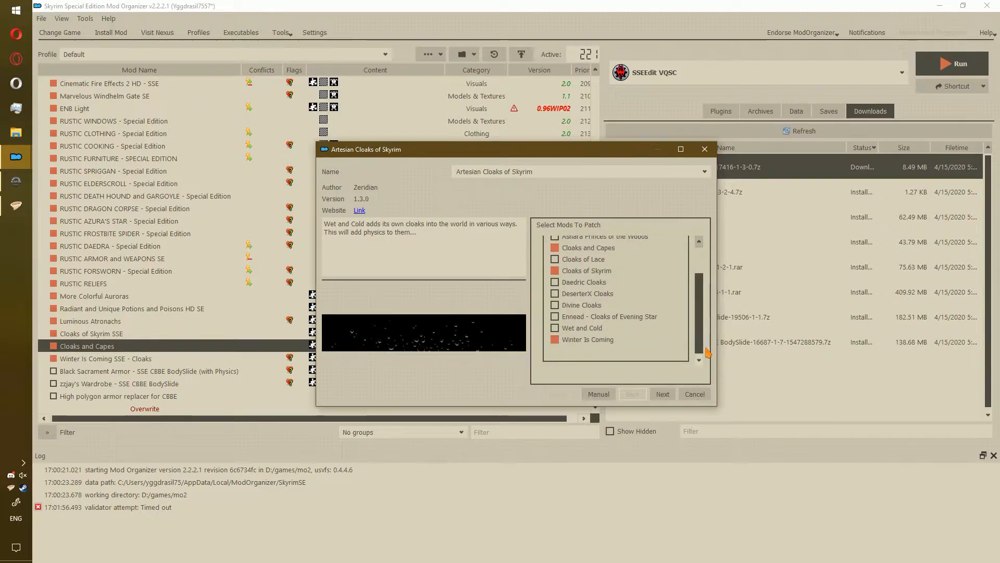
left_click(663, 395)
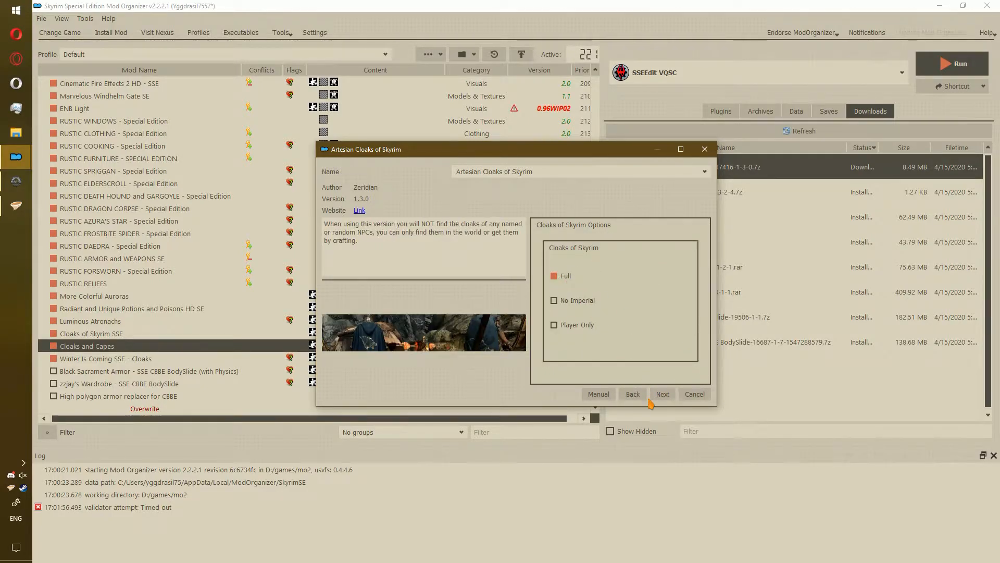
left_click(662, 394)
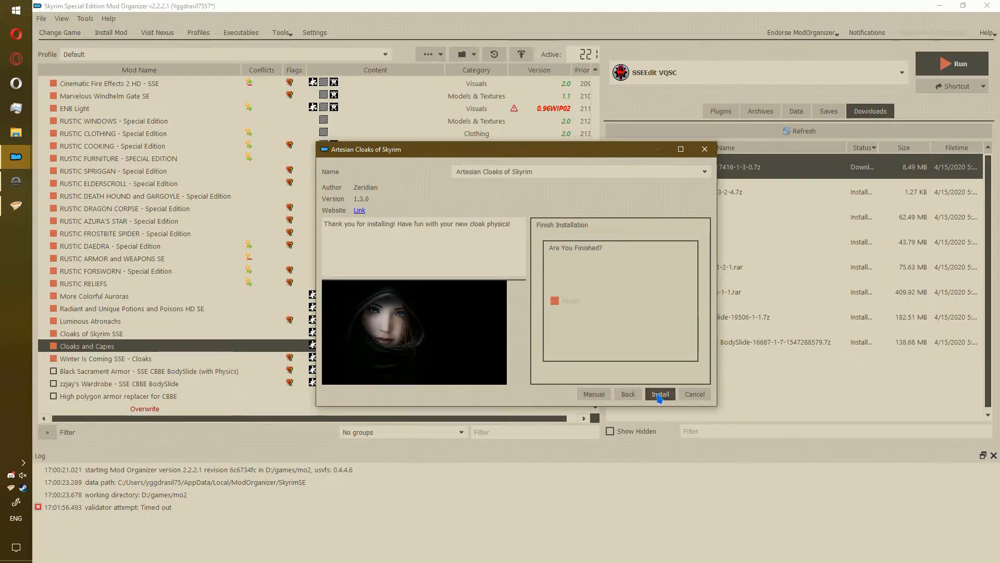
left_click(662, 394)
- Enable the Black Sacrament Armor, zzjay's Wardrobe, High polygon armor replacer for CBBE and Artesian Cloaks of Skyrim mods
left_click(53, 346)
left_click(53, 359)
left_click(53, 371)
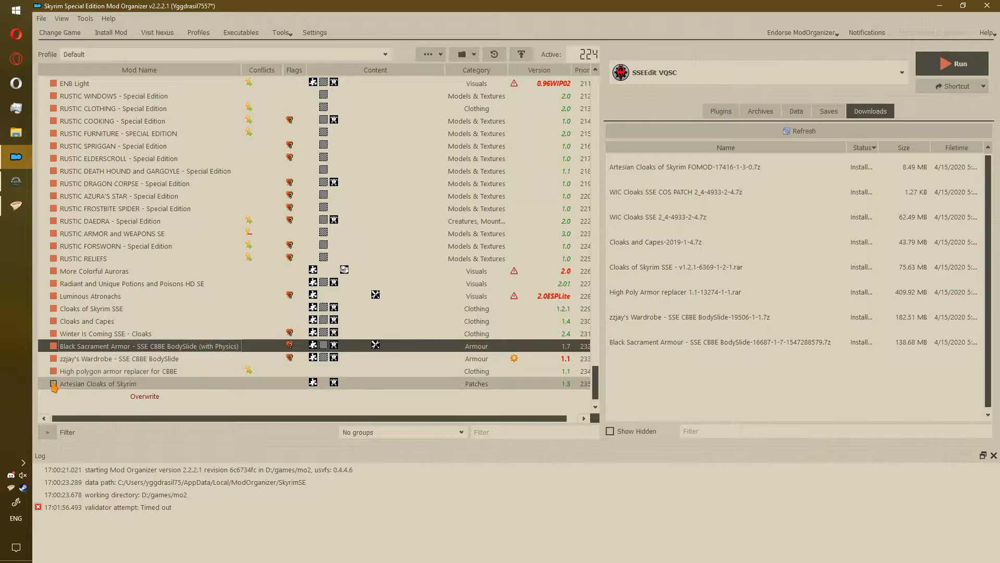
left_click(53, 384)
- Remove the High polygon armor replacer for CBBE mod and review the newest plugins at the end of the load order
left_click(260, 384)
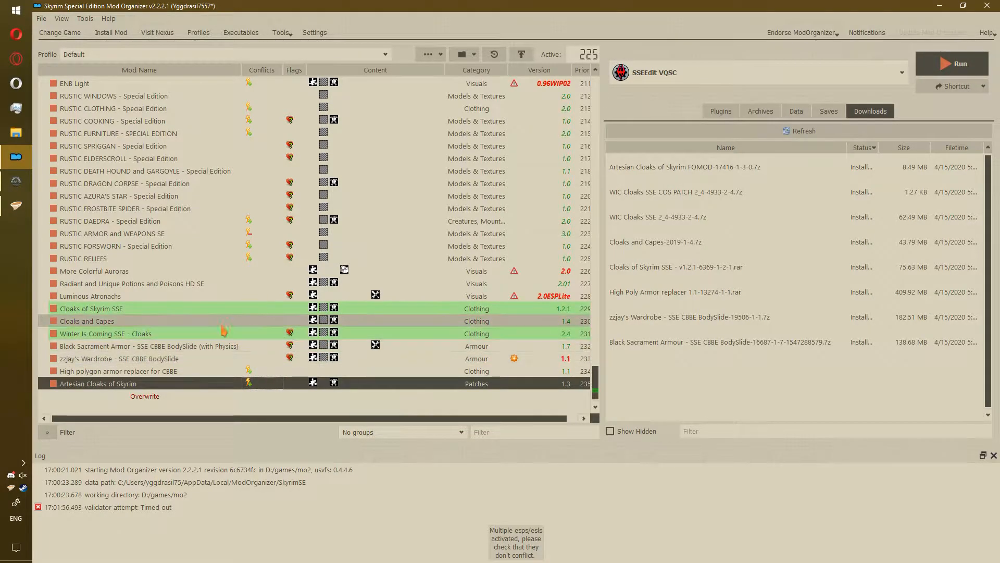
left_click(271, 371)
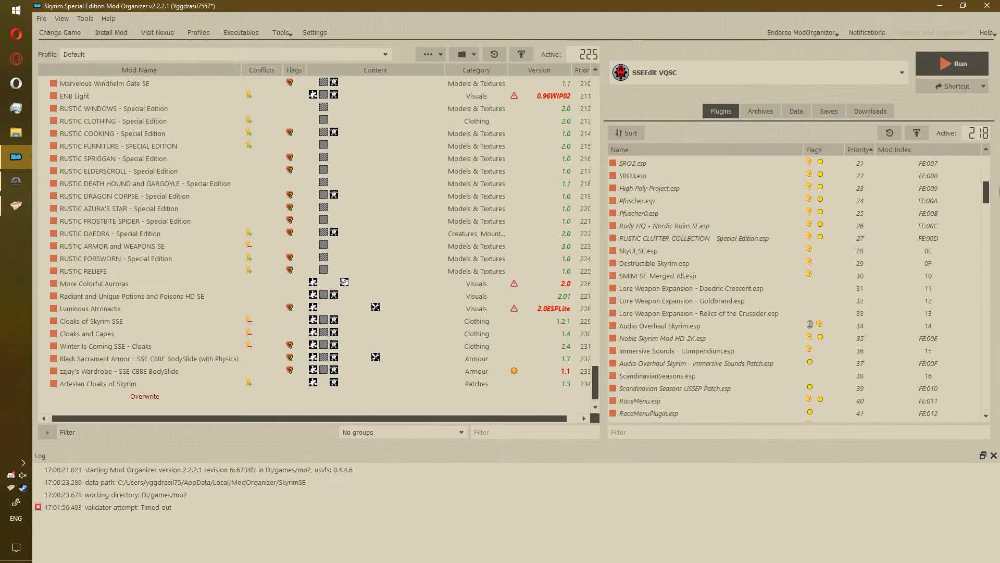
left_click_drag(992, 202, 991, 407)
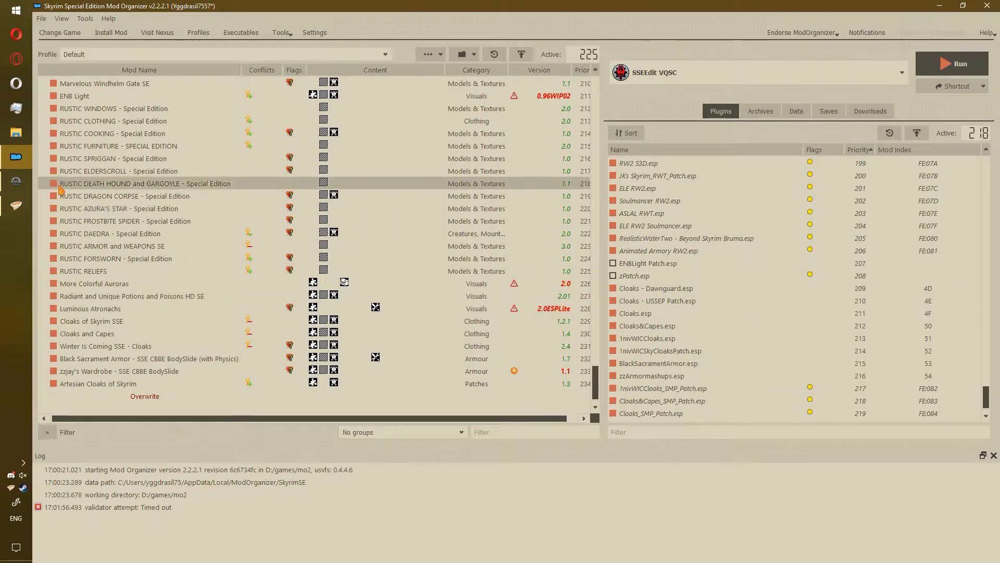
- Switch to Kortex Mod Manager, refresh the downloads list and install the Cloaks of Skyrim SSE v1.2.1 archive
left_click(27, 184)
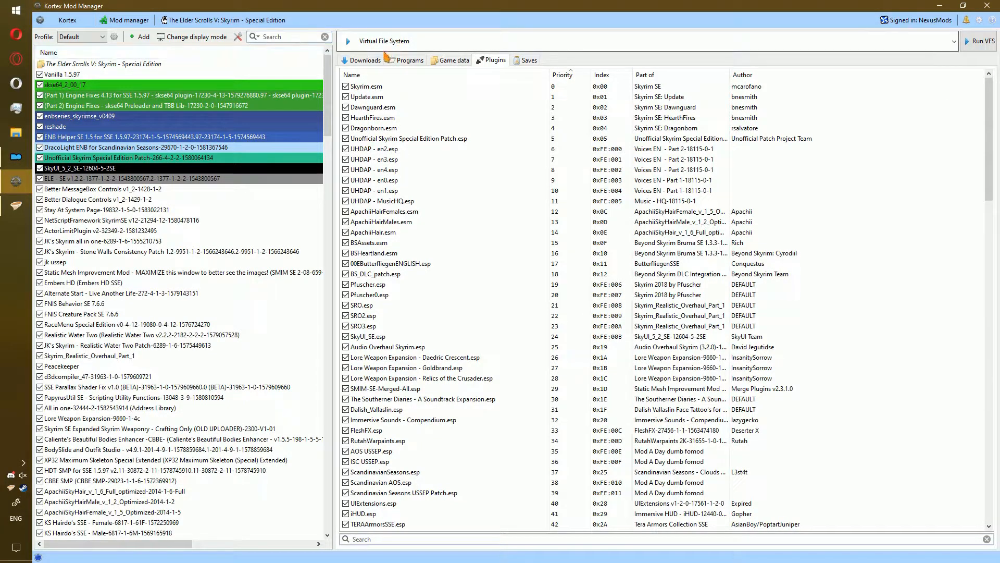
left_click(368, 87)
right_click(451, 285)
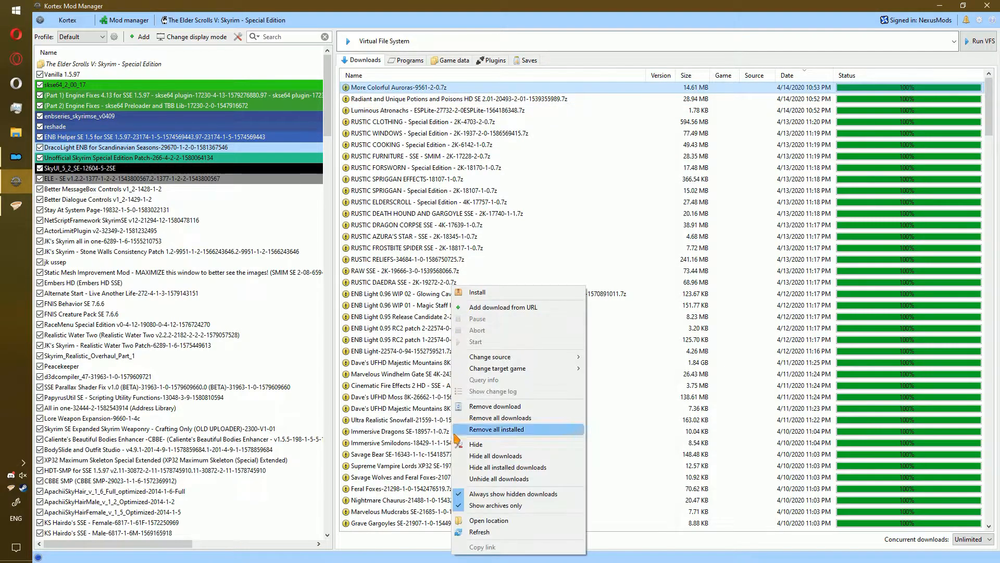
left_click(478, 532)
double_click(368, 134)
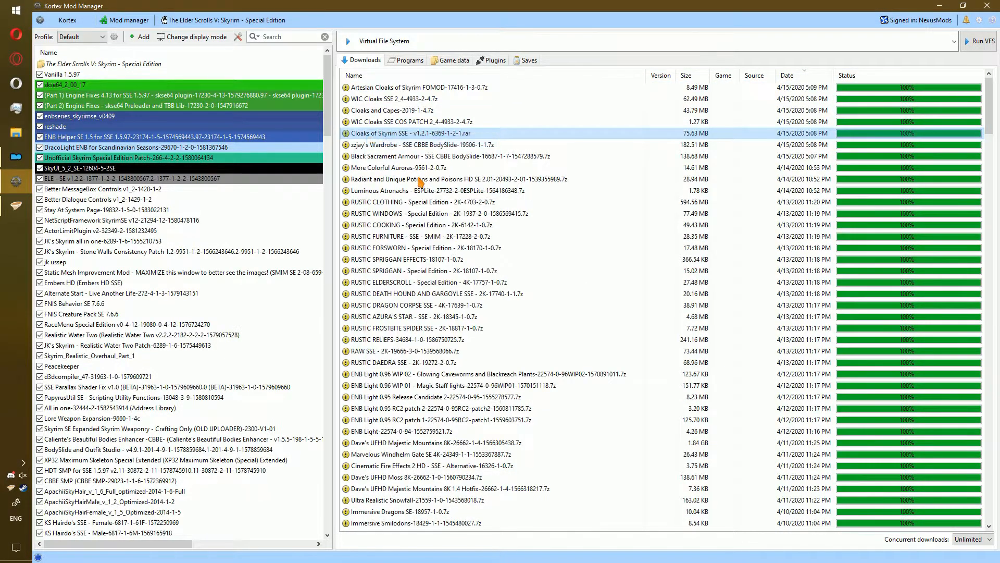
left_click(953, 553)
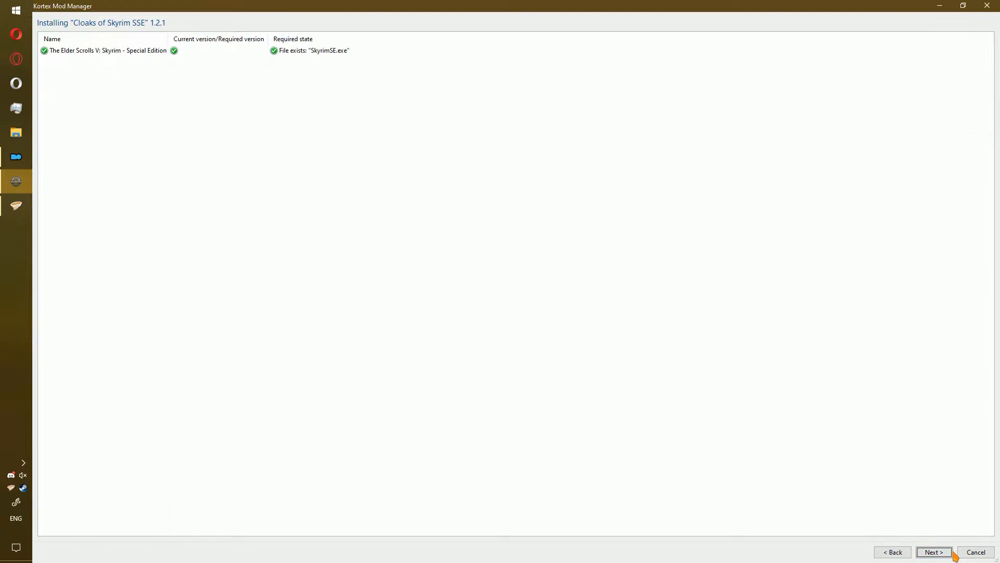
left_click(953, 553)
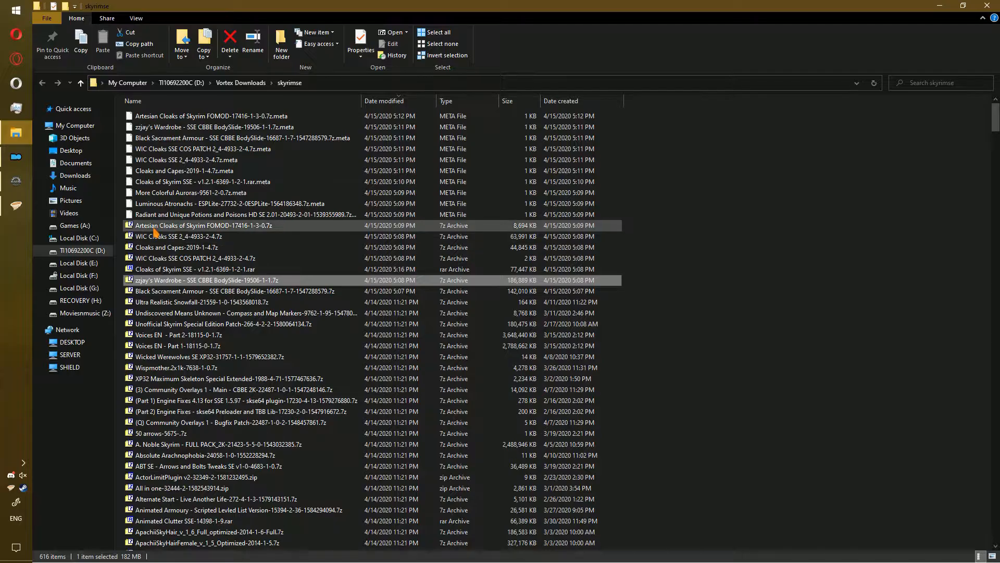
- In File Explorer, extract the WIC Cloaks, COS PATCH, Cloaks and Capes, zzjay's Wardrobe and Black Sacrament Armour archives into separate folders with 7-Zip
left_click(174, 239, "shift")
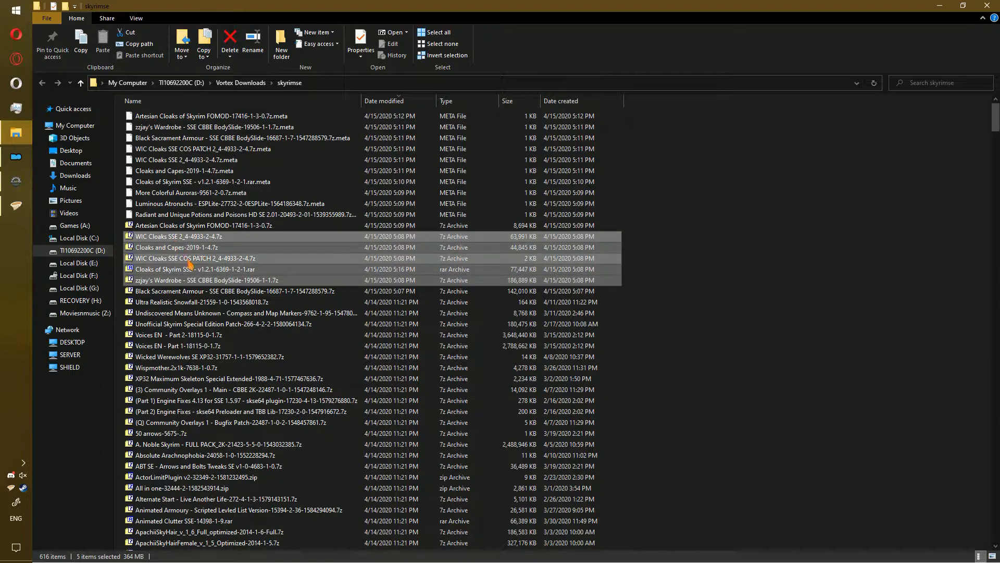
left_click(218, 271, "ctrl")
left_click(214, 291, "ctrl")
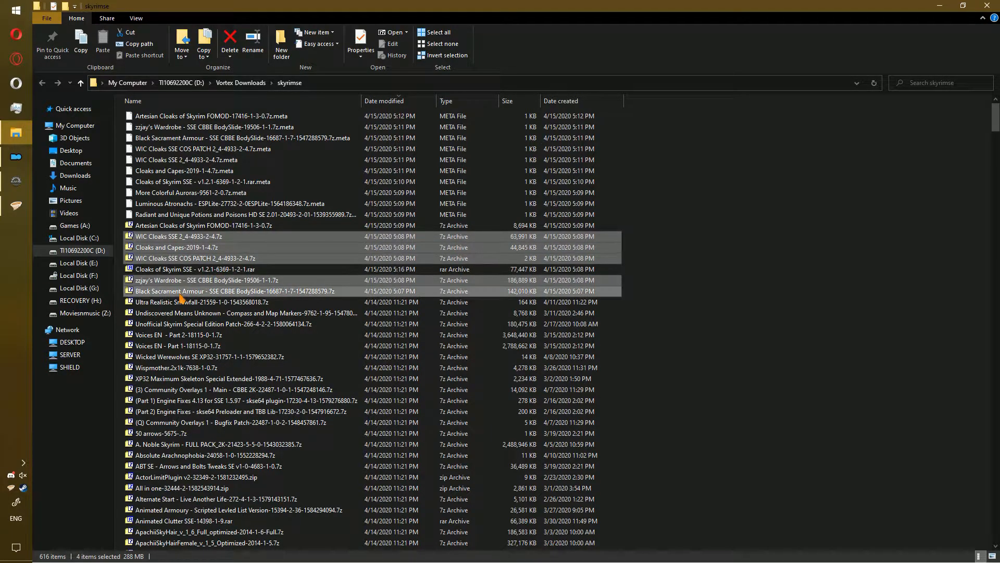
right_click(228, 283)
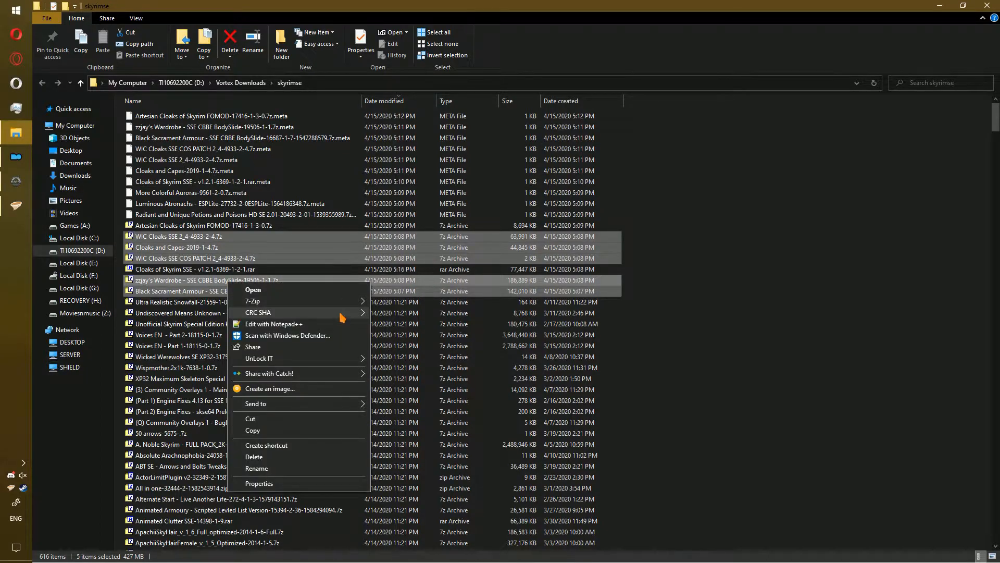
mouse_move(323, 302)
left_click(396, 324)
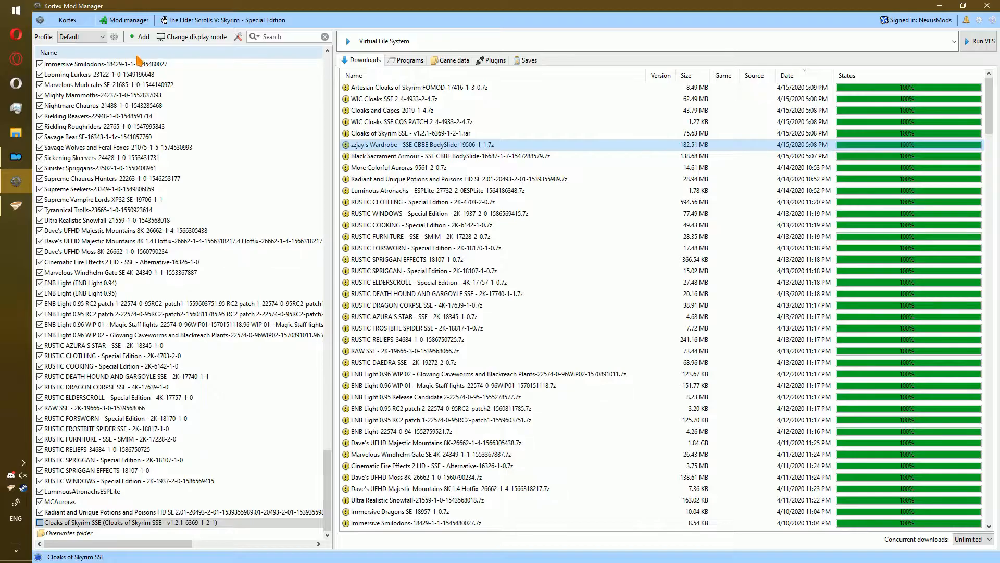
- In Kortex, add a new mod from the extracted Black Sacrament Armour - SSE CBBE BodySlide folder under its suggested name
left_click(137, 39)
left_click(156, 62)
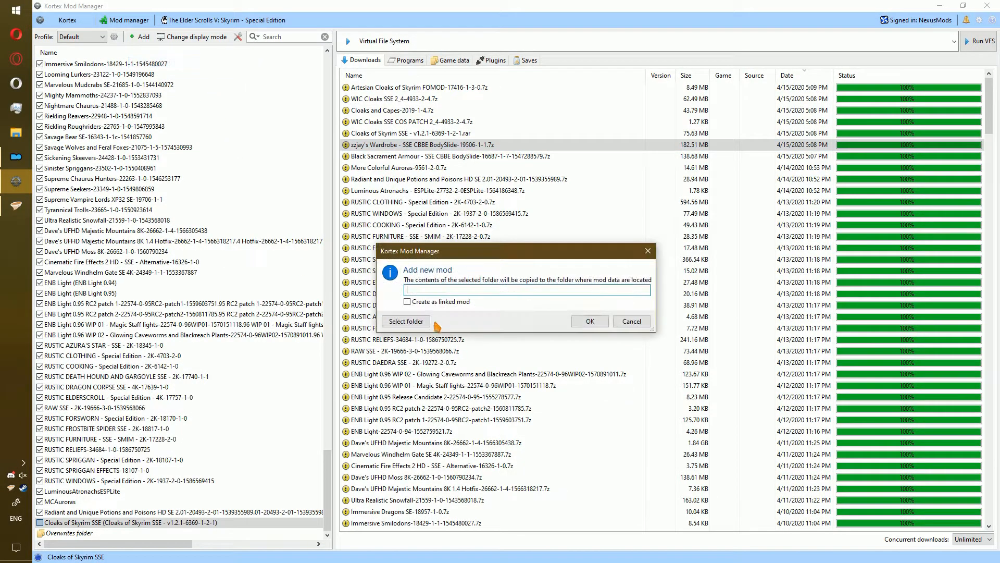
left_click(405, 321)
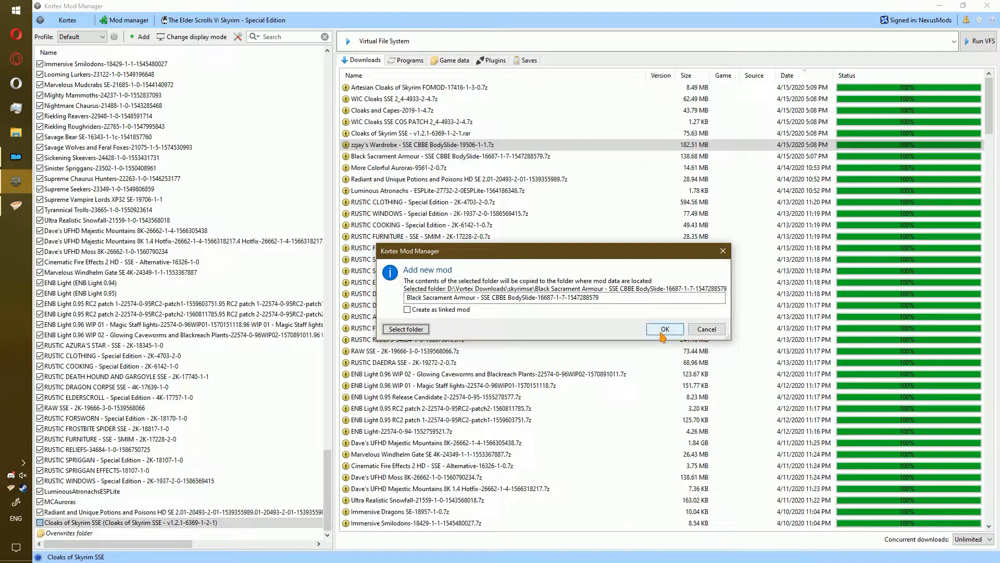
left_click(661, 334)
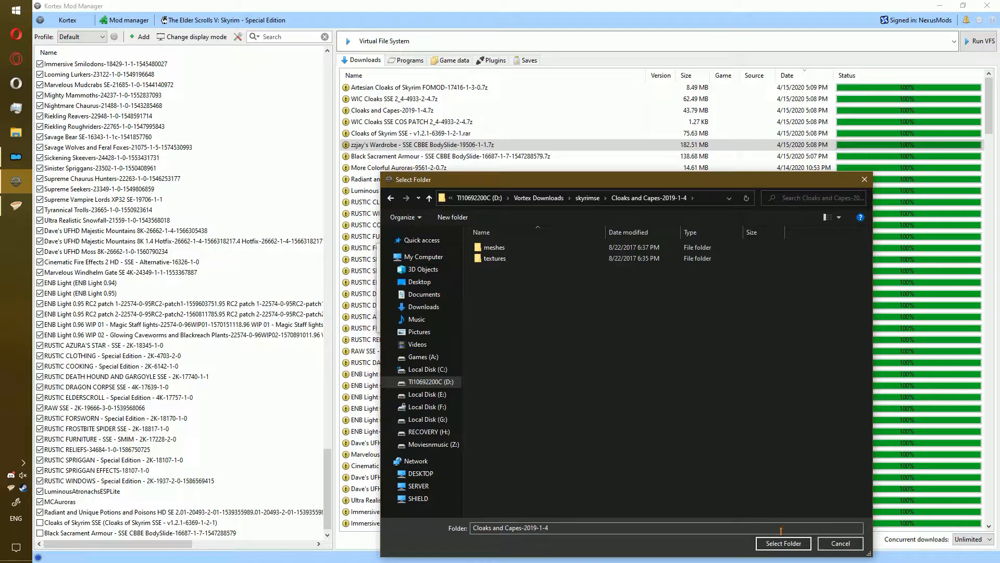
- Add new mods from the extracted Cloaks and Capes, WIC Cloaks SSE 2_4 and zzjay's Wardrobe folders
left_click(783, 542)
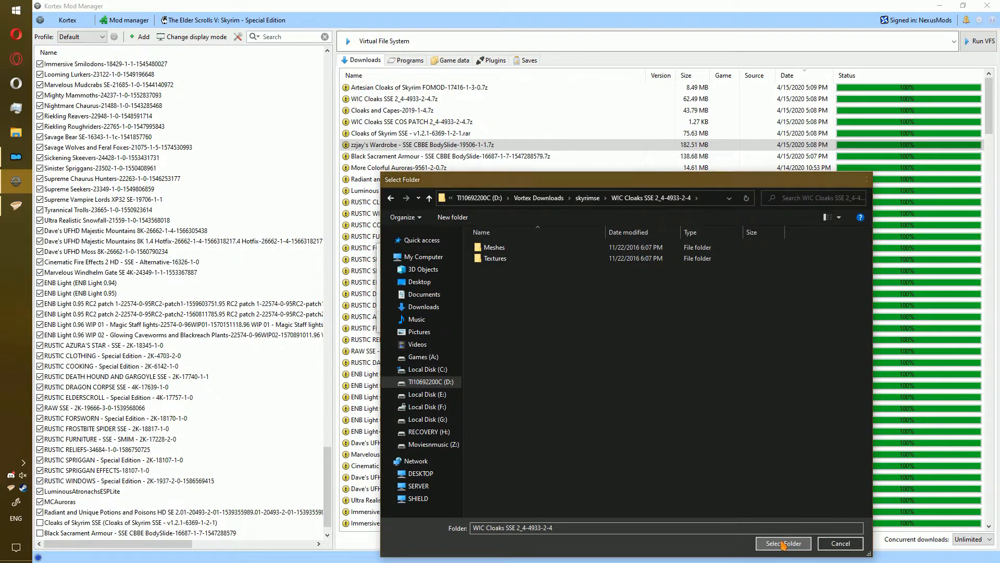
left_click(783, 543)
left_click(654, 328)
double_click(552, 292)
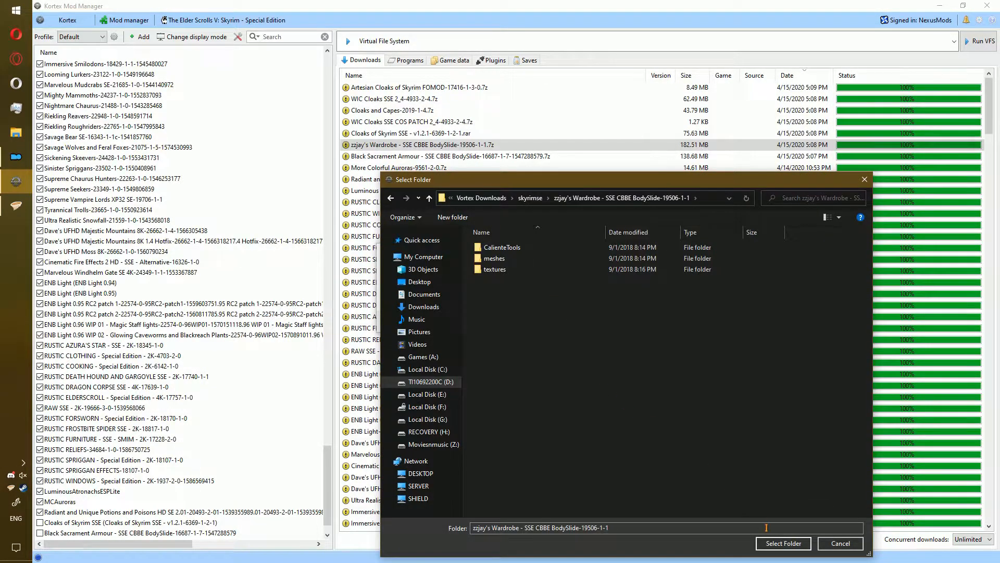
left_click(785, 544)
- Open the Black Sacrament Armour mod's files, create a data folder and move all other contents into it
right_click(111, 491)
left_click(195, 444)
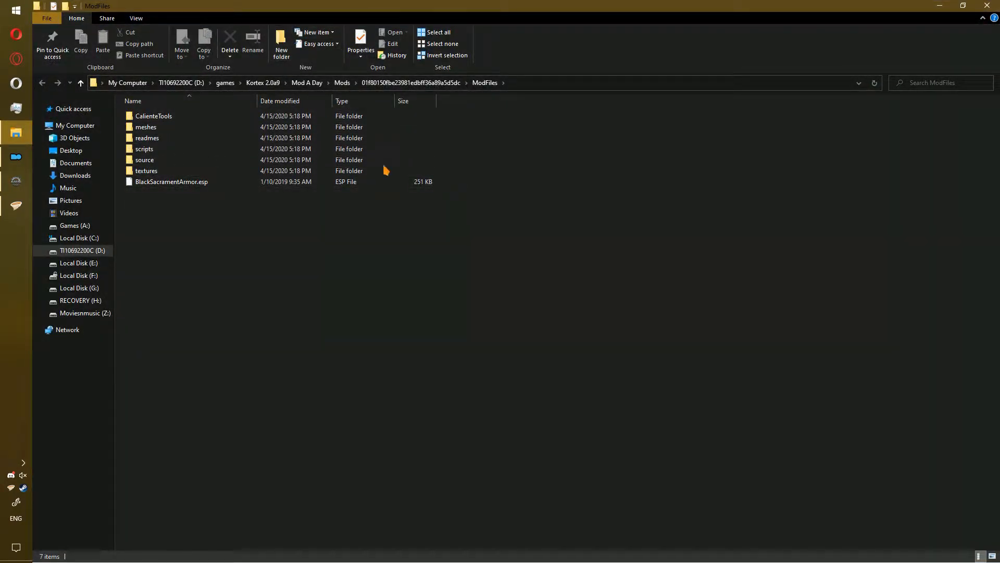
key("ctrl+shift+n")
left_click(362, 245)
left_click_drag(353, 246, 192, 126)
left_click(193, 127, "ctrl")
left_click_drag(250, 156, 209, 128)
left_click(989, 5)
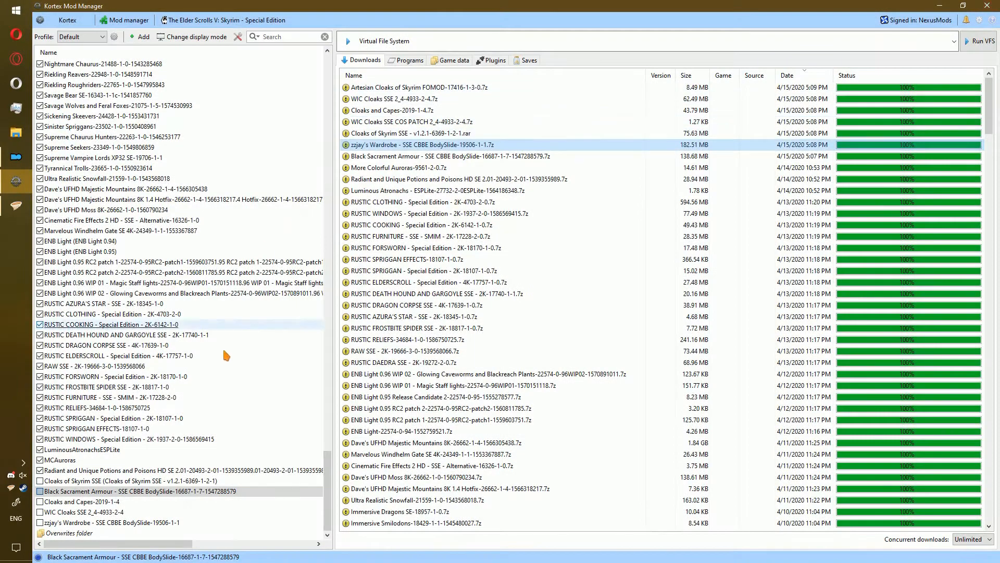
- Open the Cloaks and Capes mod's files, create a folder named data and move all other contents into it
right_click(147, 500)
left_click(196, 452)
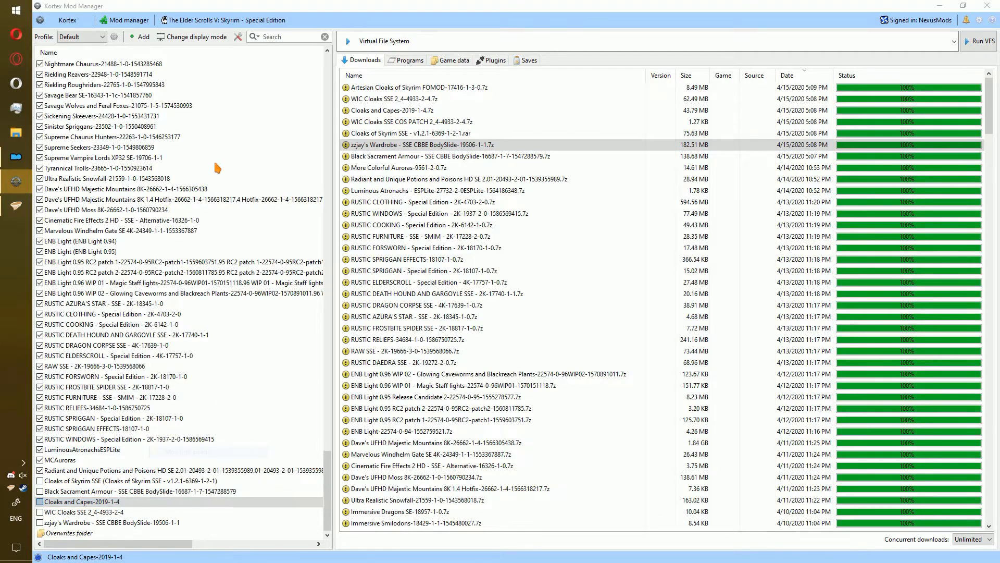
left_click(281, 45)
type("data")
key("Return")
left_click_drag(267, 161, 209, 116)
left_click(987, 5)
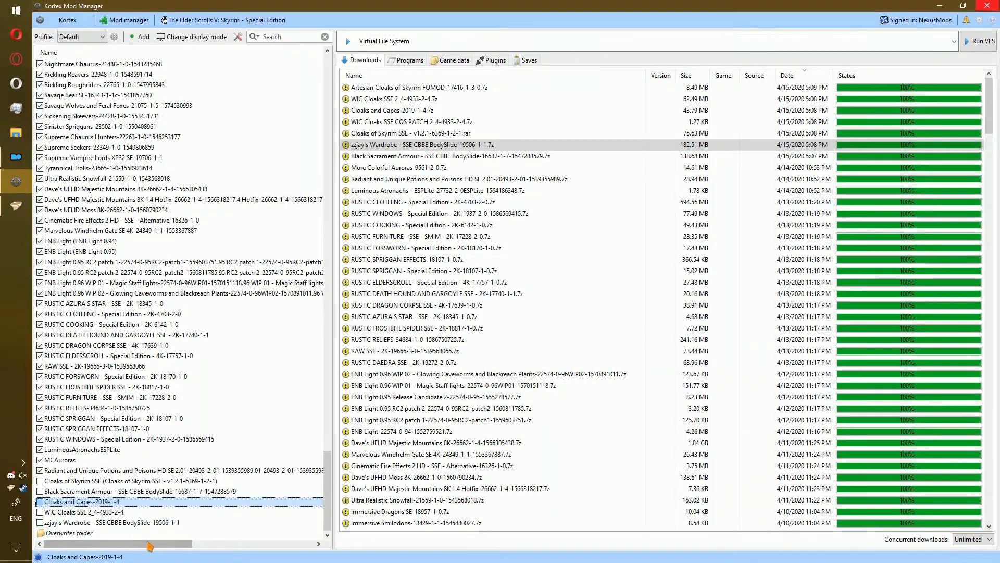
- Open the WIC Cloaks SSE mod's files, create a folder named data and move the meshes, textures, plugin and text file into it
right_click(99, 511)
left_click(156, 472)
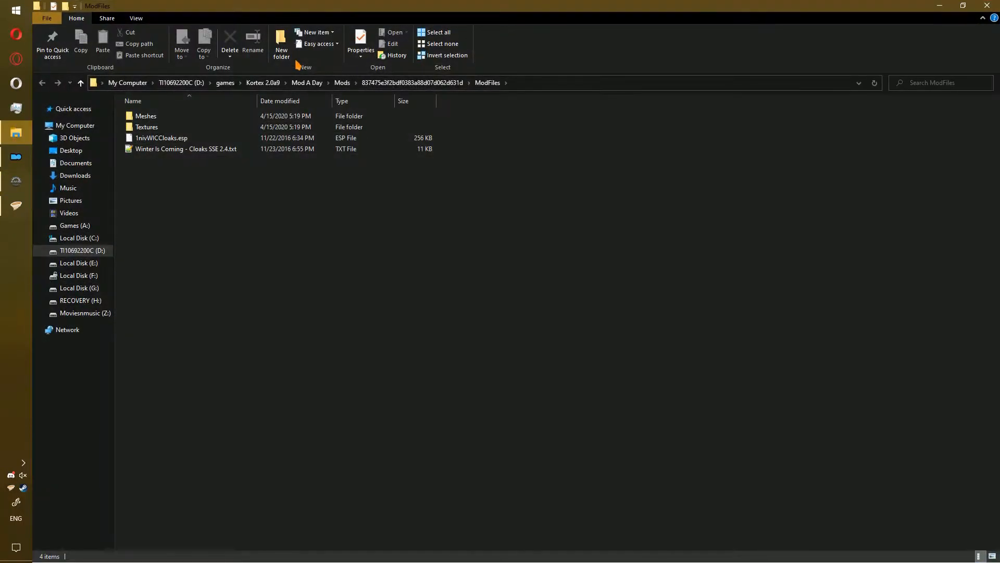
left_click(286, 58)
type("data")
left_click(317, 221)
left_click_drag(317, 218, 219, 117)
left_click(987, 5)
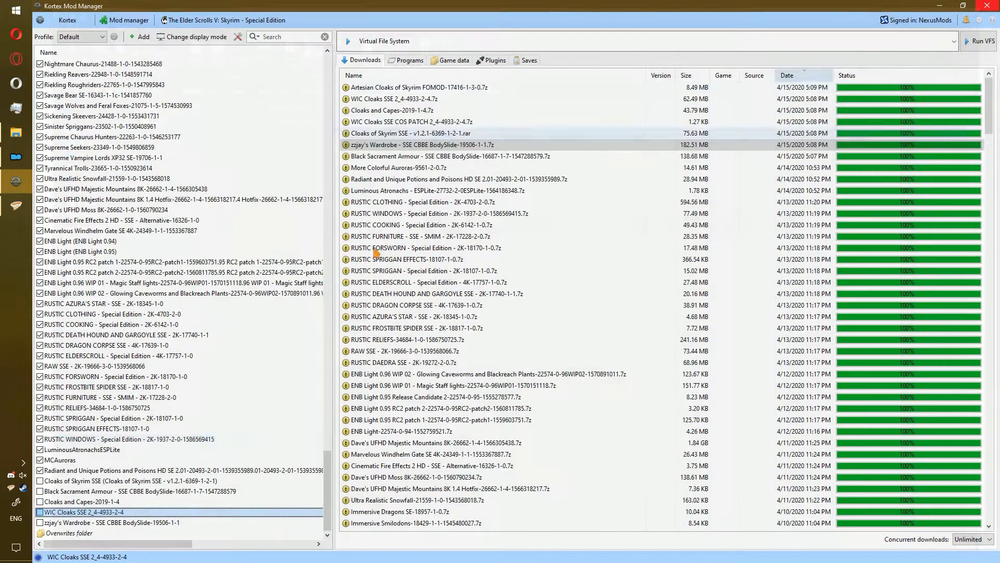
- Open the zzjay's Wardrobe mod's files, create a folder named data and move CalienteTools, meshes, textures and zzArmormashups.esp into it
left_click(208, 525)
right_click(211, 530)
left_click(231, 480)
left_click(284, 54)
type("d")
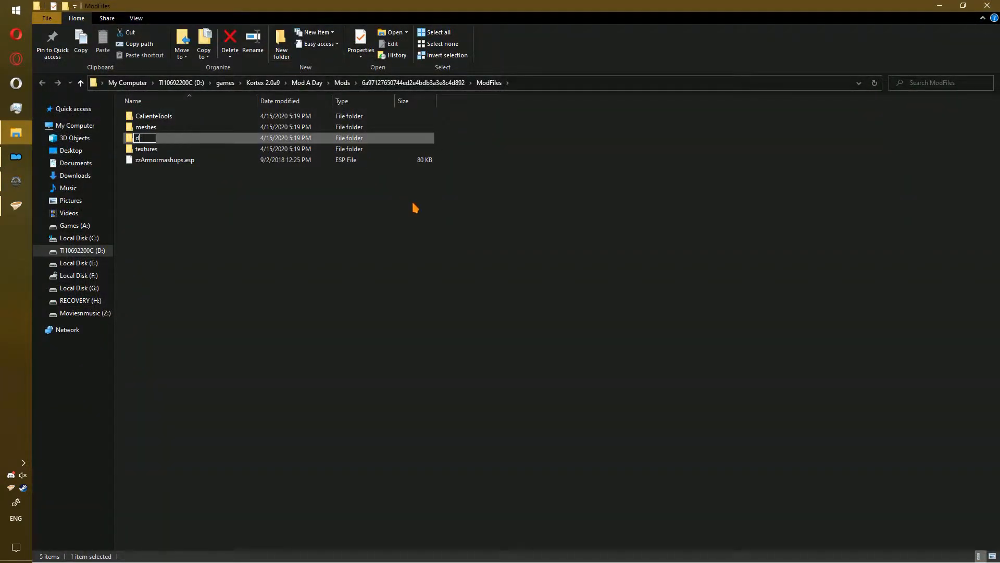
type("ata")
left_click_drag(324, 264, 174, 115)
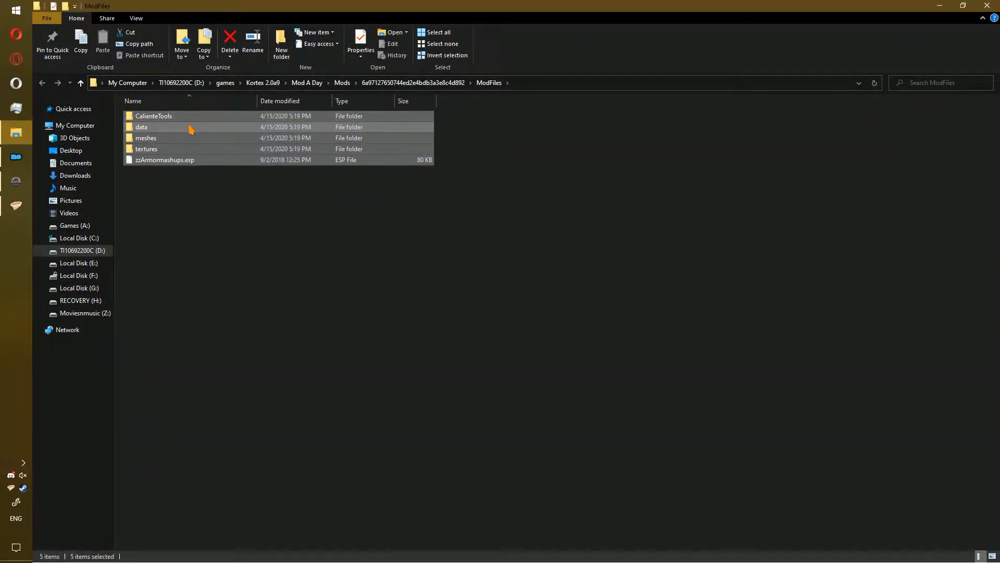
left_click(189, 126, "ctrl")
left_click_drag(222, 148, 208, 128)
key("alt+F4")
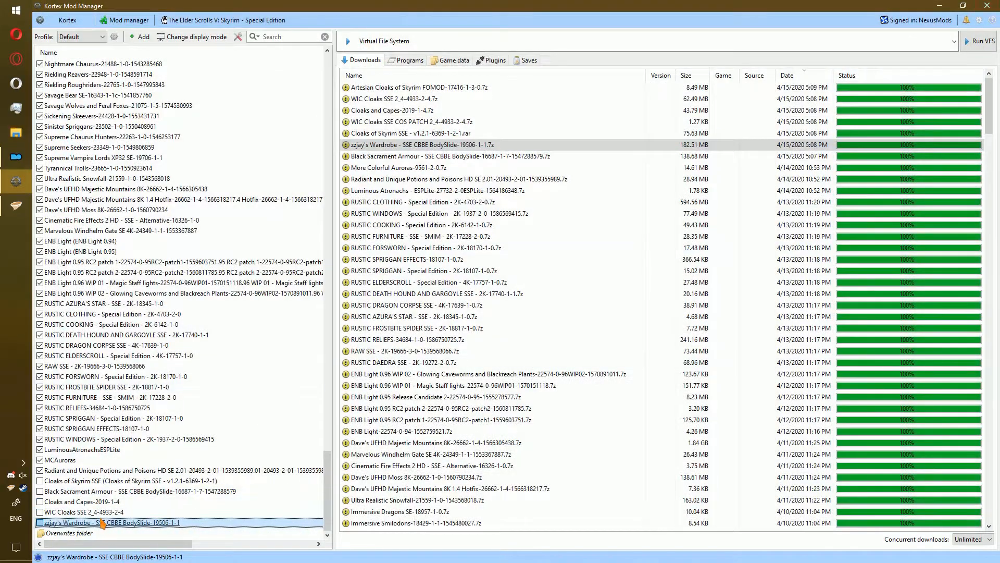
- Enable the Cloaks of Skyrim, Black Sacrament Armour, Cloaks and Capes, WIC Cloaks and zzjay's Wardrobe mods in Kortex
left_click(40, 480)
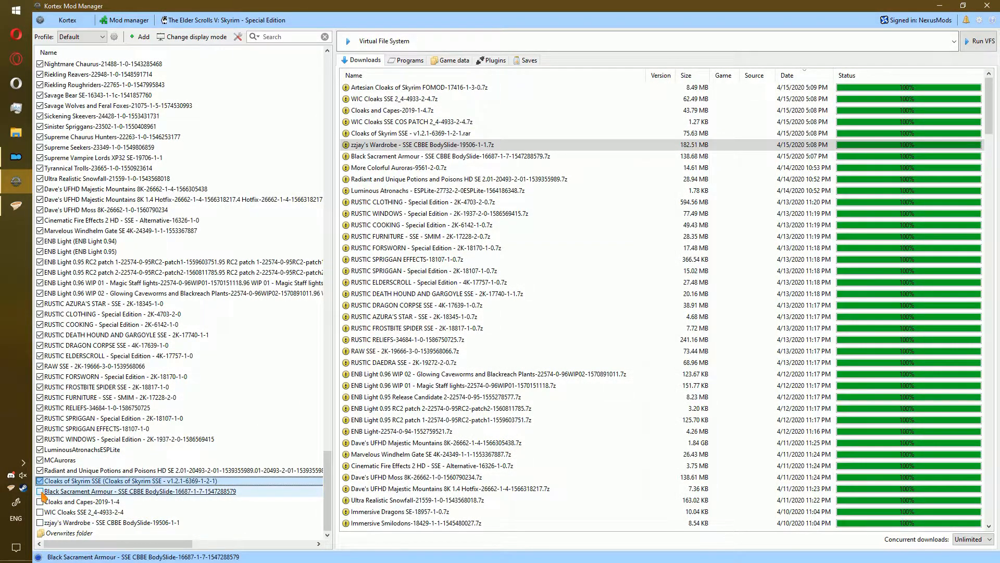
left_click(40, 501)
left_click(40, 522)
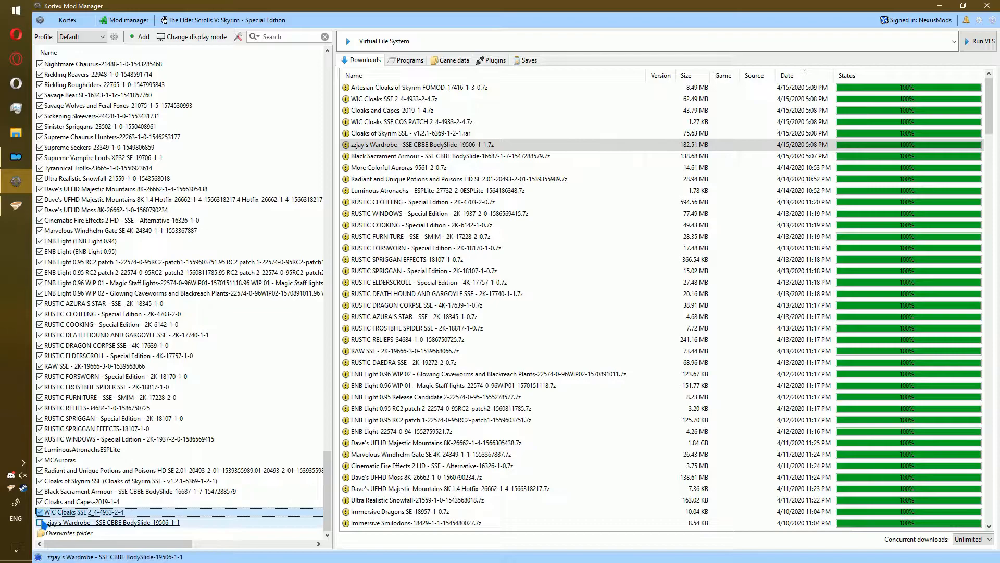
- Start installing Artesian Cloaks of Skyrim and deselect the Cloaks of Lace, Ashara, Apachii, DeserterX, Divine Cloaks, Ennead and Wet and Cold patches
right_click(423, 92)
left_click(432, 98)
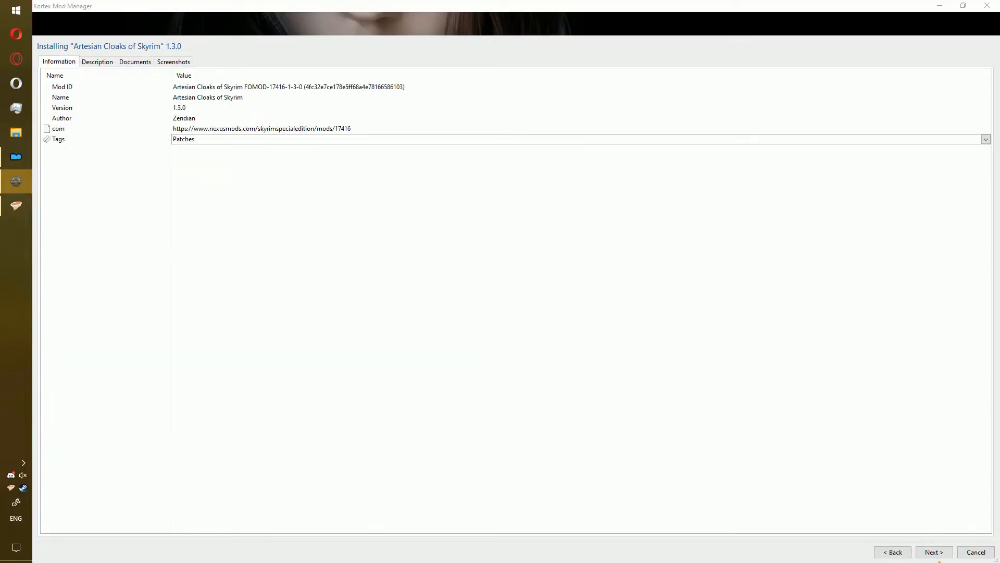
left_click(933, 553)
left_click(930, 553)
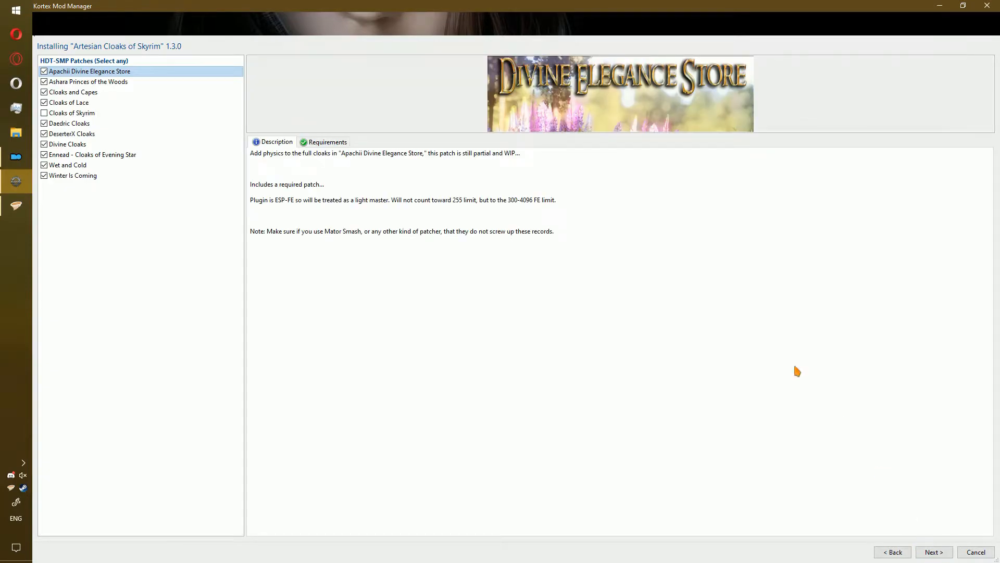
left_click(45, 103)
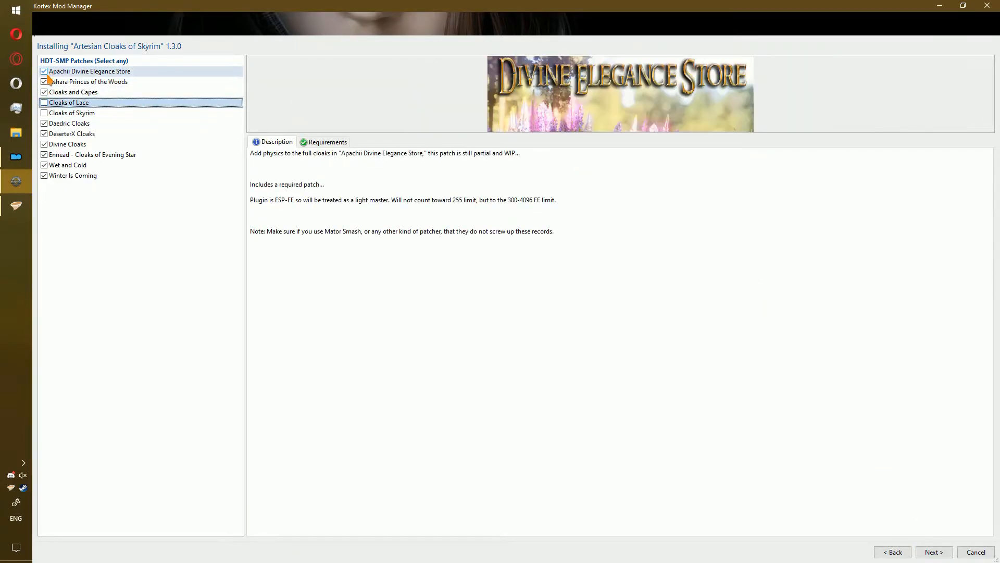
left_click(45, 83)
left_click(45, 72)
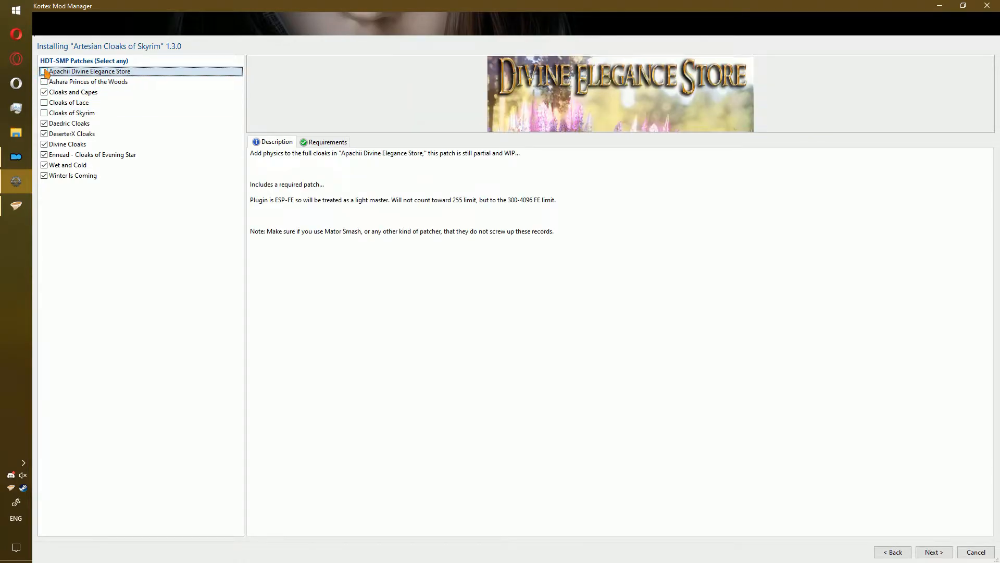
left_click(44, 133)
left_click(45, 145)
left_click(44, 155)
left_click(45, 165)
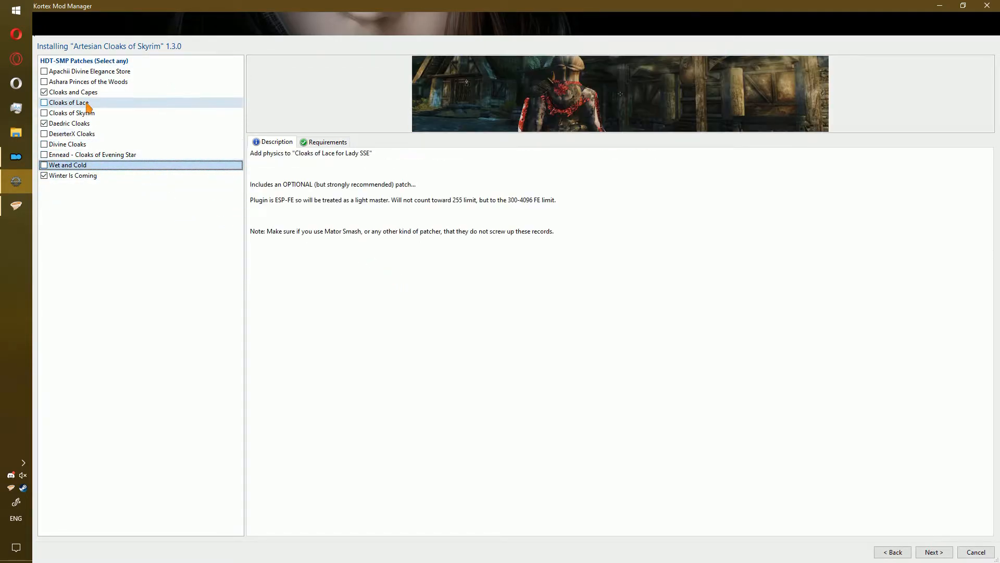
- Finish the Artesian Cloaks of Skyrim installation with the Full option for Winter Is Coming, and refresh the mod list
left_click(932, 554)
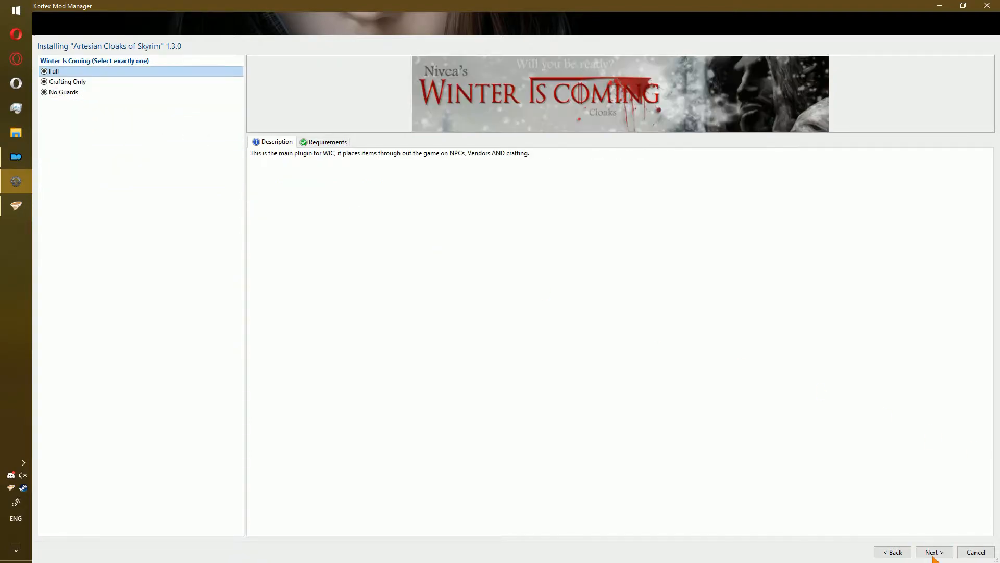
left_click(932, 555)
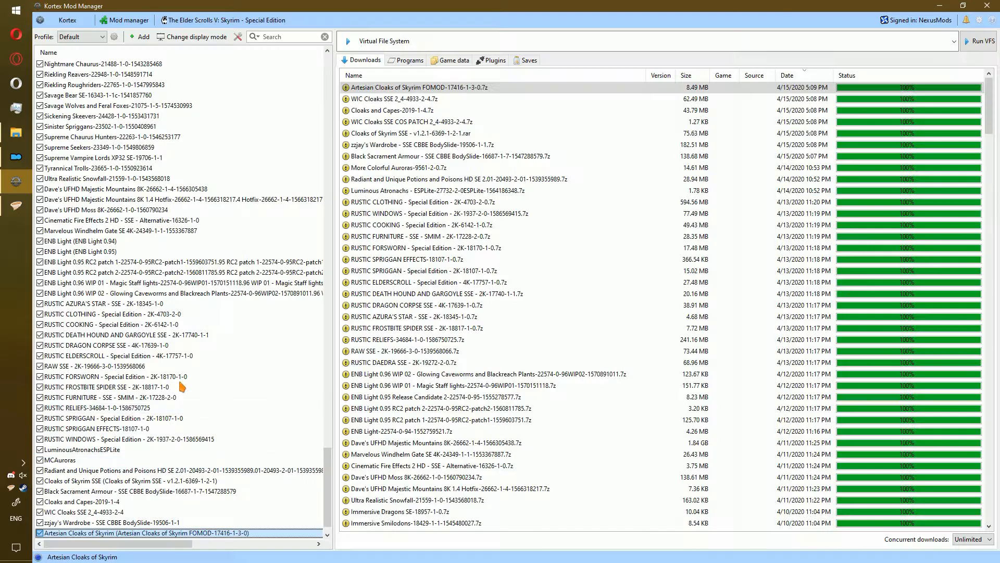
right_click(296, 209)
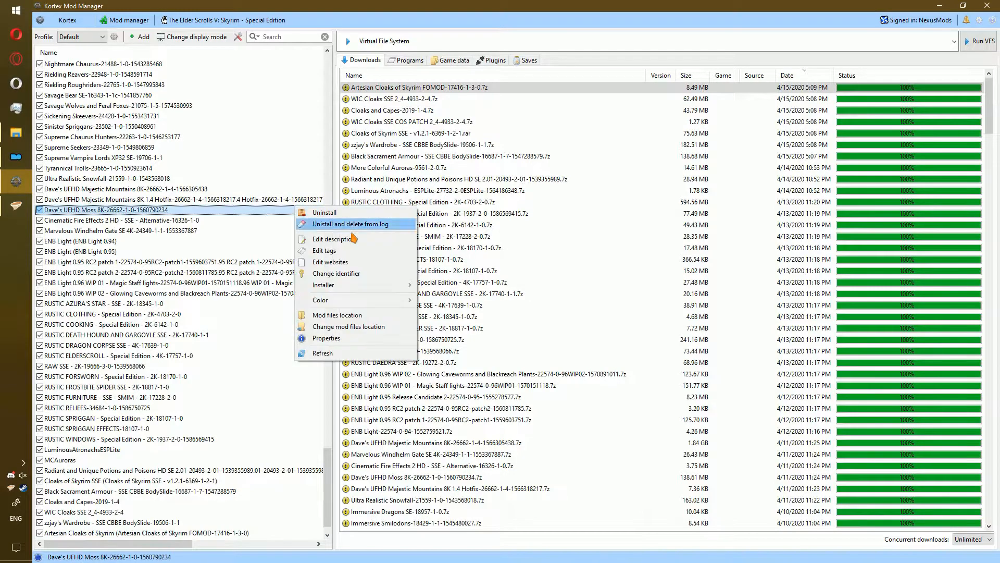
left_click(319, 350)
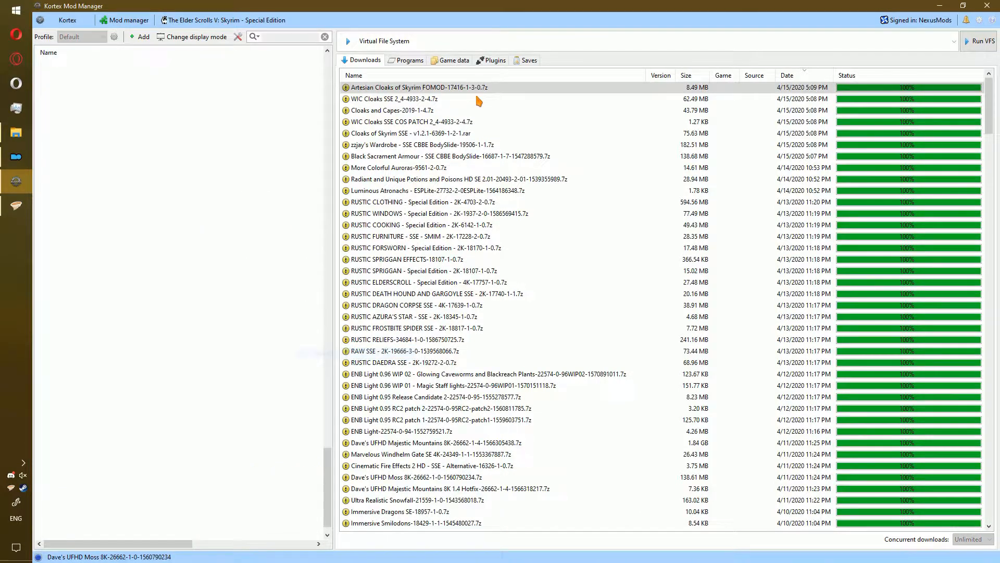
- Enable all plugins in Kortex, including the new Cloaks, zzArmormashups, 1nivWICCloaks, Cloaks&Capes and BlackSacramentArmor ones
left_click(491, 60)
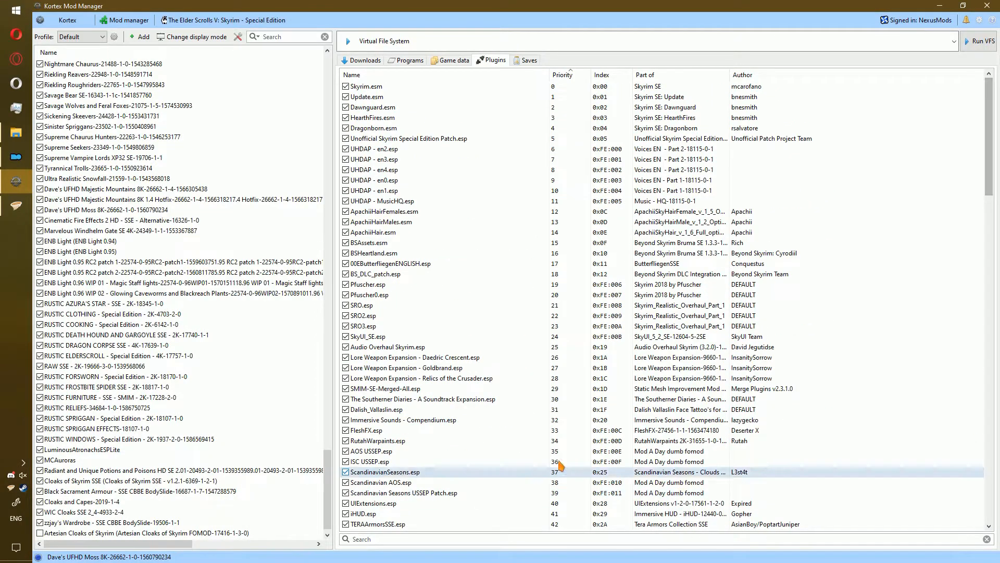
left_click(990, 453)
left_click(990, 453)
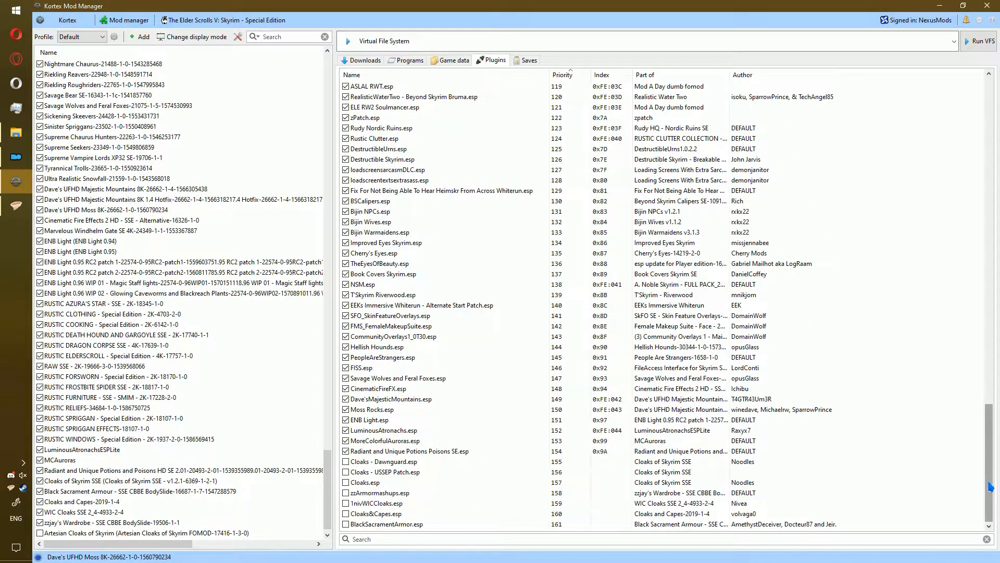
left_click(465, 471)
right_click(465, 472)
left_click(511, 283)
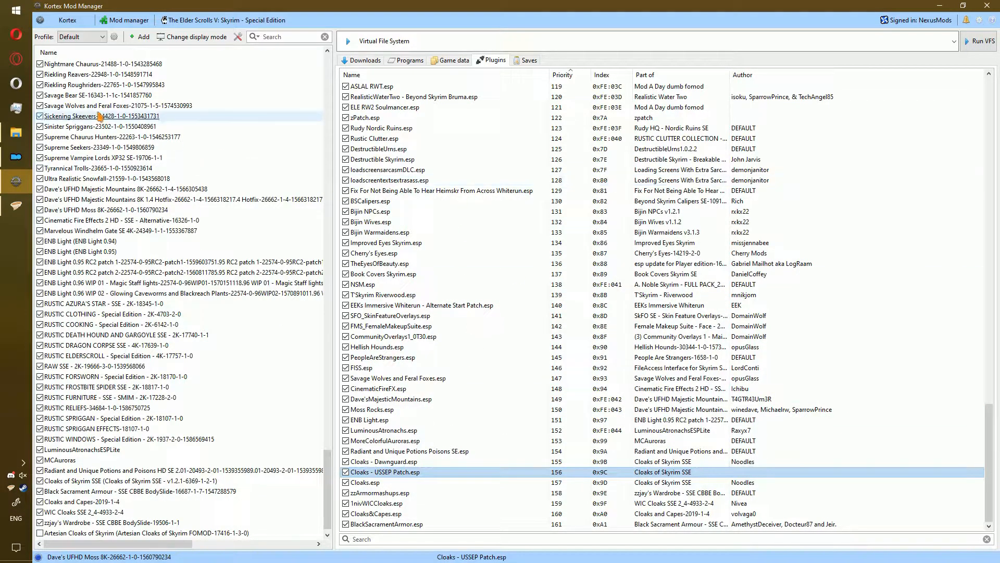
- Switch to Vortex and filter its mod list by the Uninstalled status
left_click(17, 206)
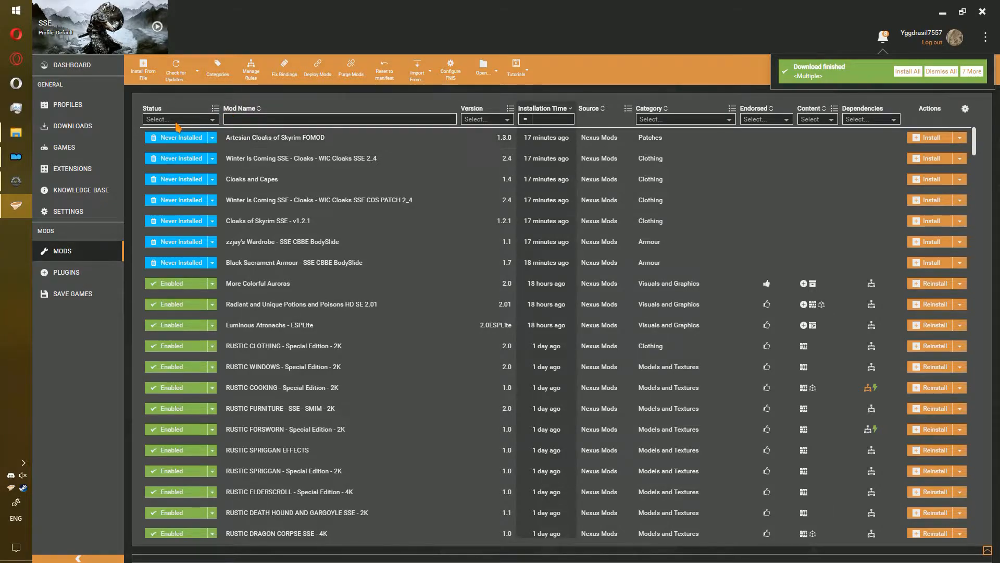
left_click(177, 122)
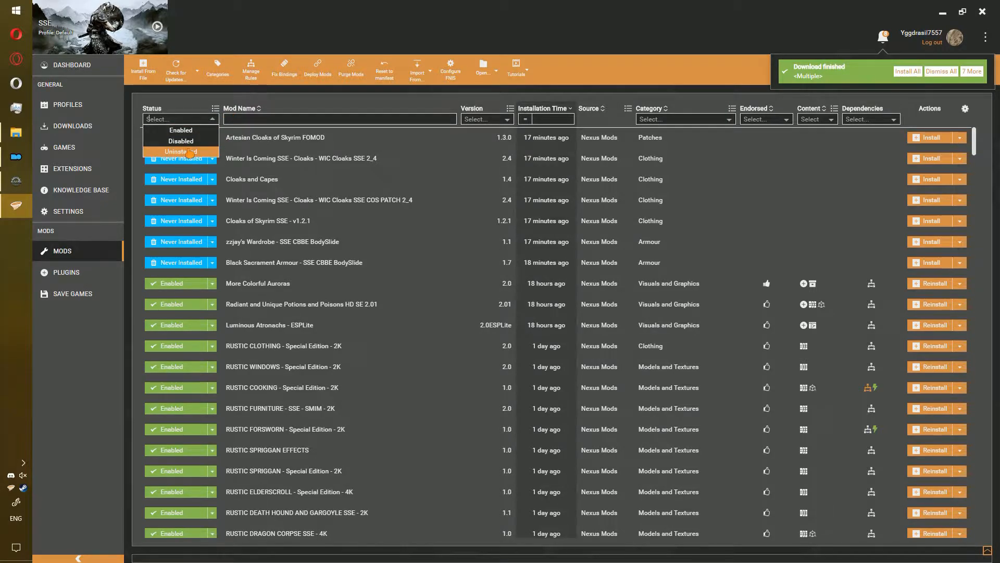
left_click(191, 152)
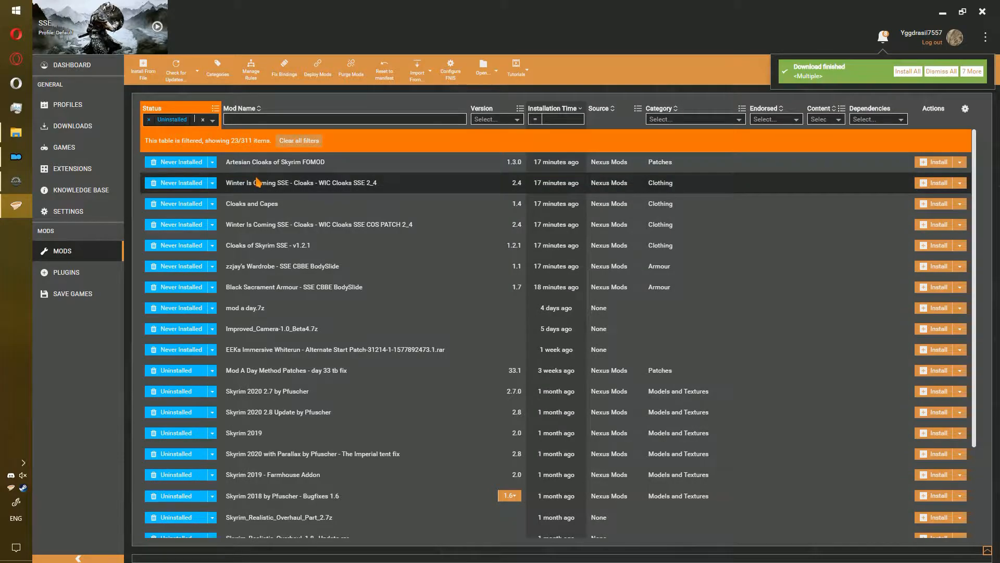
- Install and enable the six mods from WIC Cloaks to Black Sacrament Armour, using Cloaks of Skyrim's Main Version with all its plugins
left_click(278, 290, "shift")
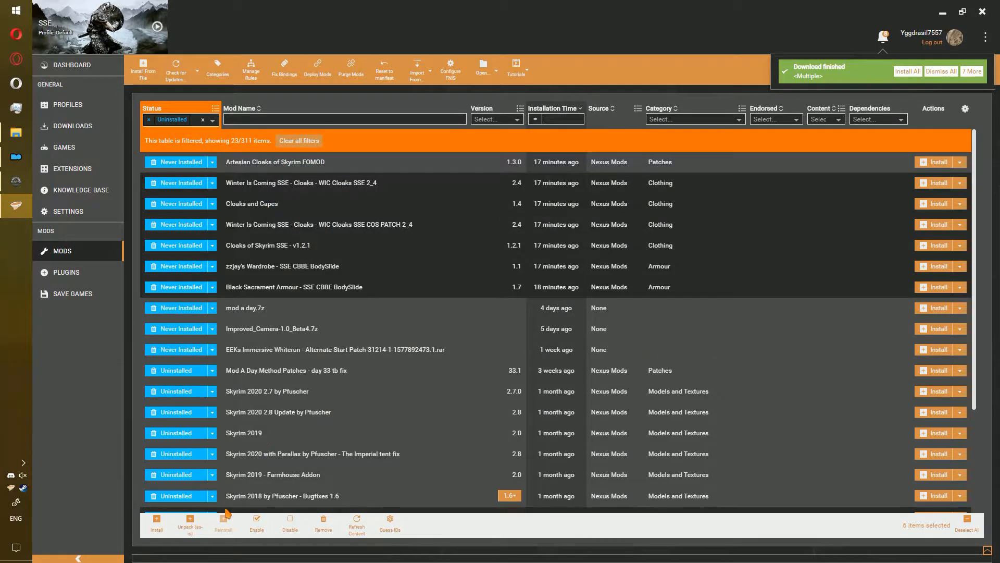
left_click(162, 525)
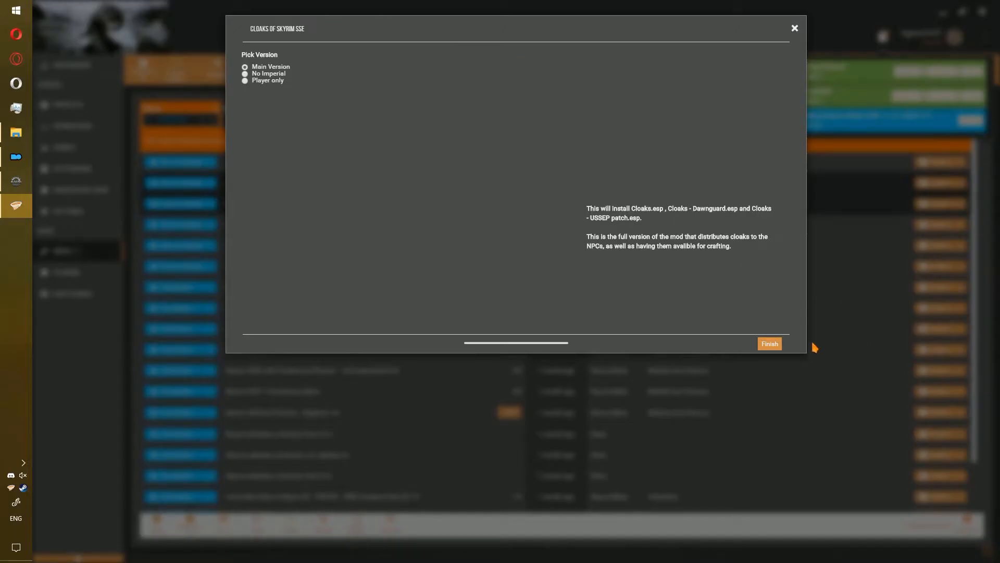
left_click(771, 344)
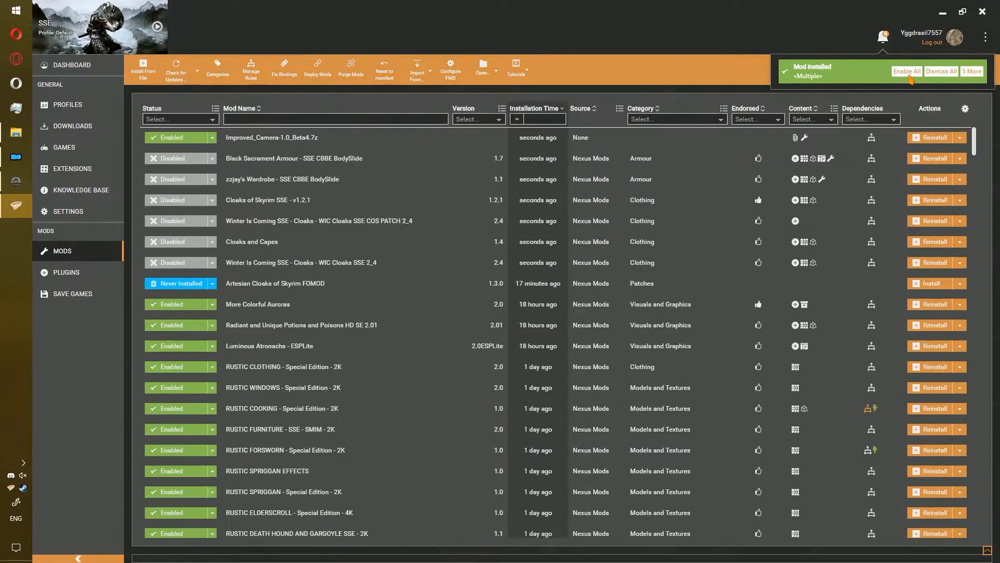
left_click(907, 72)
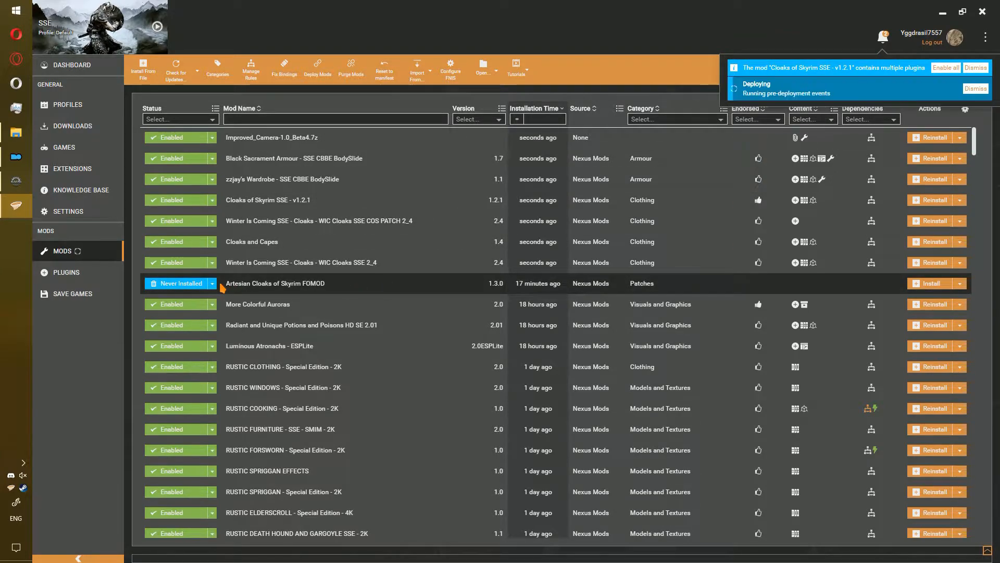
left_click(943, 71)
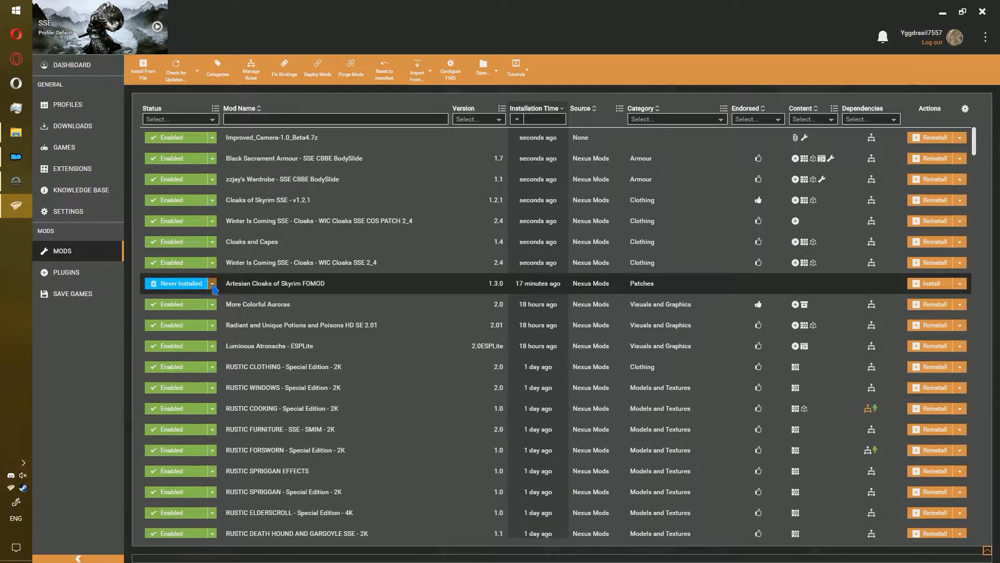
- Install Artesian Cloaks of Skyrim with the Cloaks and Capes, Cloaks of Skyrim and Winter Is Coming patches, using Full for the latter two
left_click(213, 284)
left_click(186, 301)
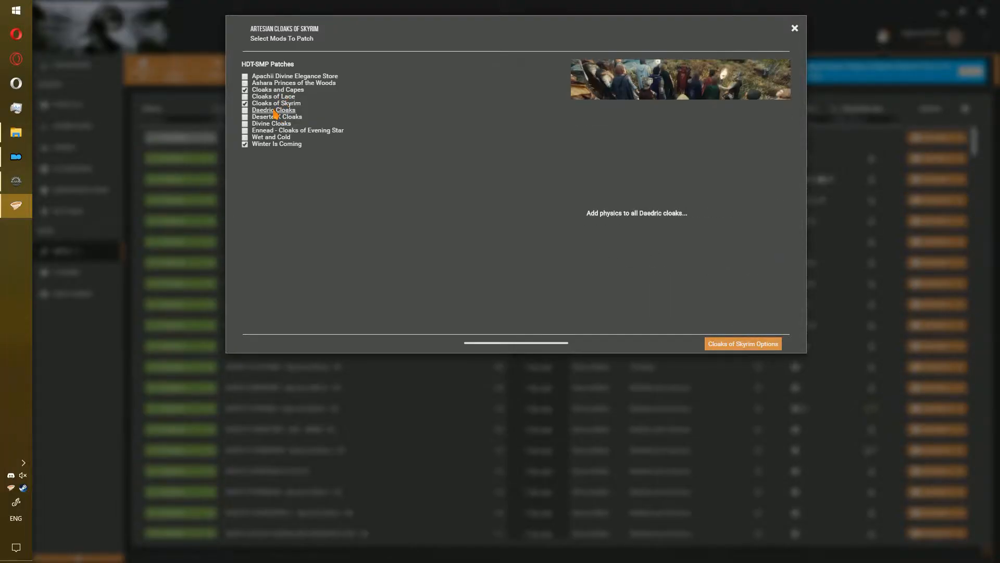
mouse_move(279, 145)
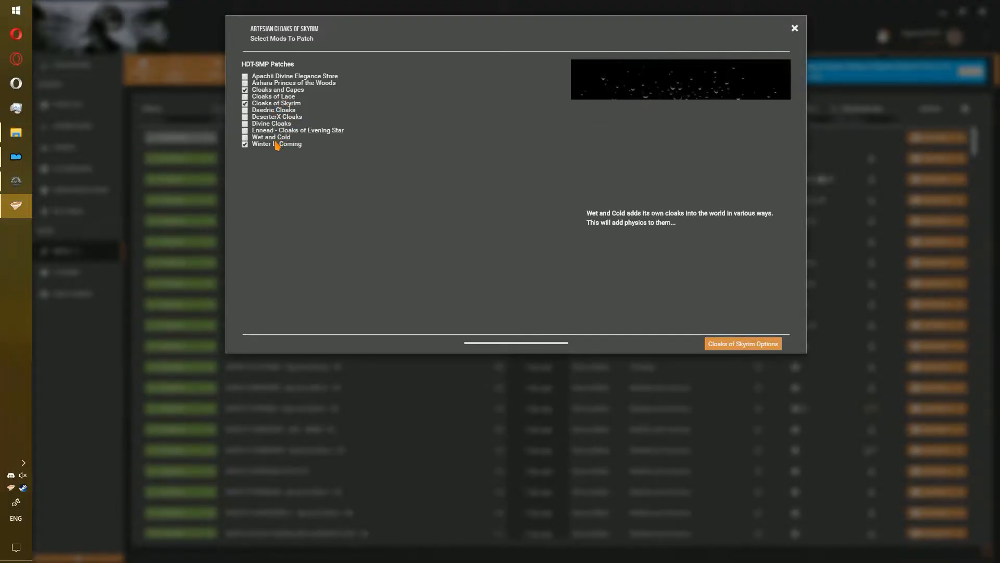
left_click(745, 345)
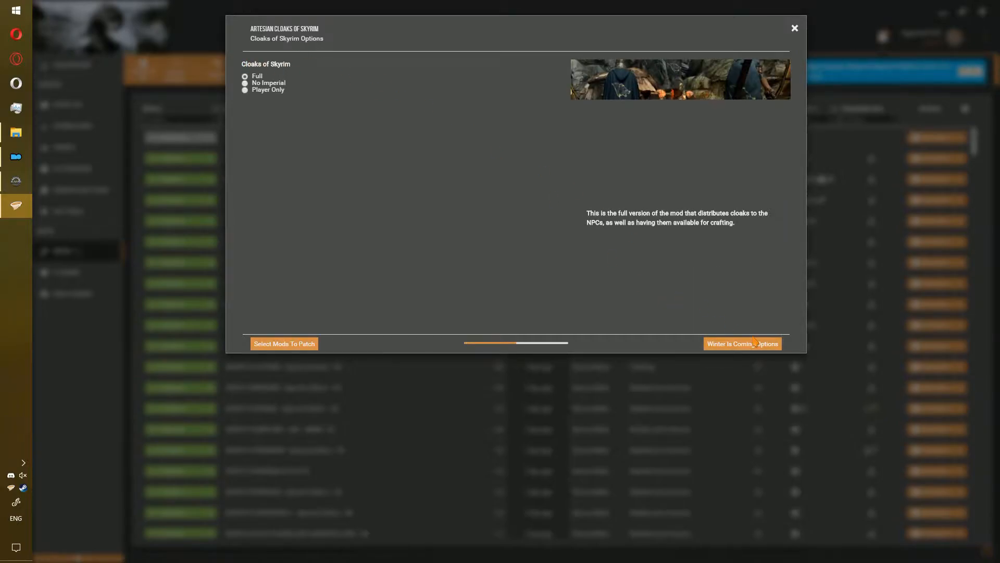
left_click(757, 344)
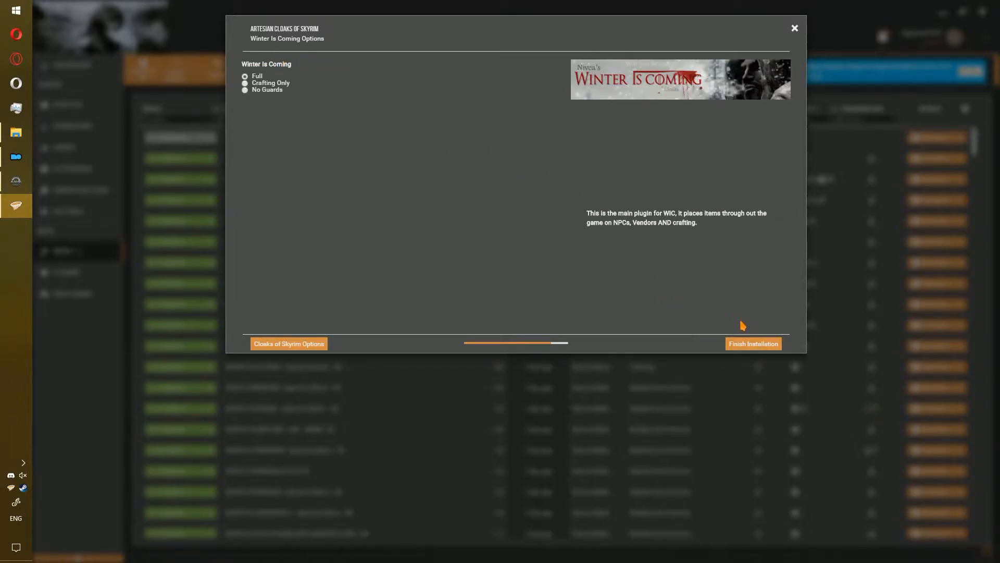
left_click(751, 344)
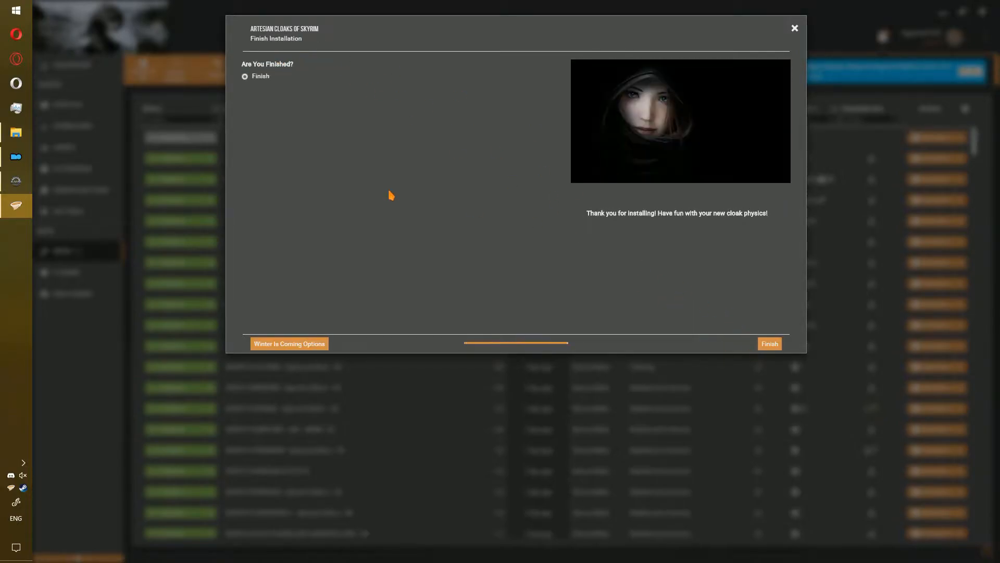
left_click(769, 344)
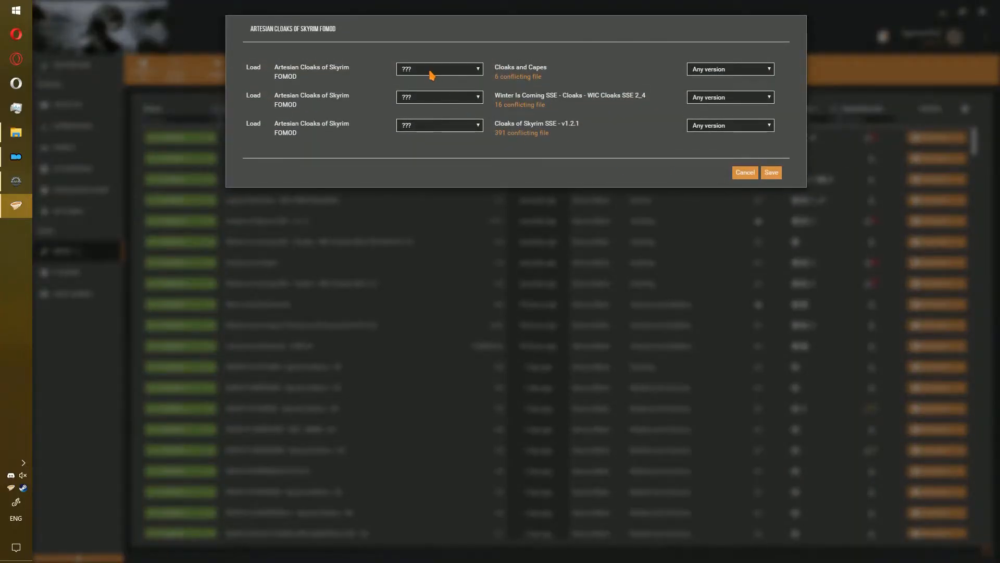
- Set Artesian Cloaks of Skyrim to load after Cloaks and Capes, WIC Cloaks and Cloaks of Skyrim, and save the rules
left_click(439, 68)
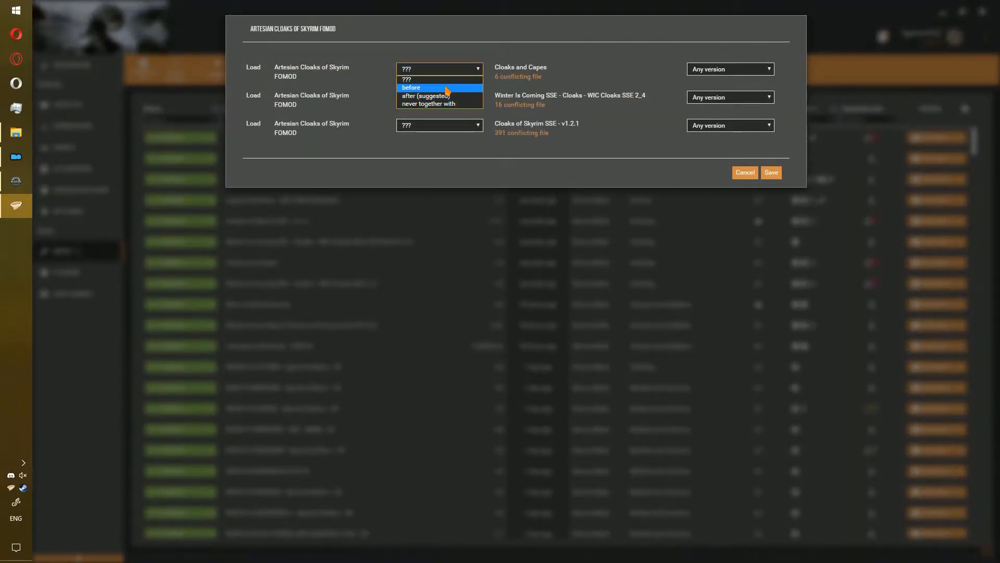
left_click(466, 98)
left_click(467, 99)
left_click(448, 124)
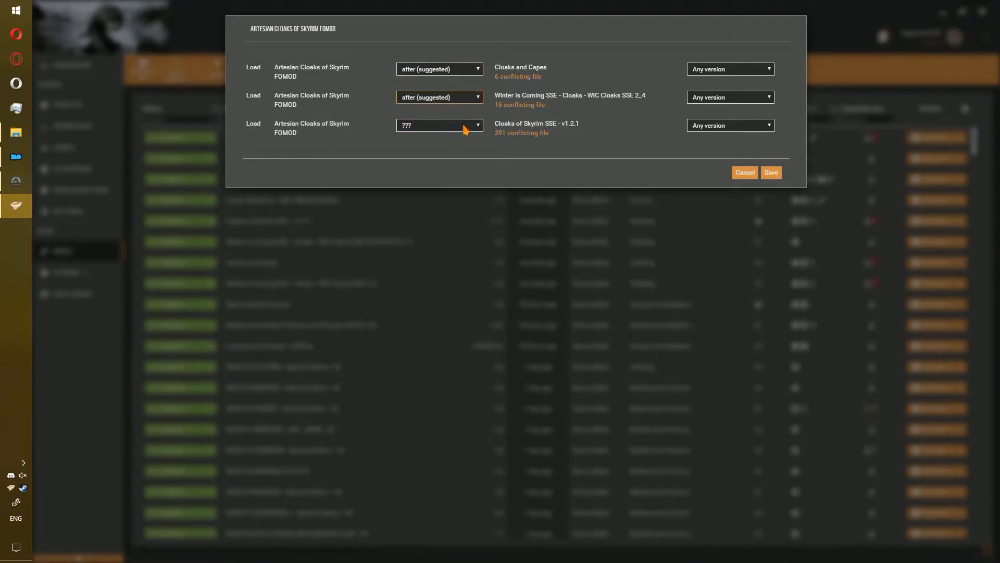
left_click(461, 126)
left_click(457, 153)
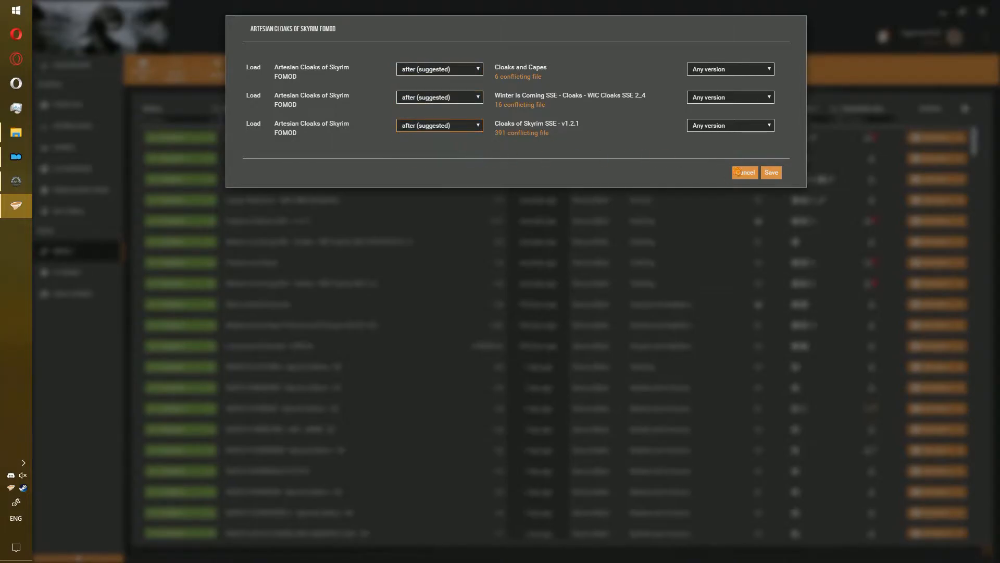
left_click(771, 174)
left_click(953, 102)
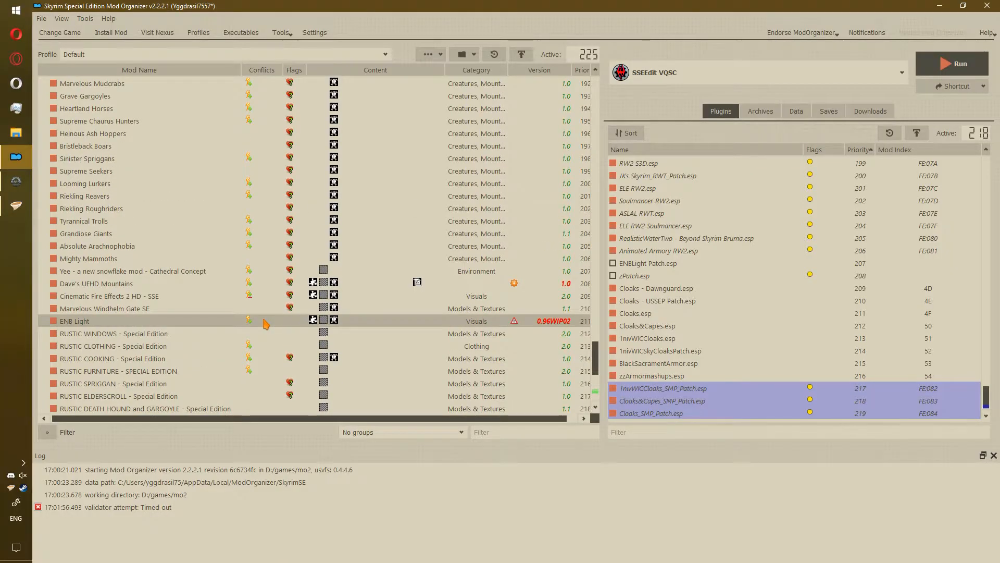
- Look through Mod Organizer's mod list for the BodySlide entries and filter the list by "bod"
scroll(266, 324, "up", 8)
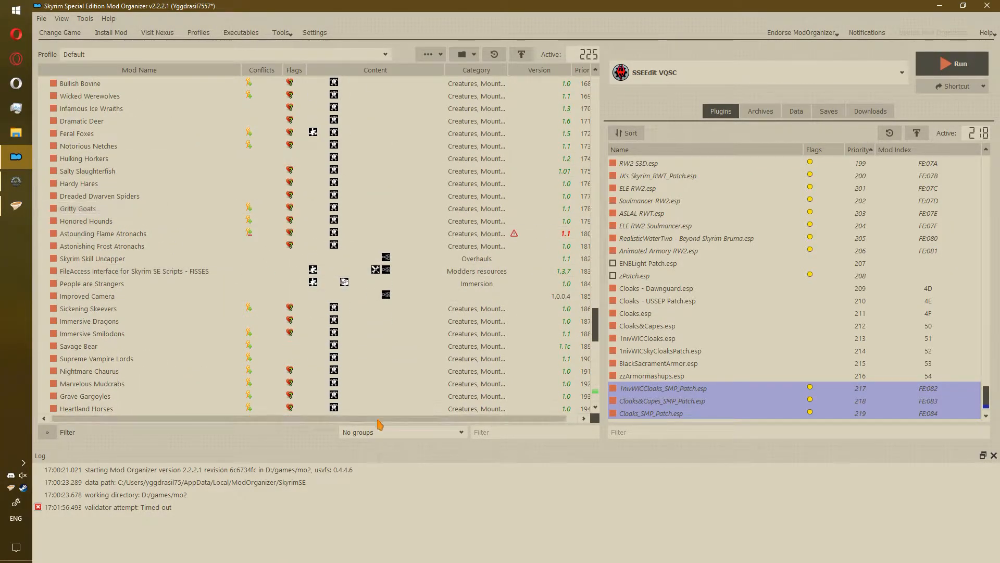
scroll(230, 218, "up", 2)
scroll(224, 216, "up", 7)
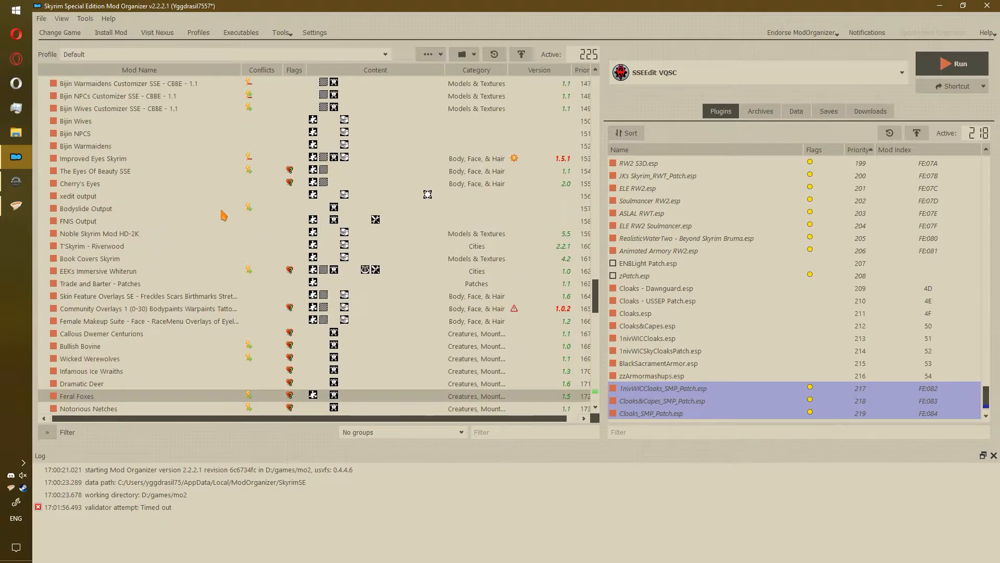
scroll(241, 289, "up", 7)
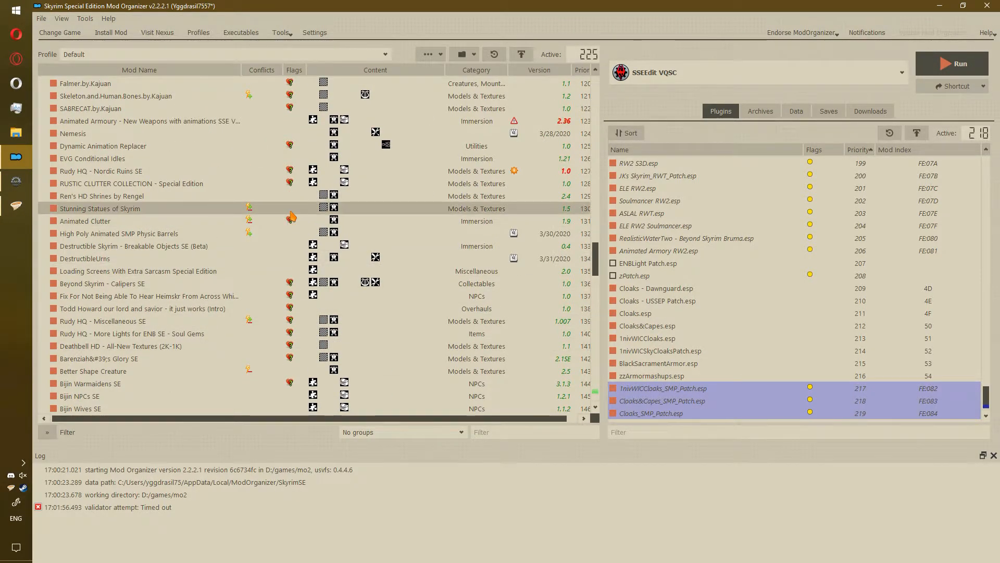
scroll(292, 302, "up", 13)
scroll(288, 295, "up", 2)
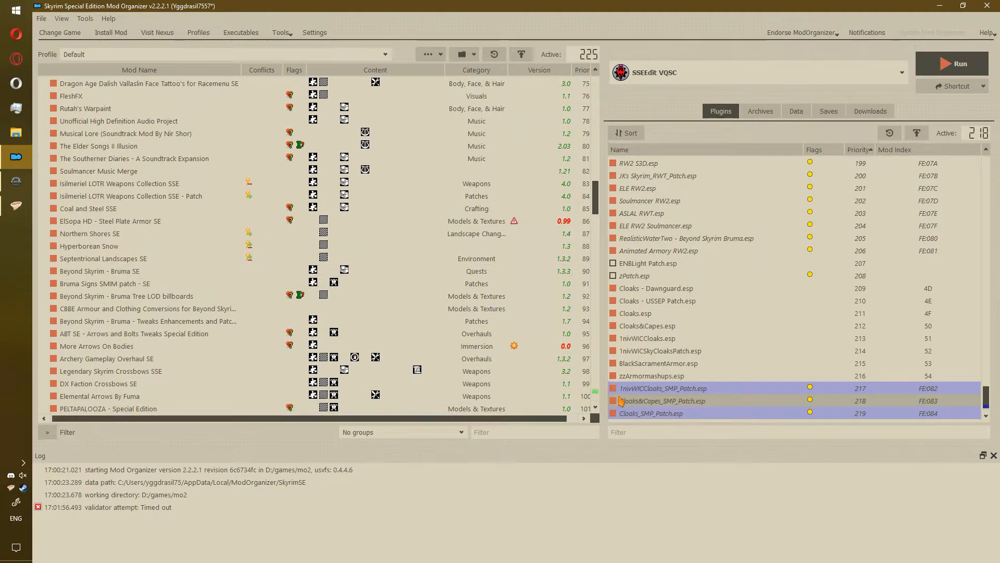
mouse_move(621, 400)
type("bod")
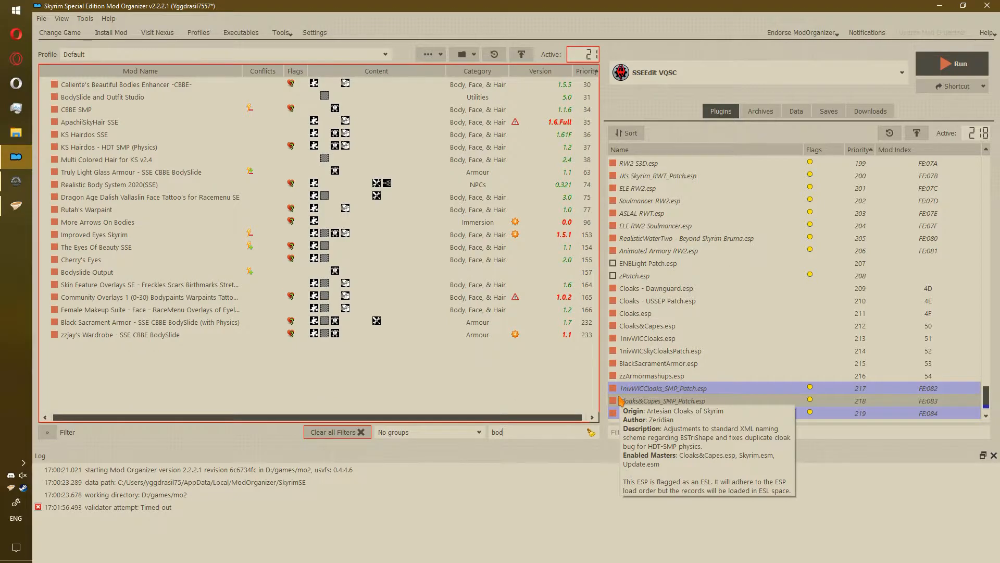
- Move Bodyslide Output to the end of Mod Organizer's mod list, after Artesian Cloaks of Skyrim, and clear the list filter
left_click(211, 273)
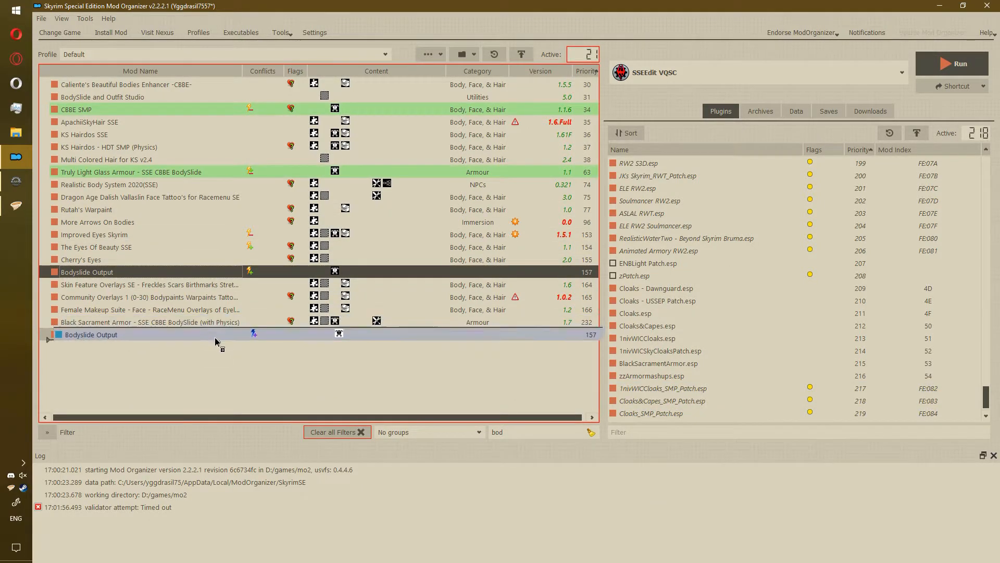
left_click_drag(188, 272, 189, 333)
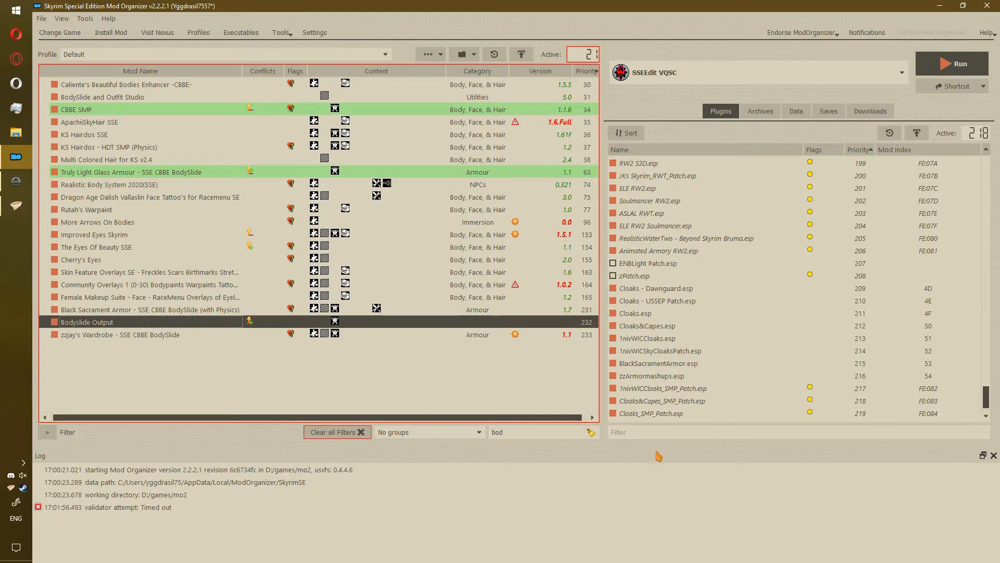
left_click(591, 433)
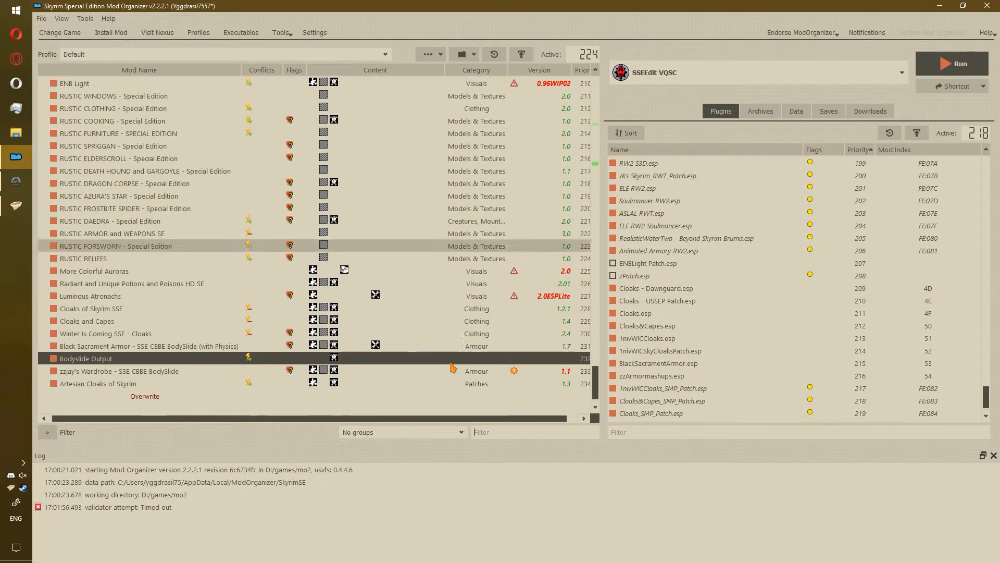
left_click_drag(252, 363, 243, 391)
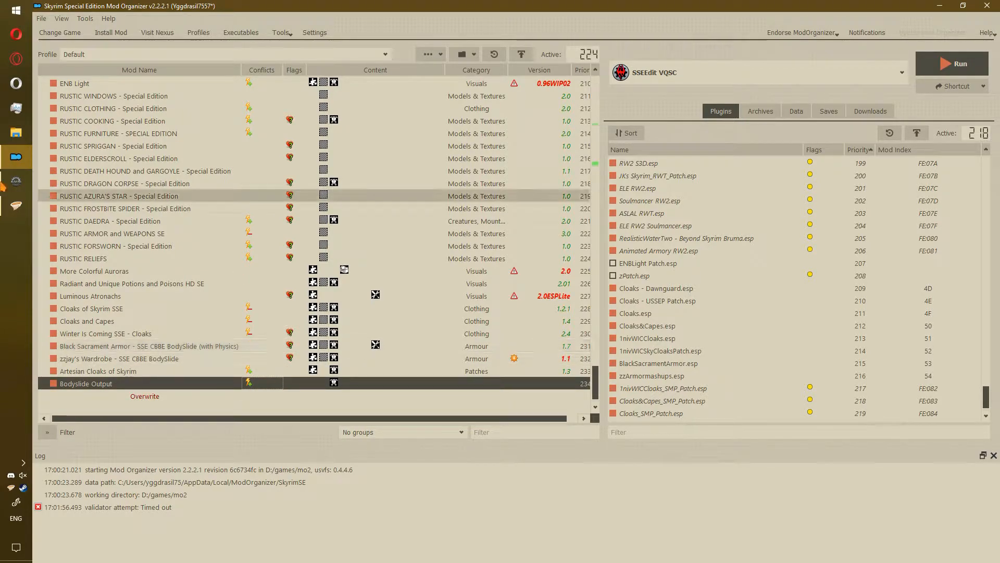
- Switch to Kortex Mod Manager, sort the mods by name, select Bodyslide Output and widen the list to show the priority column
left_click(16, 181)
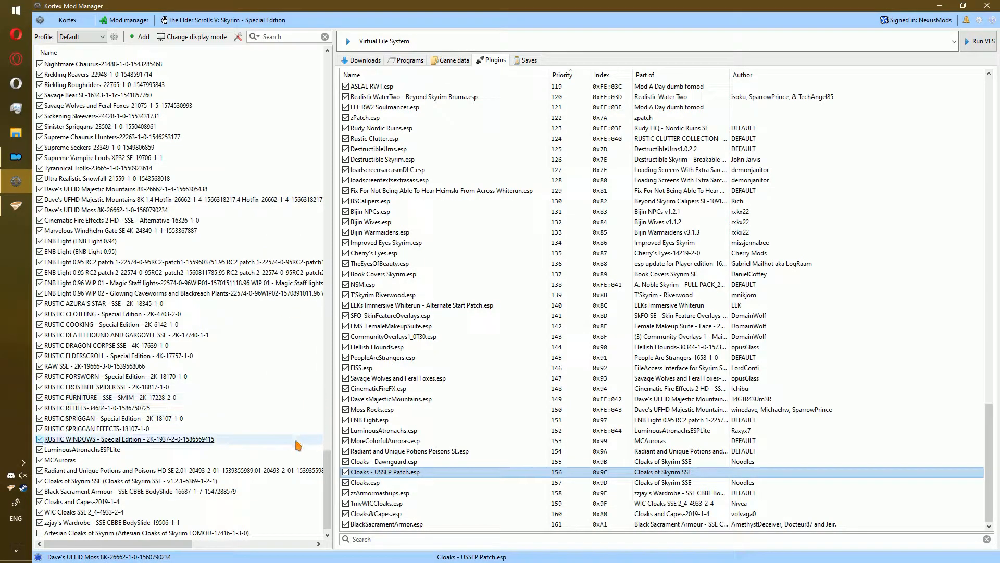
left_click(110, 50)
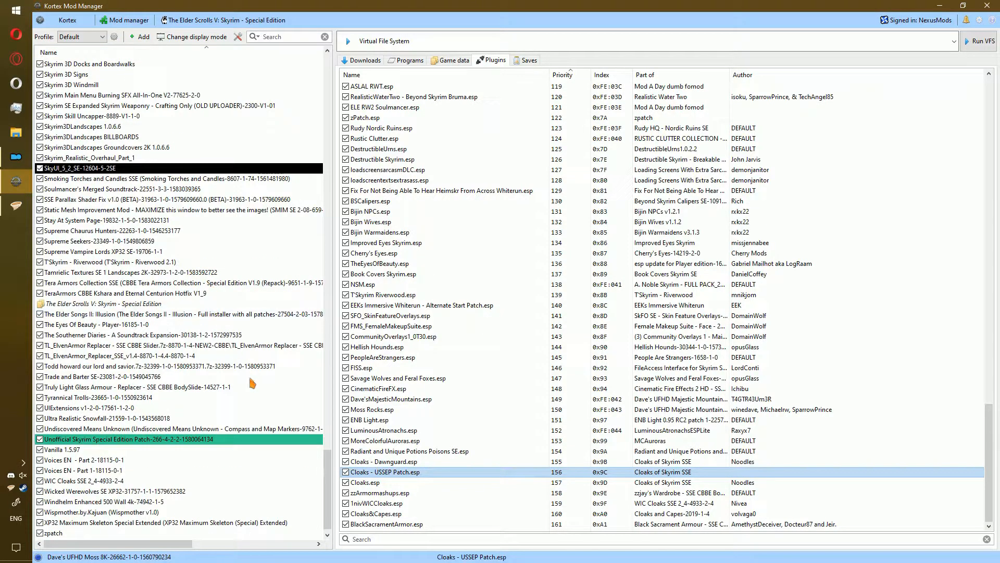
left_click_drag(332, 489, 304, 165)
left_click(123, 74)
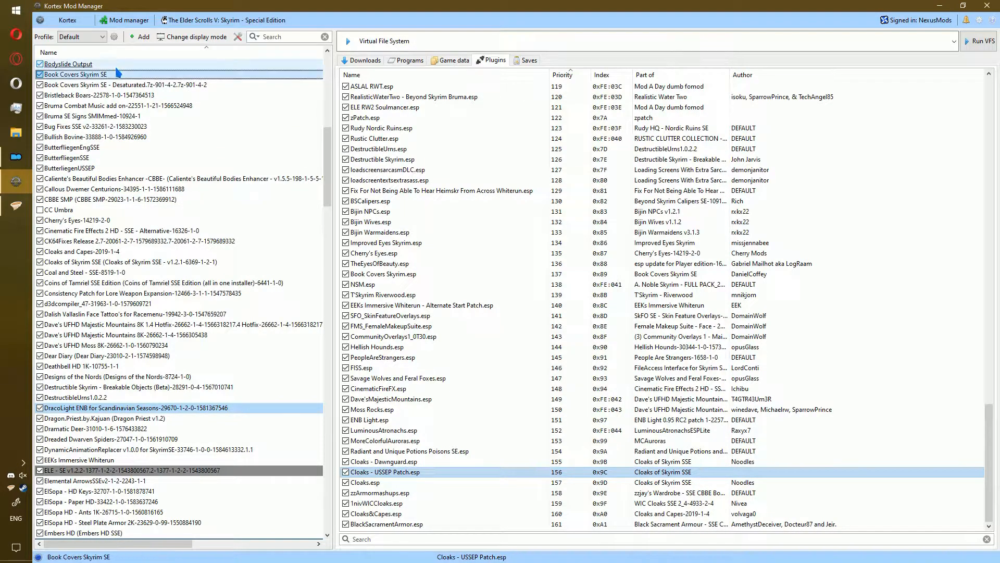
left_click(119, 63)
left_click_drag(334, 302, 654, 331)
scroll(481, 266, "up", 4)
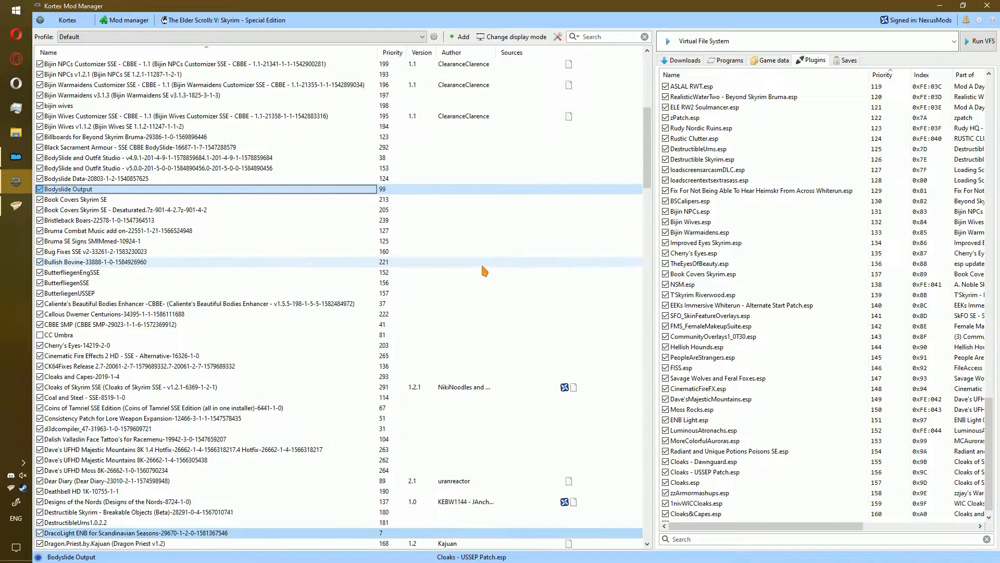
- Sort the Kortex mods by priority and move Bodyslide Output down towards the end of the load order
left_click(388, 53)
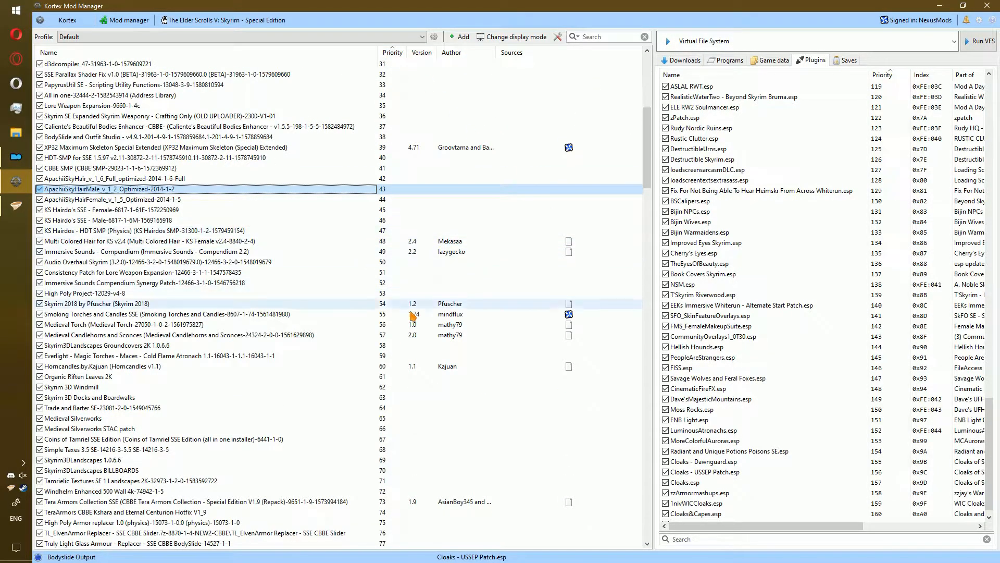
scroll(403, 411, "up", 5)
left_click(396, 438)
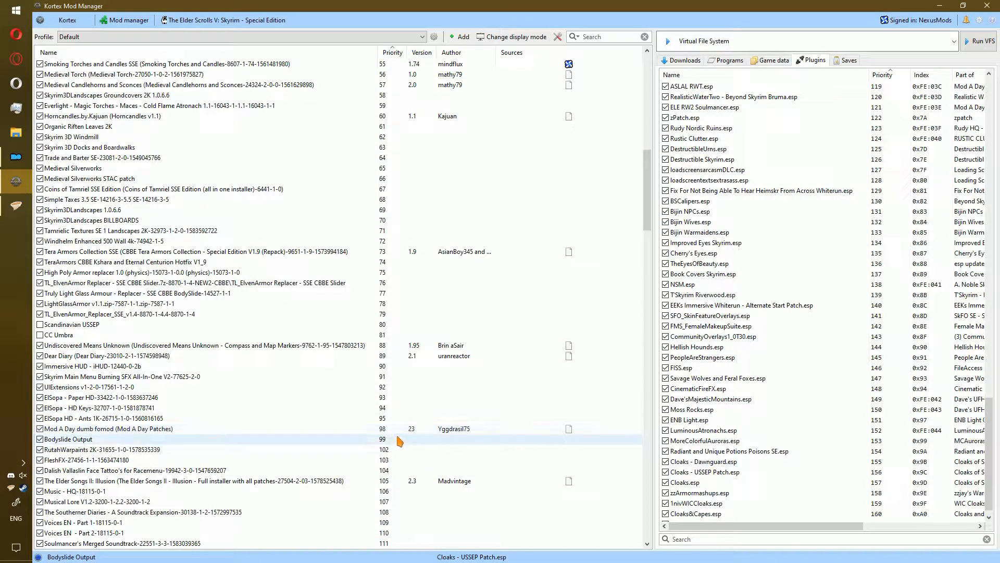
left_click(396, 438)
left_click_drag(396, 436, 387, 541)
left_click_drag(386, 541, 388, 527)
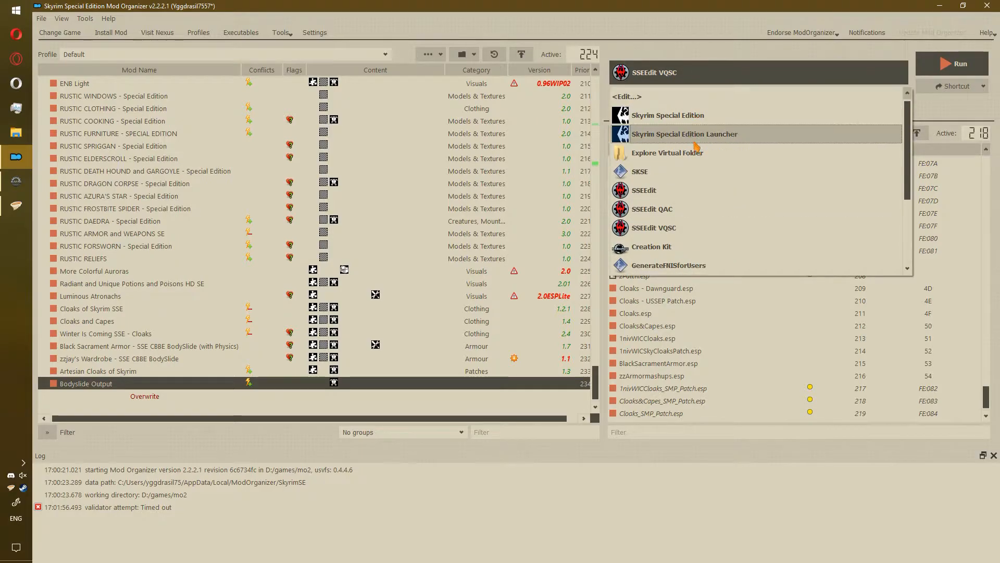
- Run BodySlide x64 from Mod Organizer and choose Skyrim Special Edition as its target game
scroll(697, 147, "down", 2)
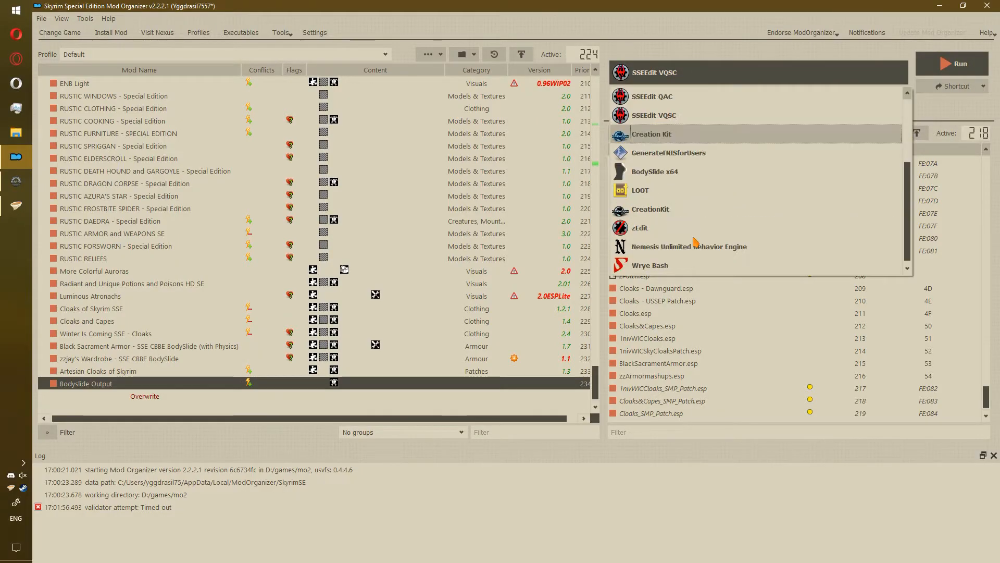
left_click(686, 179)
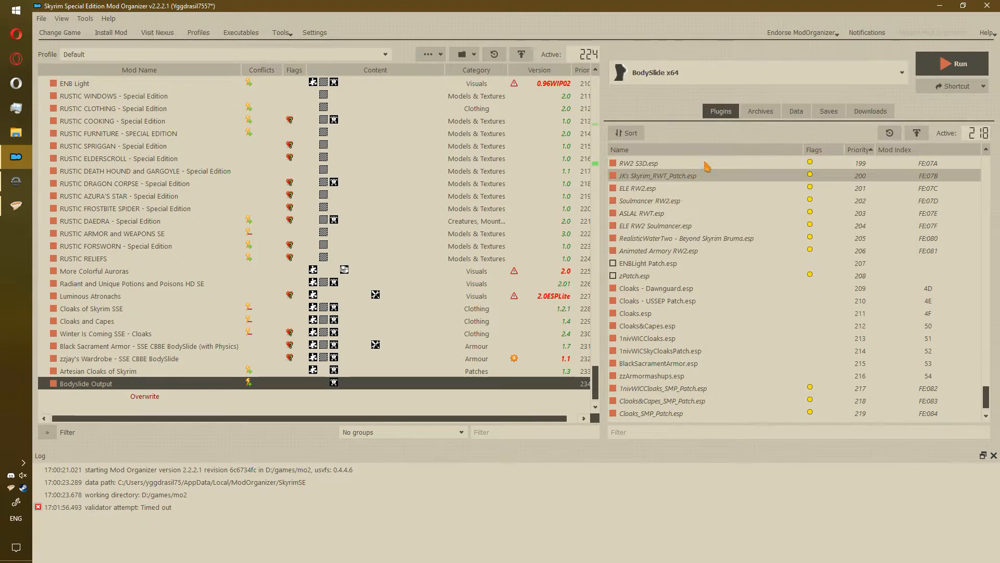
left_click(953, 64)
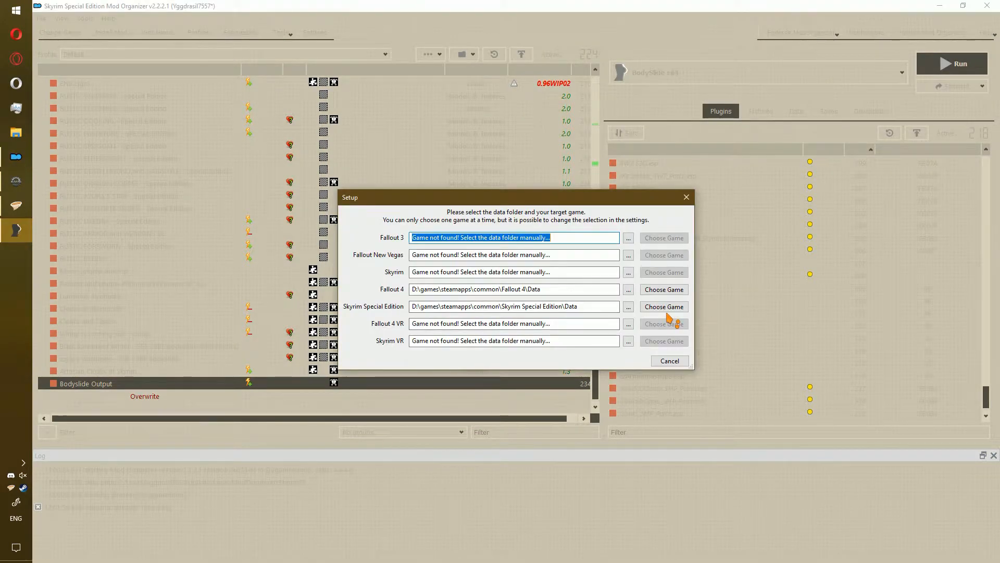
left_click(664, 309)
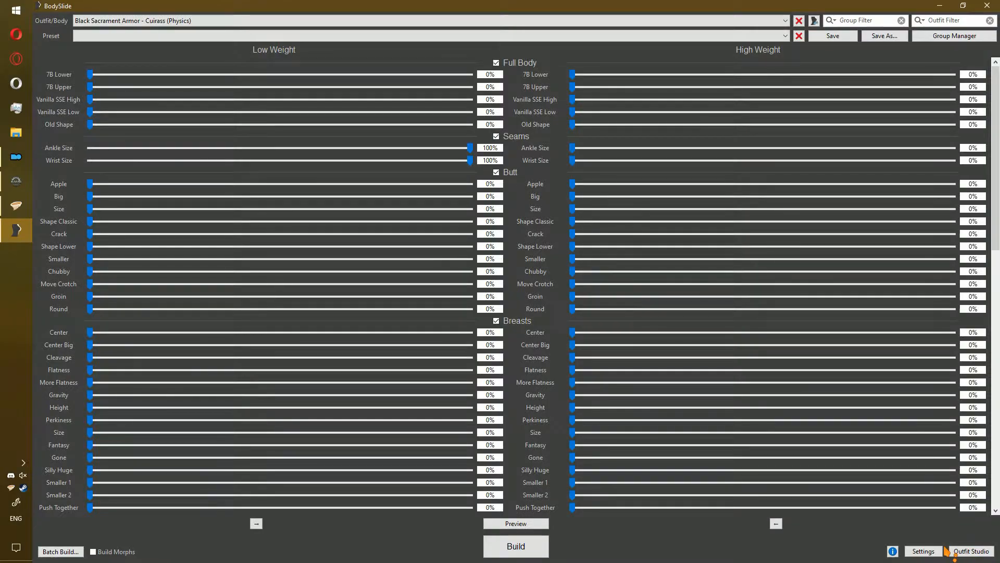
- Open BodySlide's advanced settings and browse for the output path in D:\games\mo2 sse\mods
left_click(918, 548)
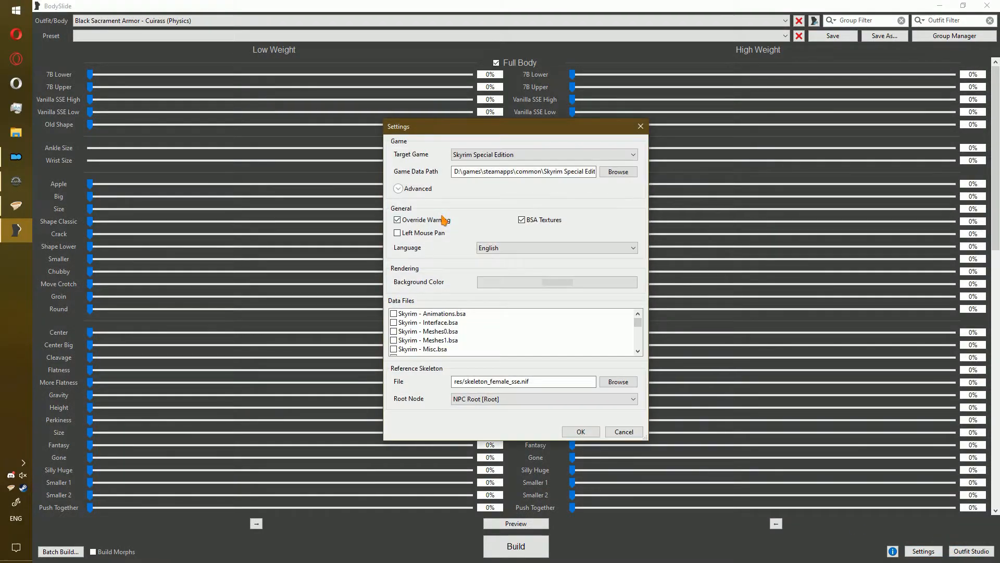
left_click(413, 190)
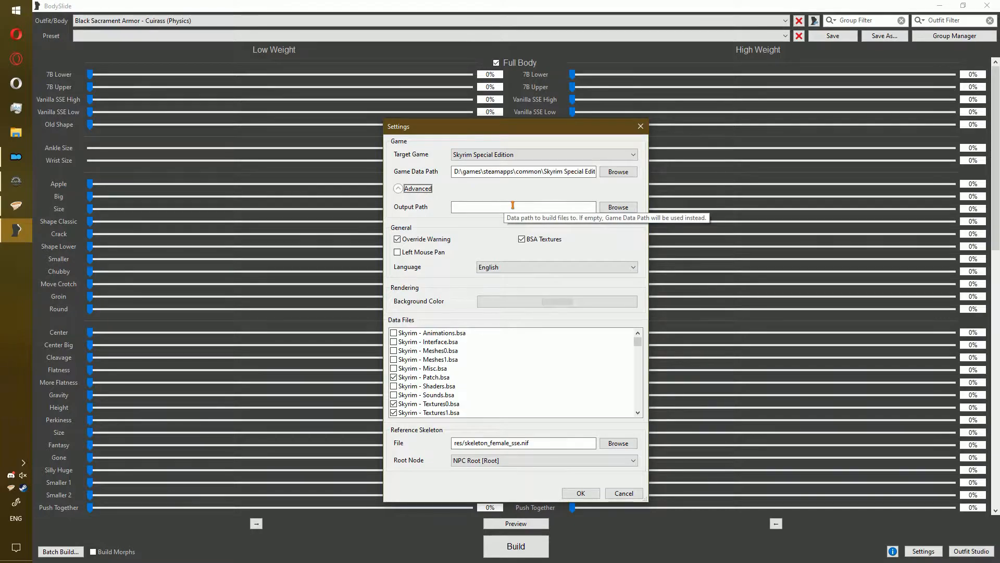
left_click(612, 207)
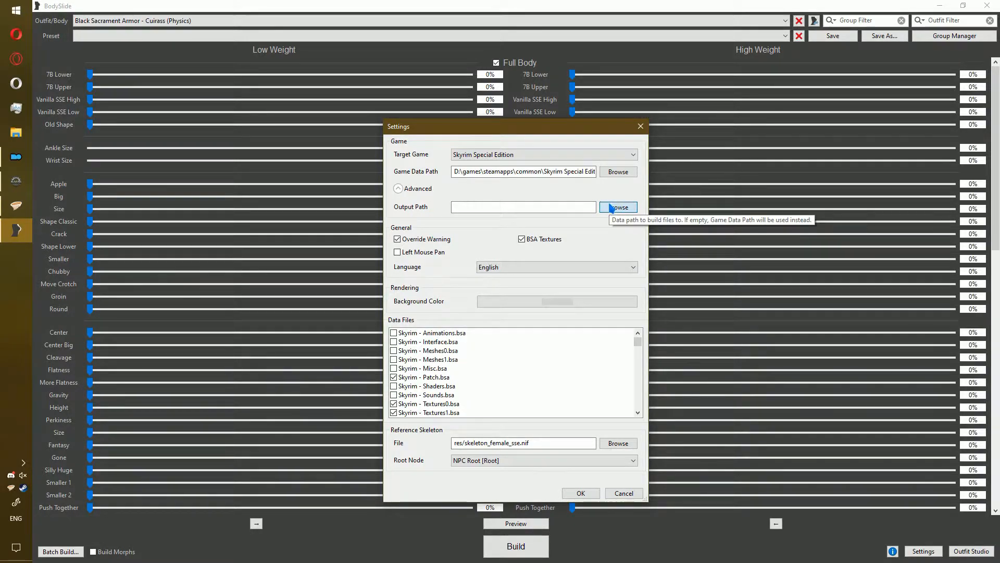
left_click(436, 345)
double_click(521, 243)
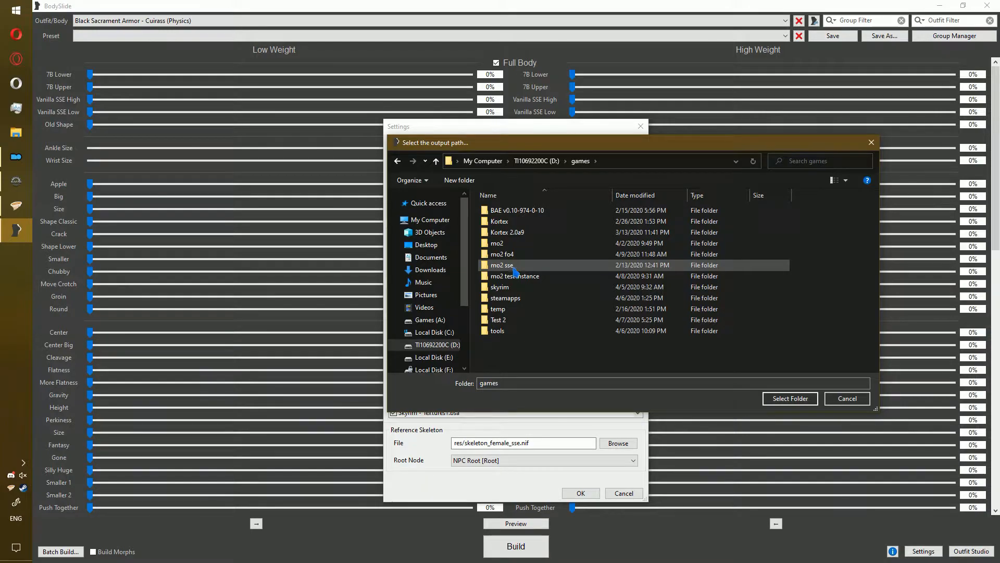
double_click(515, 267)
double_click(557, 214)
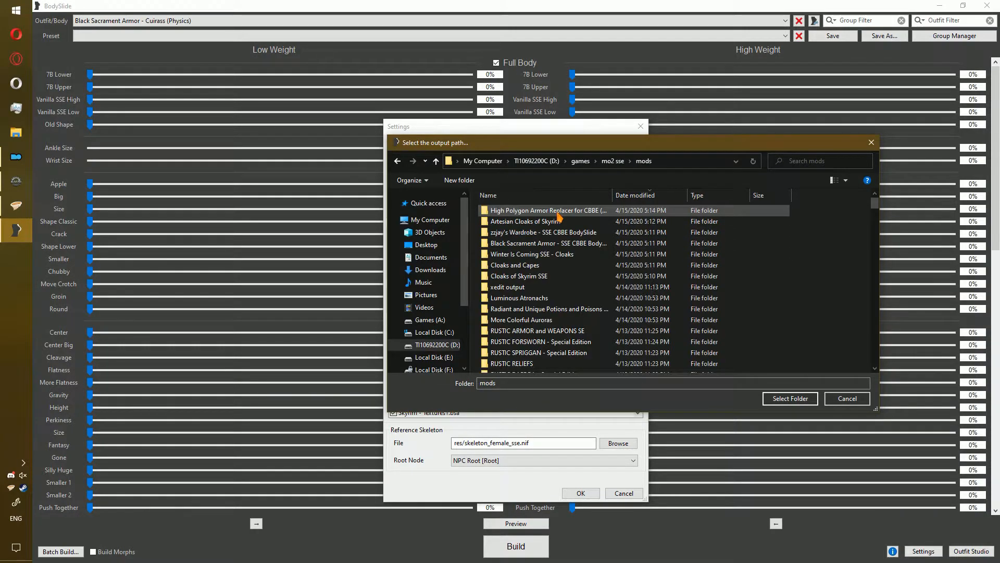
- Sort the folders by name, set the output path to the Bodyslide Output folder and save the settings
left_click(481, 195)
scroll(539, 300, "down", 8)
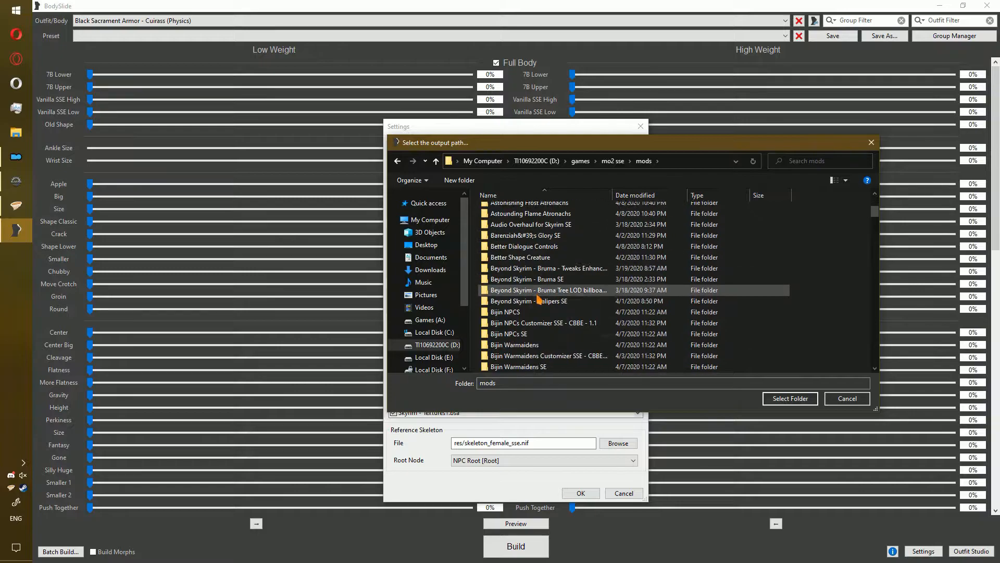
left_click(539, 301)
scroll(544, 301, "down", 5)
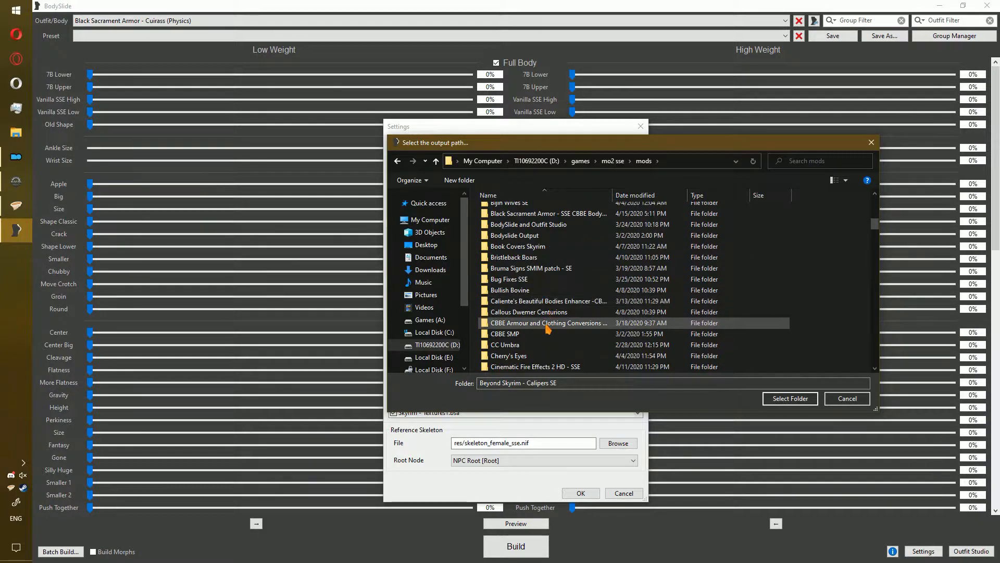
left_click(557, 236)
double_click(556, 235)
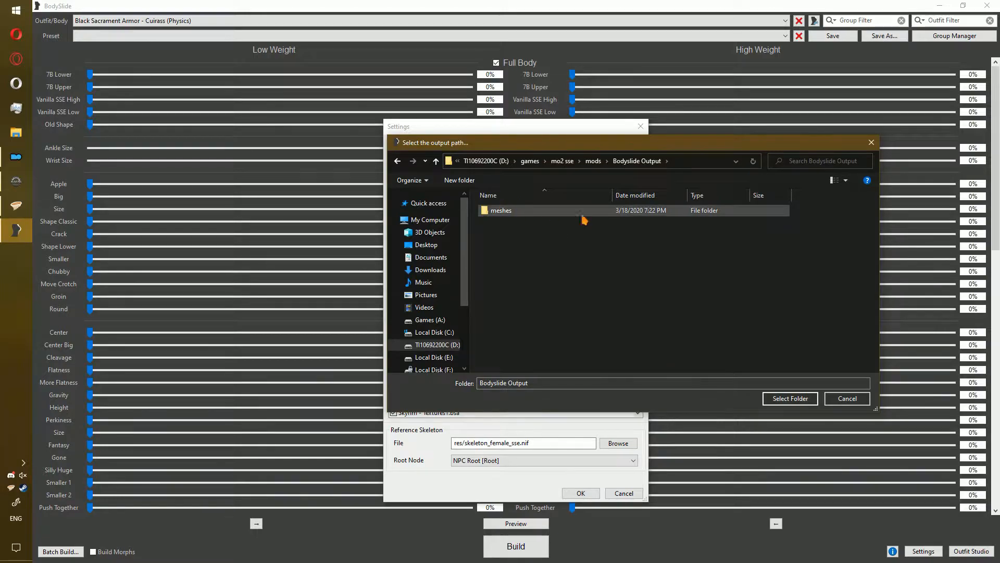
left_click(786, 399)
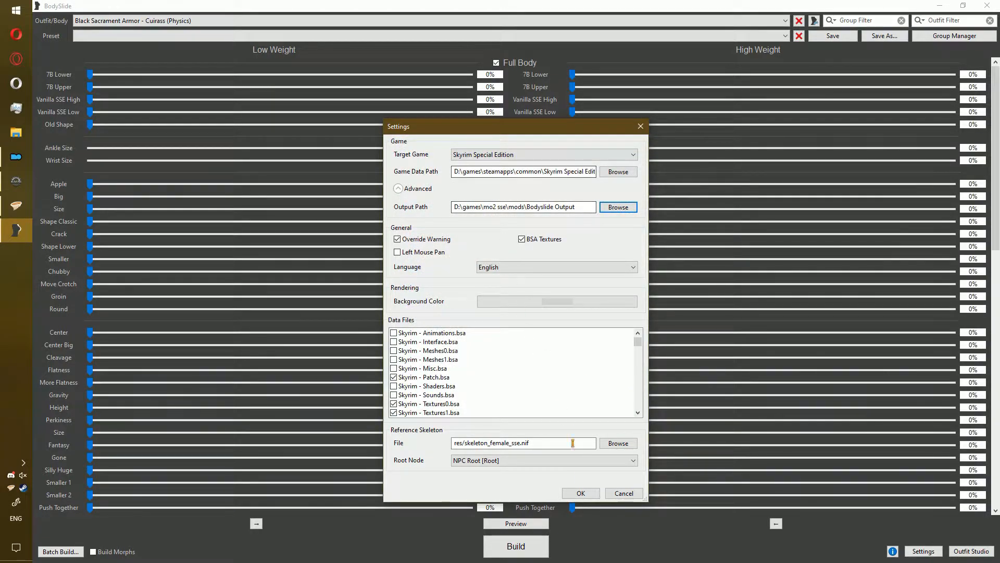
left_click(581, 493)
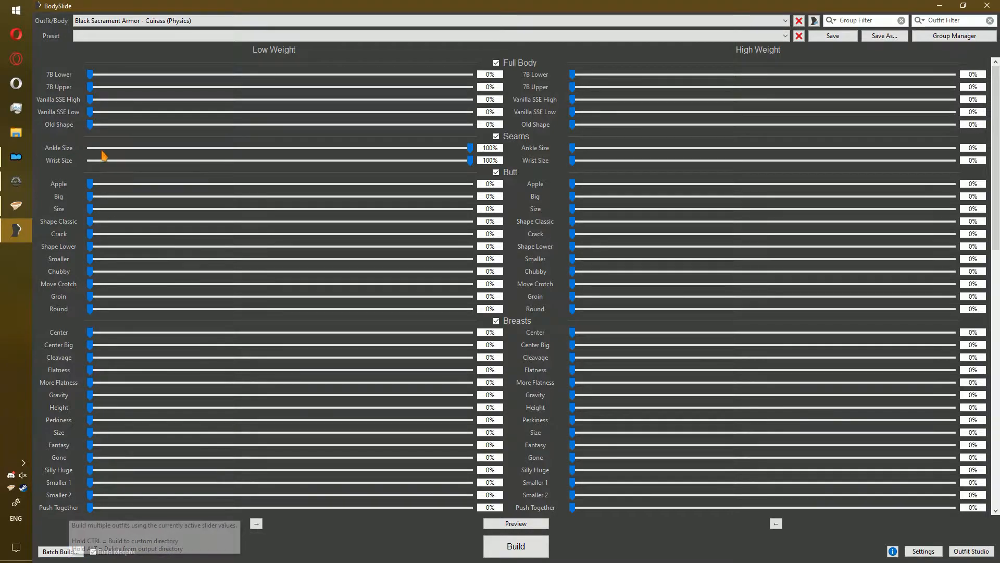
- Choose CBBE Body SMP as the outfit/body and CBBE Slim as the preset
left_click(136, 21)
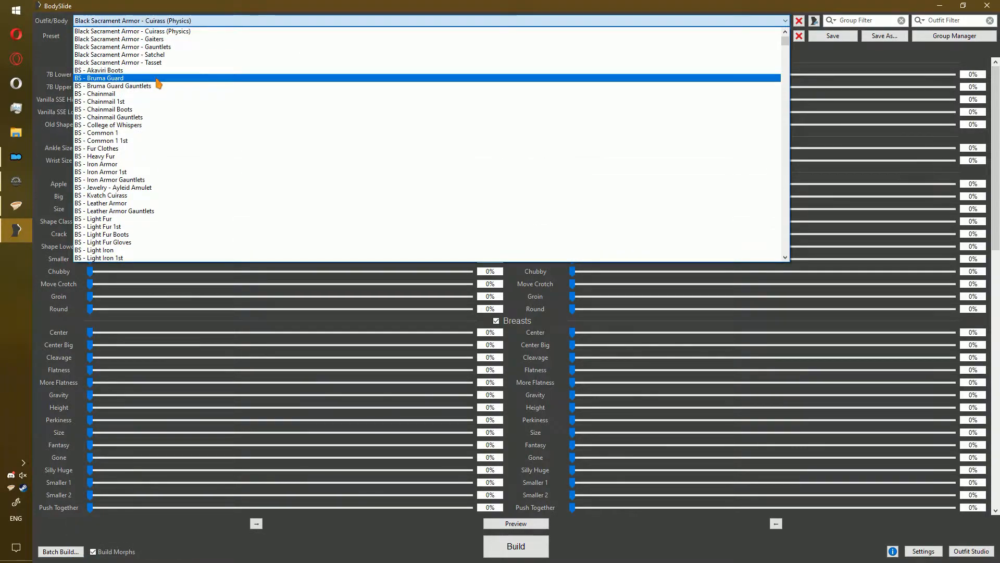
scroll(182, 65, "down", 3)
scroll(178, 57, "up", 3)
scroll(211, 143, "down", 12)
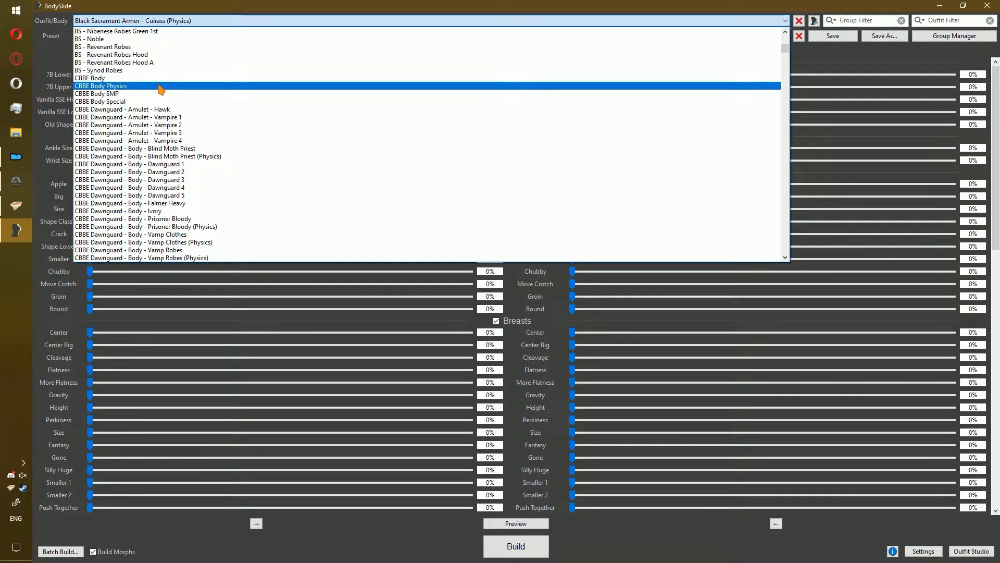
left_click(180, 95)
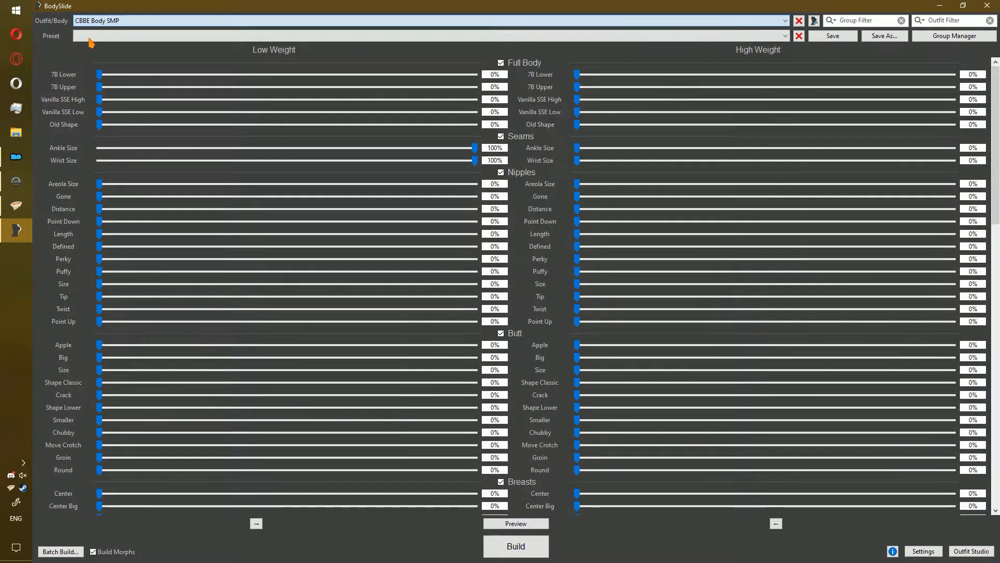
left_click(90, 38)
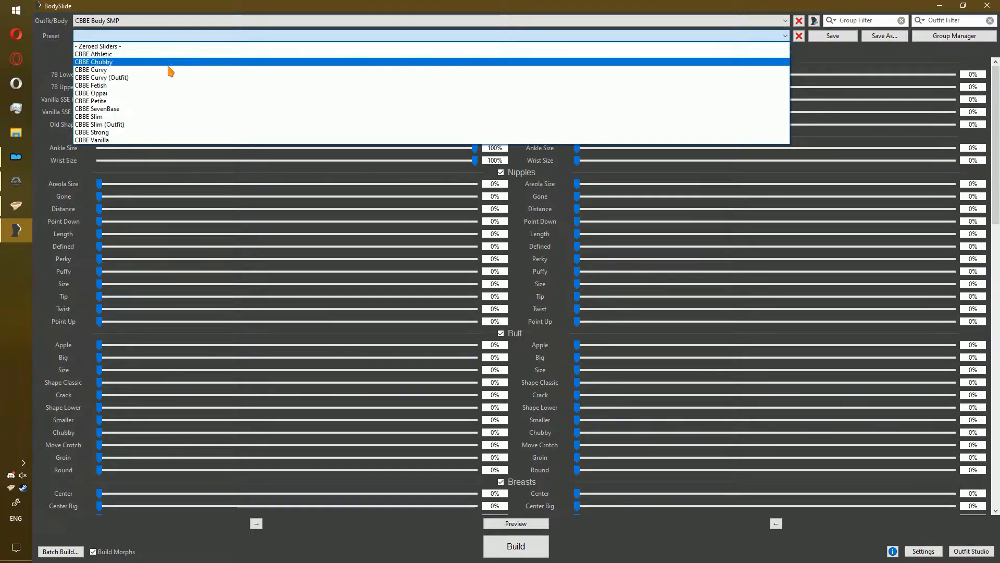
left_click(135, 117)
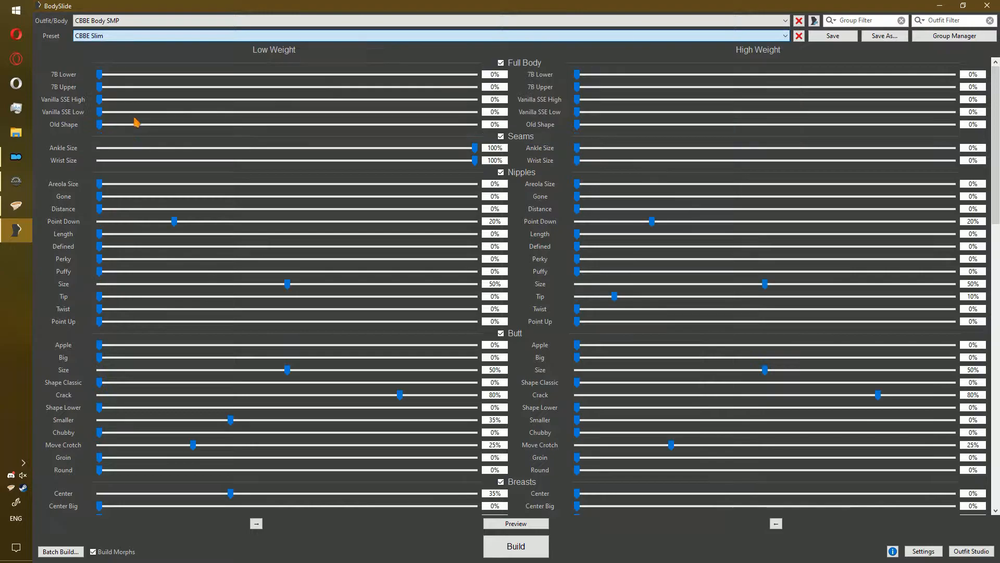
- Start a batch build of all listed outfits, choose CBBE Underwear Physics for output set #1 and review the remaining conflicting sets
left_click(72, 552)
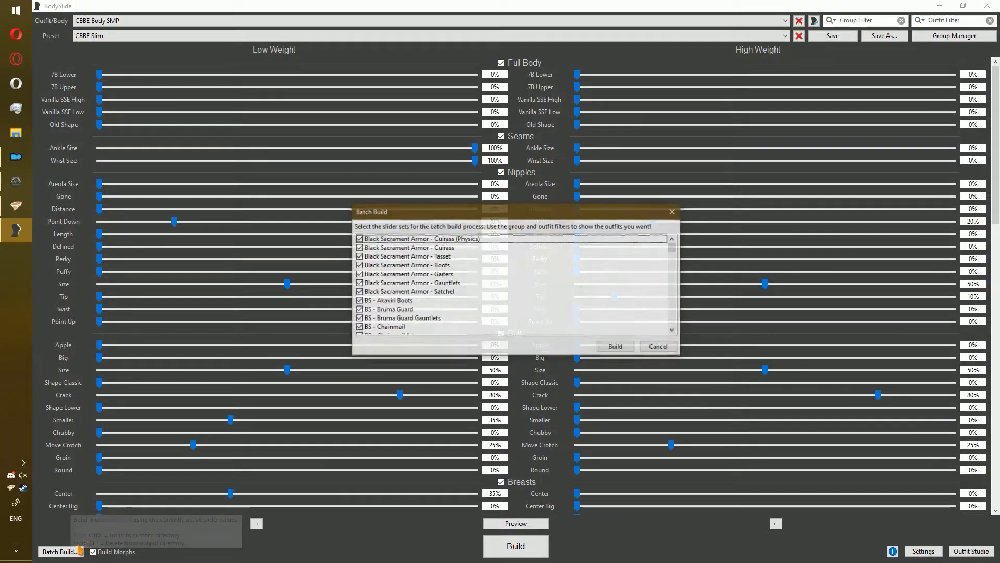
left_click(617, 347)
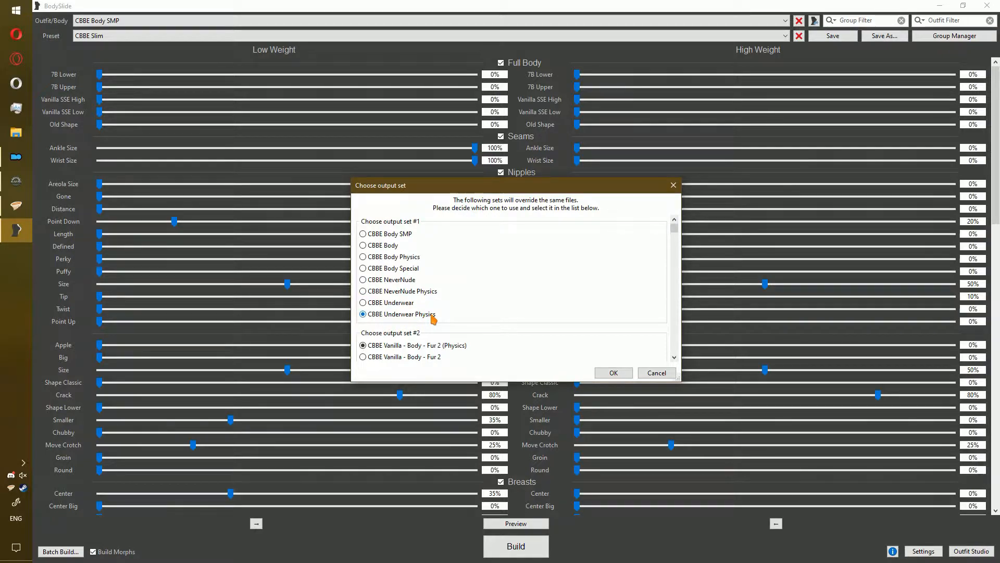
scroll(501, 304, "down", 3)
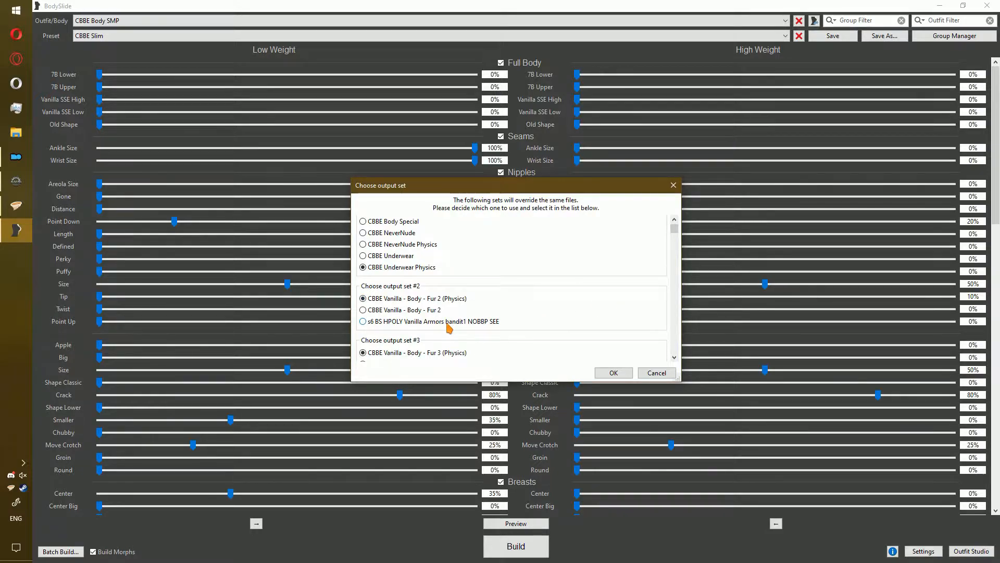
scroll(677, 346, "down", 20)
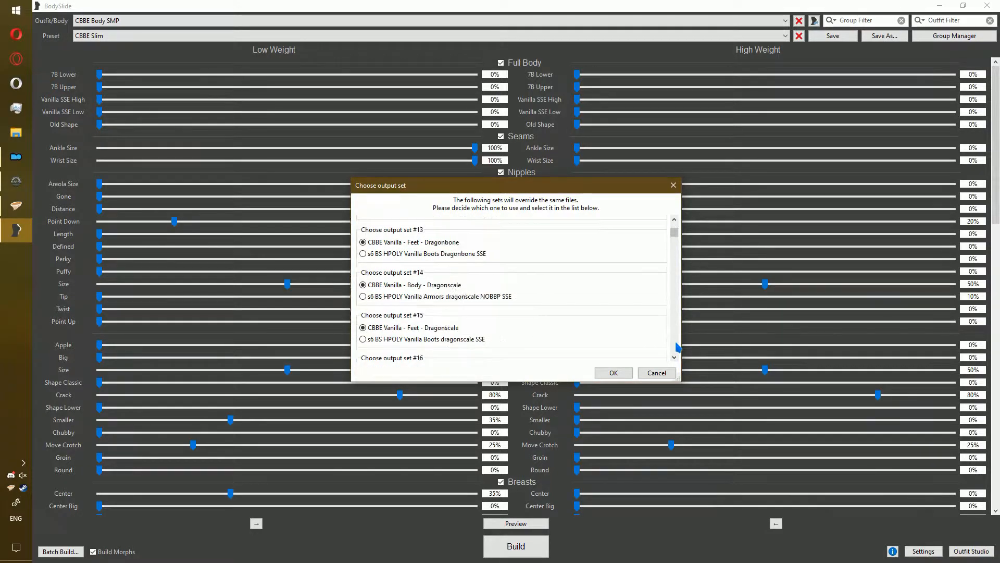
scroll(677, 346, "down", 20)
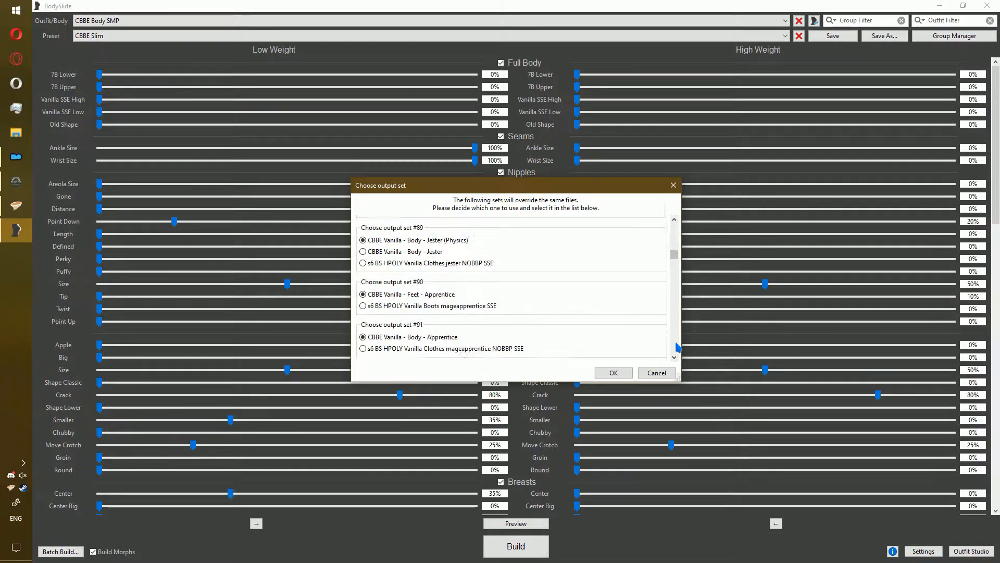
scroll(677, 346, "down", 20)
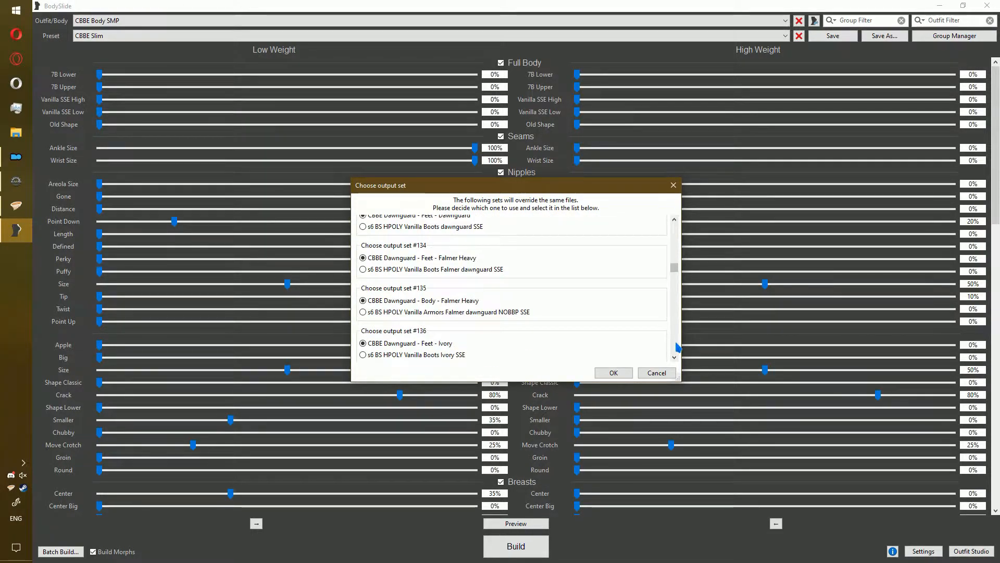
scroll(676, 346, "down", 20)
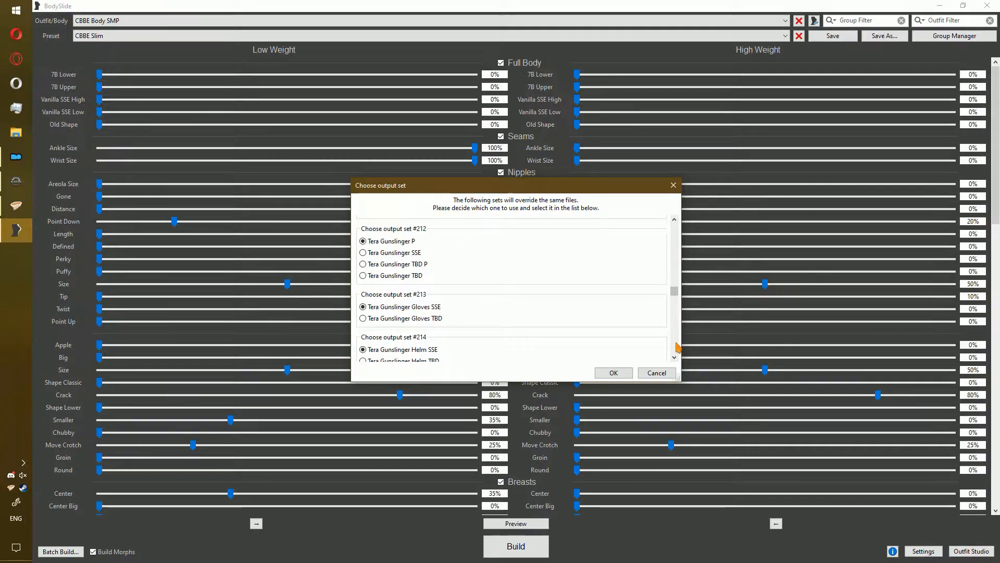
scroll(677, 347, "down", 20)
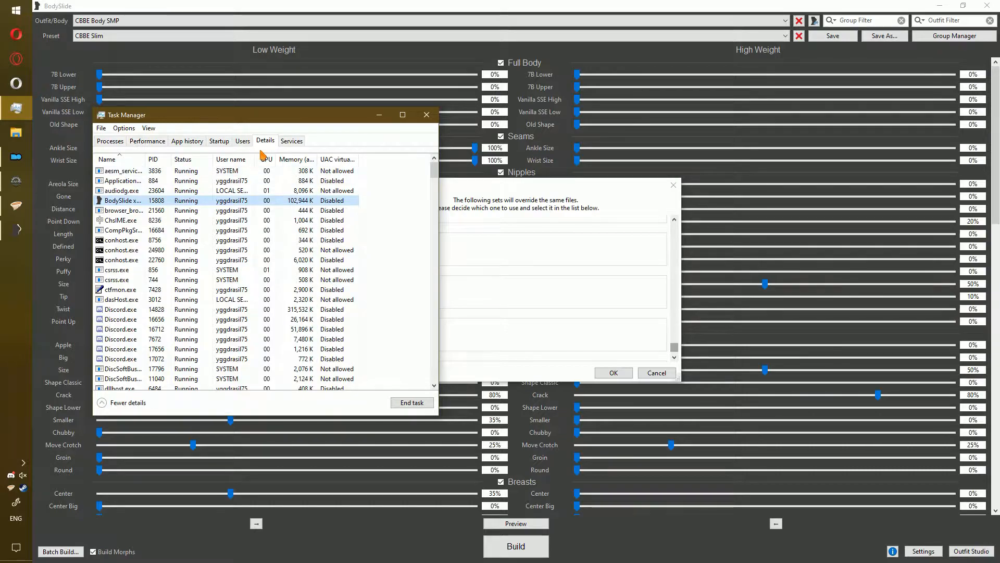
- Check the priority of the BodySlide x64 process in Task Manager
right_click(156, 202)
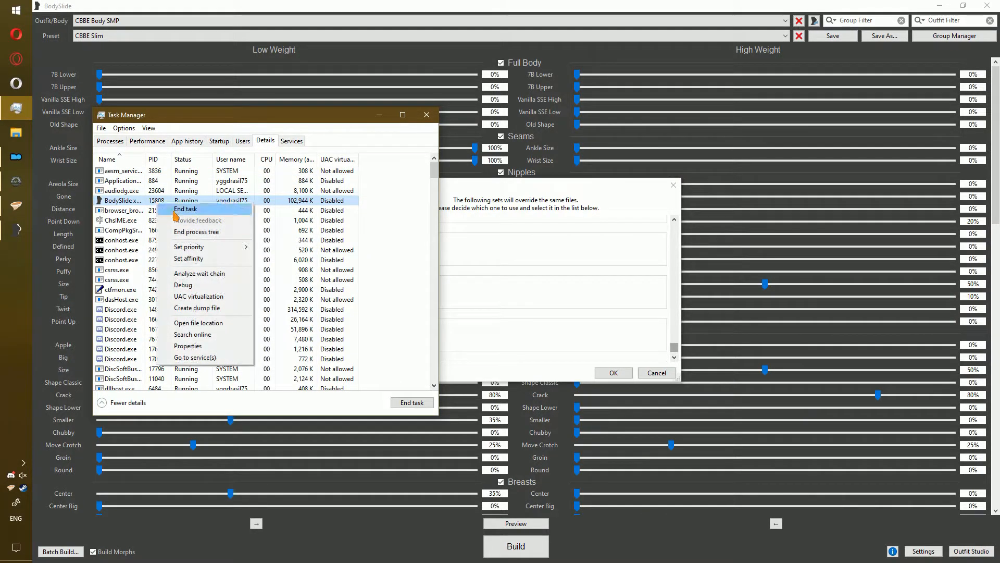
mouse_move(222, 248)
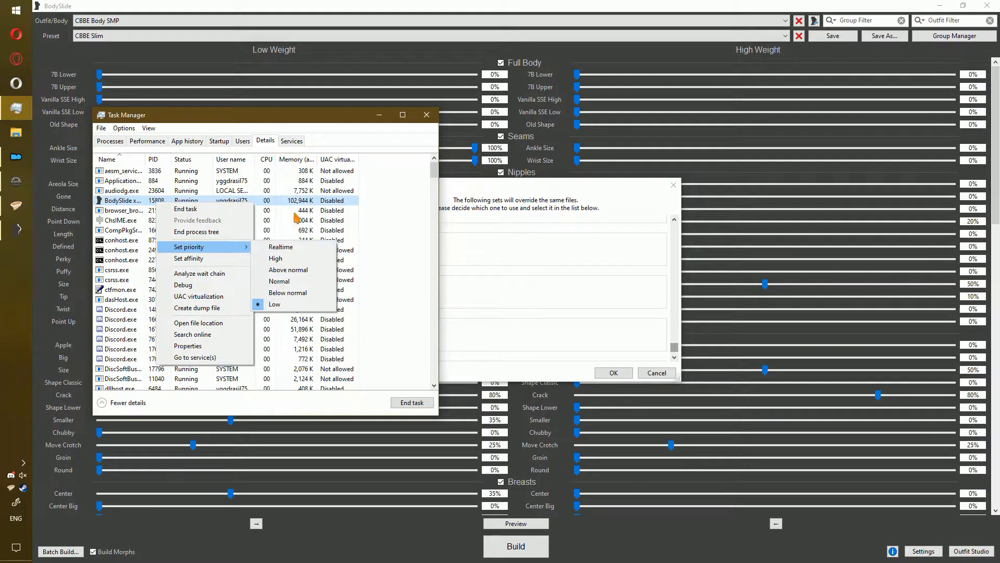
left_click_drag(329, 124, 0, 265)
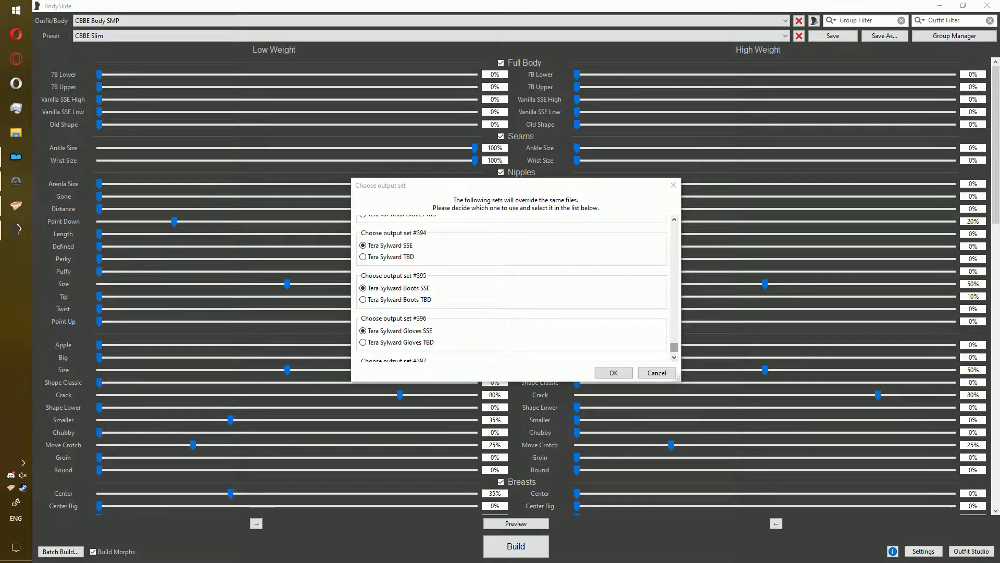
- Accept the chosen output sets to run the batch build, and close BodySlide when it completes
scroll(531, 312, "down", 3)
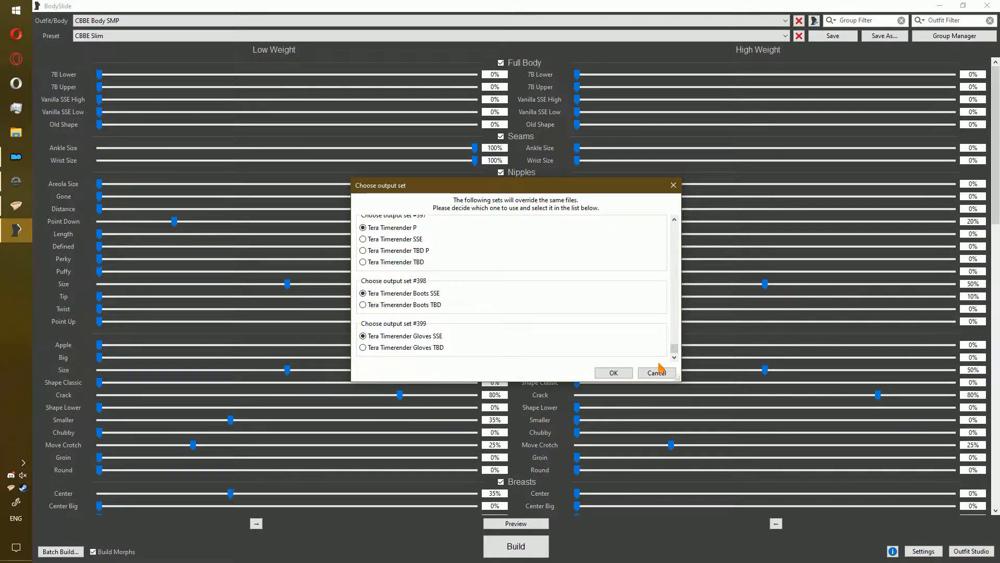
left_click_drag(676, 356, 680, 286)
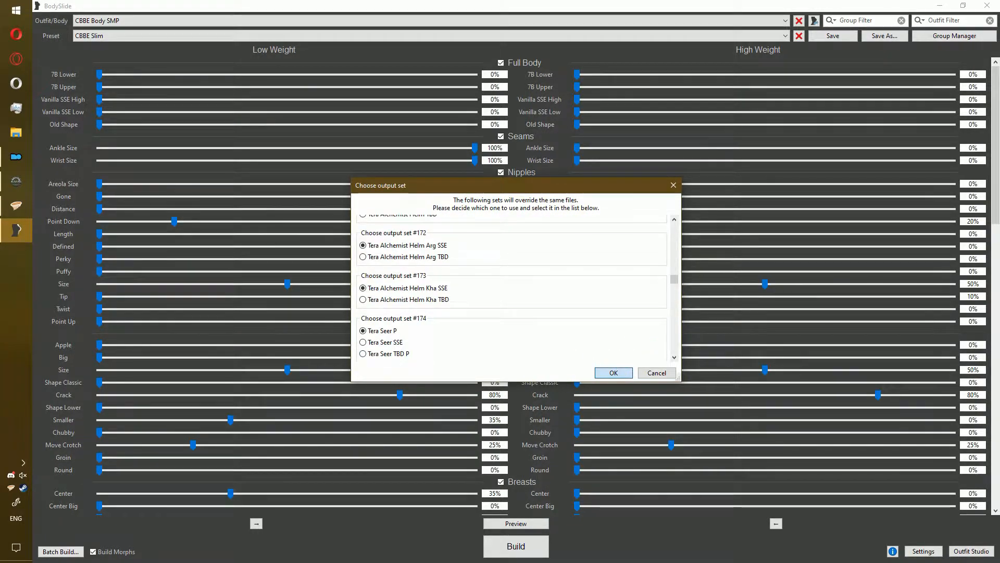
left_click(614, 373)
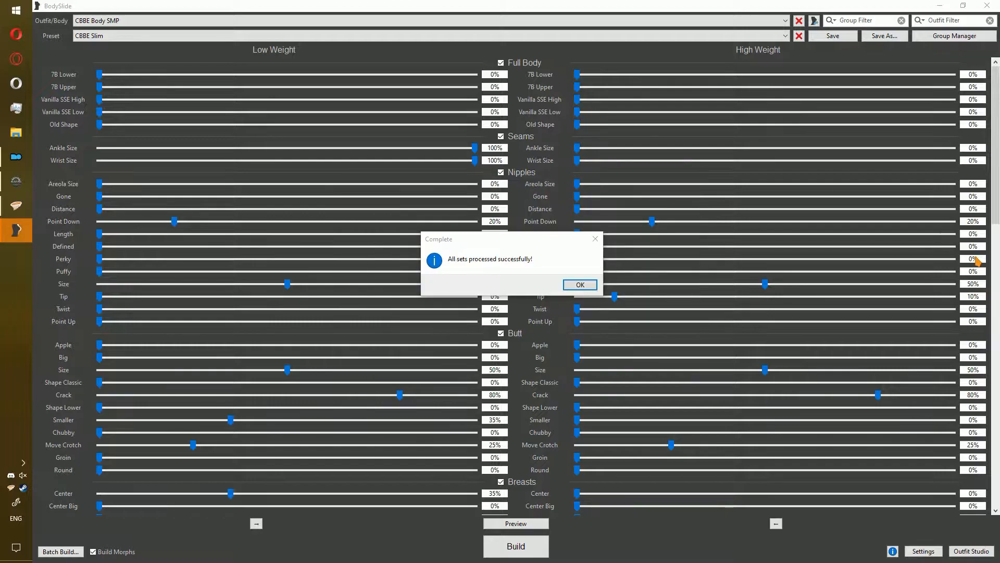
left_click(589, 284)
left_click(987, 6)
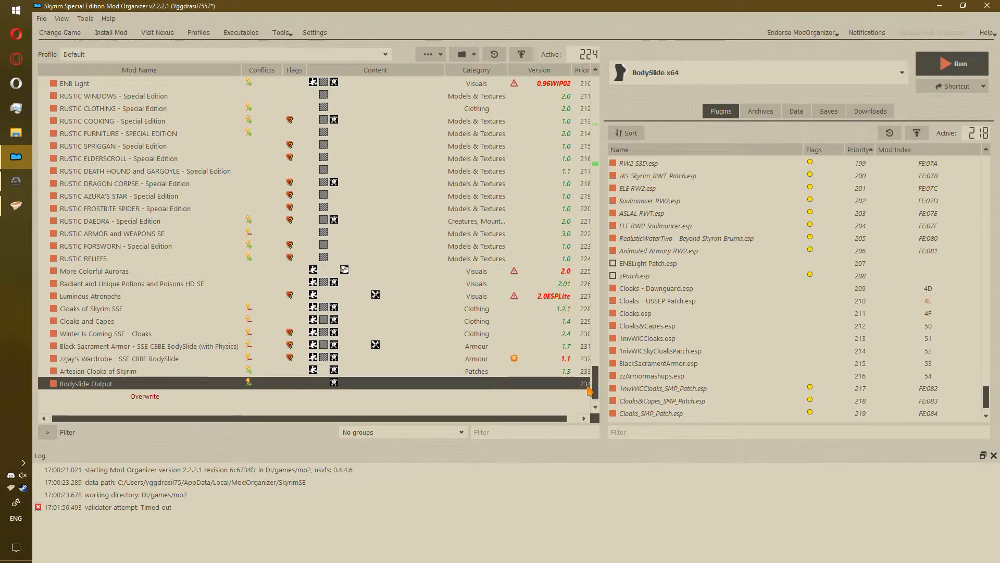
- Refresh the Mod Organizer mod list and inspect the conflicts of Bodyslide Output and Black Sacrament Armor
left_click(267, 383)
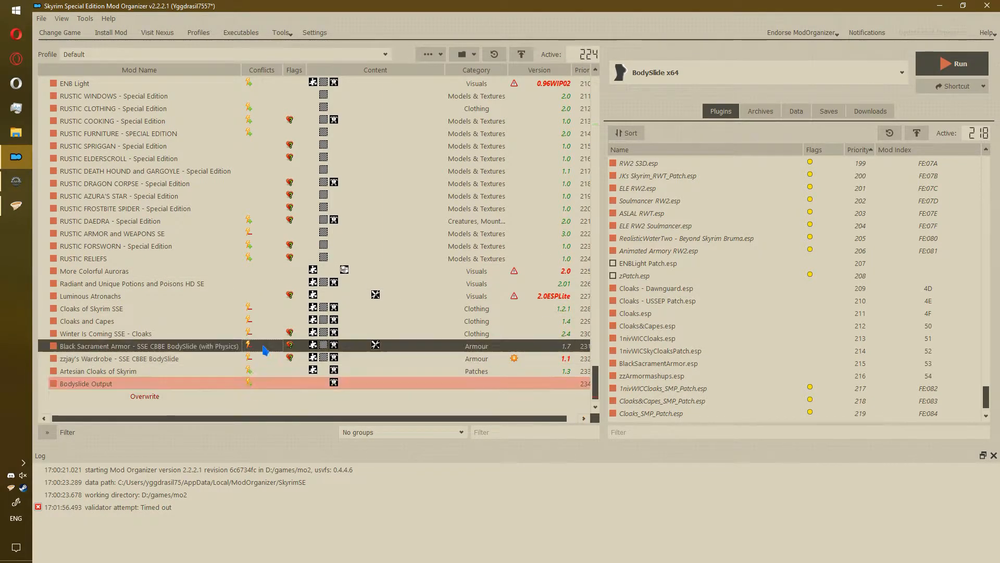
left_click(430, 54)
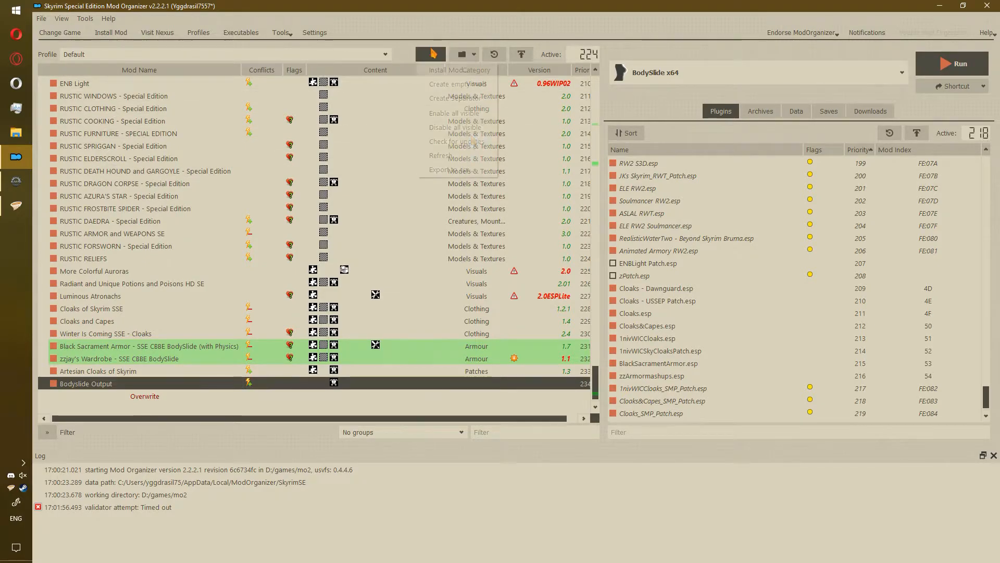
left_click(469, 150)
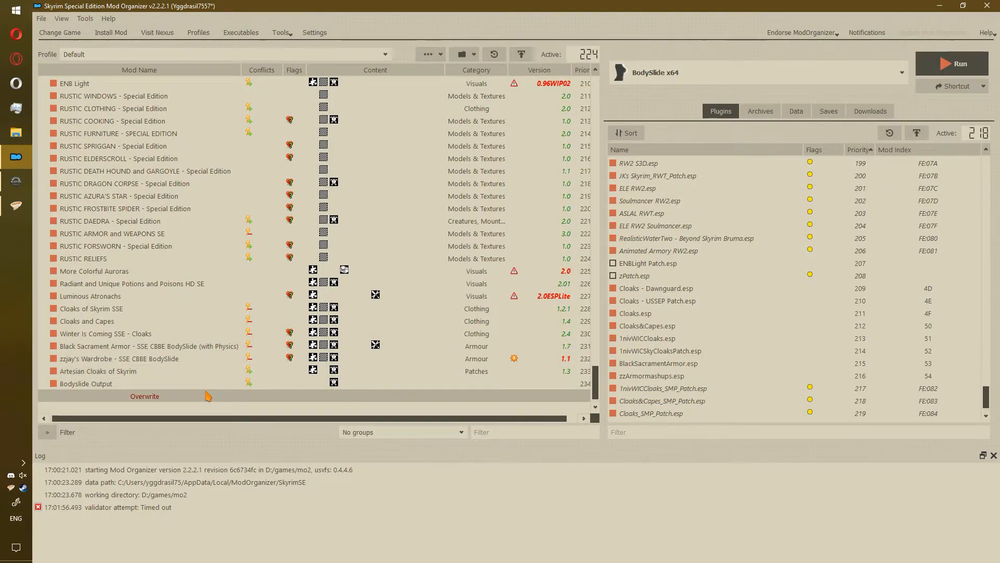
left_click(207, 385)
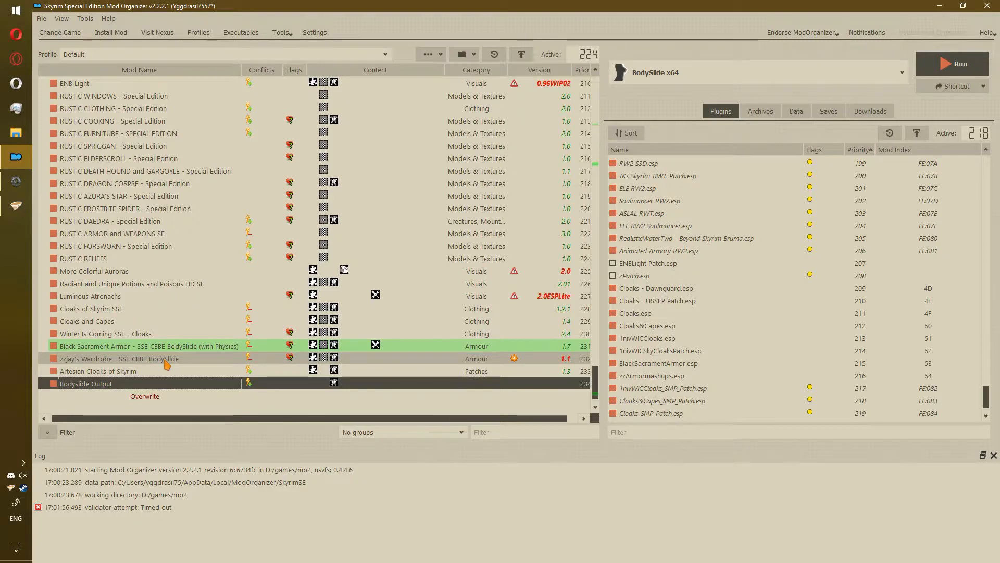
left_click(154, 346)
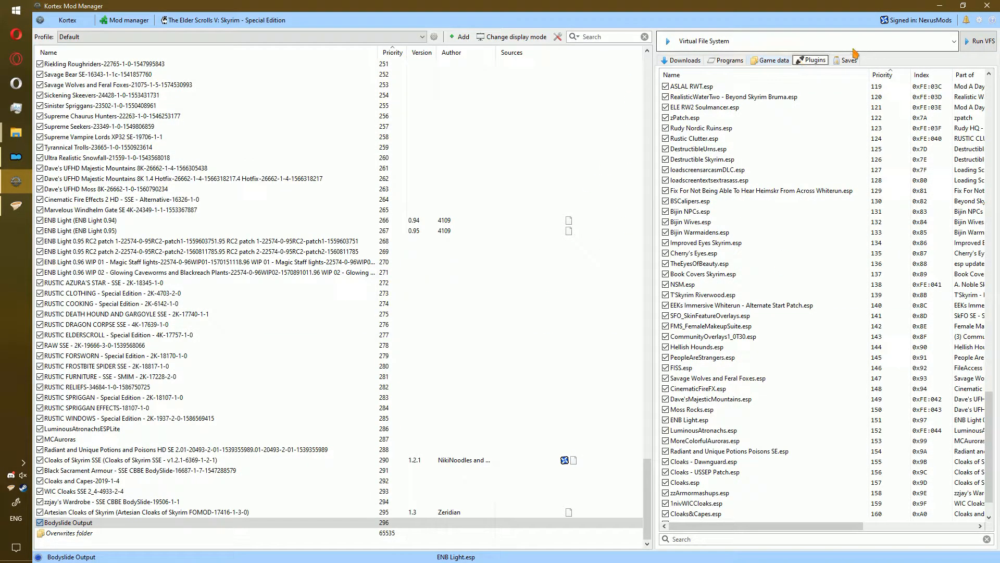
- Switch to Kortex Mod Manager, mount the virtual file system and run Bodyslide with Skyrim Special Edition as the target game
left_click(967, 47)
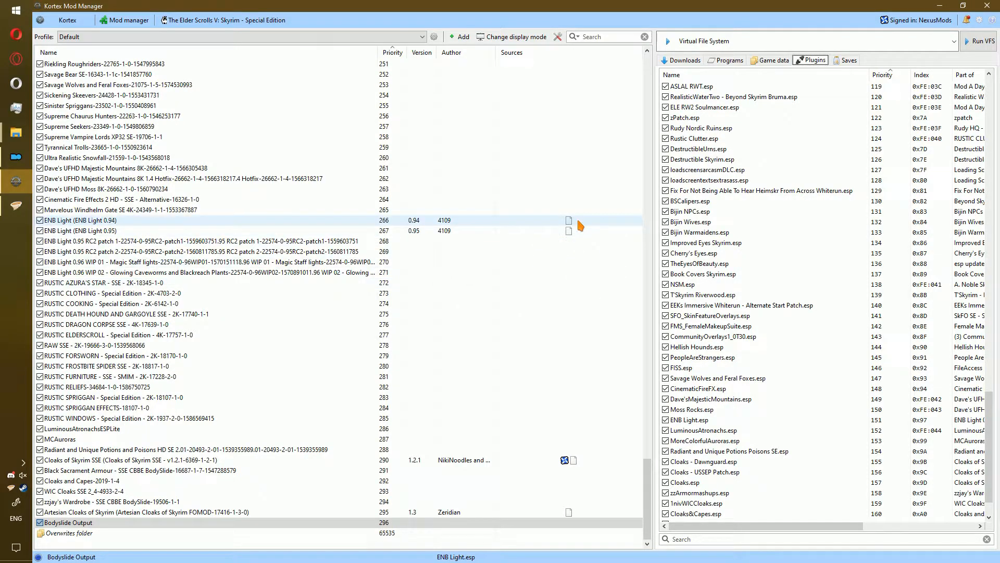
left_click(979, 41)
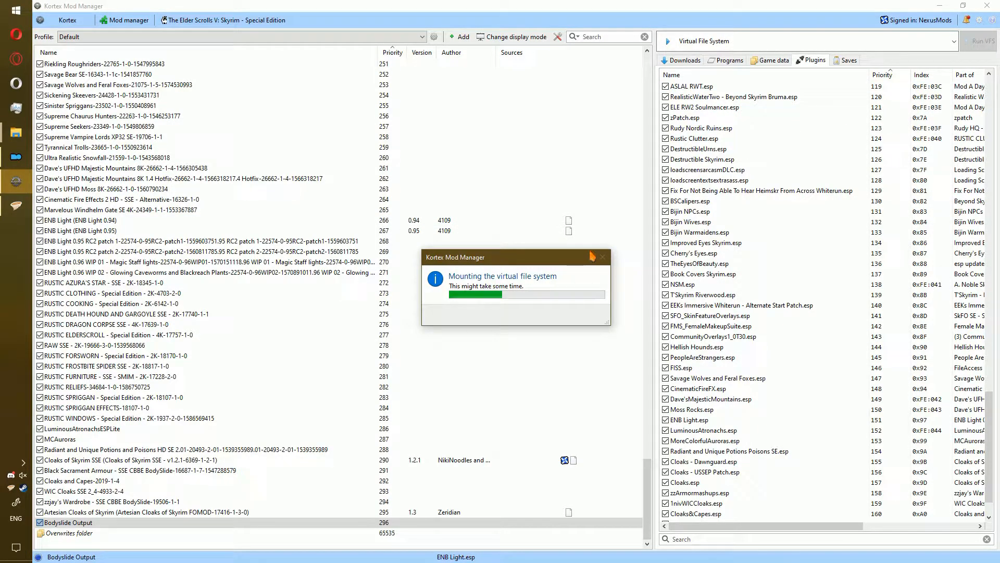
left_click(747, 41)
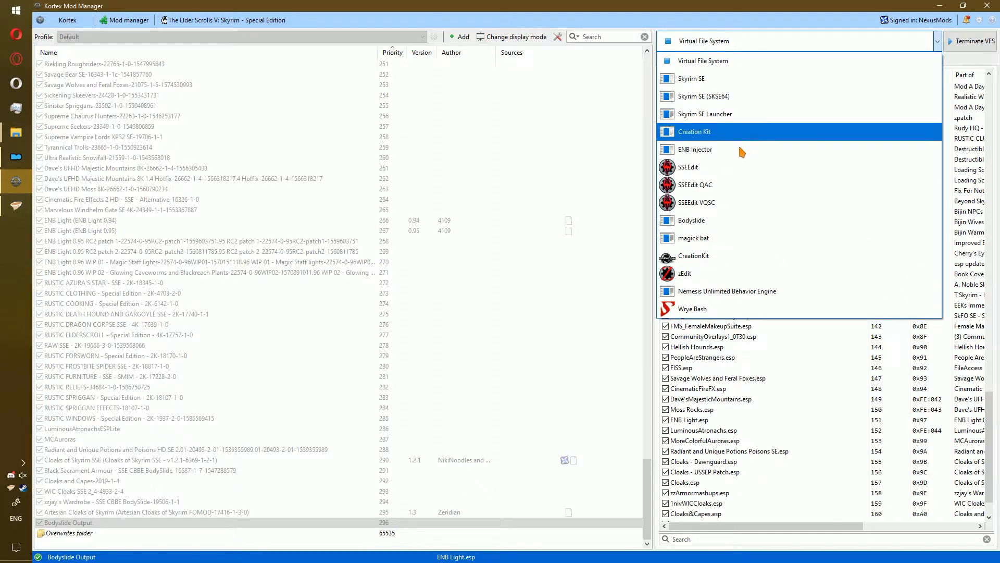
left_click(724, 221)
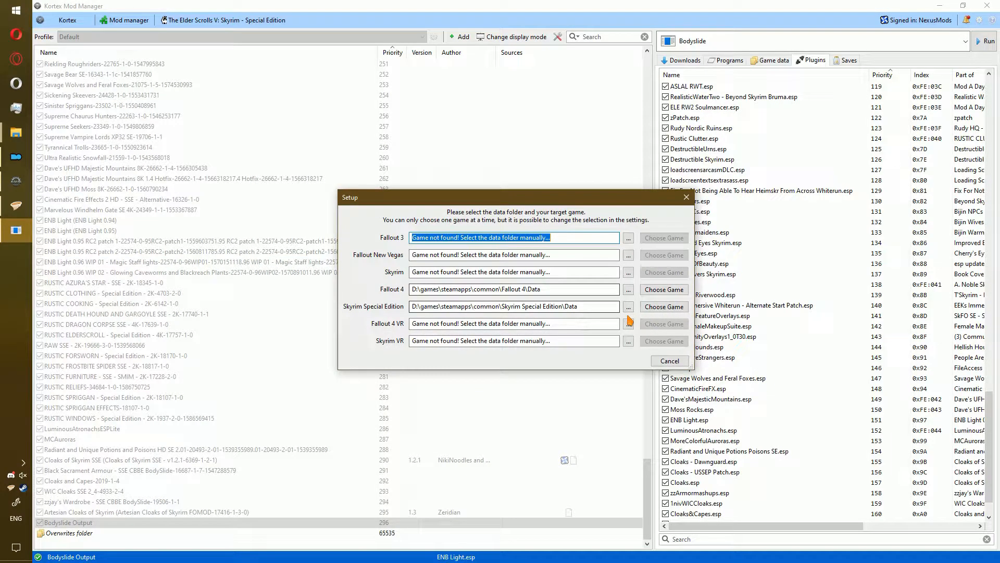
left_click(664, 306)
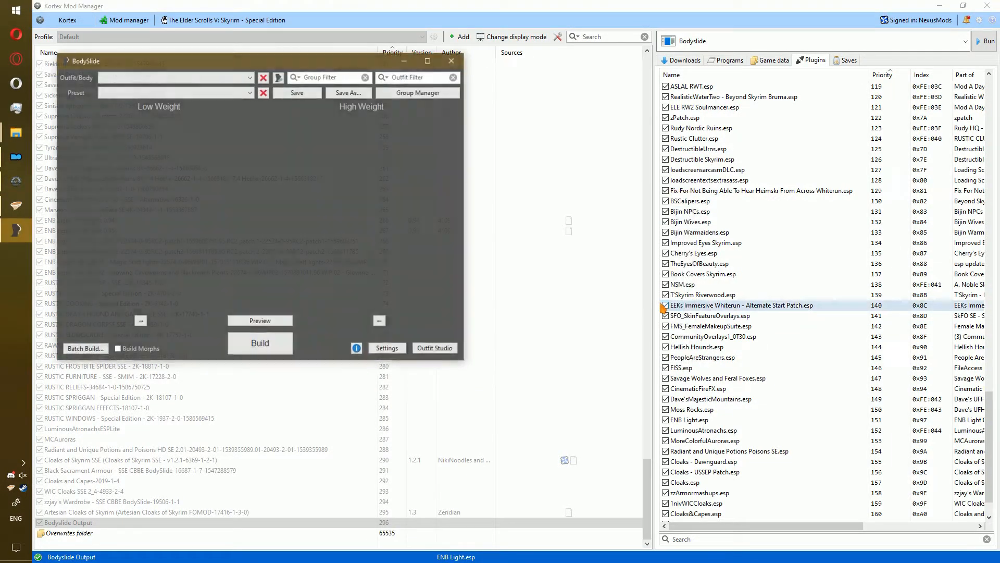
- Open BodySlide's advanced settings to view the output path, cancel them and close BodySlide
left_click(388, 349)
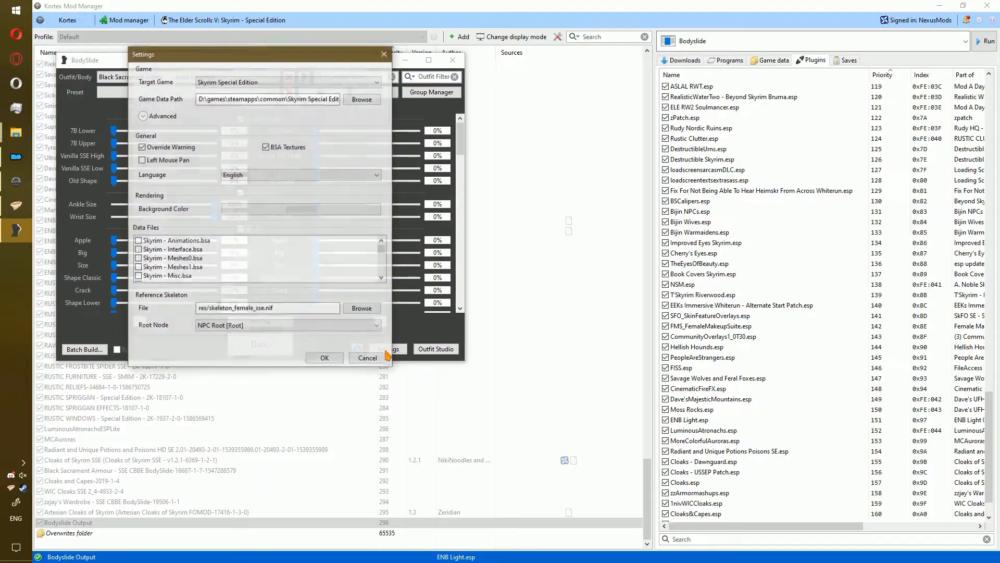
left_click(171, 119)
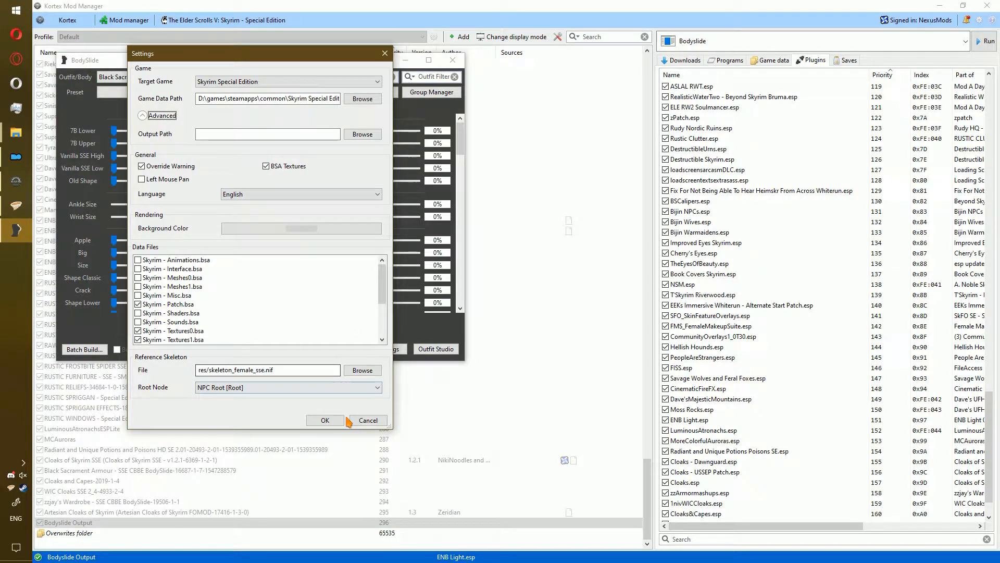
left_click(368, 419)
left_click(453, 59)
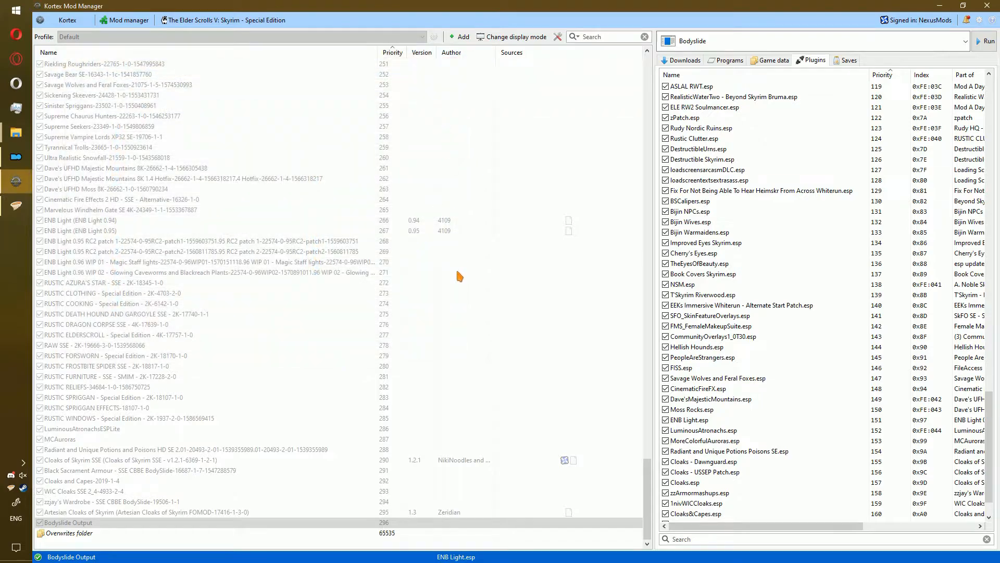
- Select Virtual File System in Kortex and terminate it
left_click(909, 39)
left_click(856, 63)
left_click(983, 46)
- Open the Bodyslide Output mod's ModFiles folder from Kortex and delete its meshes folder
right_click(121, 523)
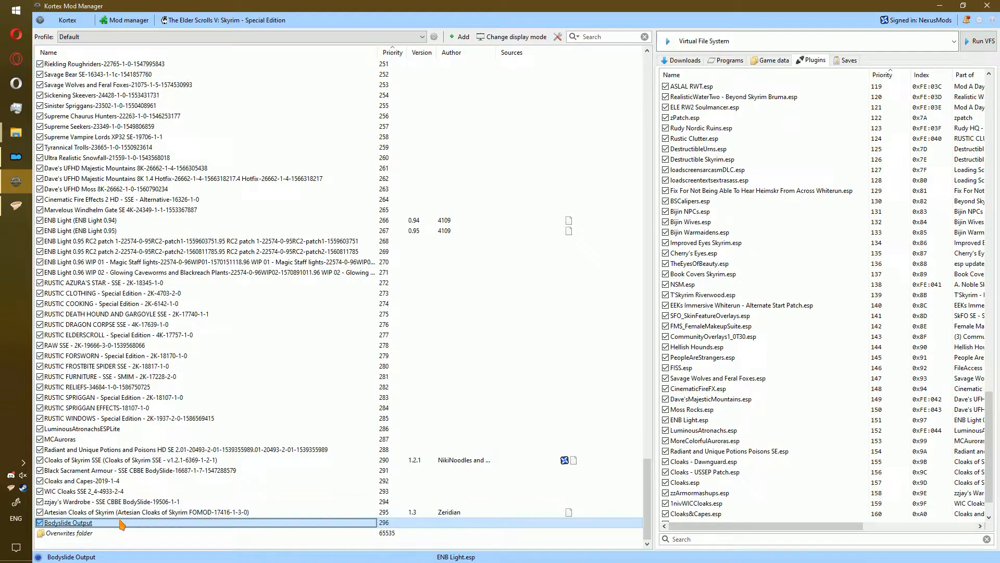
left_click(159, 473)
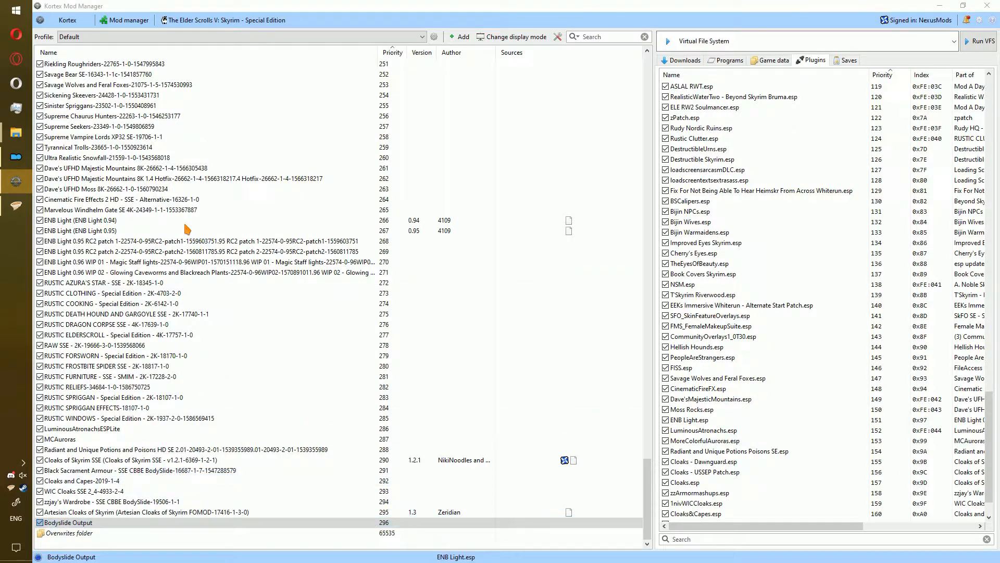
left_click(521, 83)
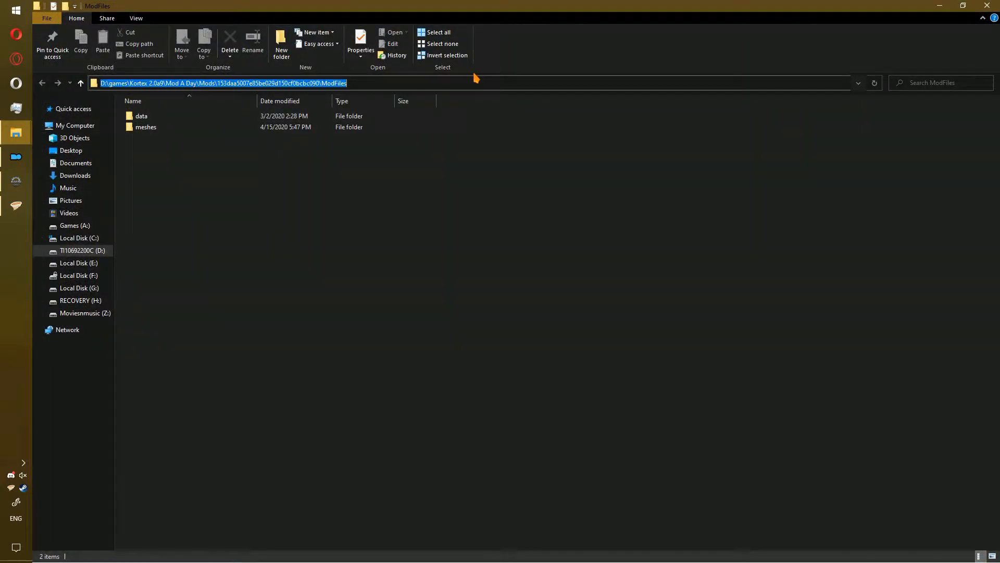
left_click(349, 129)
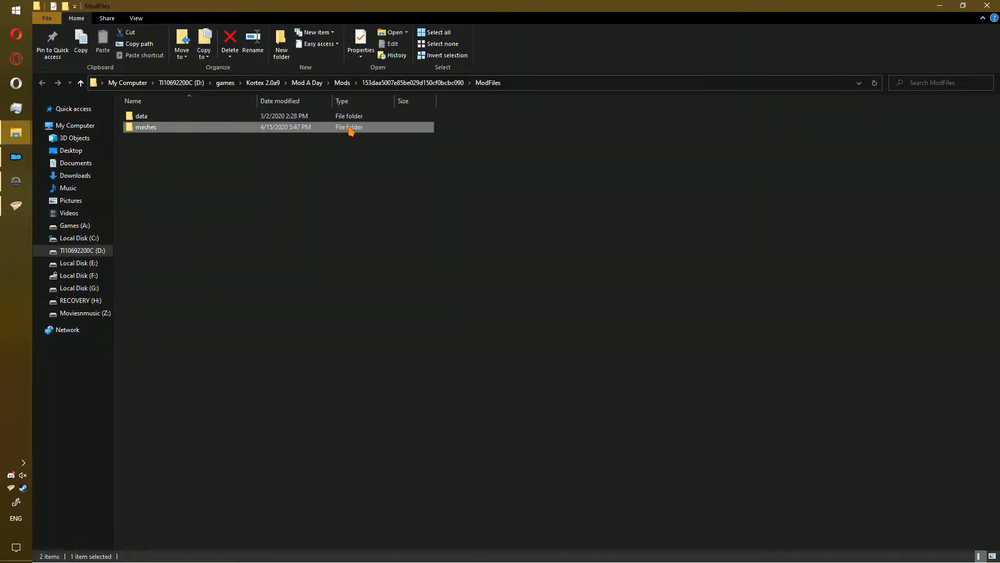
key("Delete")
- Open the data subfolder inside ModFiles and select its full folder path
left_click(511, 85)
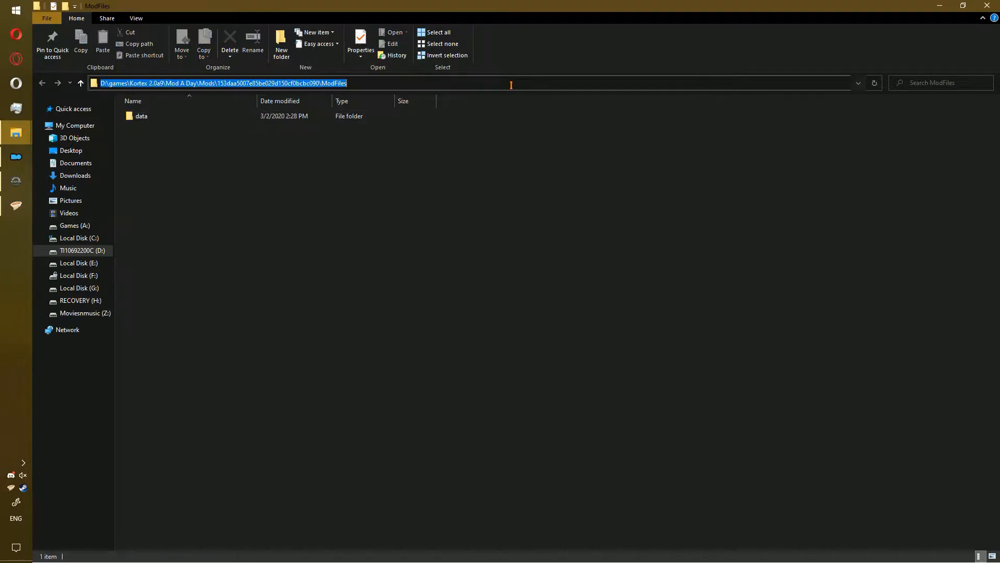
double_click(342, 115)
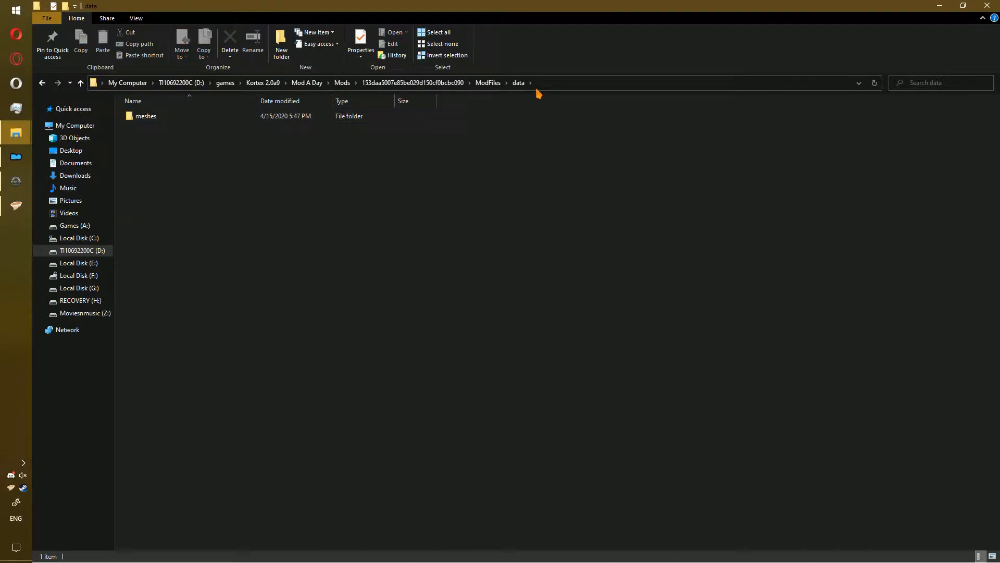
left_click(567, 83)
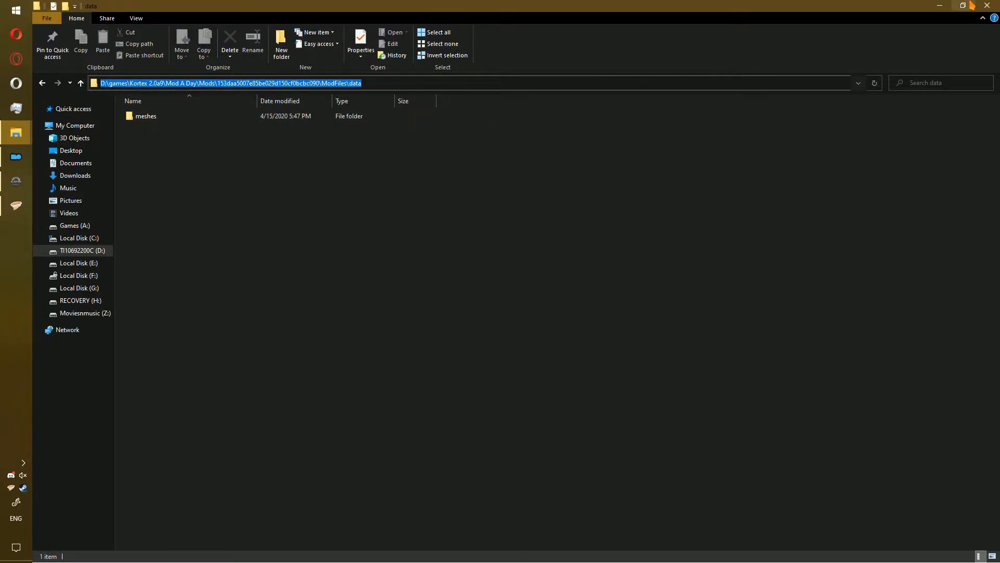
- Return to Kortex, start the Virtual File System, run Bodyslide through it and maximize its window
left_click(940, 5)
left_click(975, 41)
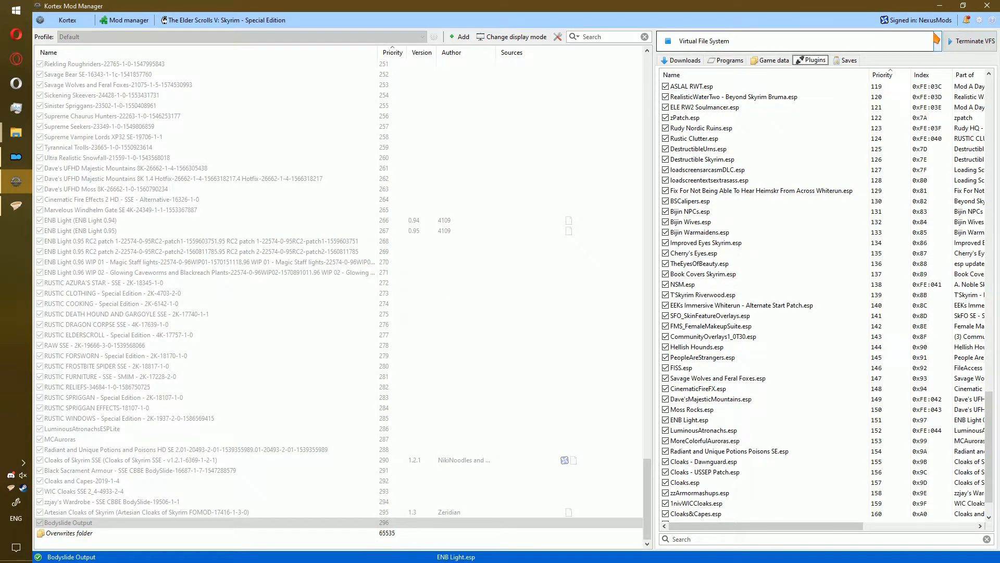
left_click(937, 40)
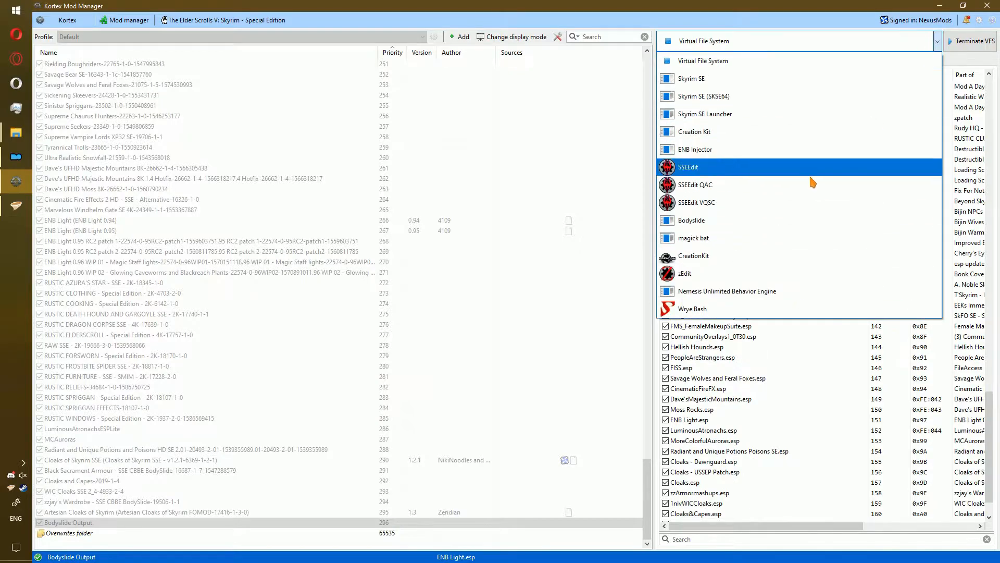
left_click(713, 225)
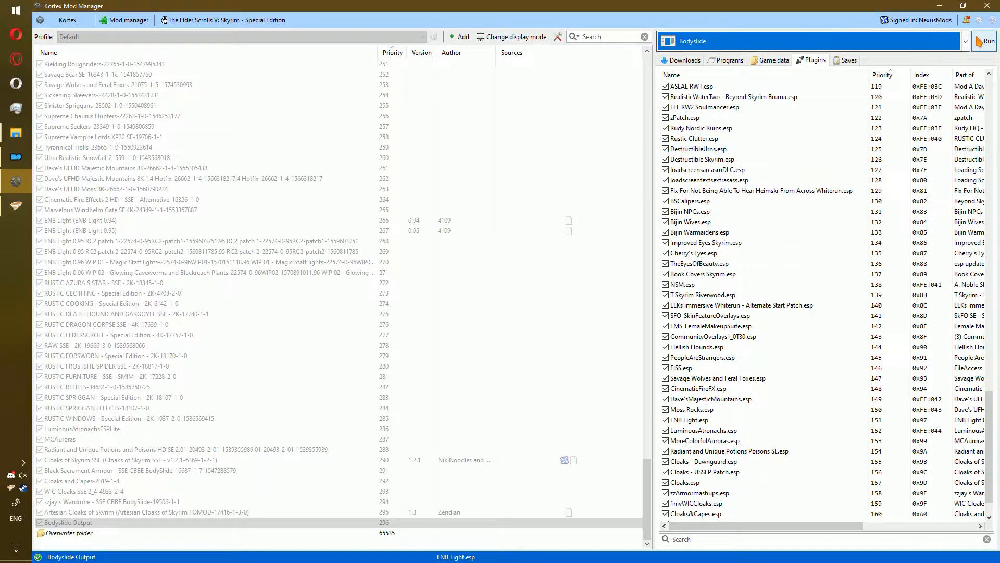
left_click(984, 41)
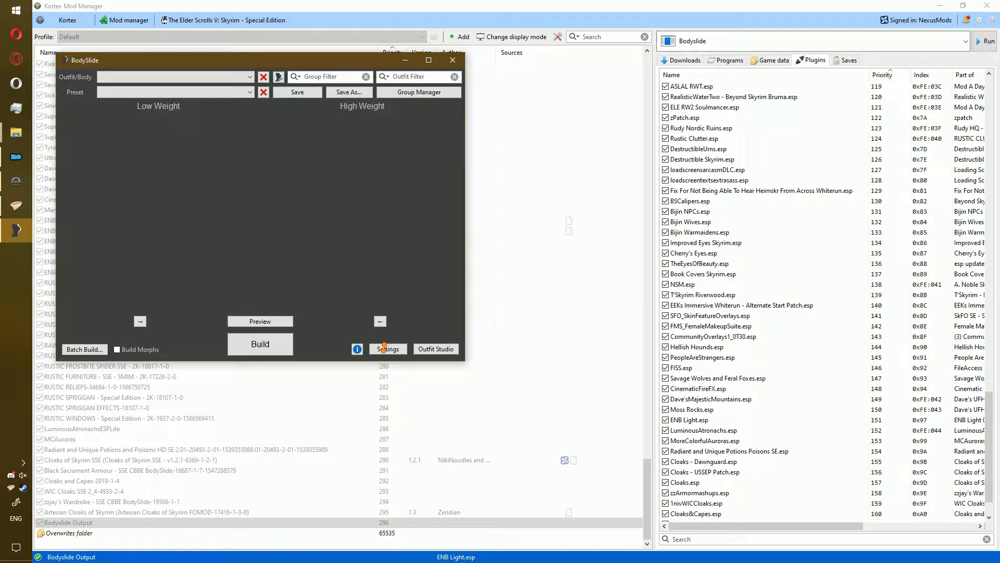
left_click(428, 59)
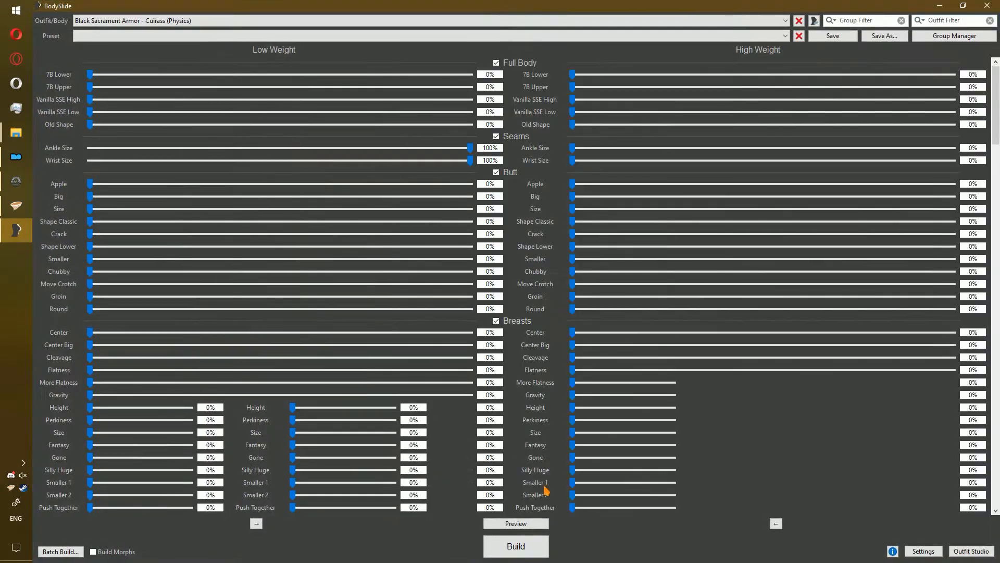
- Set BodySlide's advanced output path to the copied ModFiles\data folder of the Bodyslide Output mod and accept the settings
left_click(924, 551)
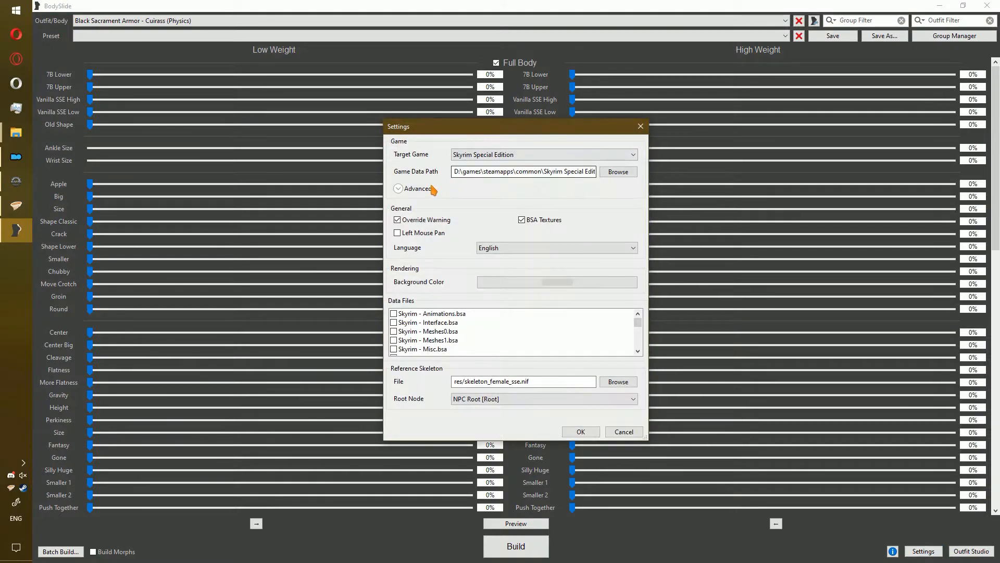
left_click(433, 188)
left_click(513, 206)
key("ctrl+v")
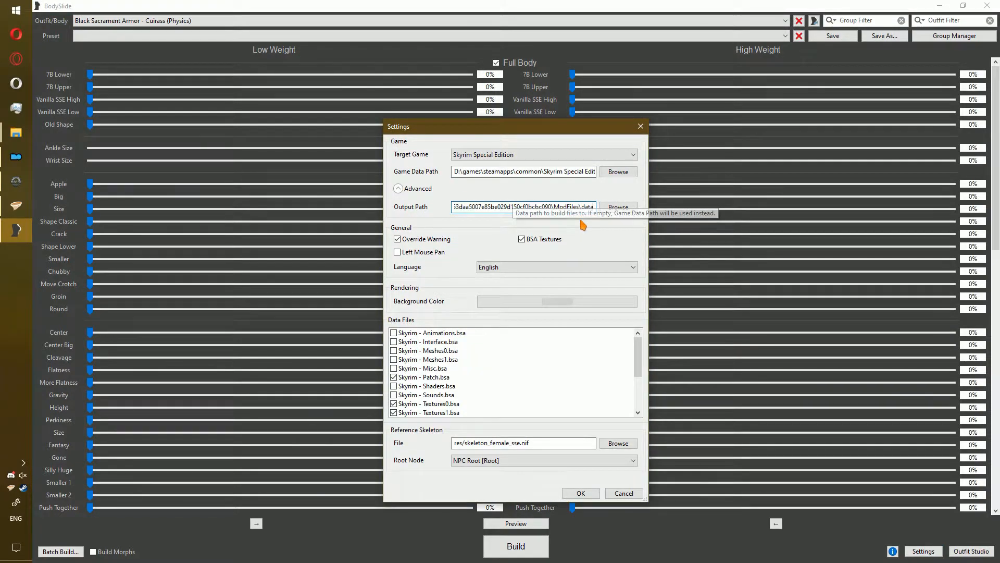
left_click(621, 207)
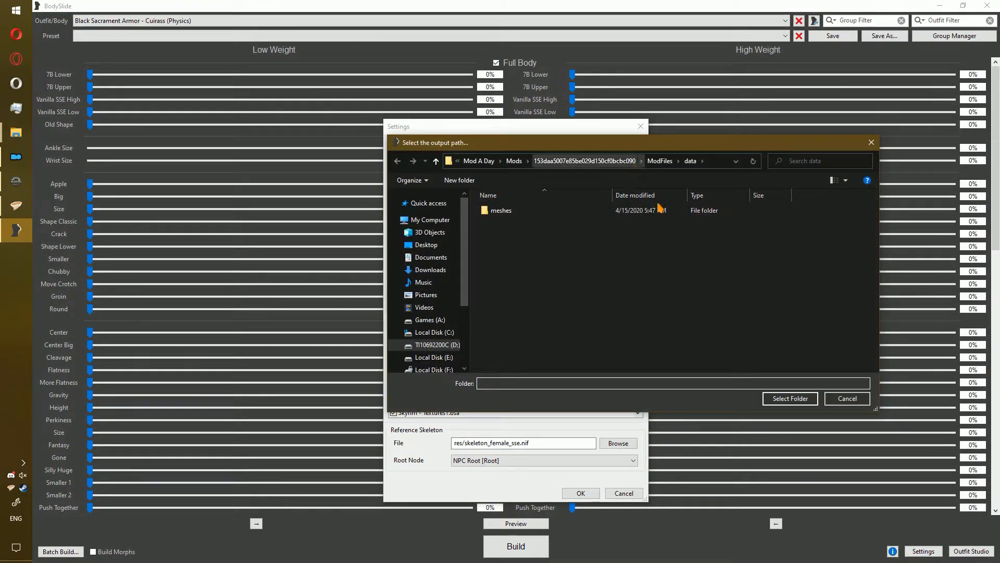
left_click(799, 399)
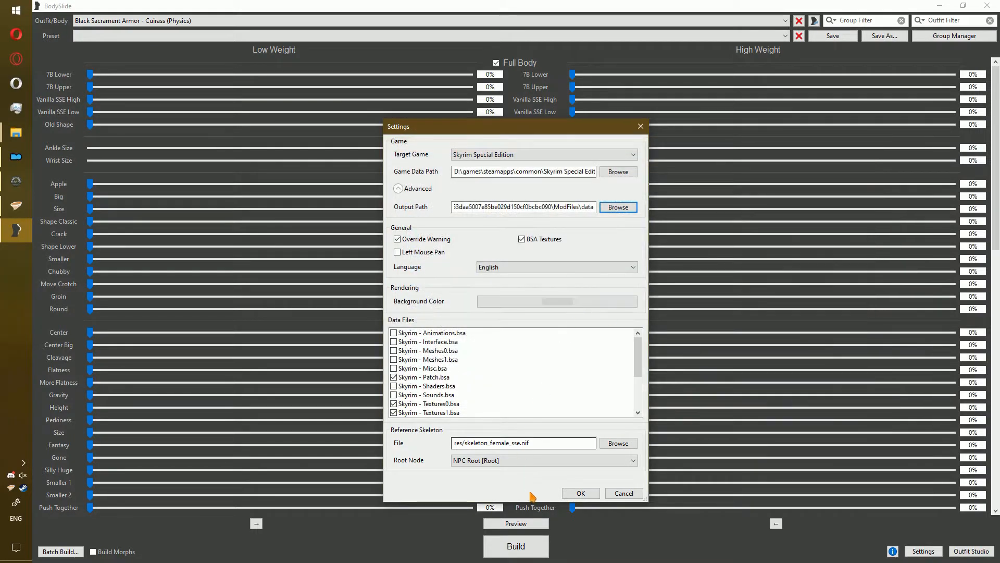
left_click(578, 494)
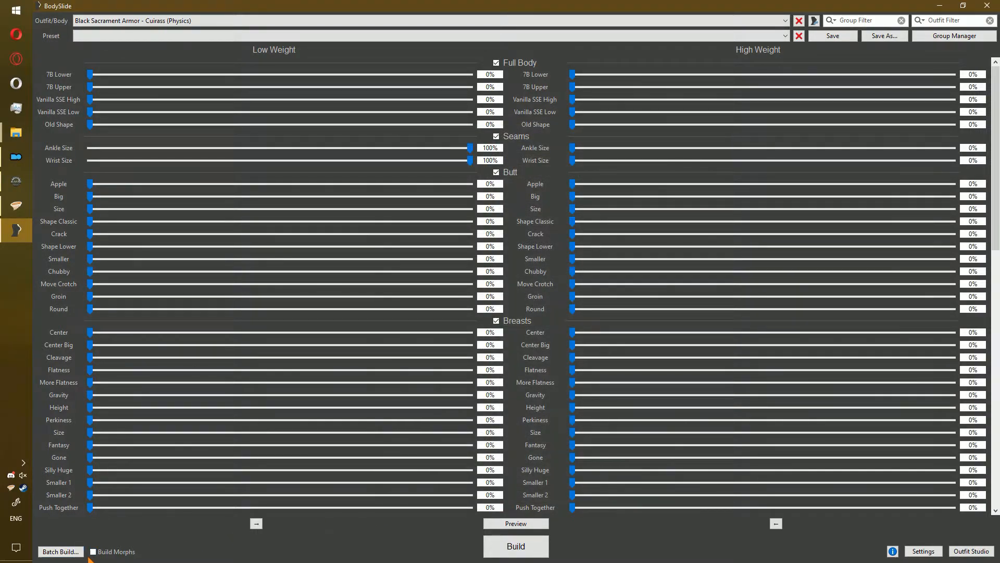
- Enable Build Morphs and select the CBBE Slim preset for Black Sacrament Armor - Cuirass (Physics), finally closing BodySlide
left_click(104, 554)
left_click(145, 36)
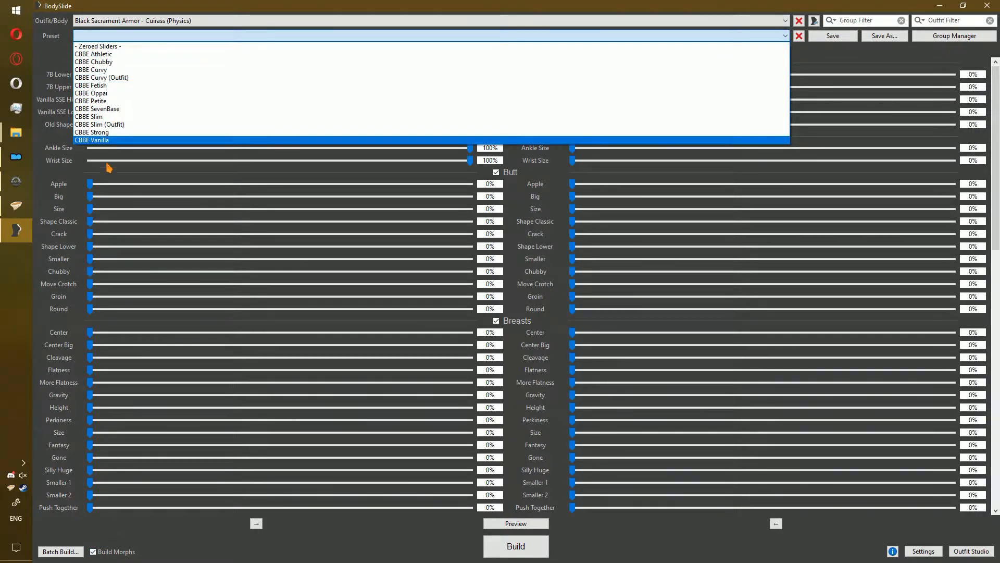
left_click(141, 117)
left_click(127, 20)
left_click(145, 6)
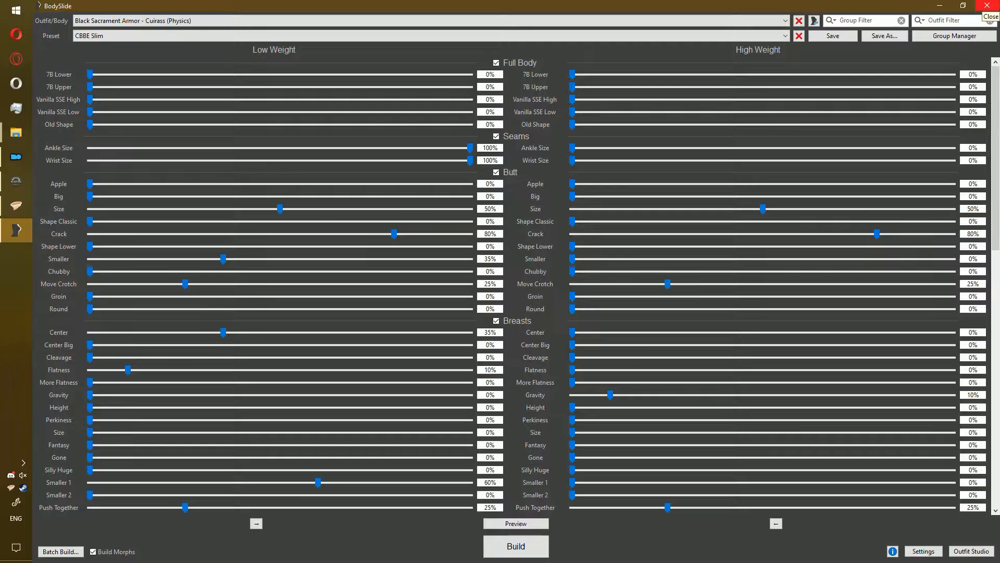
left_click(986, 6)
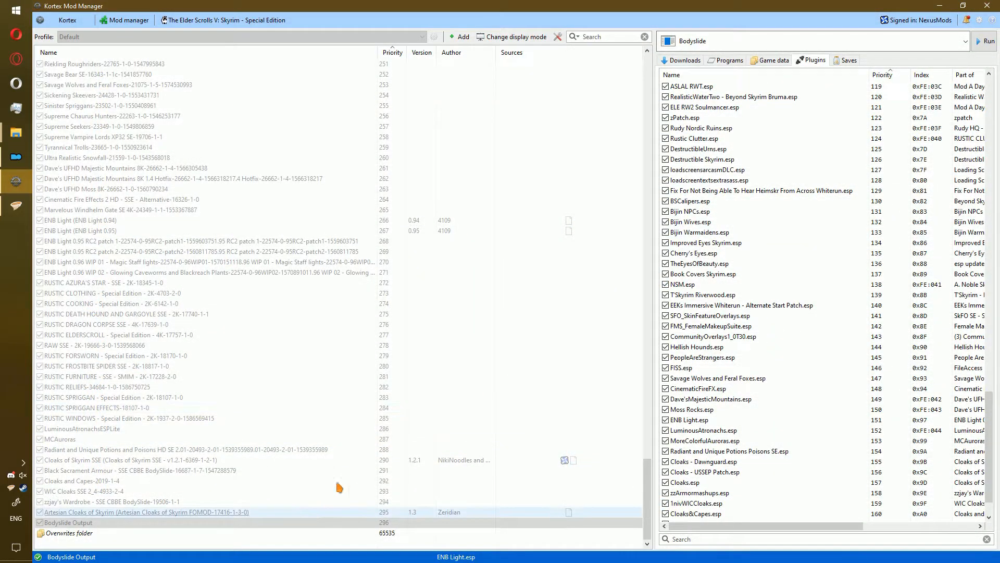
- Terminate the Virtual File System in Kortex and refresh the Bodyslide Output mod
left_click(743, 40)
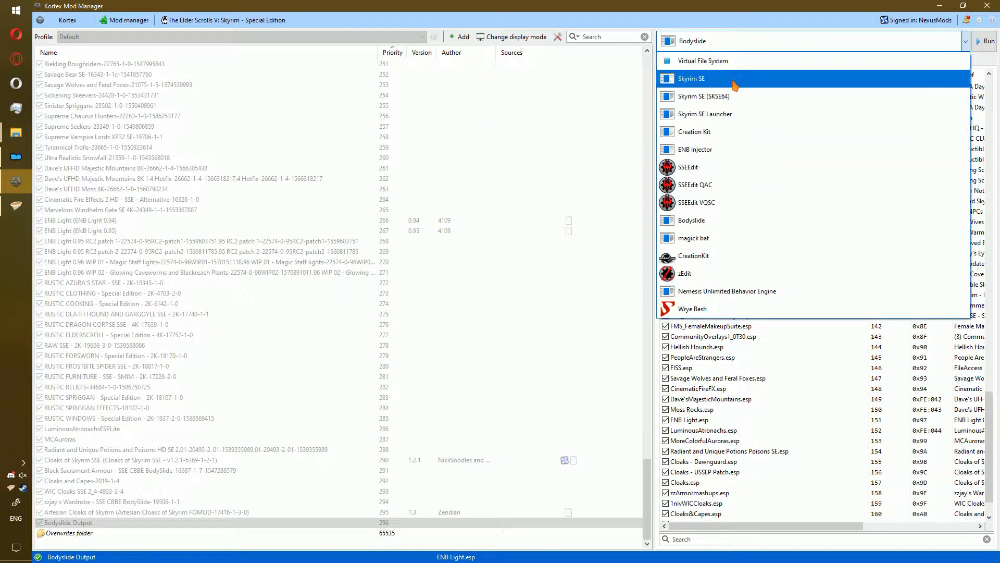
left_click(702, 61)
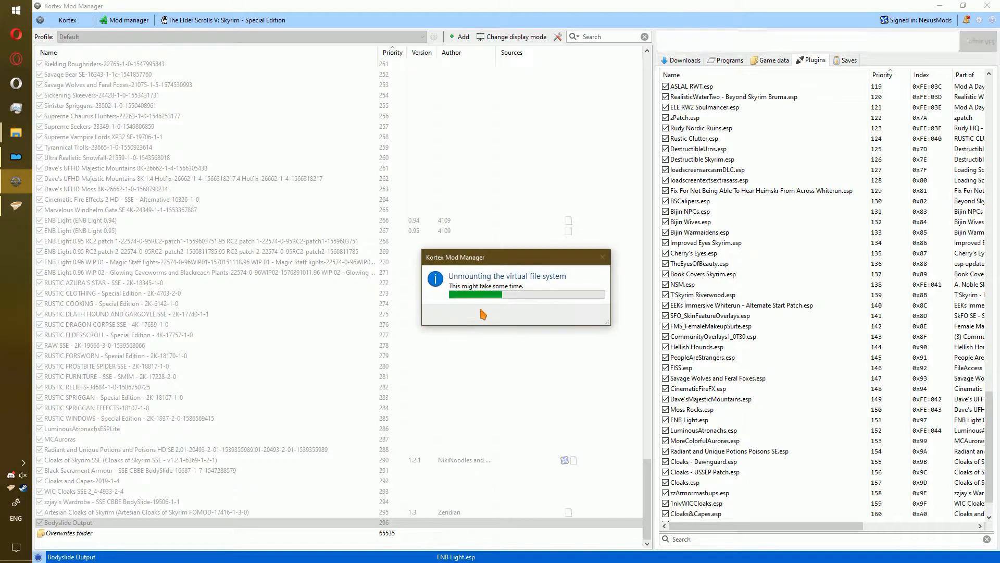
right_click(396, 523)
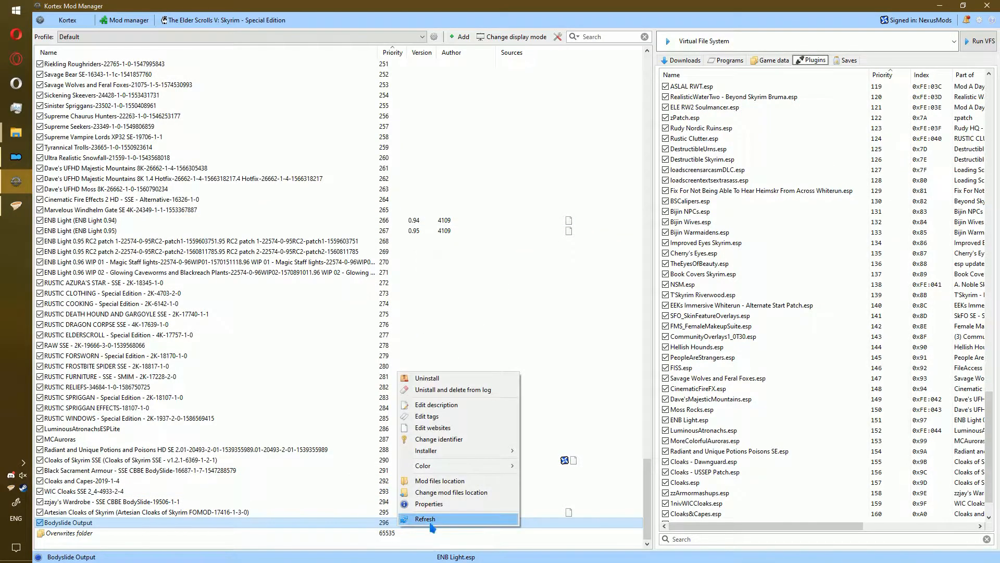
left_click(443, 519)
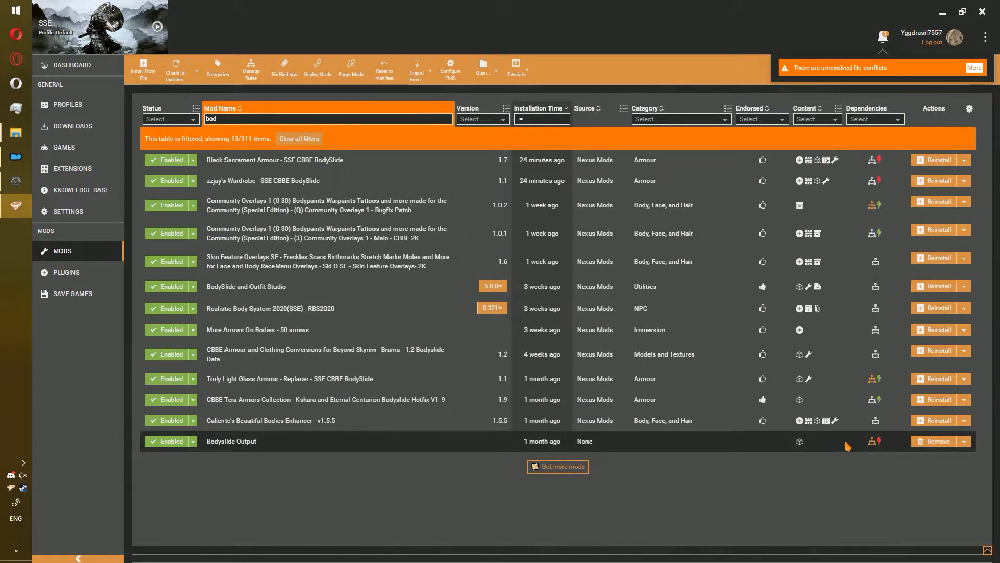
- In Vortex, set Bodyslide Output to load after Black Sacrament Armour and zzjay's Wardrobe, and save the conflict rules
left_click(880, 442)
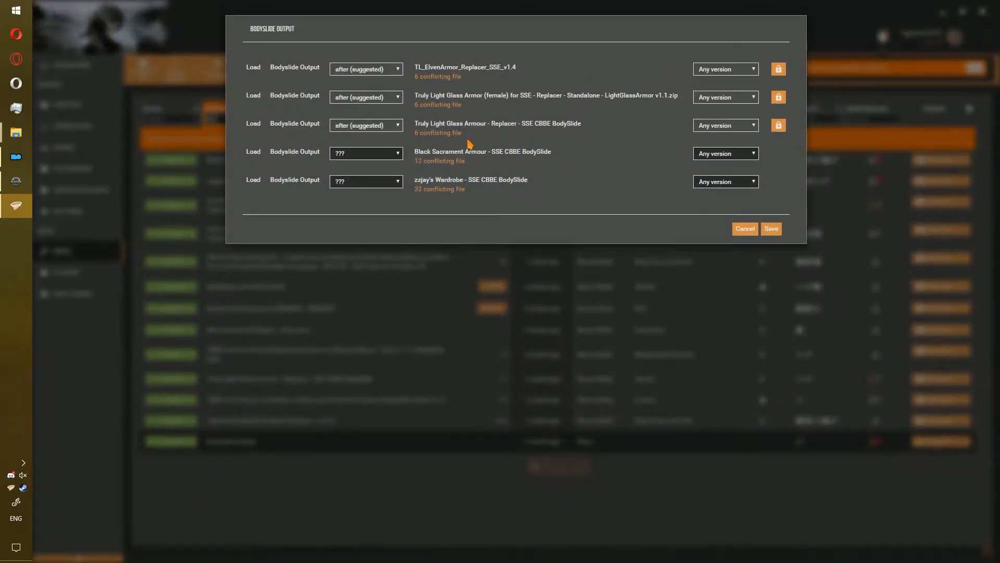
left_click(379, 157)
left_click(383, 181)
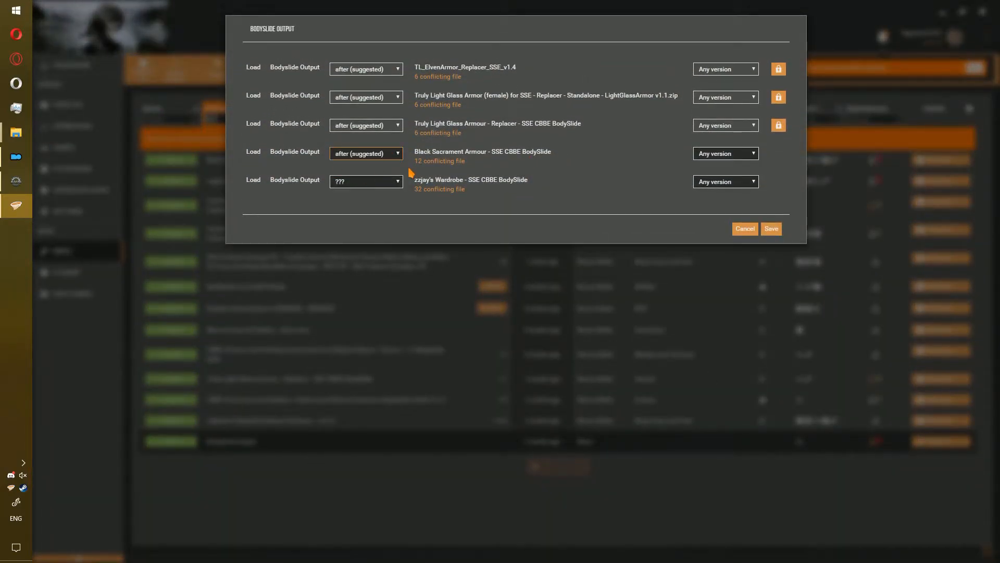
left_click(395, 184)
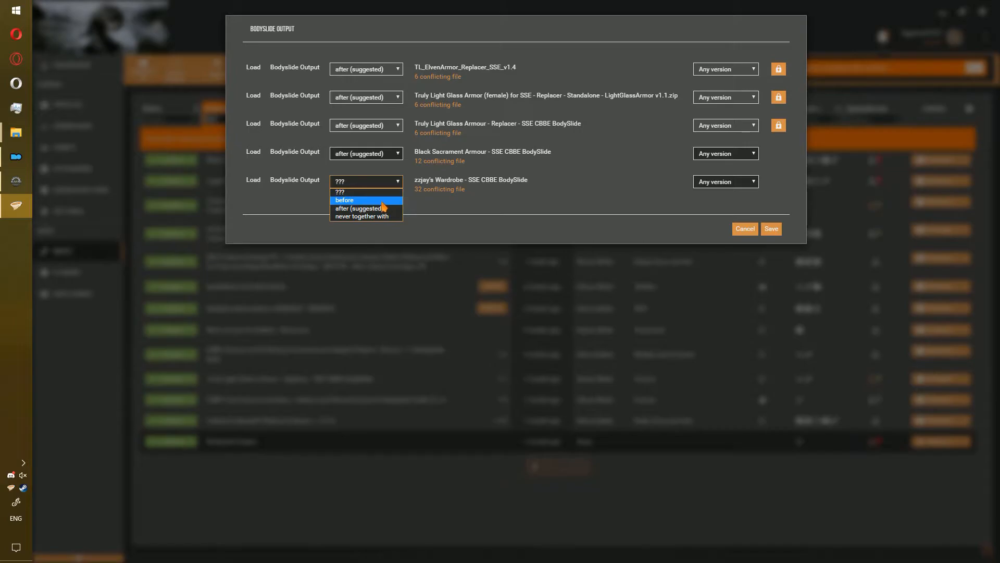
left_click(379, 208)
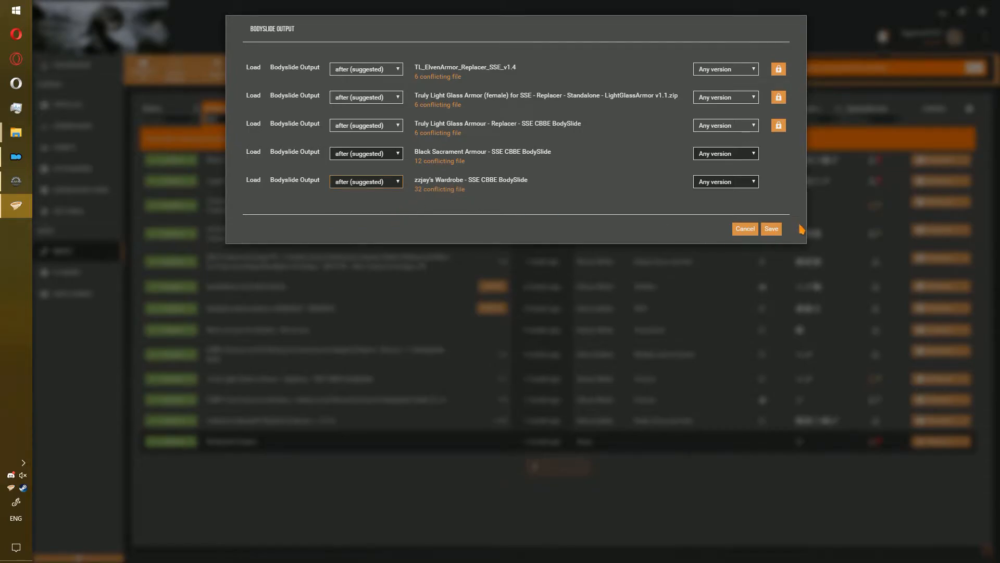
left_click(771, 229)
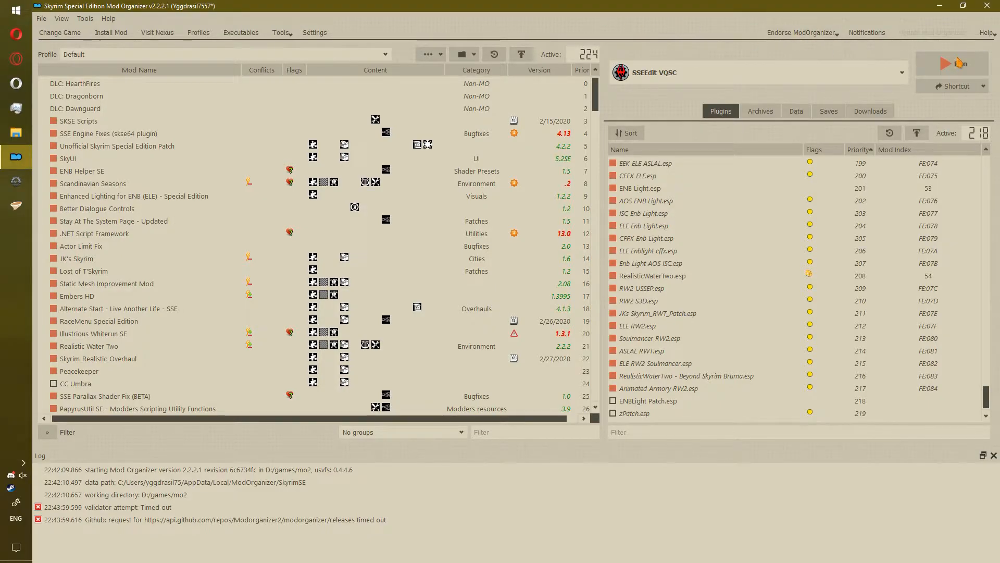
- Run SSEEdit VQSC from Mod Organizer and examine the conflicting leveled item and outfit records in Cloaks.esp
left_click(961, 63)
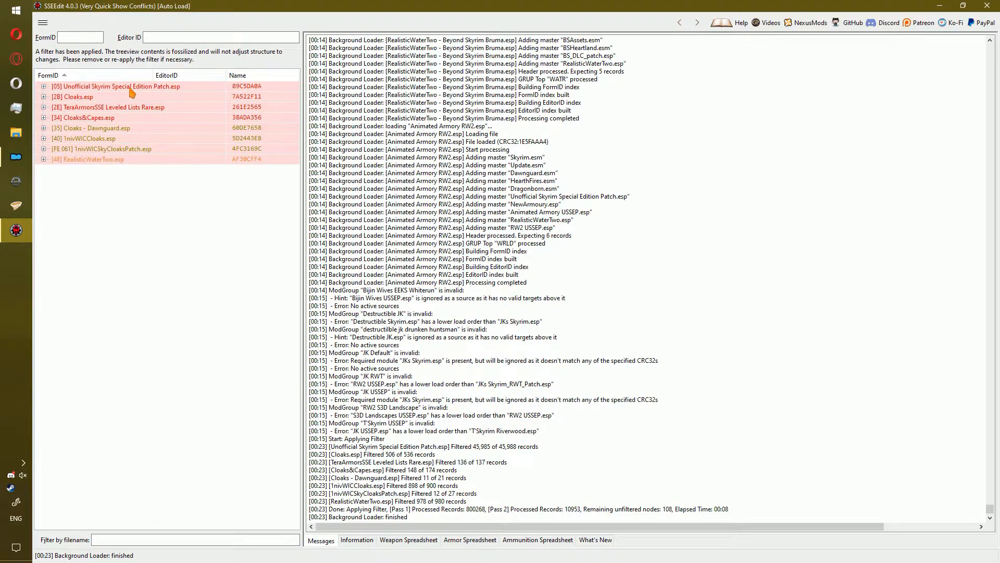
left_click(144, 97)
key("Right")
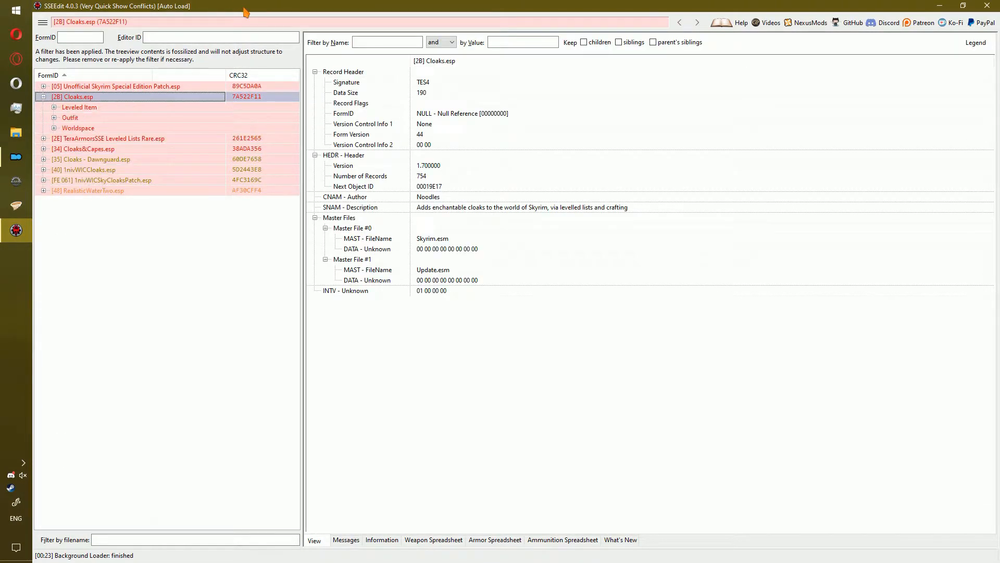
key("Right")
key("Right")
key("Right")
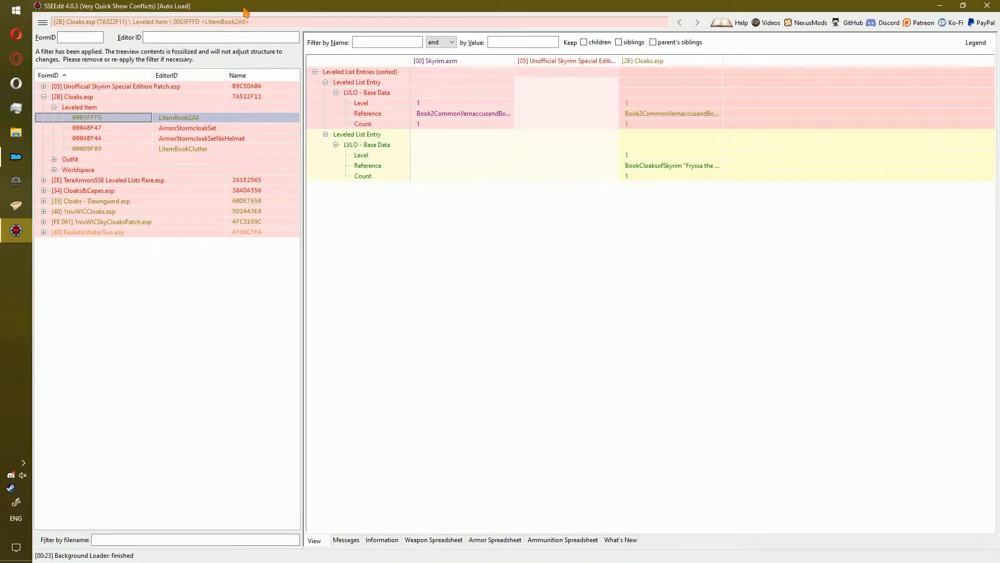
key("Down")
key("Down")
key("Down")
key("Right")
key("Right")
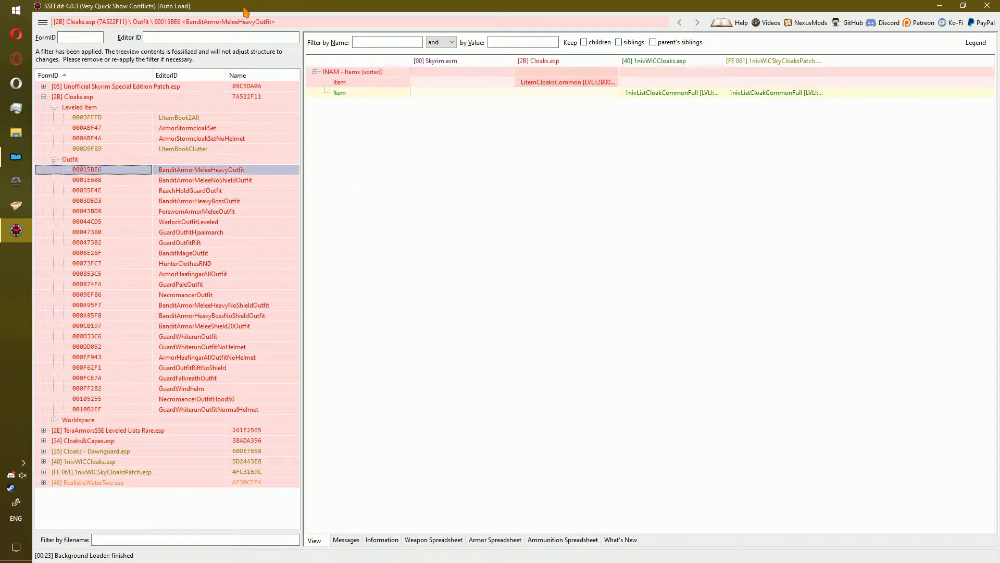
key("Left")
key("Left")
key("Left")
key("Left")
- Examine the conflicting record groups in Cloaks&Capes.esp and the leveled item record in TeraArmorsSSE Leveled Lists Rare.esp
key("Down")
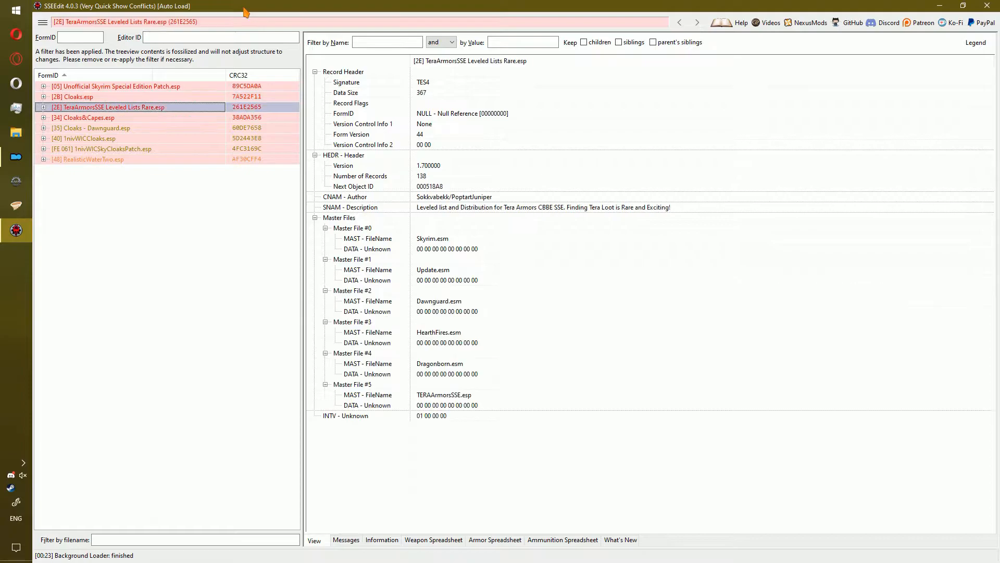
key("Down")
key("Right")
key("Right")
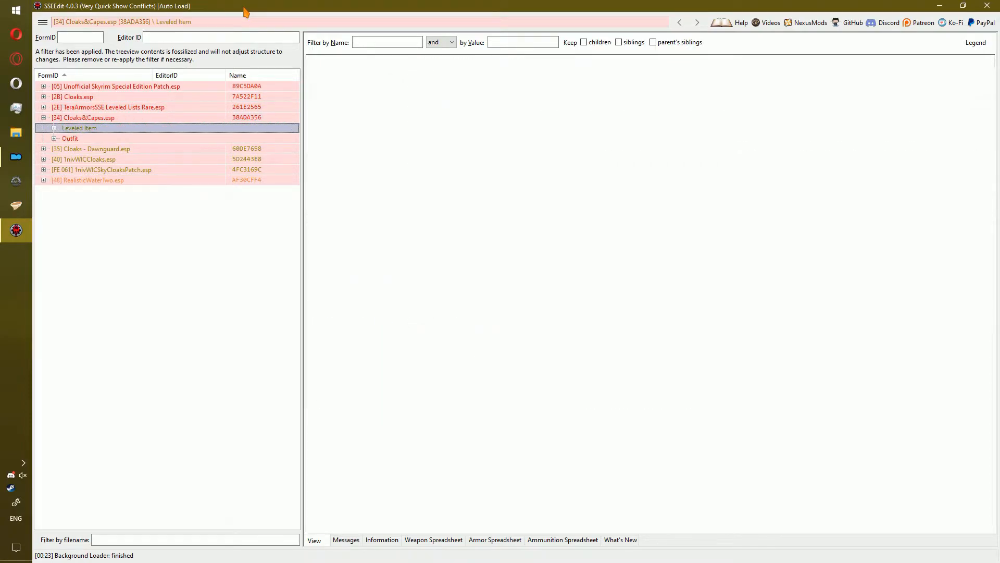
key("Left")
key("Left")
key("Down")
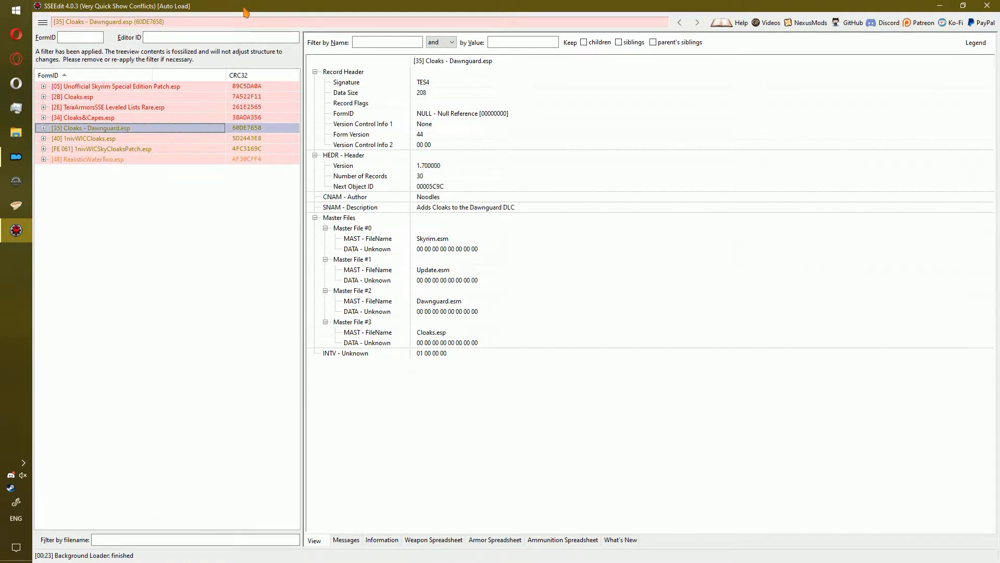
key("Up")
key("Up")
key("Right")
key("Right")
key("Right")
key("Right")
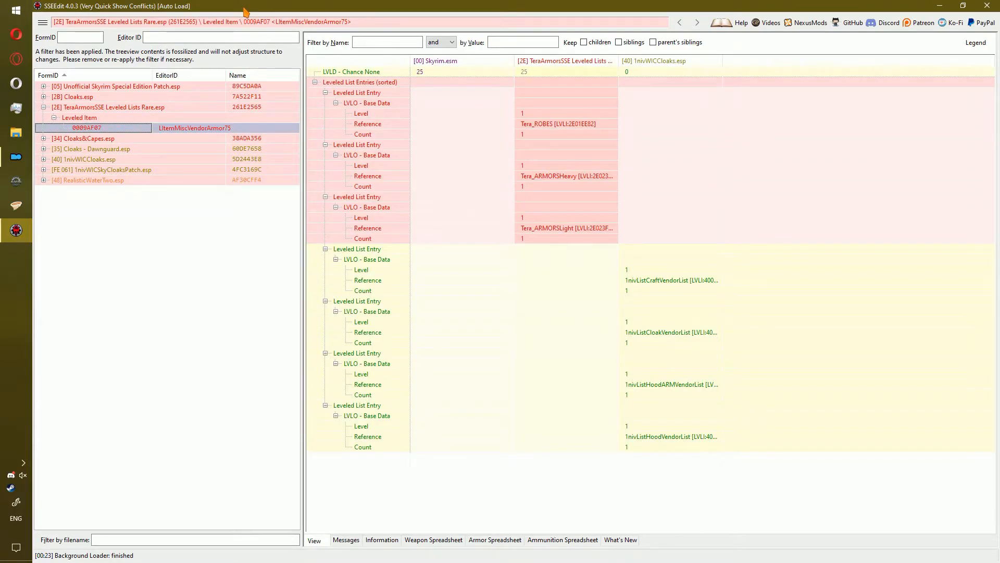
- Examine the conflicting Tamriel worldspace cell in RealisticWaterTwo.esp and close SSEEdit
key("Down")
key("Down")
key("Down")
key("Down")
key("Down")
key("Right")
key("Right")
key("Right")
key("Right")
key("Right")
key("Right")
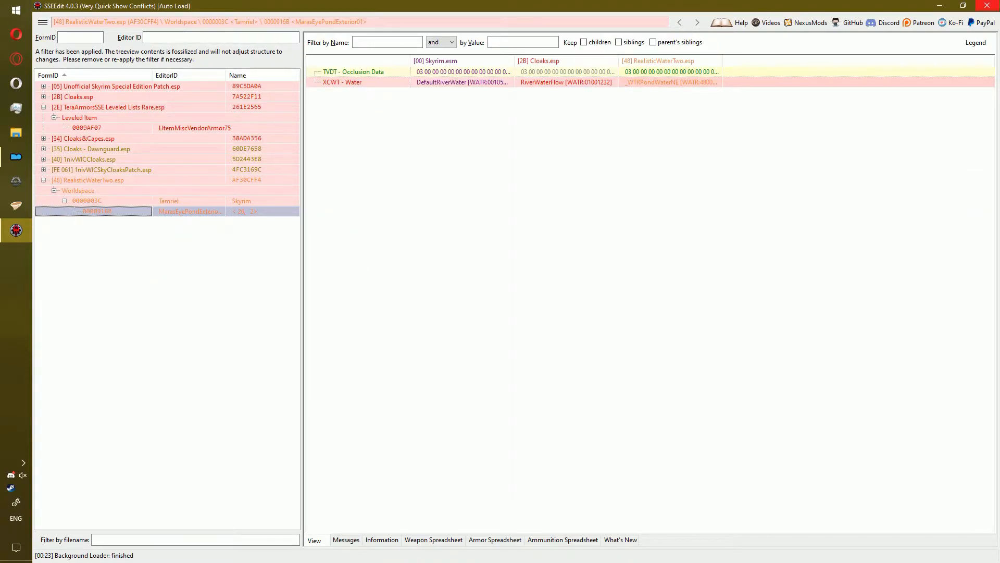
left_click(989, 5)
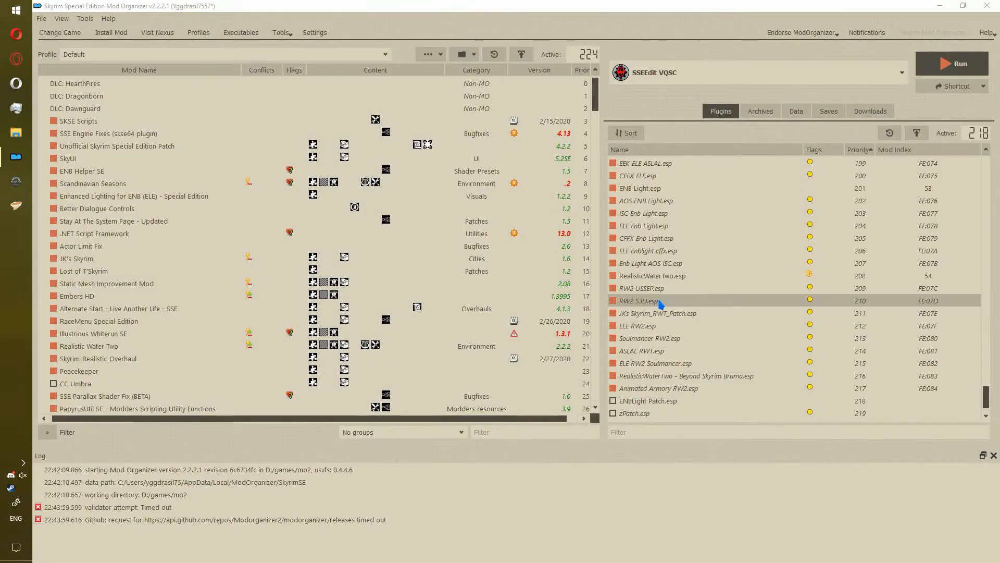
- Disable all plugins in Mod Organizer, filter the list for "un" and enable Unofficial Skyrim Special Edition Patch.esp
right_click(695, 300)
left_click(716, 349)
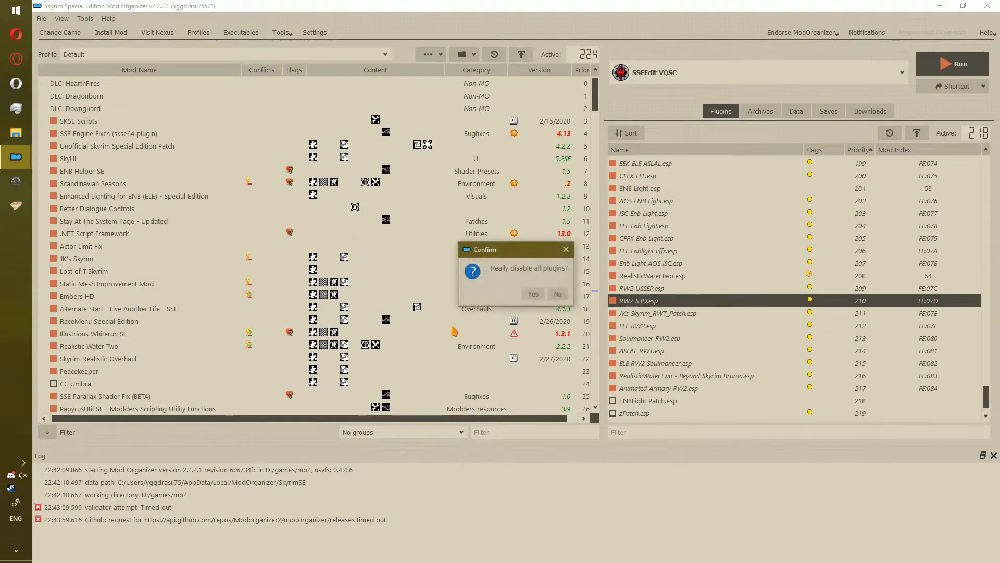
left_click(533, 294)
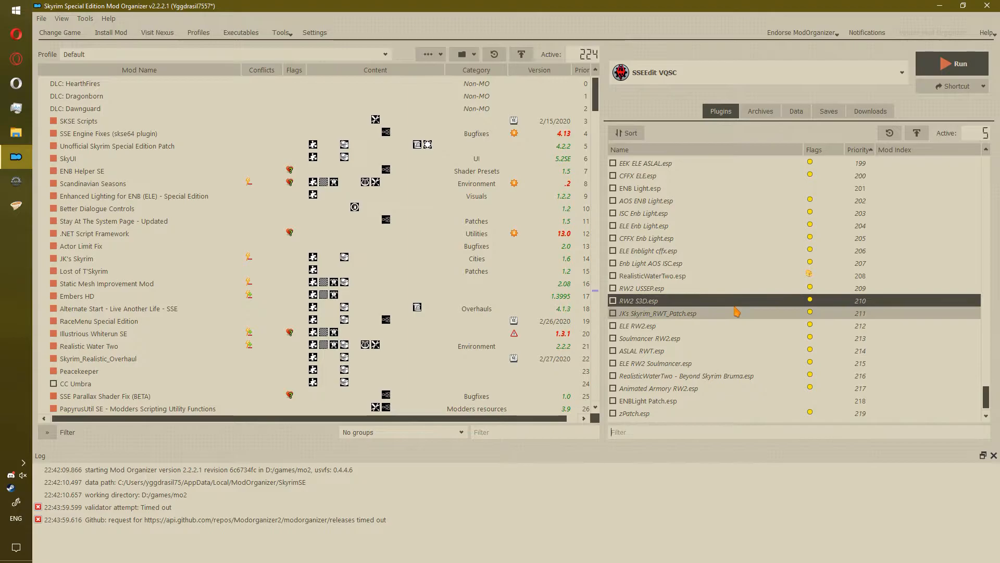
type("un")
left_click(614, 164)
- Filter the plugin list for "clo", enable Cloaks.esp and run SSEEdit VQSC
key("BackSpace")
key("BackSpace")
type("c")
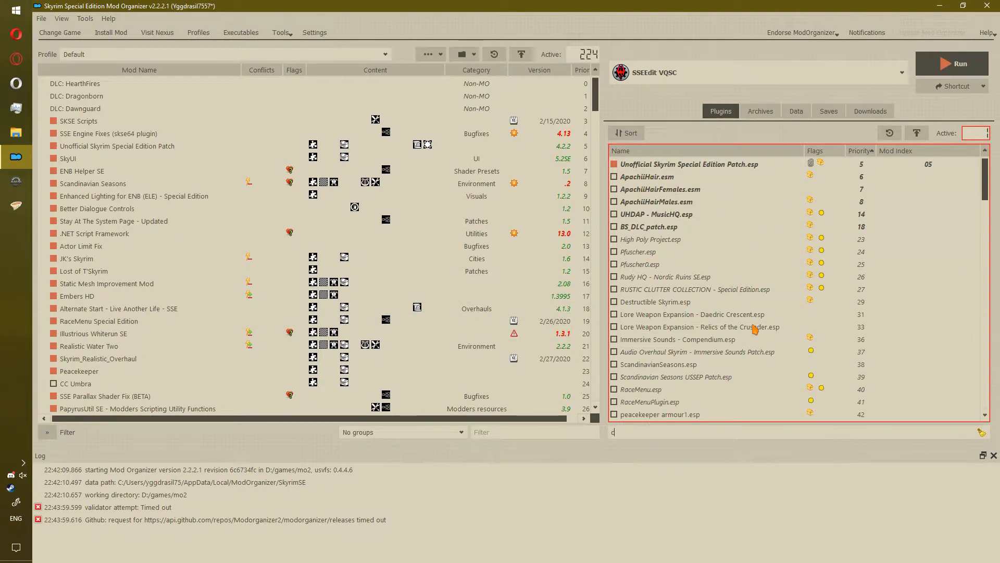
type("lo")
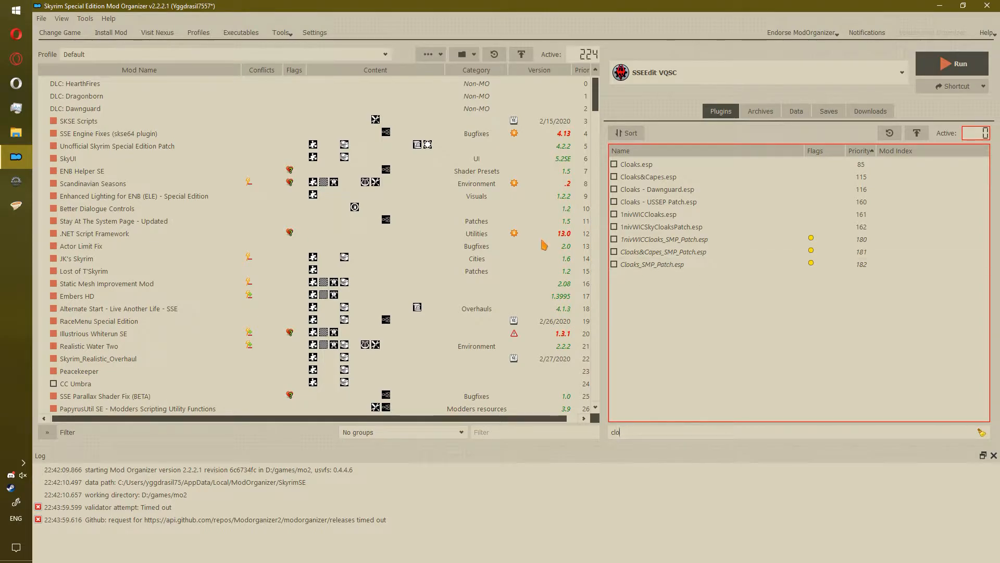
left_click(616, 163)
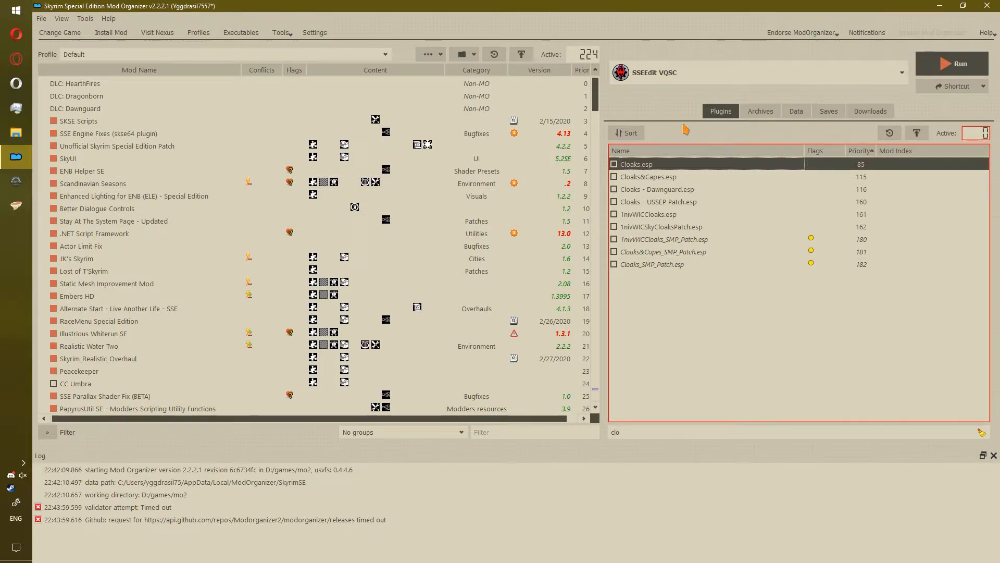
left_click(614, 164)
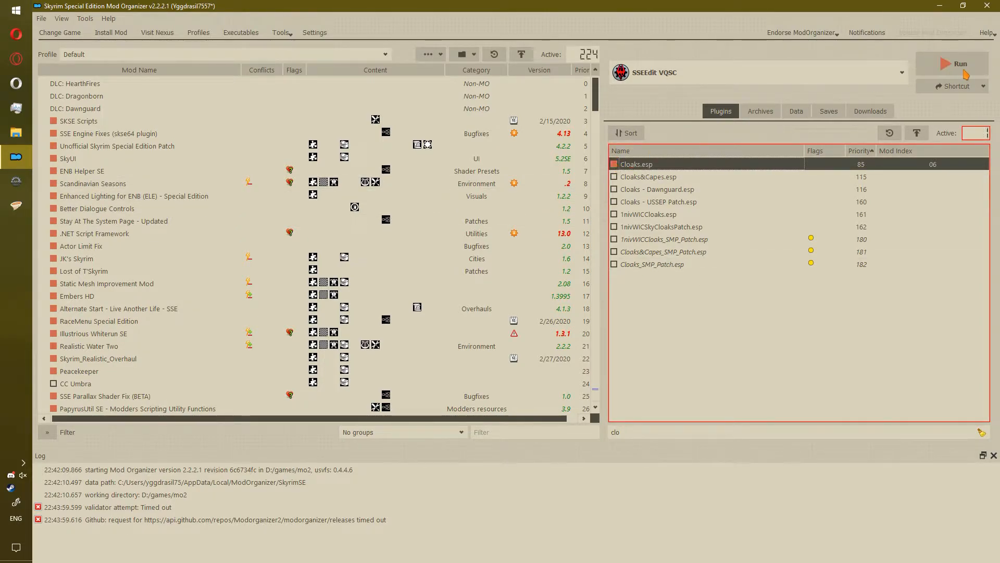
left_click(954, 64)
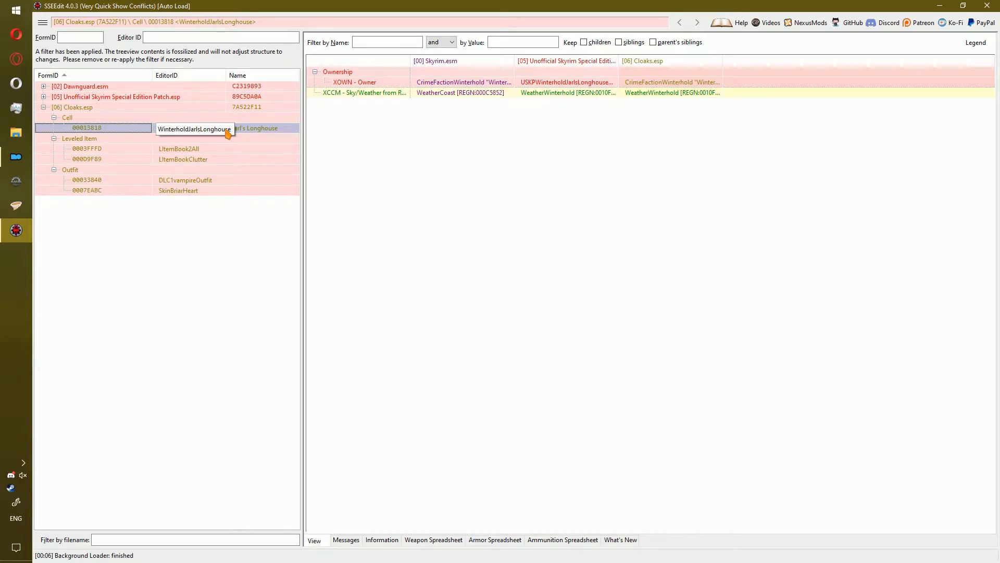
- Copy the Unofficial Patch's WinterholdJarlsLonghouse cell record as an override into a new ESL-flagged .esp file named "Cloaks USSEP"
right_click(574, 61)
left_click(581, 63)
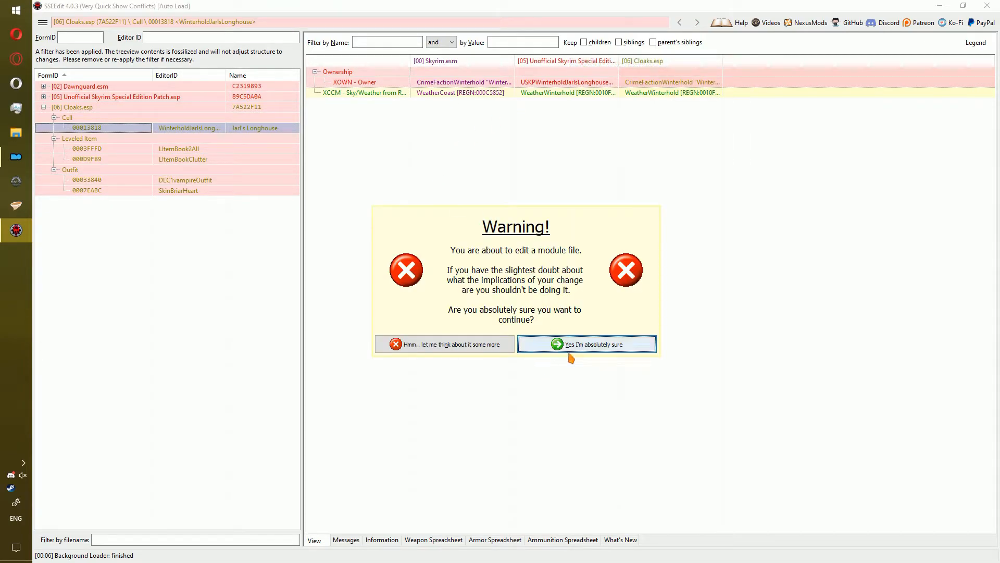
left_click(569, 348)
double_click(705, 206)
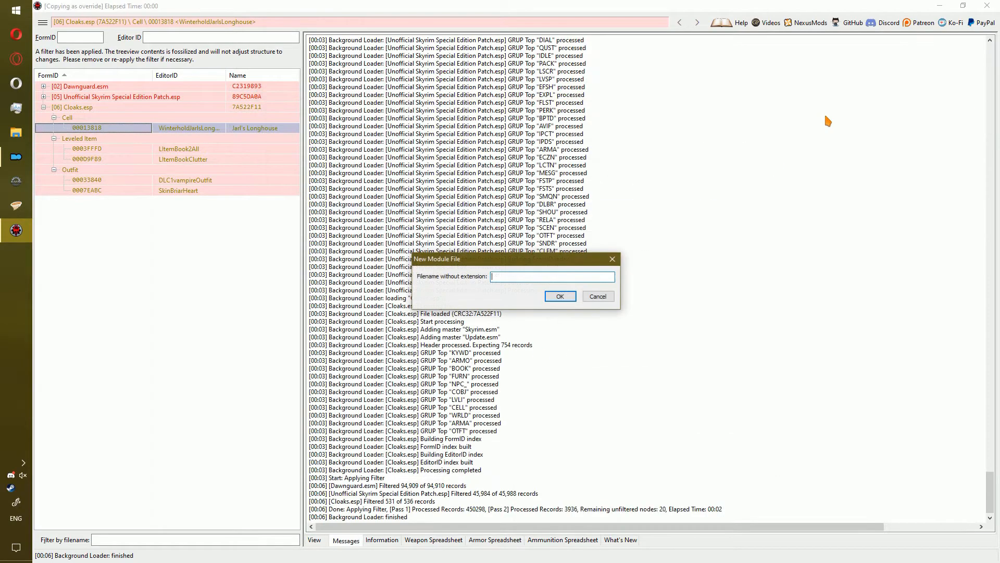
type("Cloaks USSEP")
key("Return")
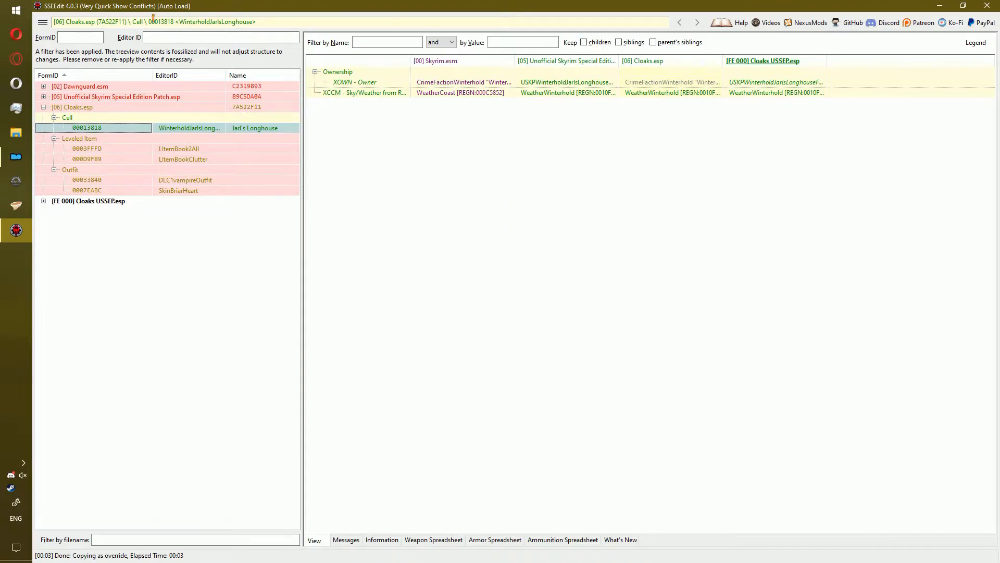
- Copy the LItemBook2All record from Cloaks.esp as an override into Cloaks USSEP.esp, accepting Cloaks.esp as a master
left_click(92, 150)
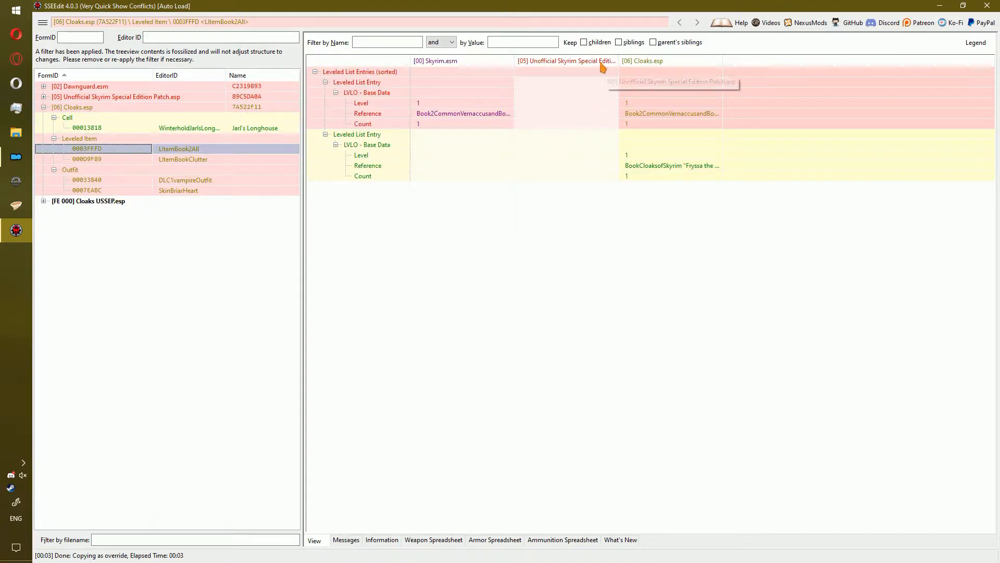
right_click(636, 66)
left_click(657, 70)
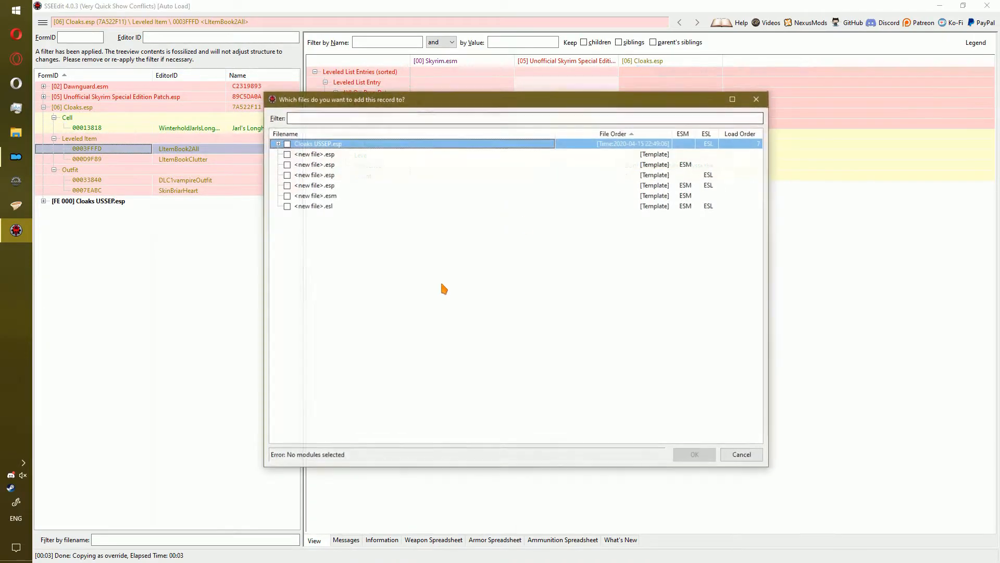
double_click(313, 143)
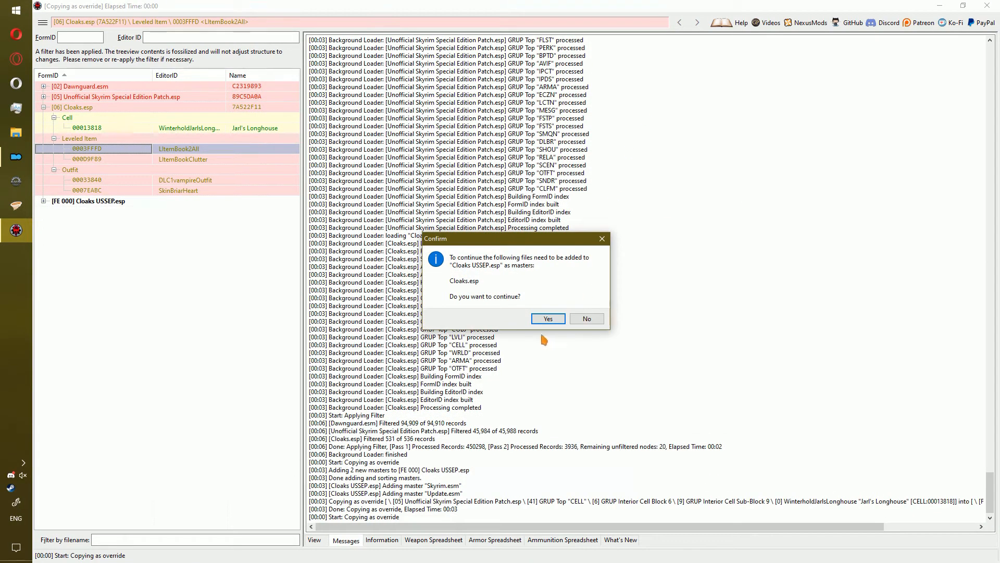
left_click(545, 318)
- Remove the leveled list entry for the Book2CommonVernaccus book from the LItemBook2All override in Cloaks USSEP.esp
right_click(740, 73)
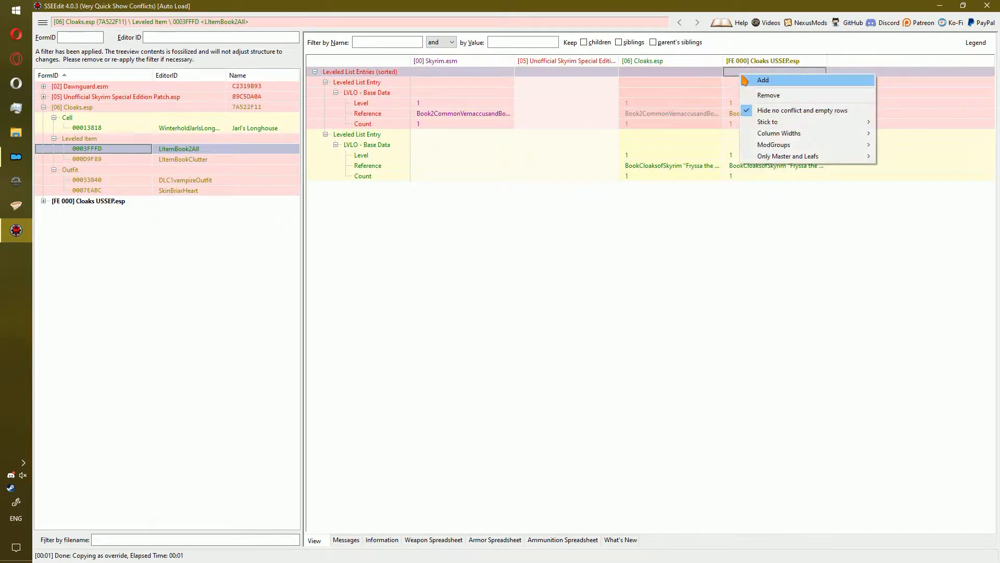
right_click(725, 80)
left_click(757, 87)
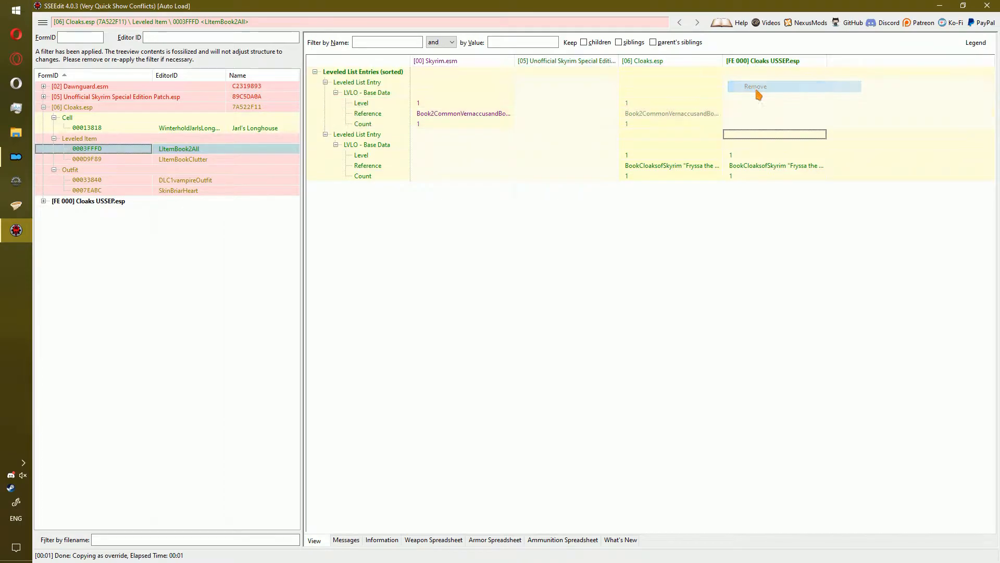
left_click(685, 116)
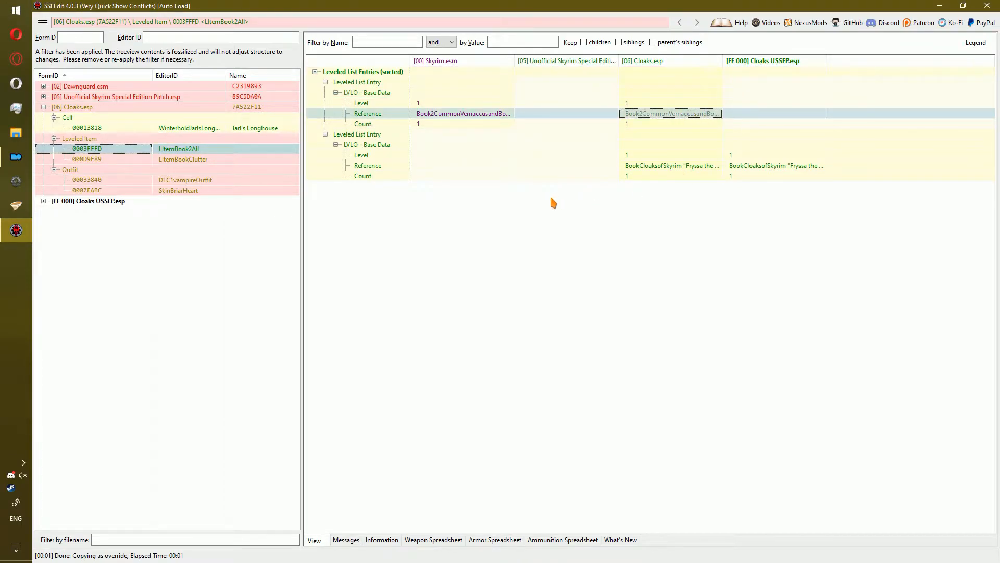
mouse_move(515, 61)
left_mouse_down()
mouse_move(609, 66)
mouse_move(517, 52)
left_mouse_up()
- Copy LItemBookClutter from Cloaks.esp as an override into Cloaks USSEP.esp and remove its Book2CommonVernaccus entry there
left_click(179, 159)
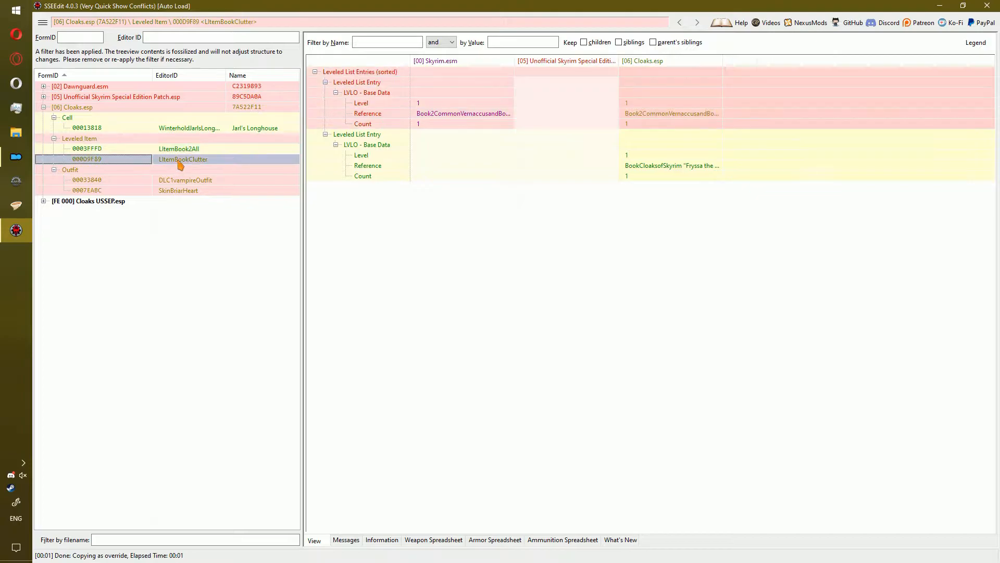
right_click(646, 61)
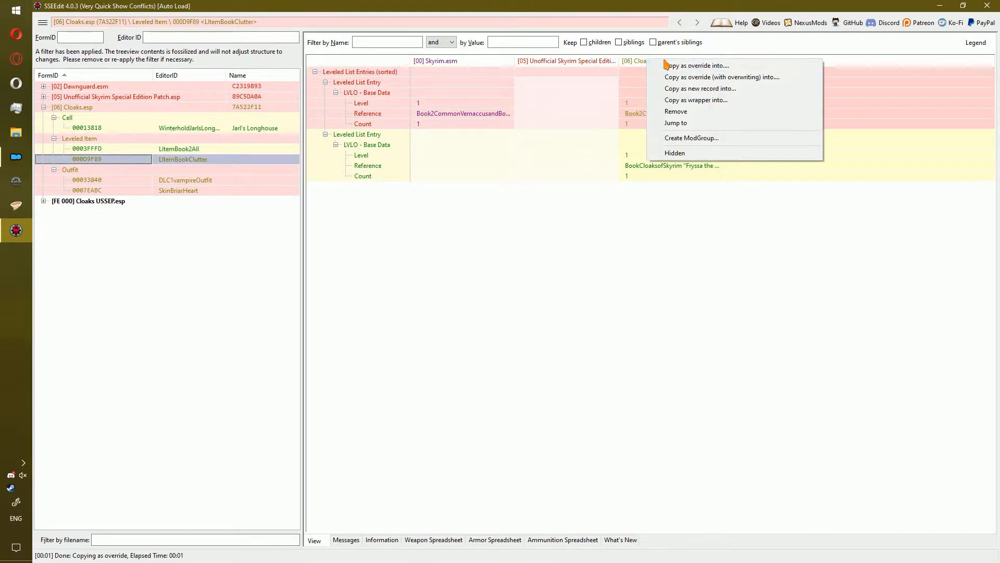
left_click(677, 66)
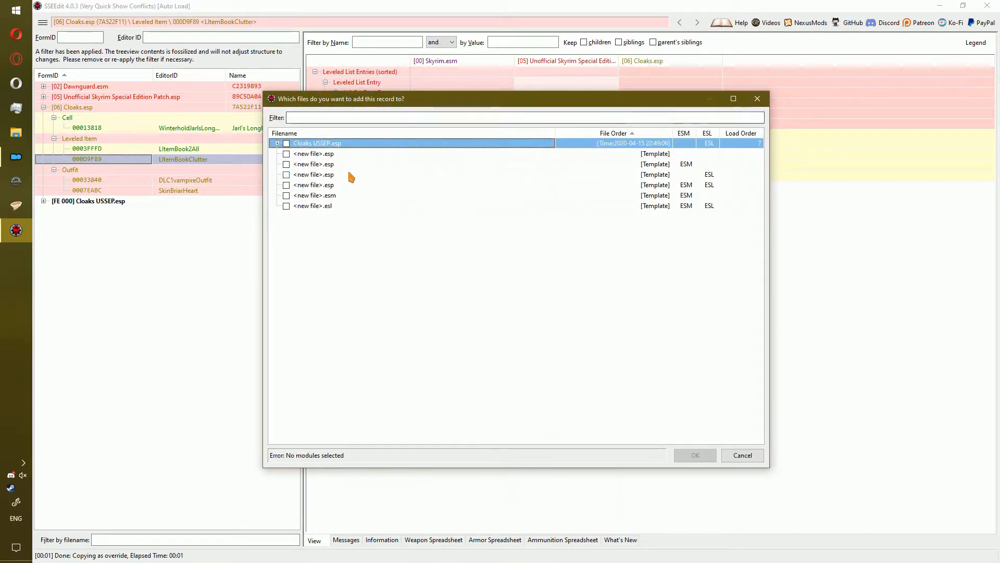
double_click(349, 143)
right_click(765, 82)
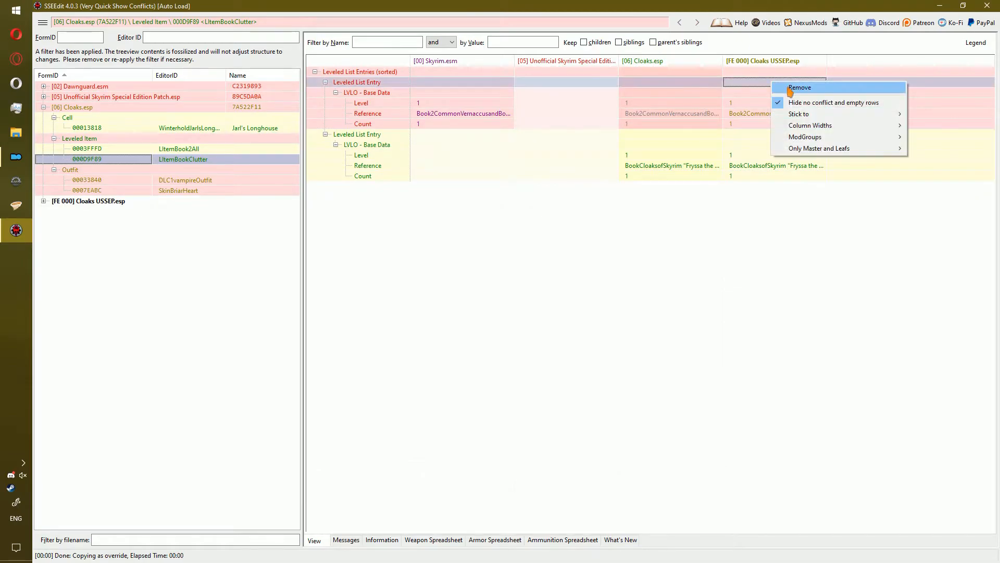
left_click(782, 89)
- Copy DLC1vampireOutfit from Cloaks.esp as an override into Cloaks USSEP.esp and replace its necromancer boots with Dawnguard's DLC1ArmorVampireBoots, accepting Dawnguard.esm as a master
left_click(222, 180)
left_click(225, 189)
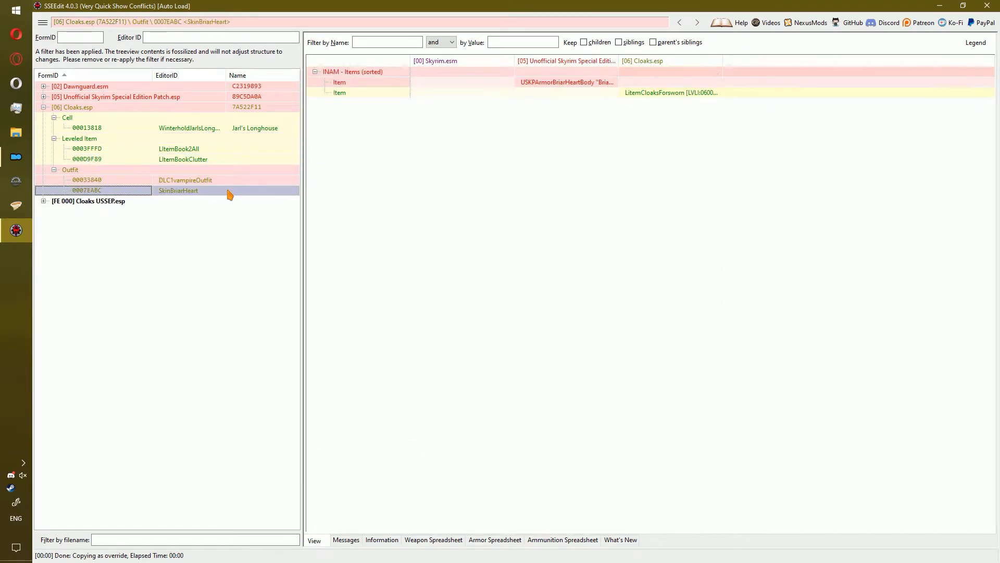
left_click(211, 183)
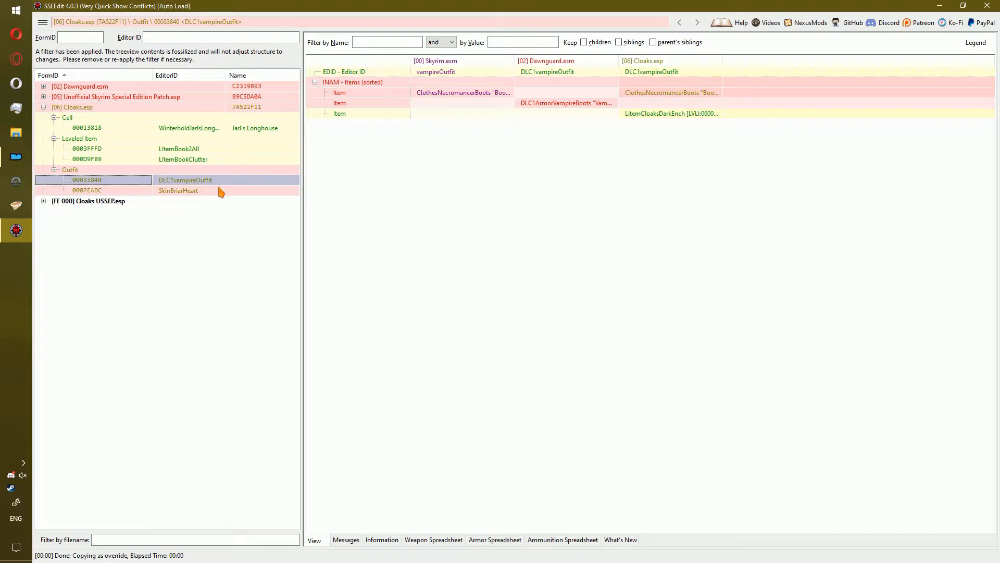
right_click(648, 58)
left_click(672, 62)
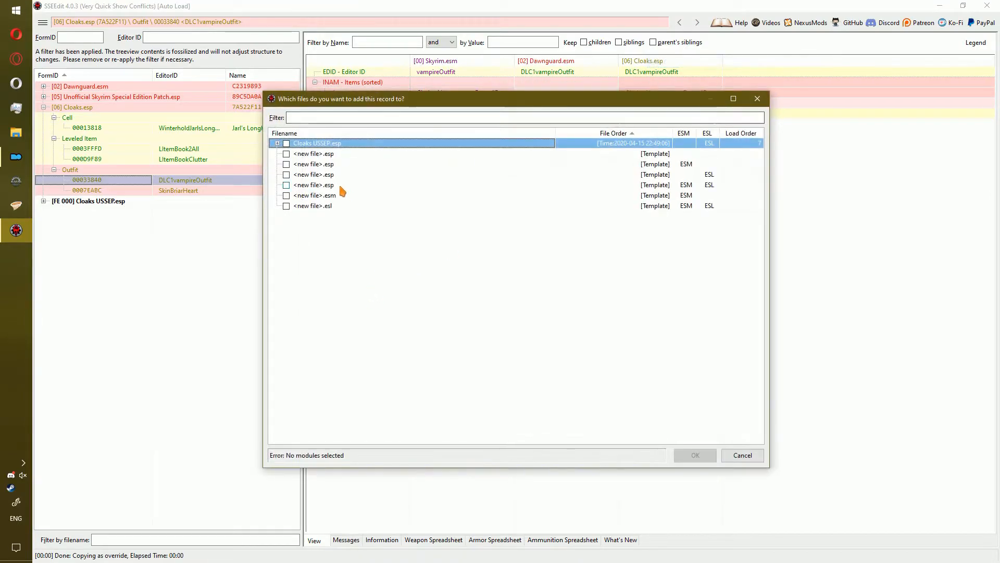
double_click(313, 144)
left_click_drag(611, 105, 782, 99)
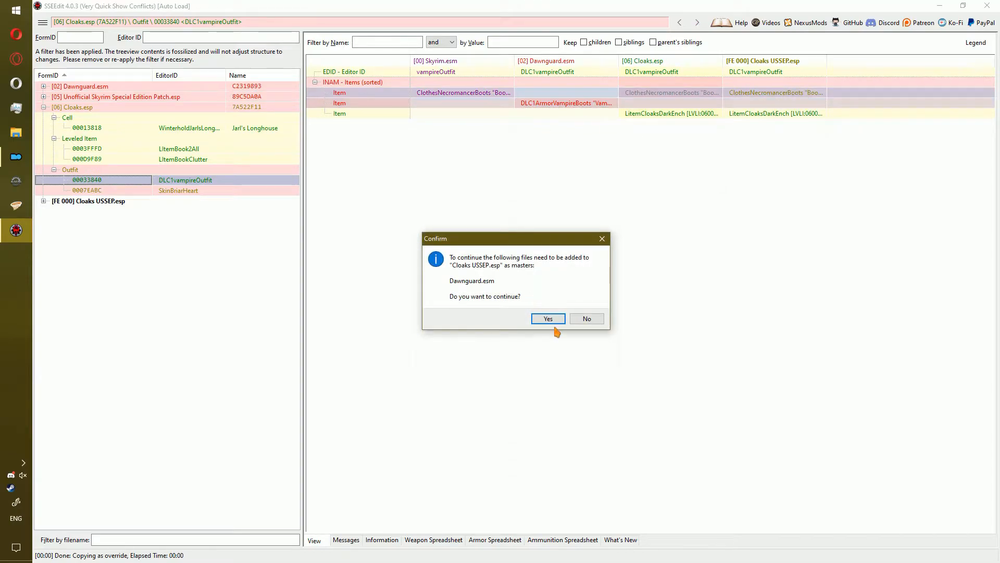
left_click(550, 320)
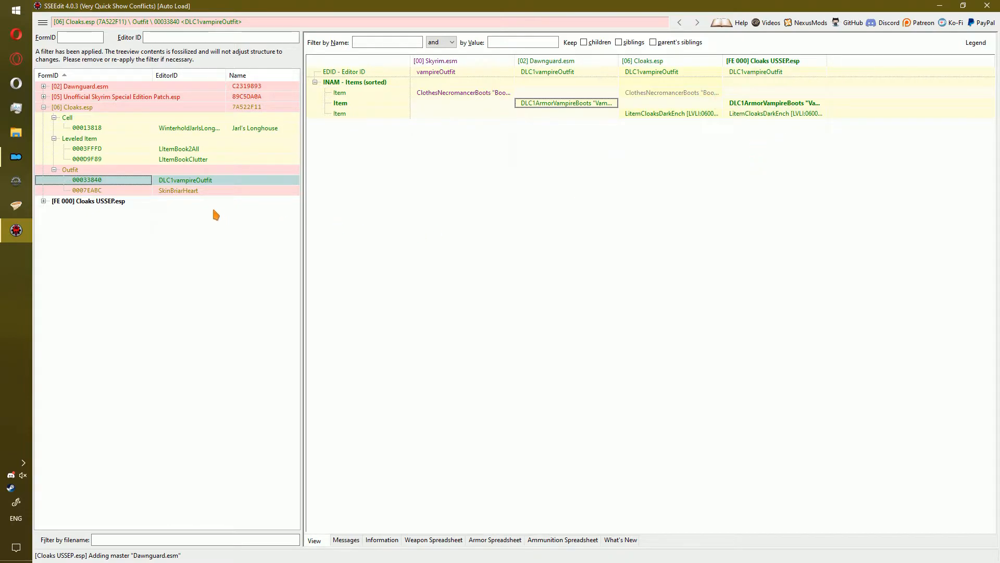
- Copy SkinBriarHeart from Cloaks.esp as an override into Cloaks USSEP.esp and add the Unofficial Patch's USKPArmorBriarHeartBody item, accepting that patch as a master
left_click(167, 190)
right_click(641, 57)
left_click(678, 63)
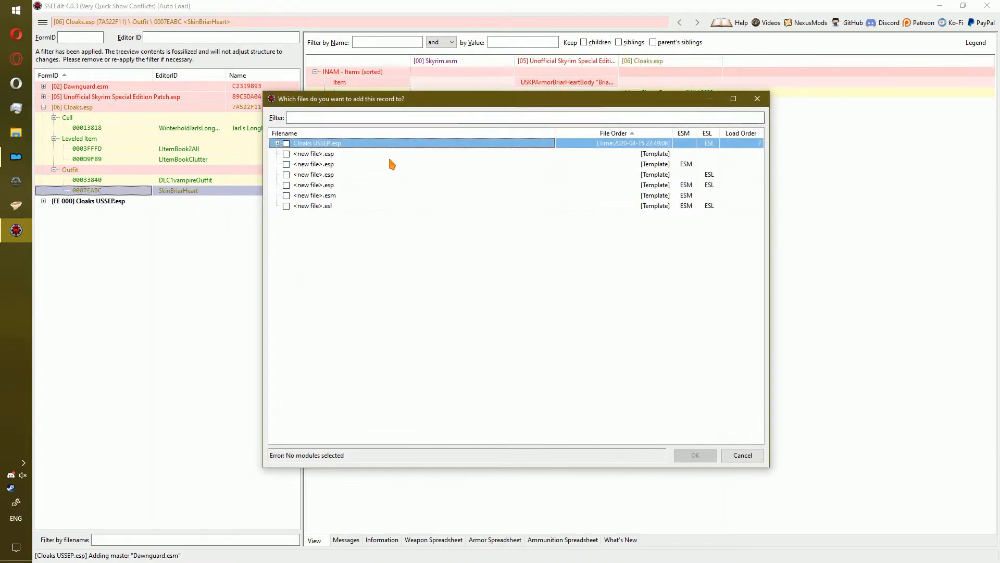
double_click(350, 145)
left_click_drag(573, 82, 784, 85)
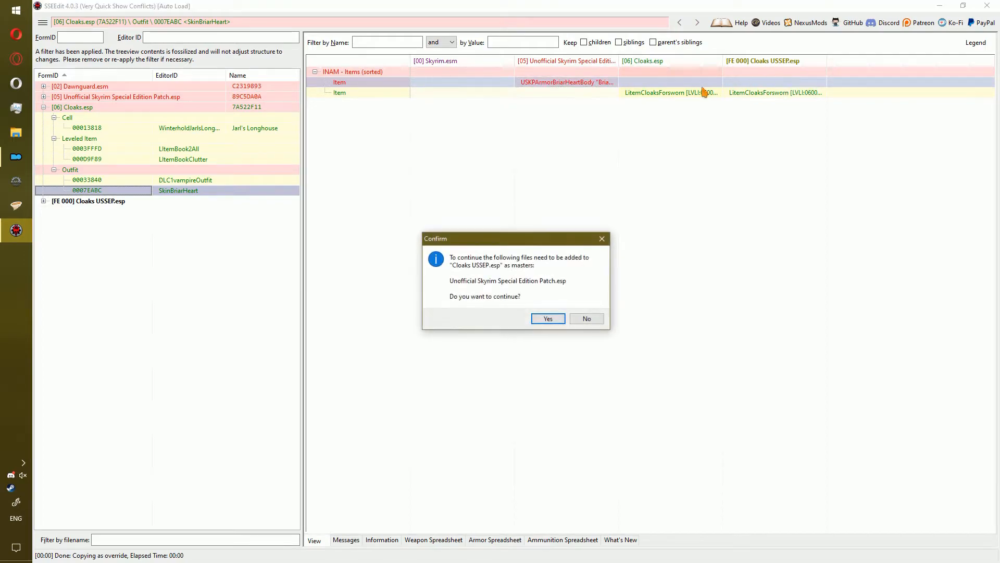
left_click(548, 317)
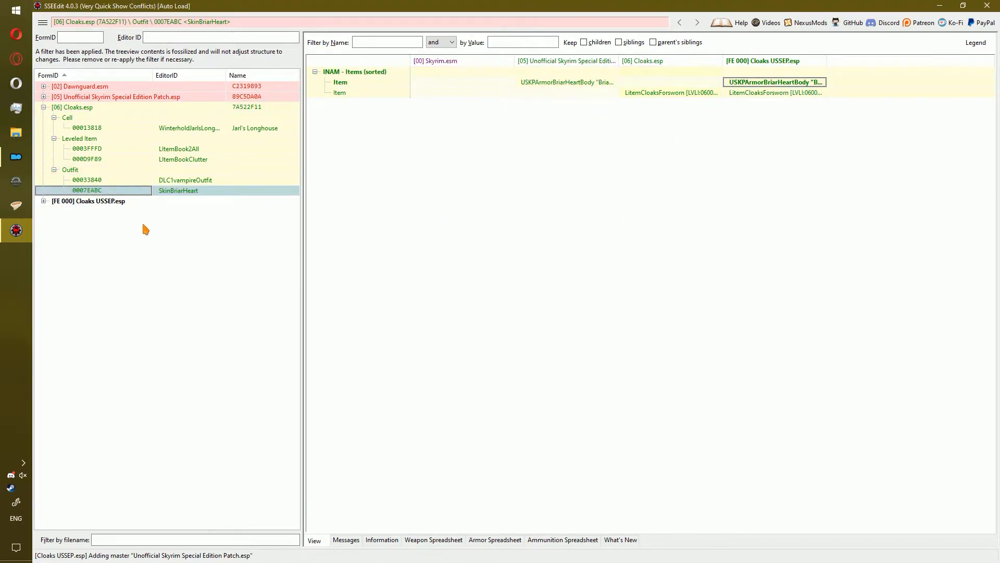
- Add HearthFires.esm and Dragonborn.esm as masters of Cloaks USSEP.esp, then close SSEEdit and save the patch
right_click(141, 201)
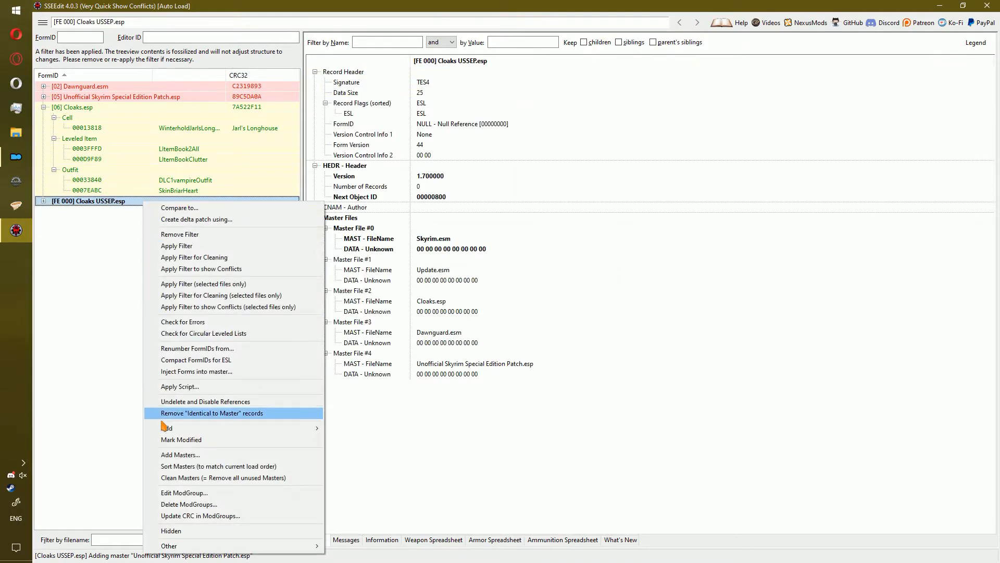
left_click(180, 454)
right_click(417, 328)
left_click(432, 334)
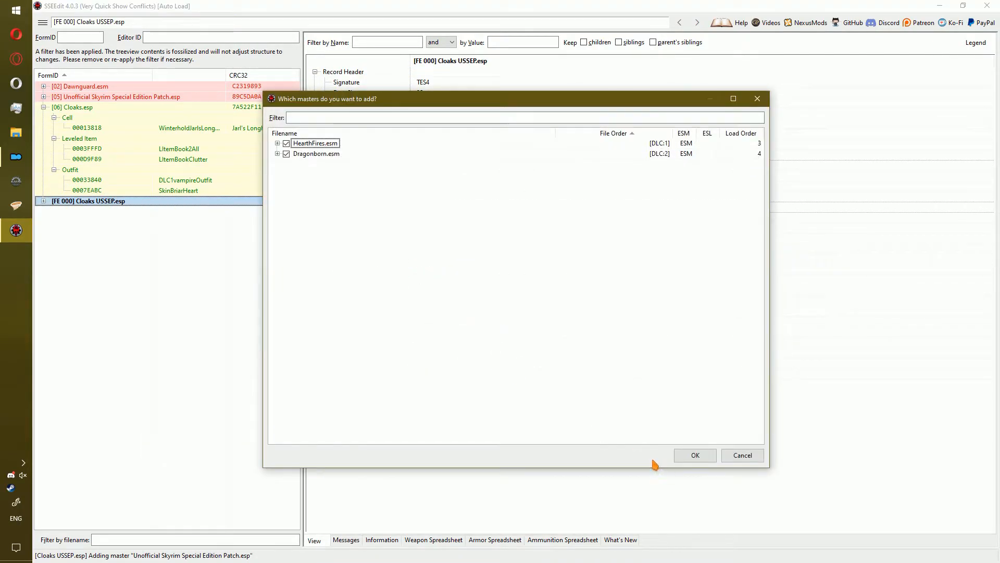
left_click(689, 449)
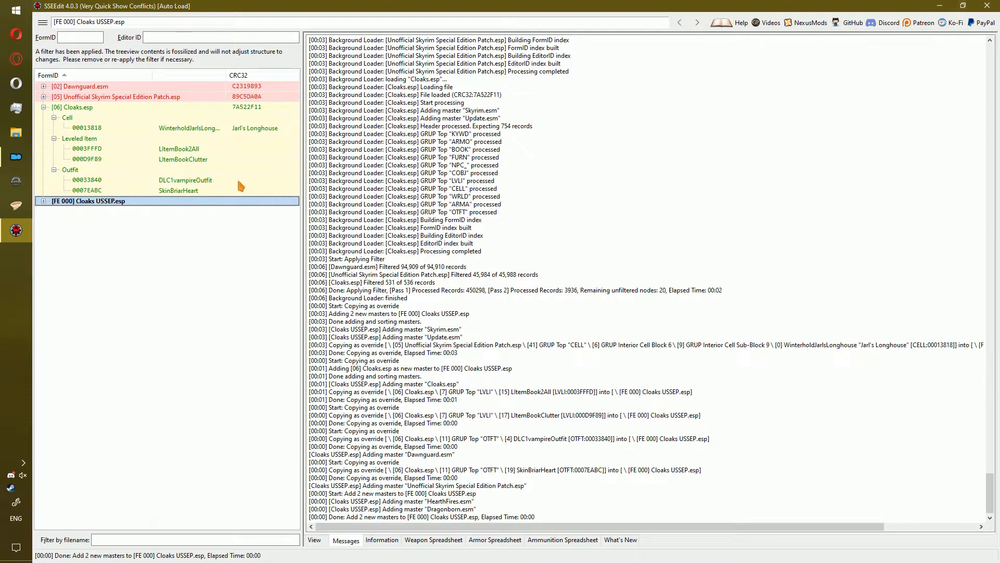
left_click(986, 5)
left_click(573, 457)
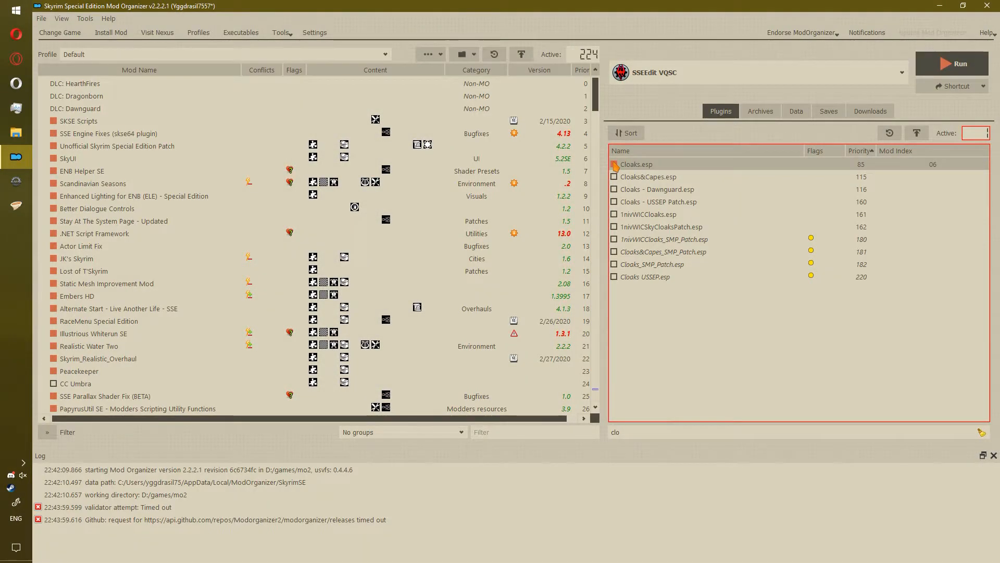
- Disable Cloaks.esp, enable Cloaks&Capes.esp and run SSEEdit VQSC again
left_click(615, 164)
left_click(614, 177)
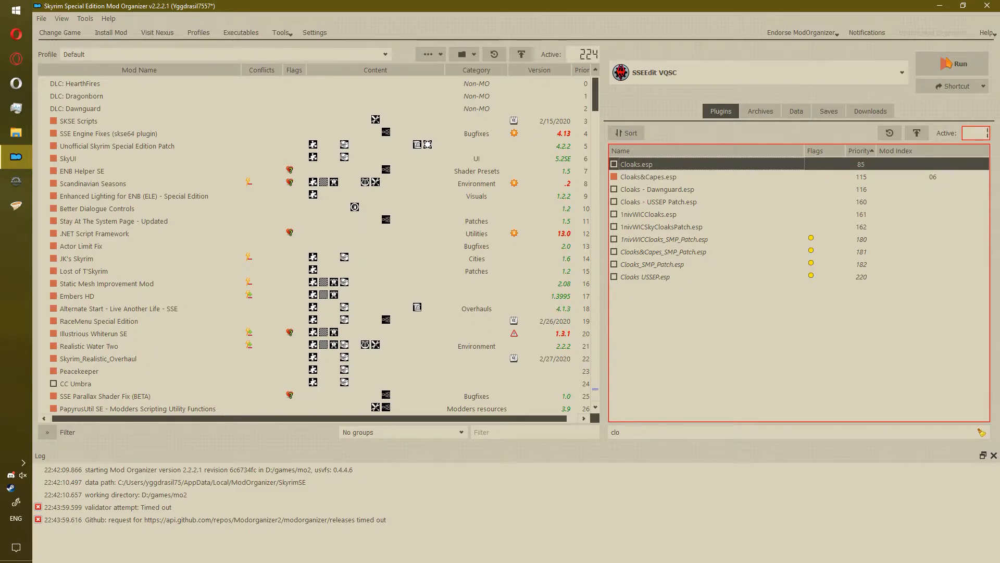
left_click(946, 60)
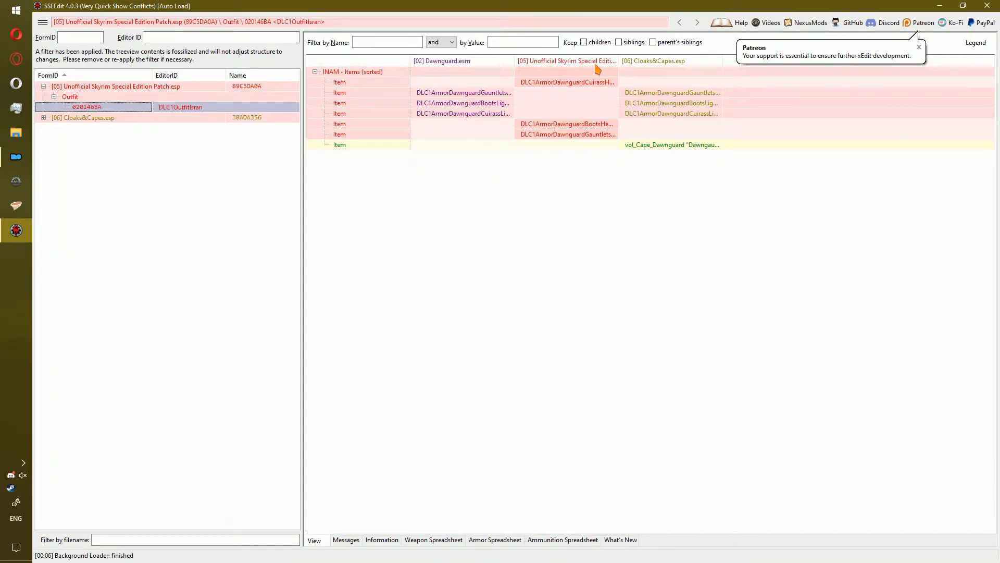
- Copy DLC1OutfitIsran from the Unofficial Patch as an override into a new ESL-flagged "Cloaks And Capes USSEP" and add vol_Cape_Dawnguard, accepting Cloaks&Capes.esp as a master
right_click(590, 66)
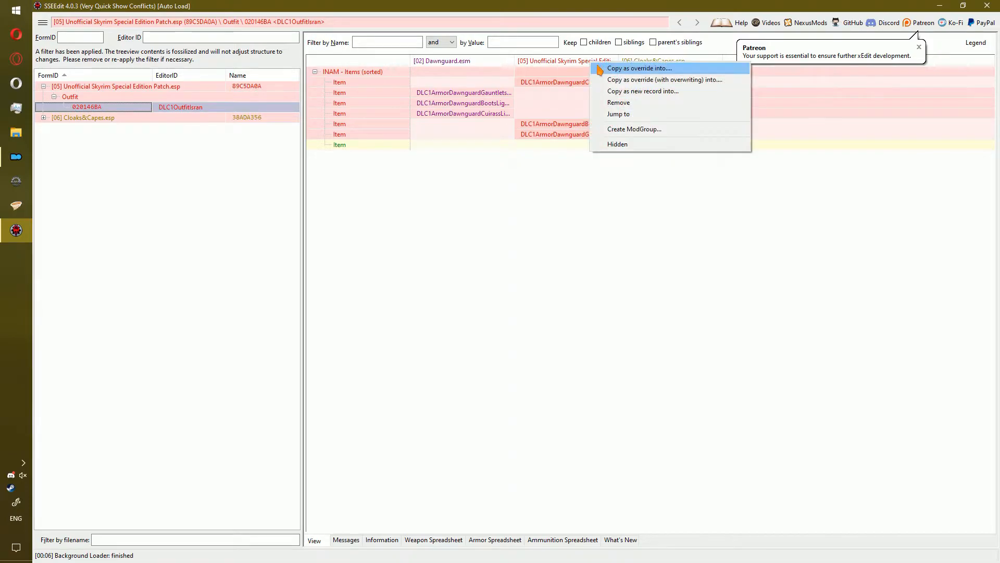
left_click(609, 69)
left_click(573, 342)
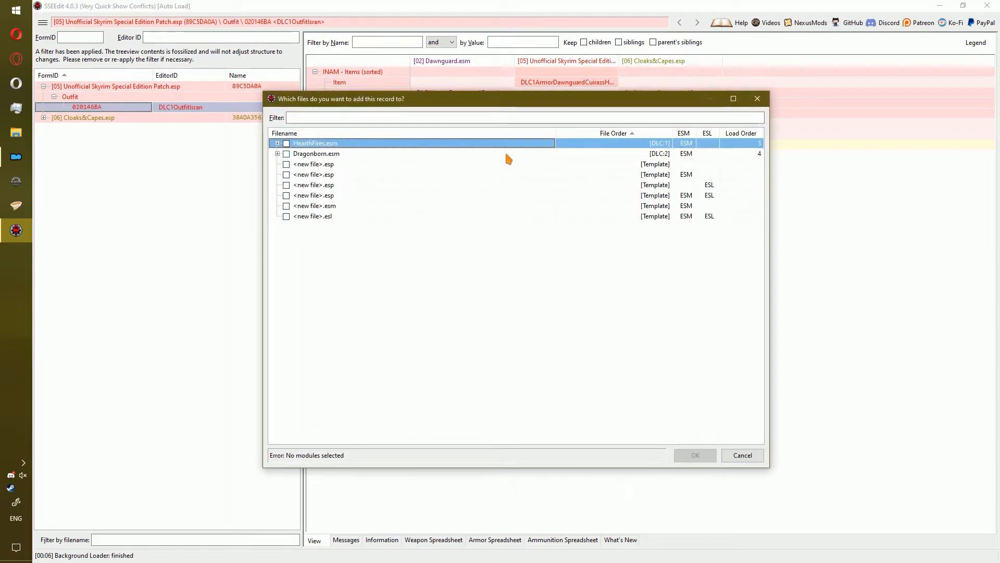
double_click(685, 195)
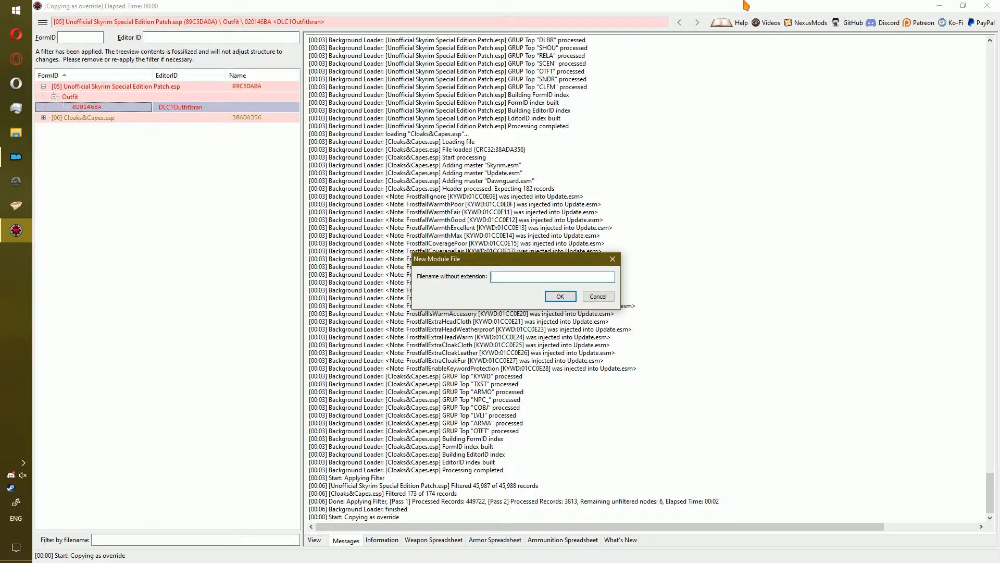
type("Cloaks And Capes USSEP")
key("Return")
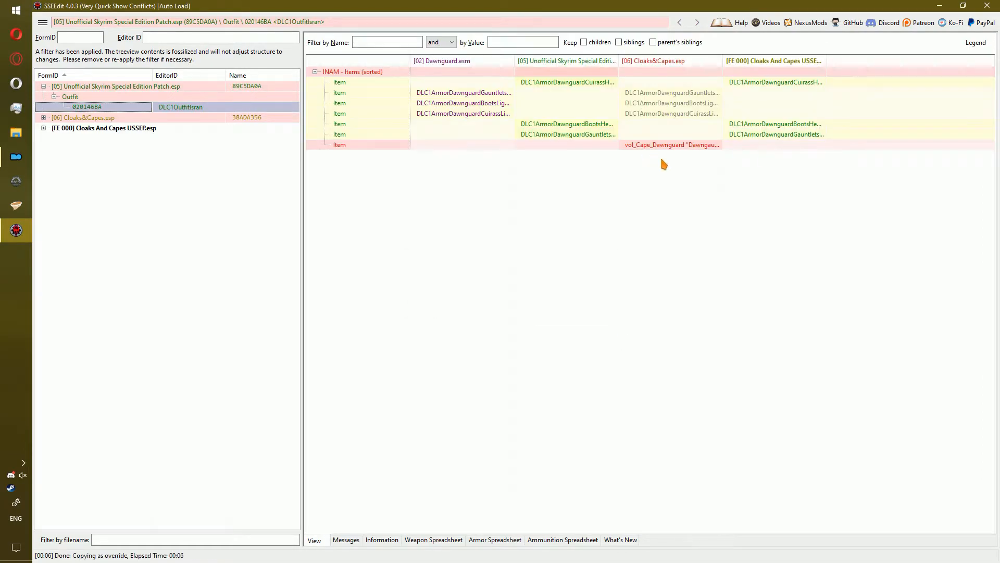
left_click_drag(643, 147, 748, 150)
left_click(547, 319)
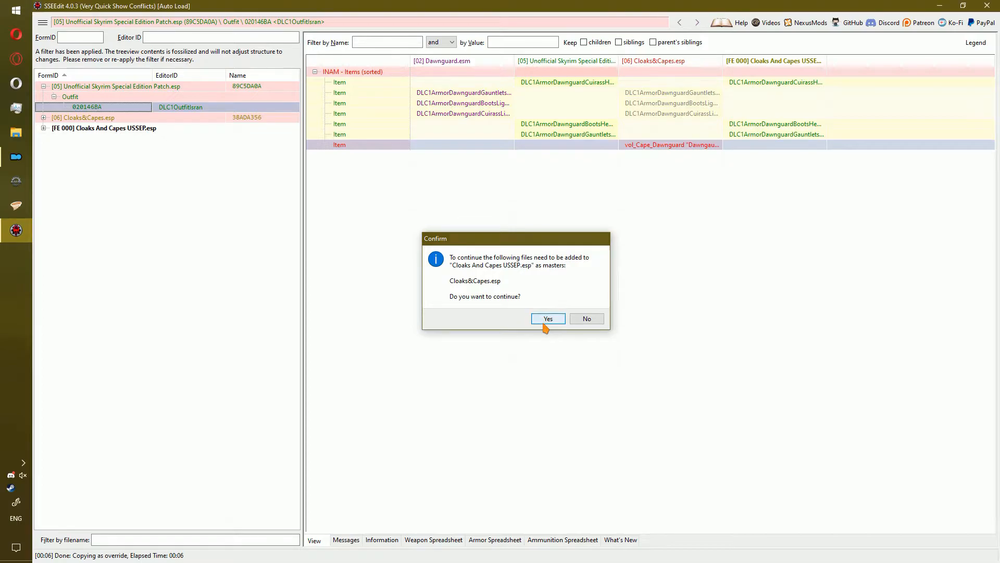
- Add Update.esm, HearthFires.esm, Dragonborn.esm and the Unofficial Patch as masters of Cloaks And Capes USSEP.esp, save it and close SSEEdit
right_click(159, 130)
left_click(197, 386)
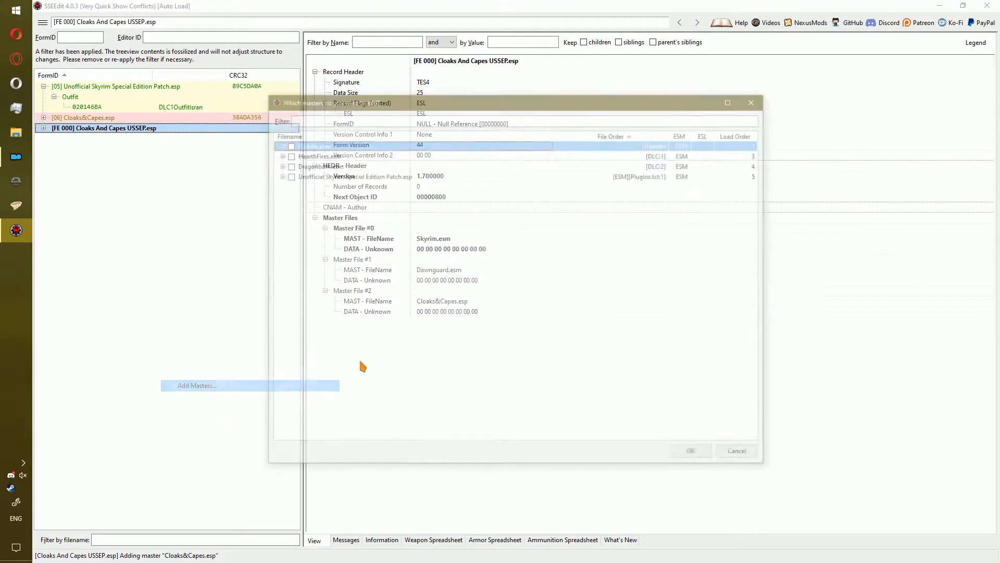
right_click(414, 348)
left_click(439, 355)
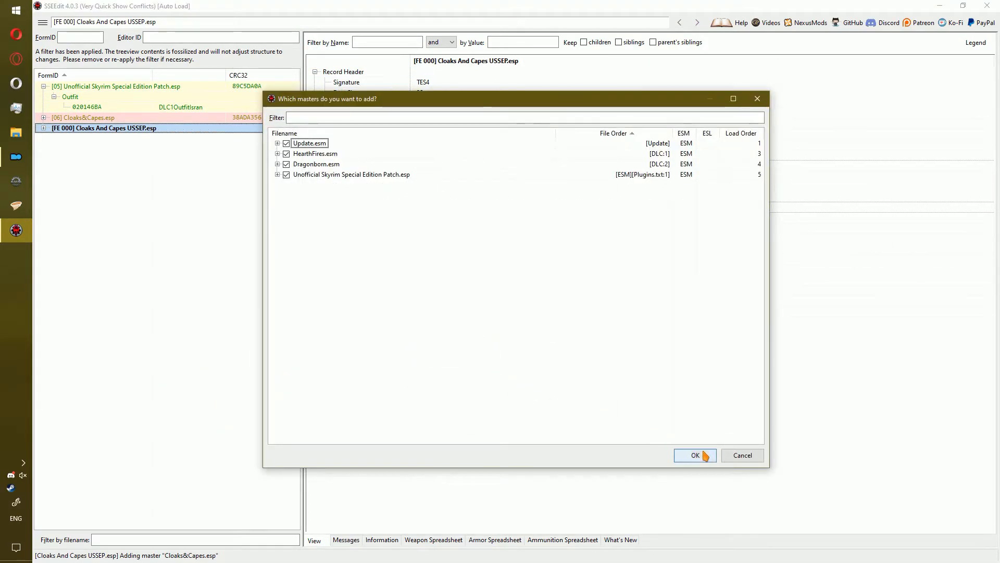
left_click(695, 455)
key("ctrl+s")
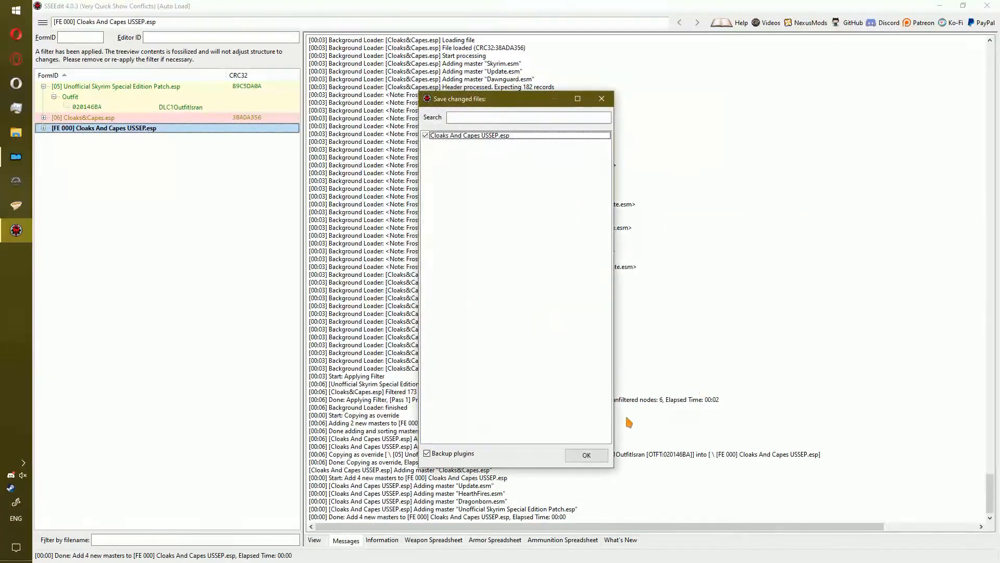
left_click(586, 455)
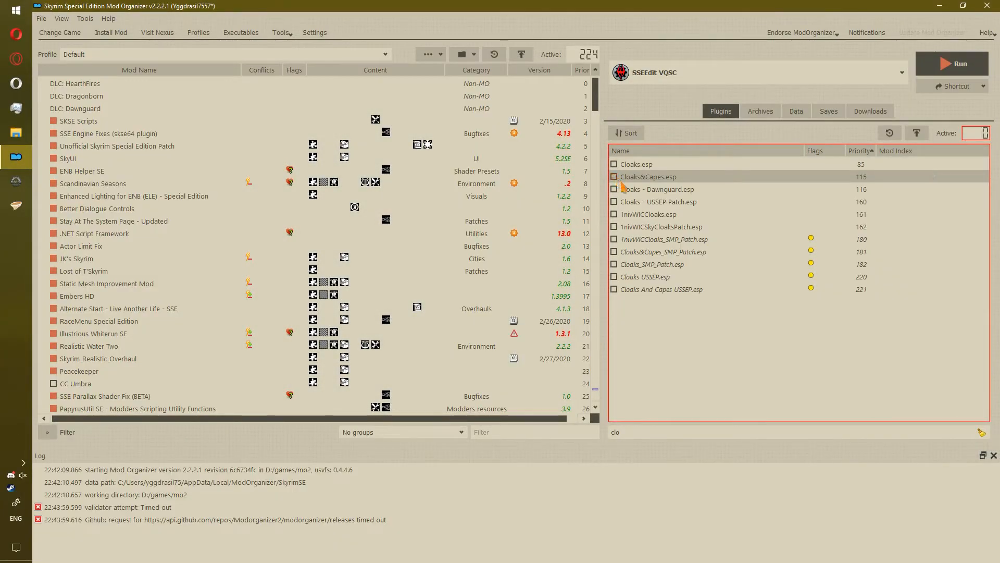
- Enable Cloaks - Dawnguard.esp and Cloaks USSEP.esp, check them for conflicts in SSEEdit VQSC, close it and disable both plugins
left_click(614, 189)
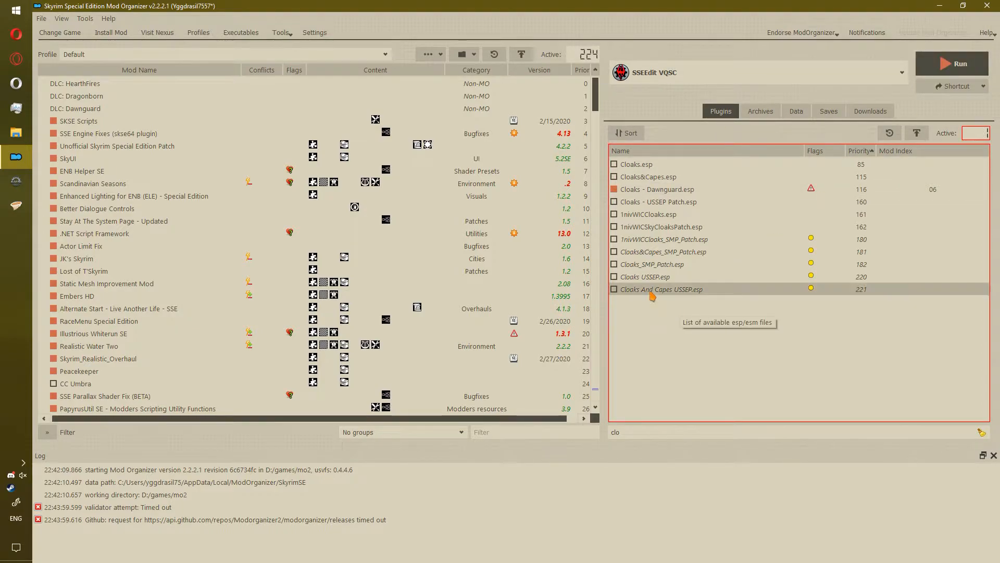
mouse_move(808, 195)
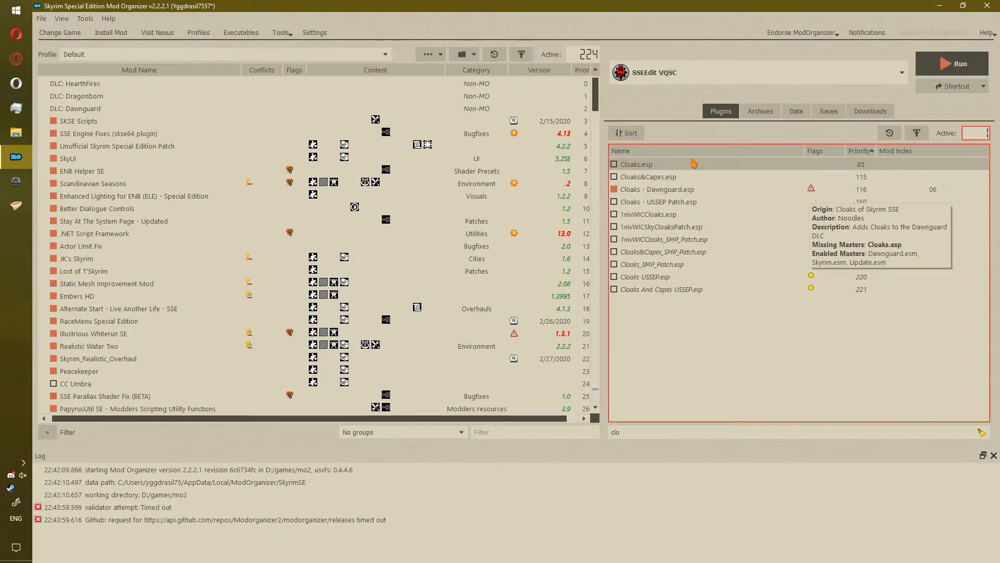
left_click(613, 277)
left_click(952, 73)
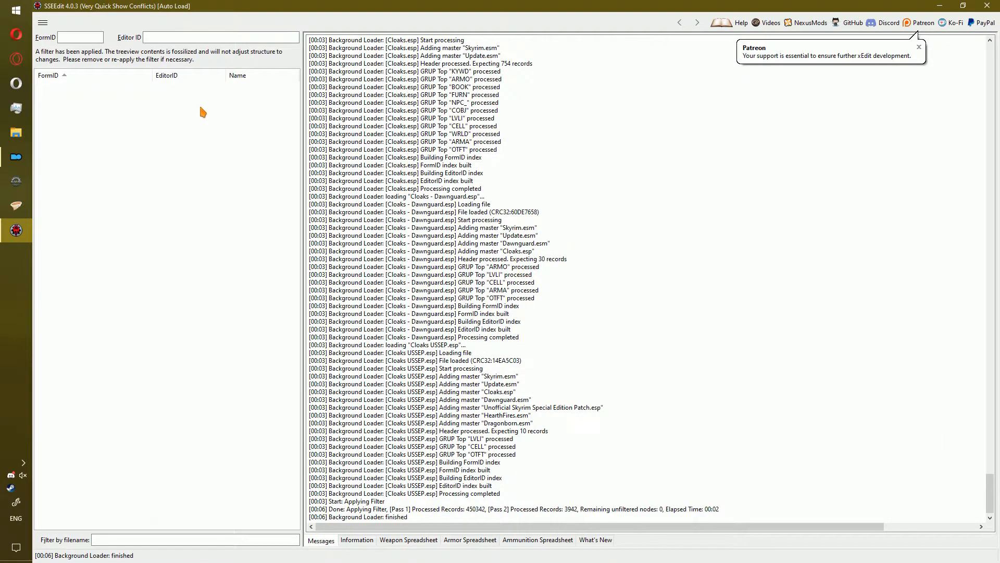
left_click(987, 5)
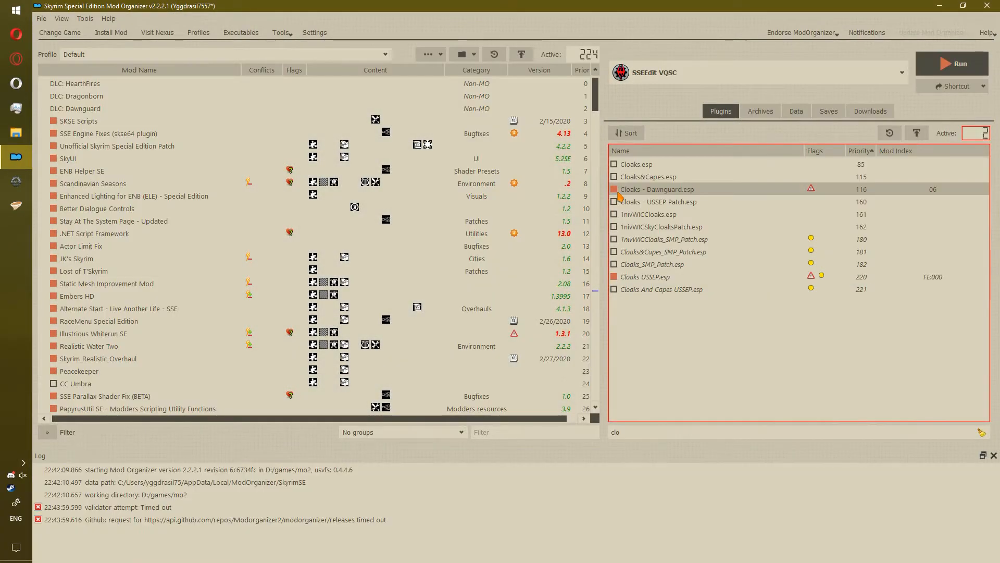
left_click(614, 189)
left_click(614, 276)
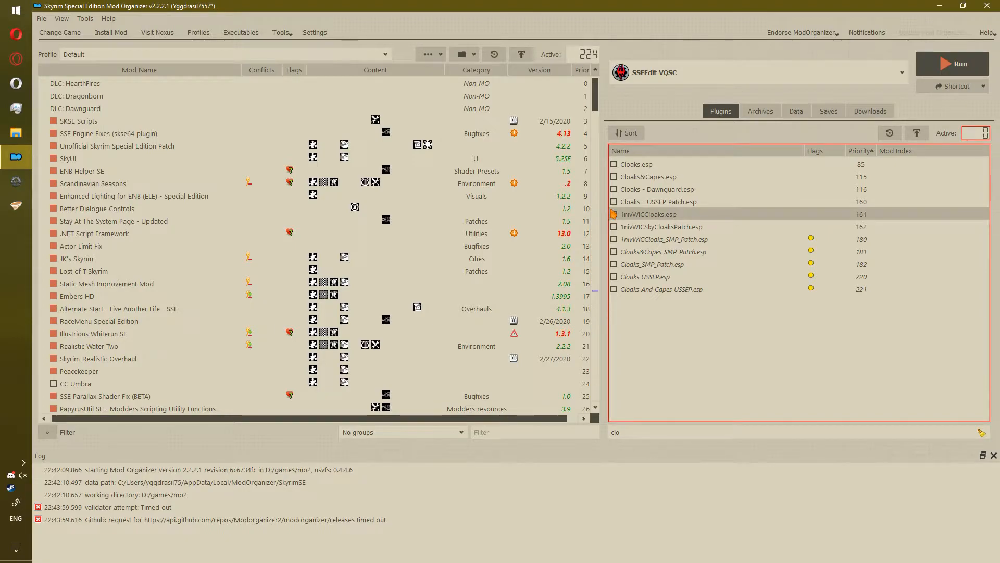
- Enable Cloaks.esp and Cloaks - USSEP Patch.esp, inspect the patch's SkinBriarHeart outfit in SSEEdit VQSC and close it
left_click(693, 205)
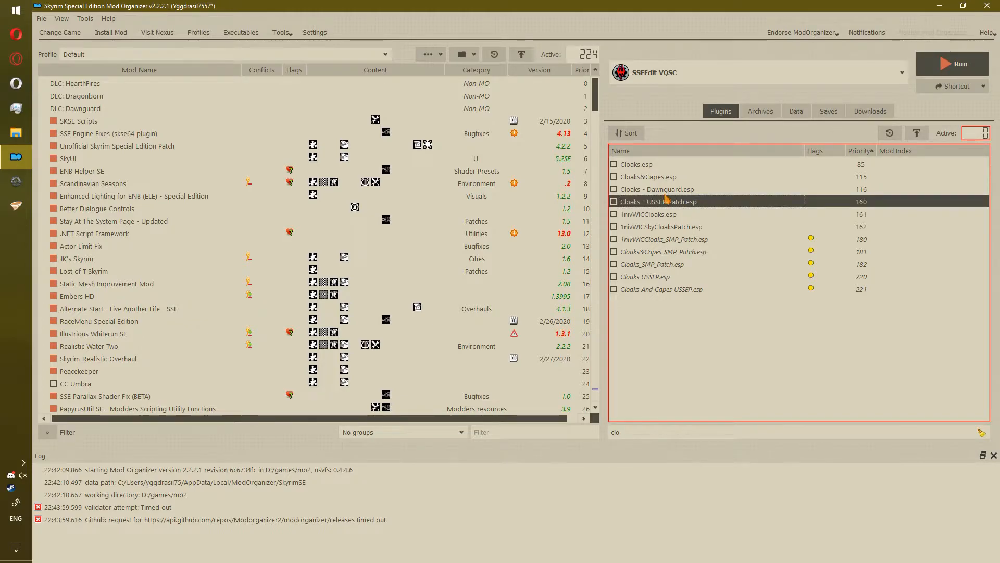
left_click(614, 202)
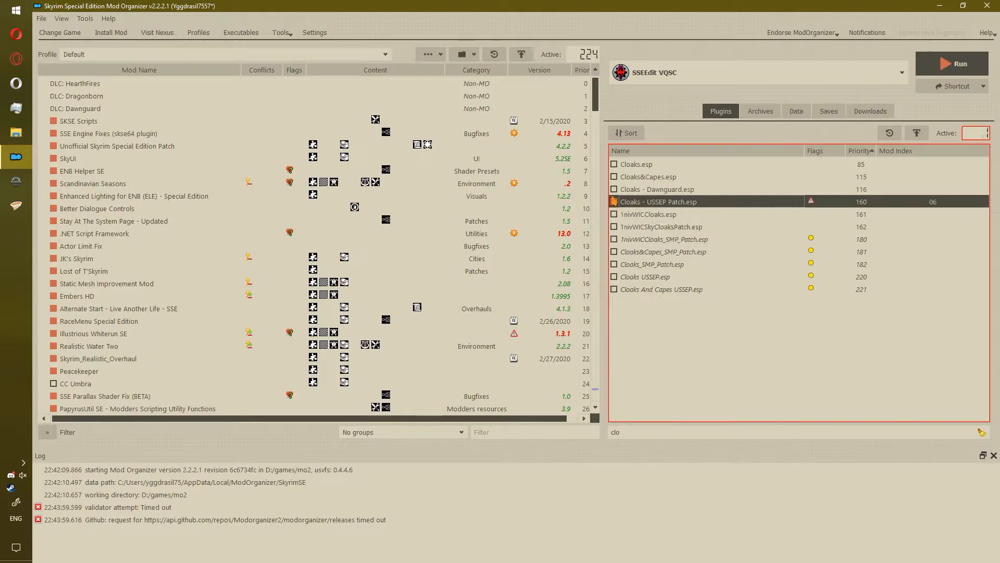
left_click(953, 64)
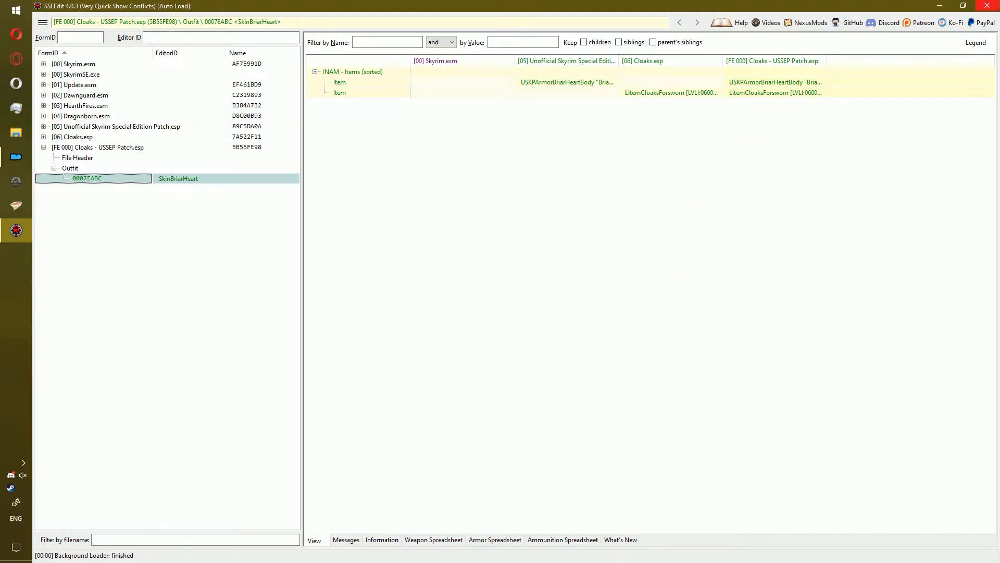
left_click(988, 6)
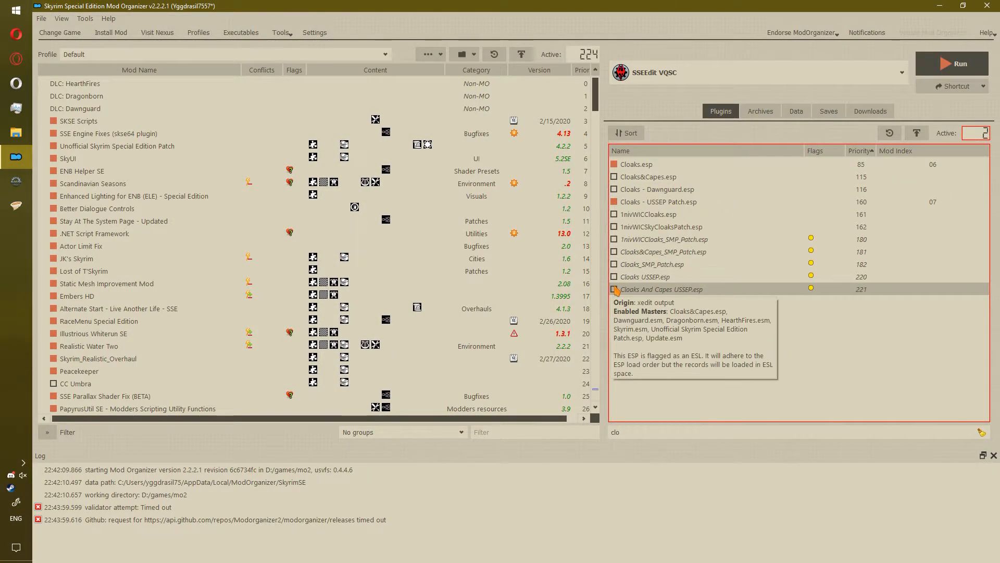
- Enable Cloaks USSEP.esp, run SSEEdit VQSC and remove the conflict filter from the plugin tree
left_click(614, 280)
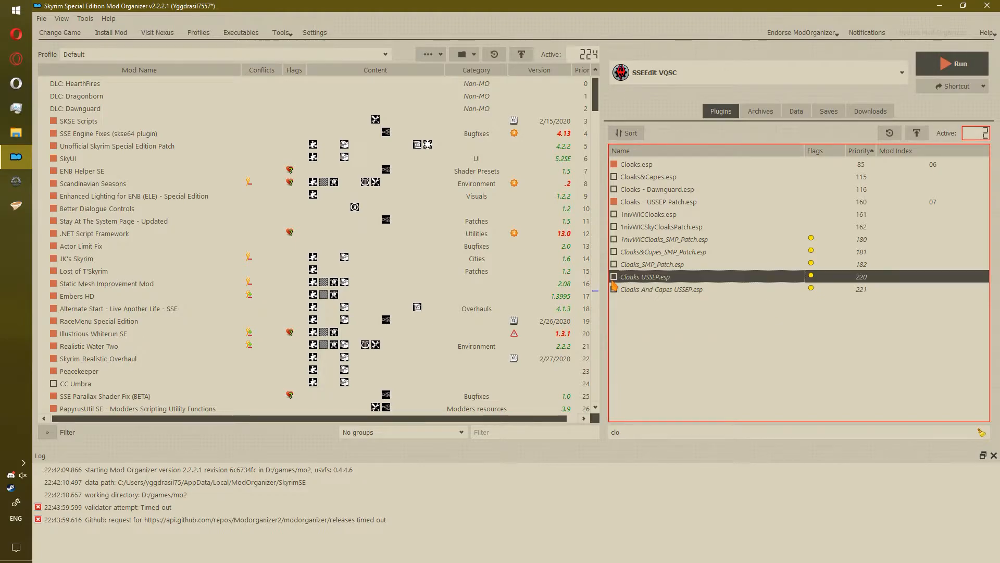
left_click(614, 276)
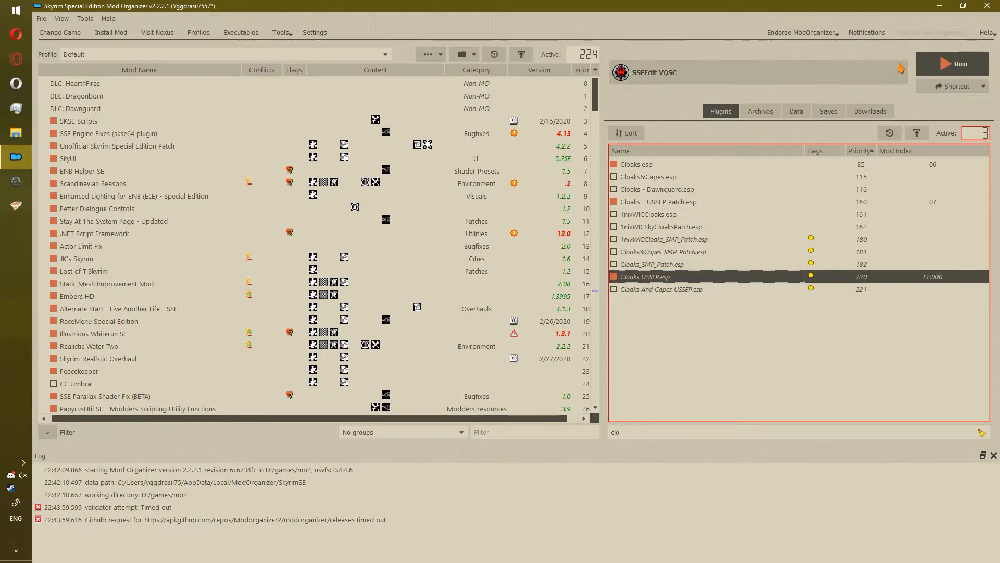
left_click(953, 64)
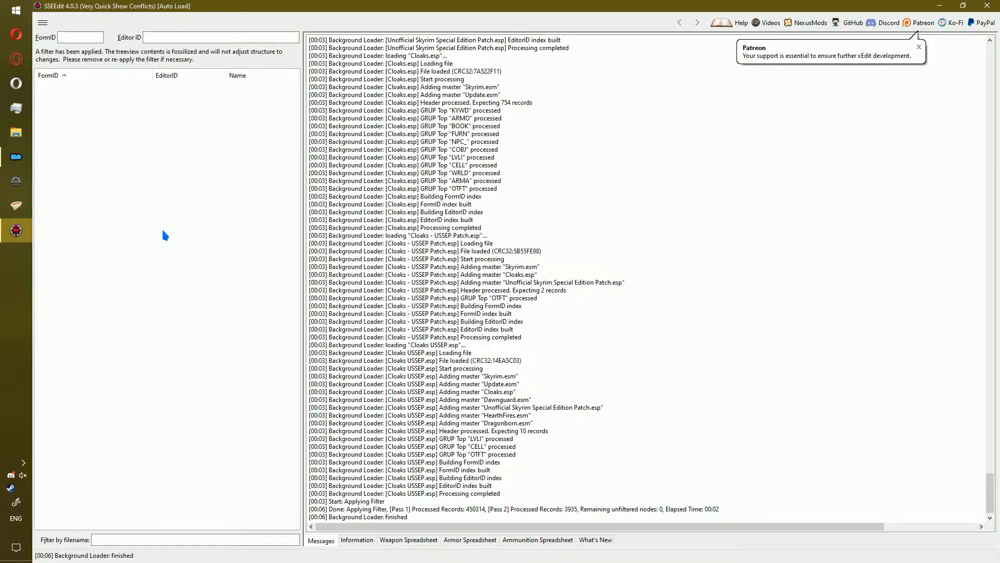
right_click(164, 232)
left_click(185, 238)
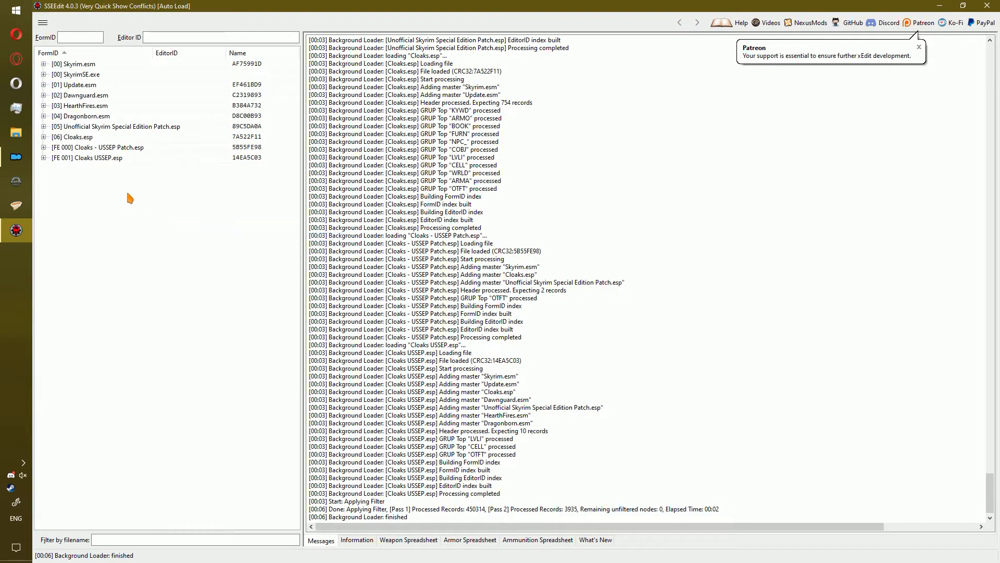
- Add Cloaks - USSEP Patch.esp as a master of Cloaks USSEP.esp, save the plugin and close SSEEdit
right_click(83, 159)
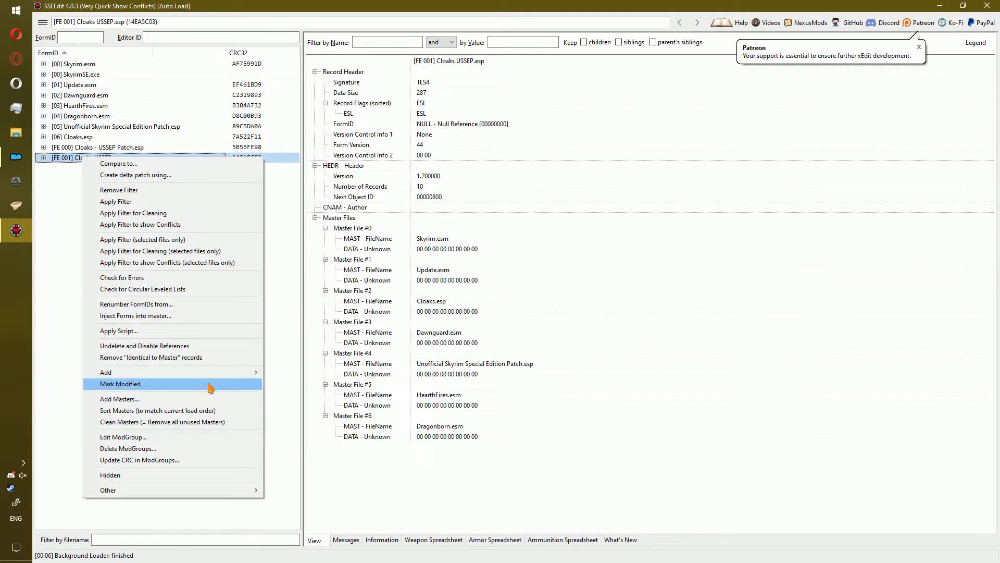
left_click(219, 399)
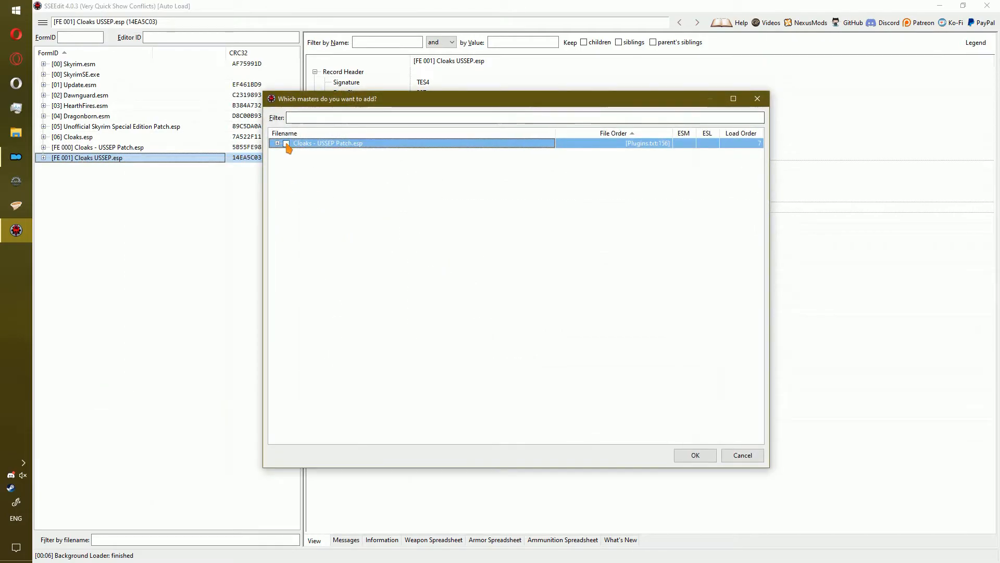
left_click(682, 451)
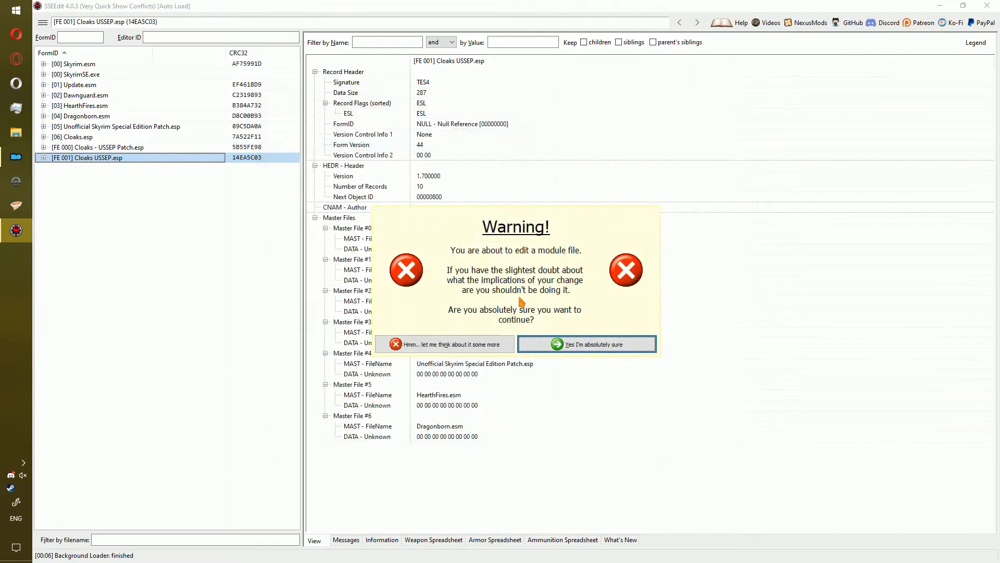
left_click(611, 347)
key("ctrl+s")
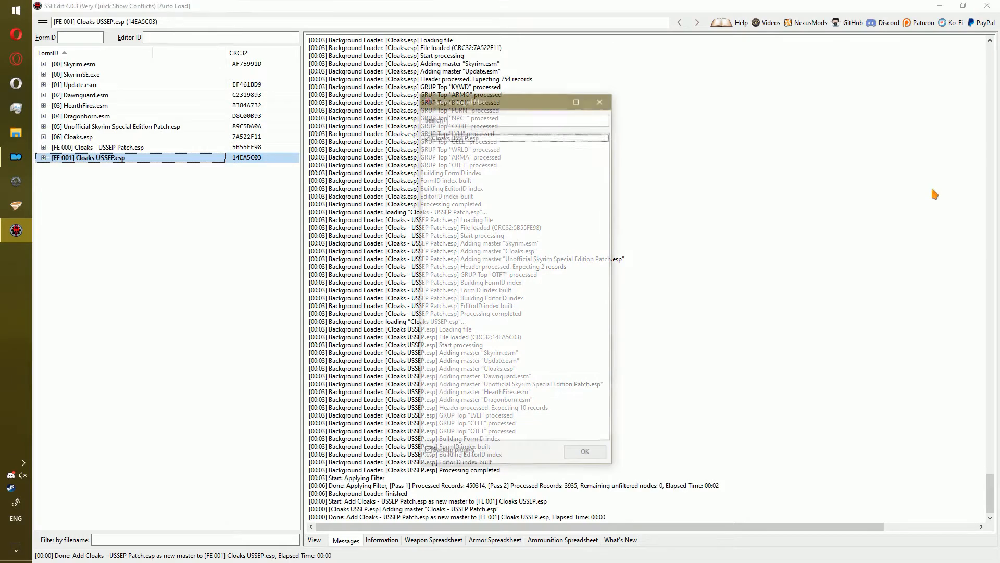
left_click(587, 457)
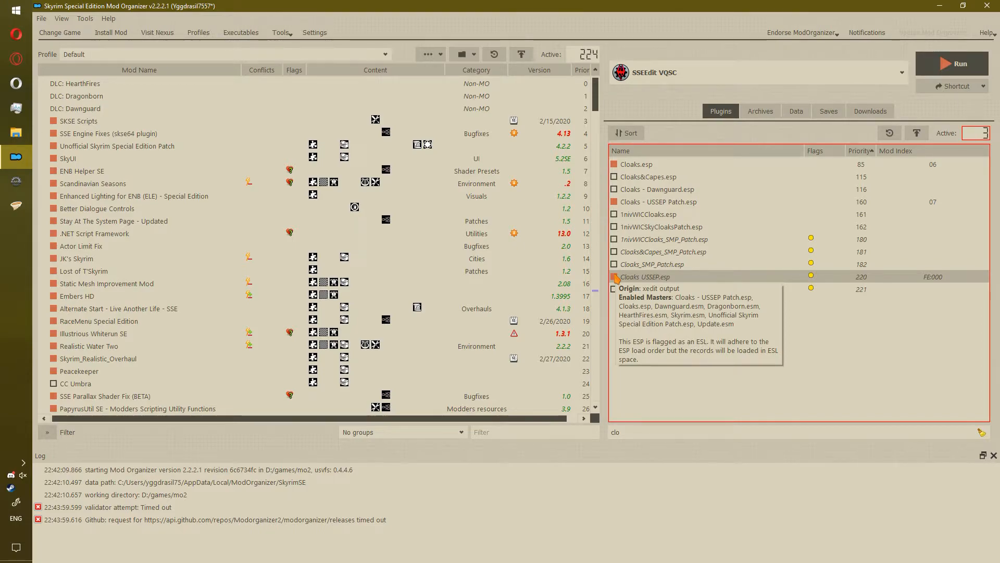
- Disable Cloaks USSEP.esp, Cloaks - USSEP Patch.esp and Cloaks.esp, enable 1nivWICCloaks.esp and run SSEEdit VQSC
left_click(614, 276)
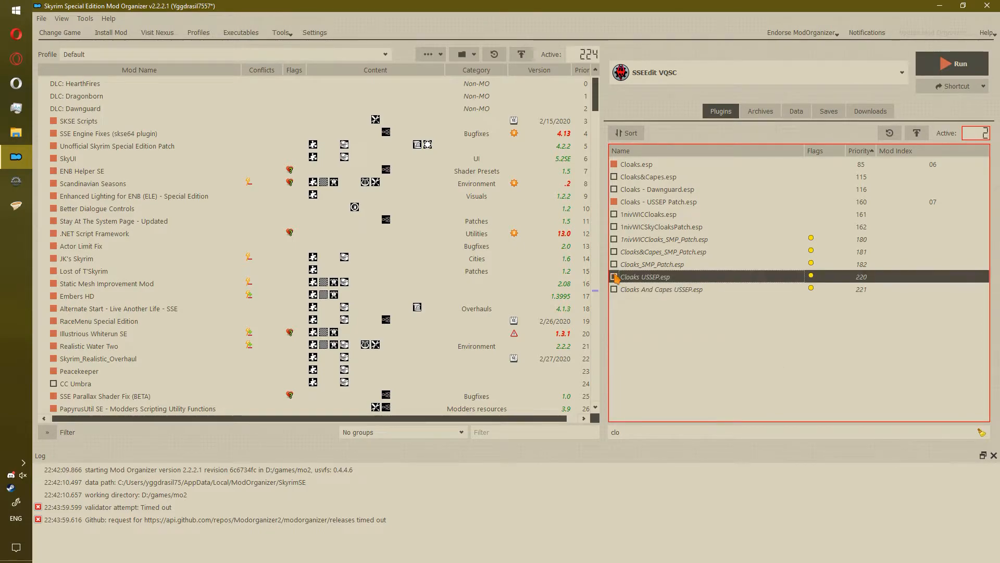
left_click(614, 202)
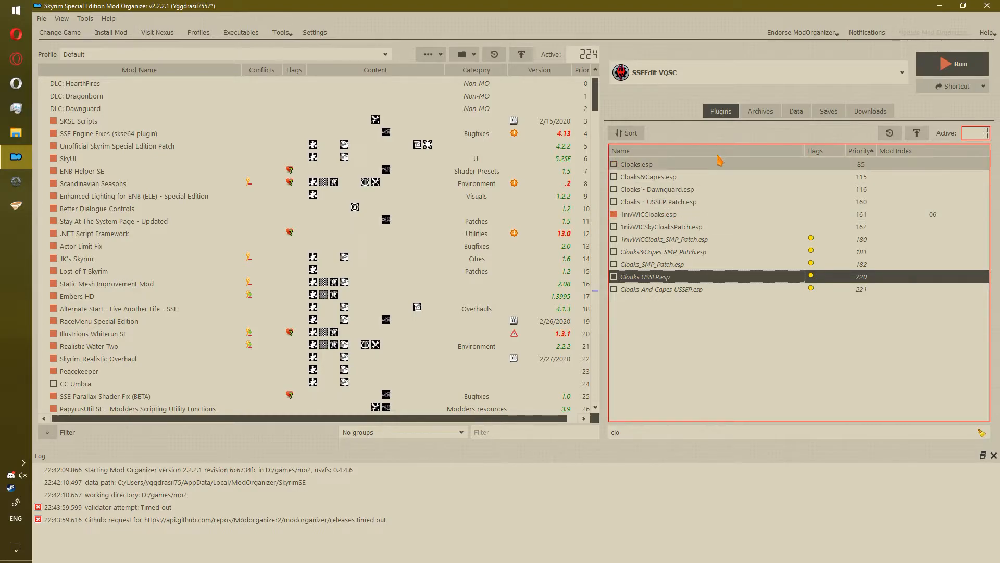
left_click(925, 65)
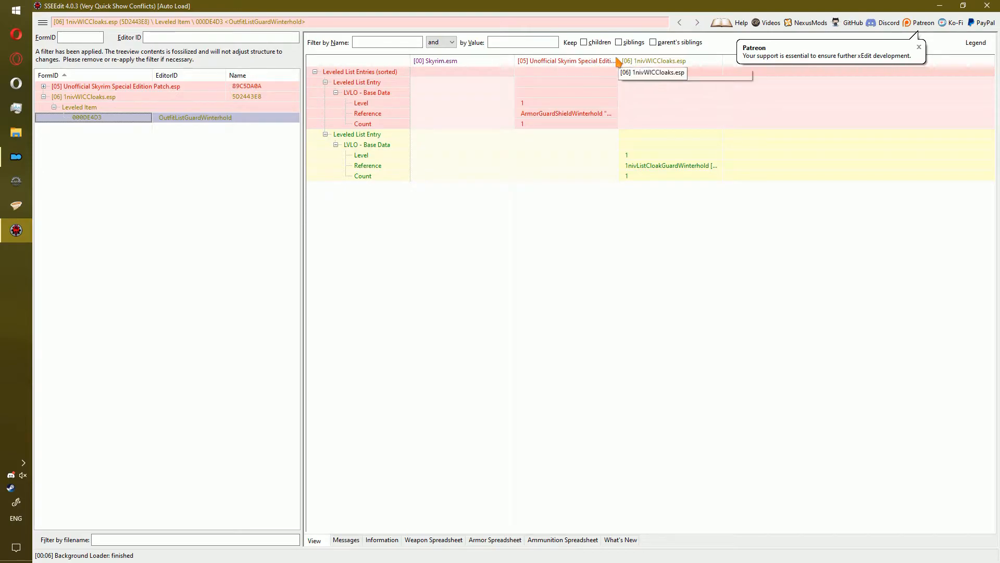
- Copy OutfitListGuardWinterhold from 1nivWICCloaks.esp as an override into a new plugin file, accepting the module edit warning
right_click(627, 63)
left_click(672, 67)
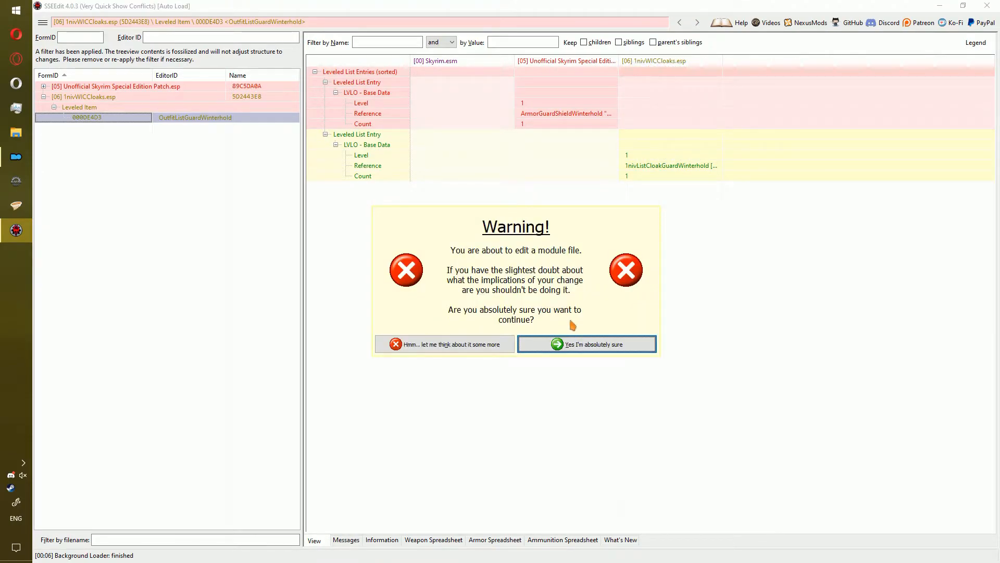
left_click(571, 343)
double_click(637, 166)
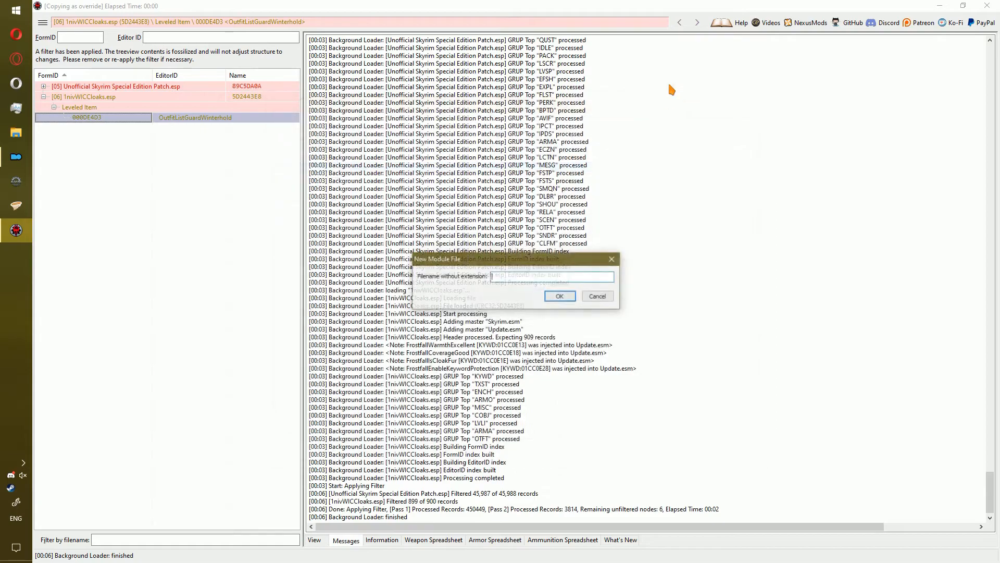
- Name the new override module WIC USSEP and copy the Unofficial Patch's ArmorGuardShieldWinterhold leveled list entry into it
type("WIC ")
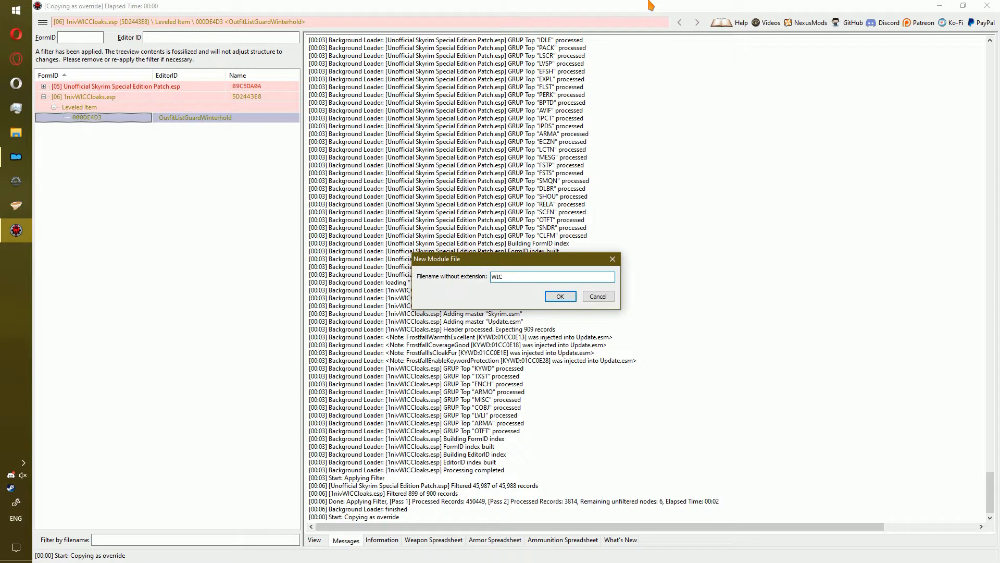
type("USSEP")
key("Return")
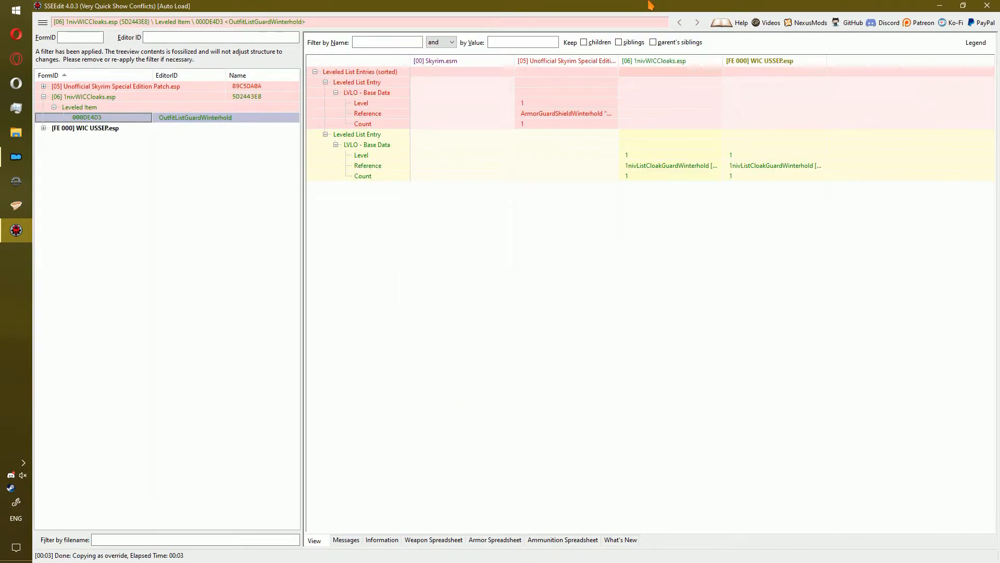
left_click_drag(573, 86, 784, 92)
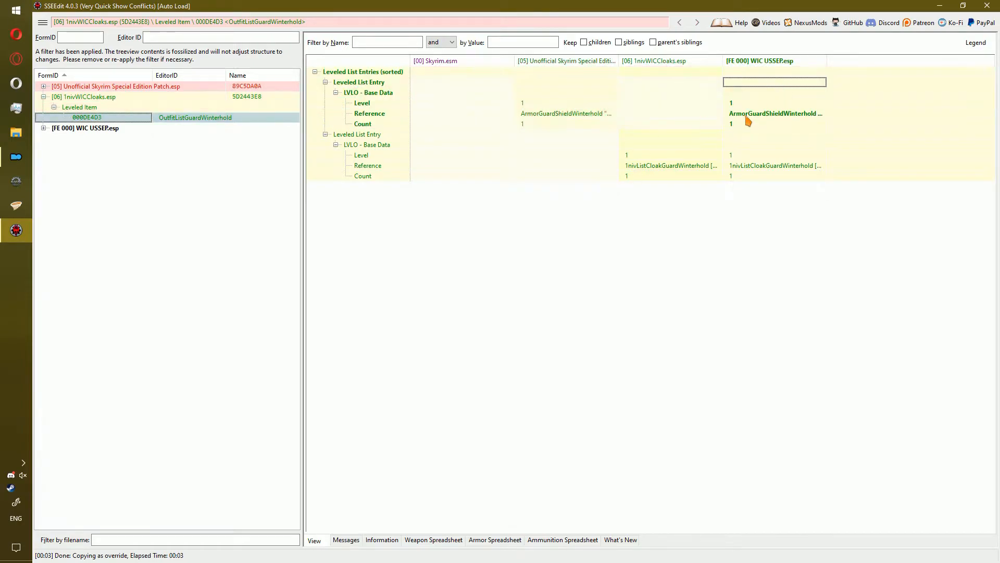
- Add the remaining masters, including Unofficial Skyrim Special Edition Patch.esp, to WIC USSEP.esp and save the plugin
right_click(146, 128)
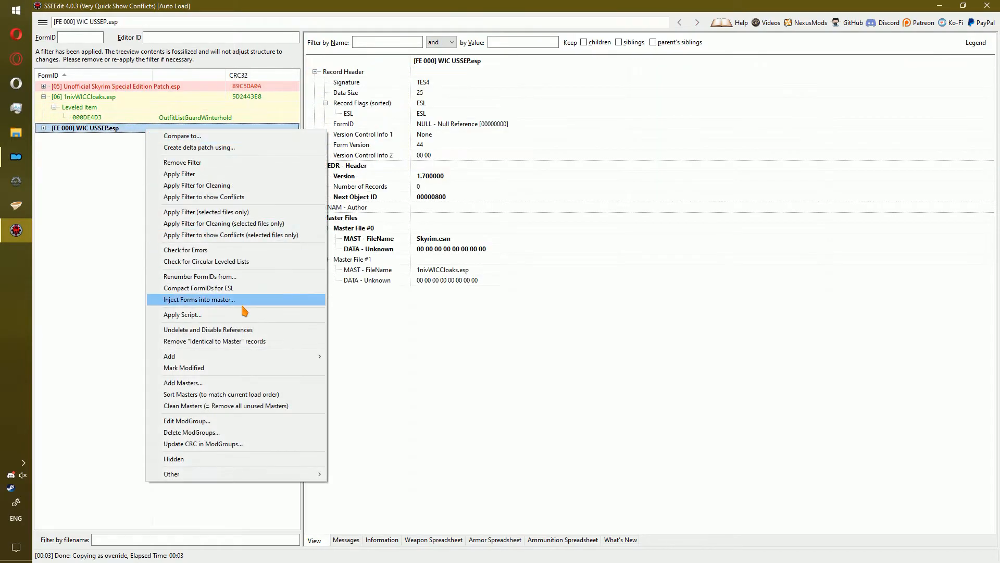
left_click(224, 382)
left_click(683, 454)
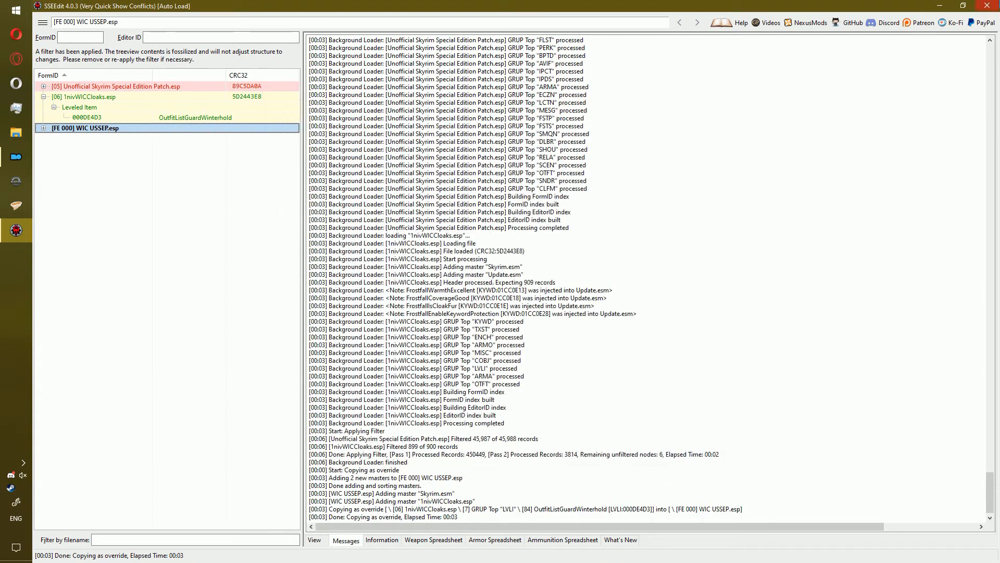
key("ctrl+s")
left_click(585, 455)
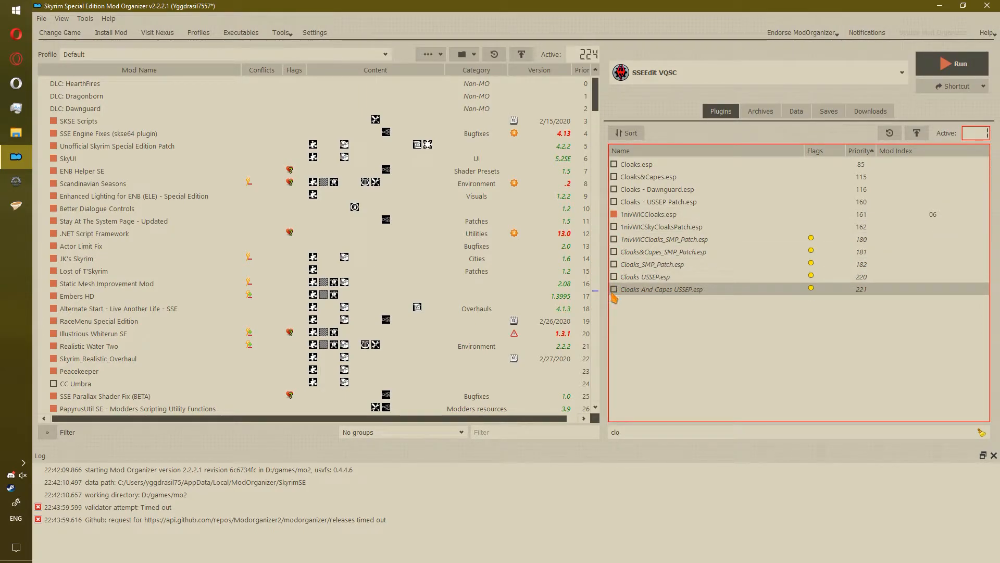
- Switch to Mod Organizer, filter the plugin list by "wic", and enable WIC USSEP.esp
double_click(615, 431)
type("wic")
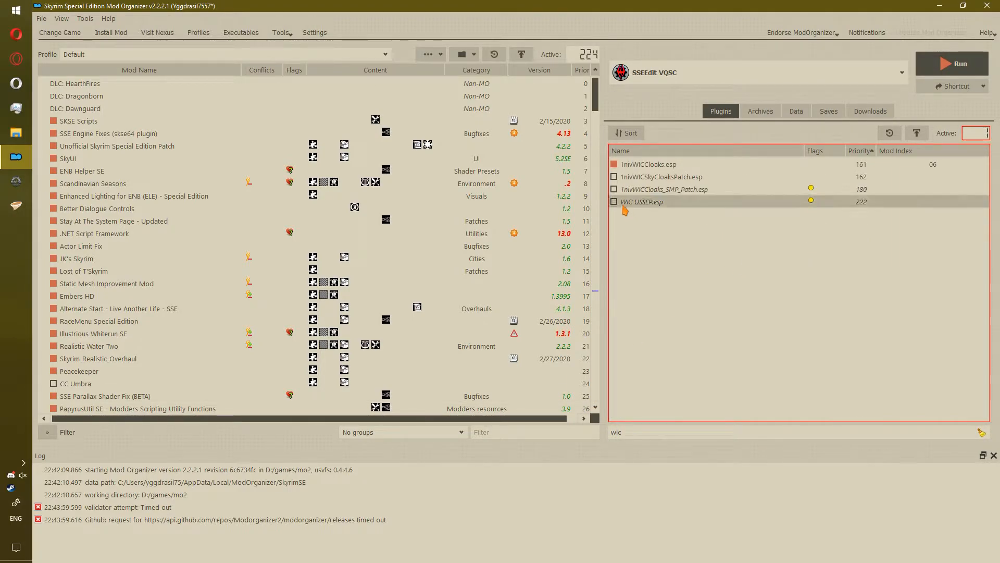
left_click(614, 202)
- Filter the plugins by "cloak", enable Cloaks USSEP.esp and 1nivWICSkyCloaksPatch.esp, and launch SSEEdit VQSC
double_click(659, 428)
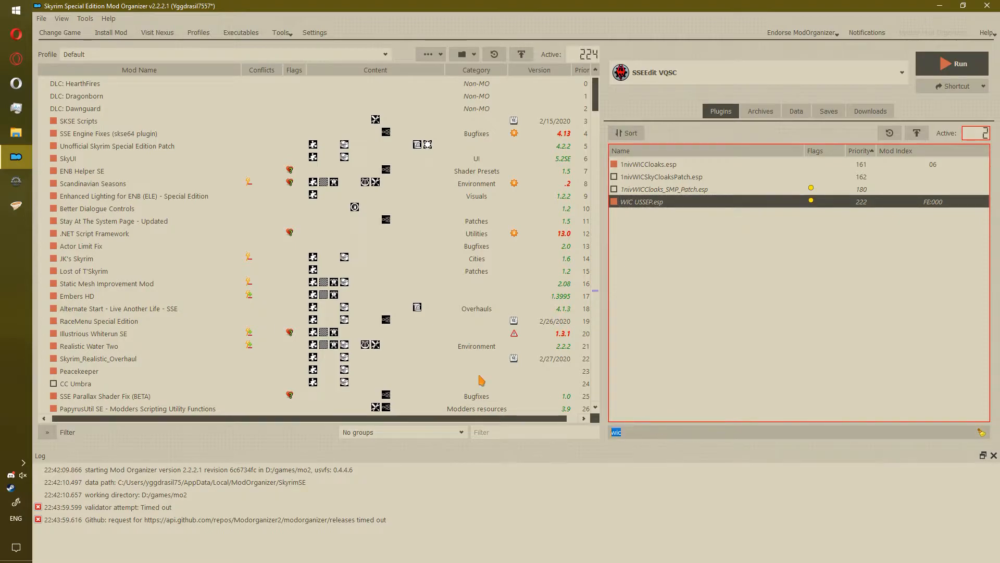
type("cloak")
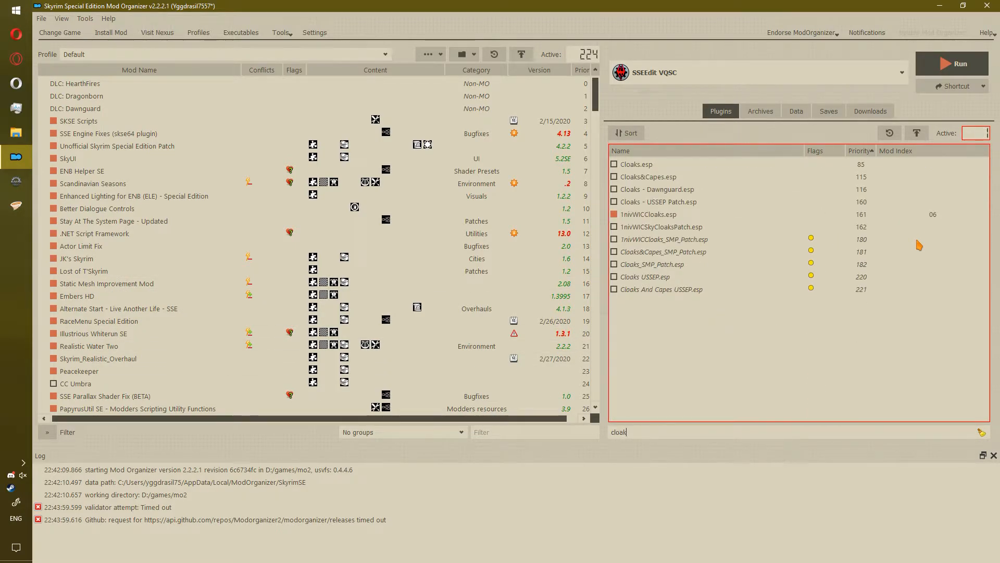
left_click(614, 276)
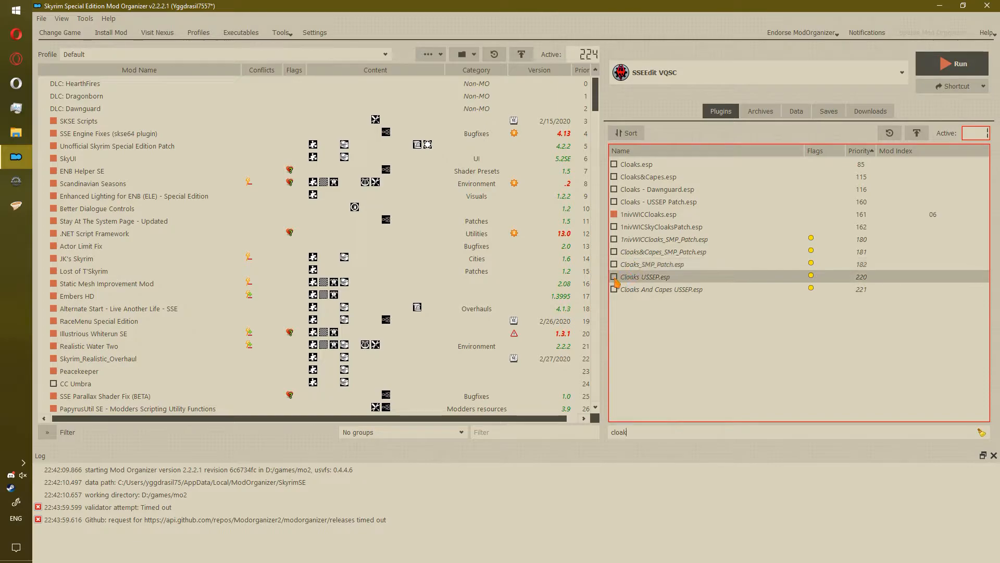
left_click(616, 228)
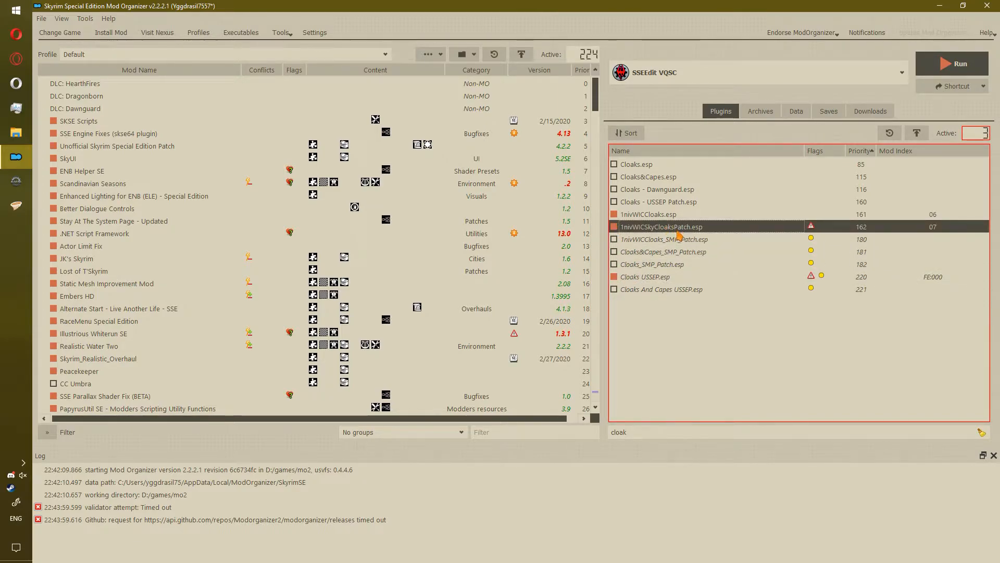
left_click(959, 62)
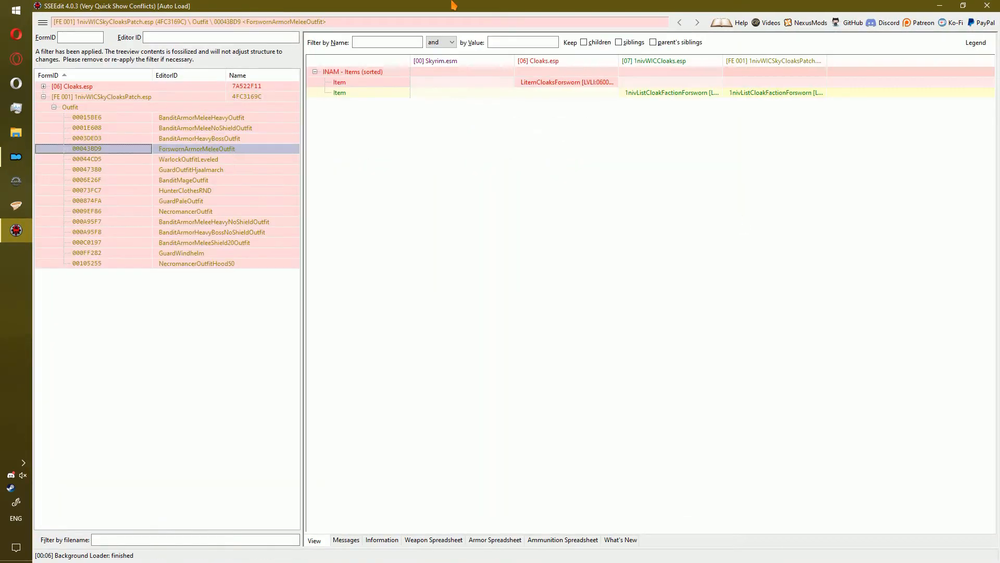
- Review the conflicting outfit records in 1nivWICSkyCloaksPatch.esp one after another, from ForswornArmorMeleeOutfit to NecromancerOutfitHood50
key("Down")
key("Down")
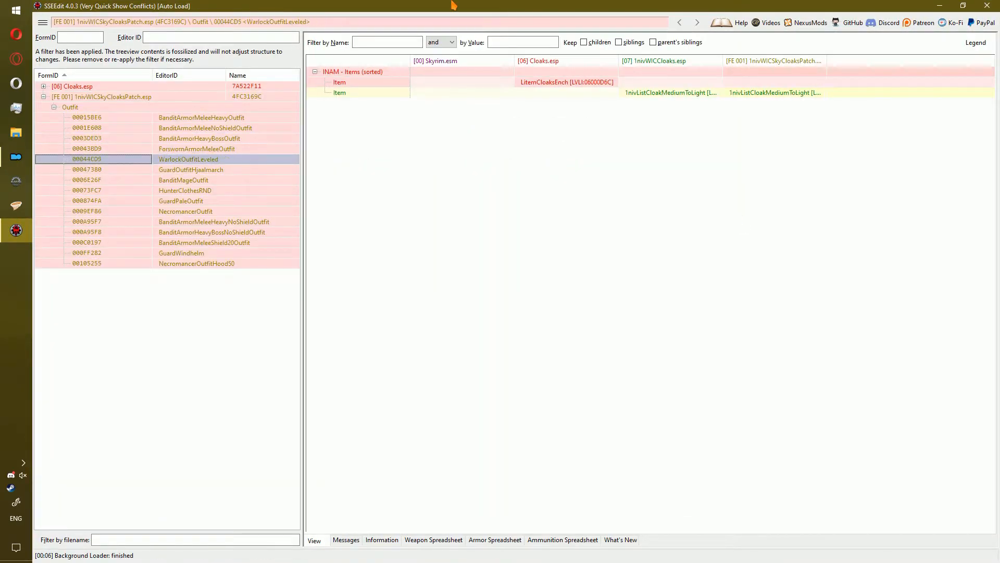
key("Down")
key("Down")
key("Down")
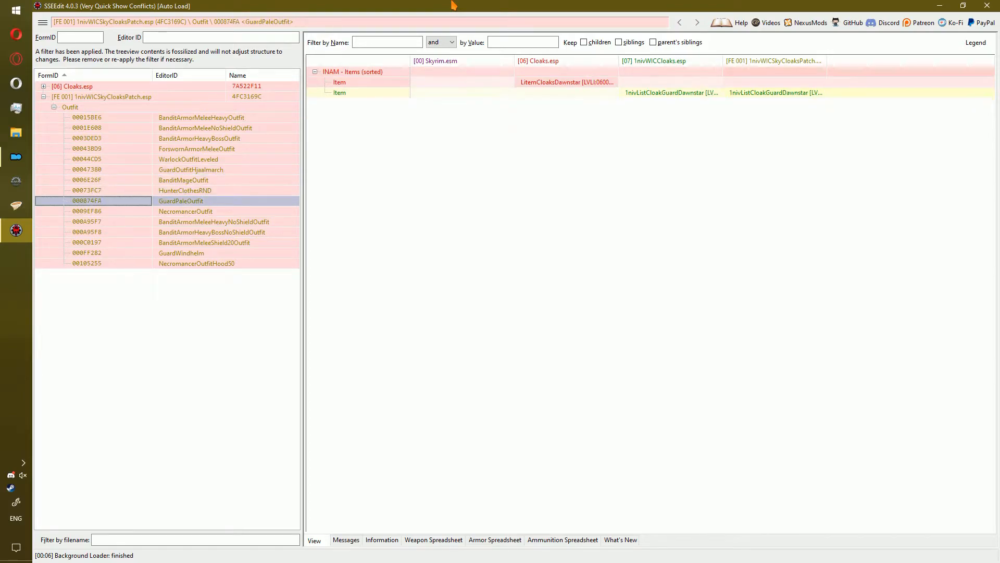
key("Up")
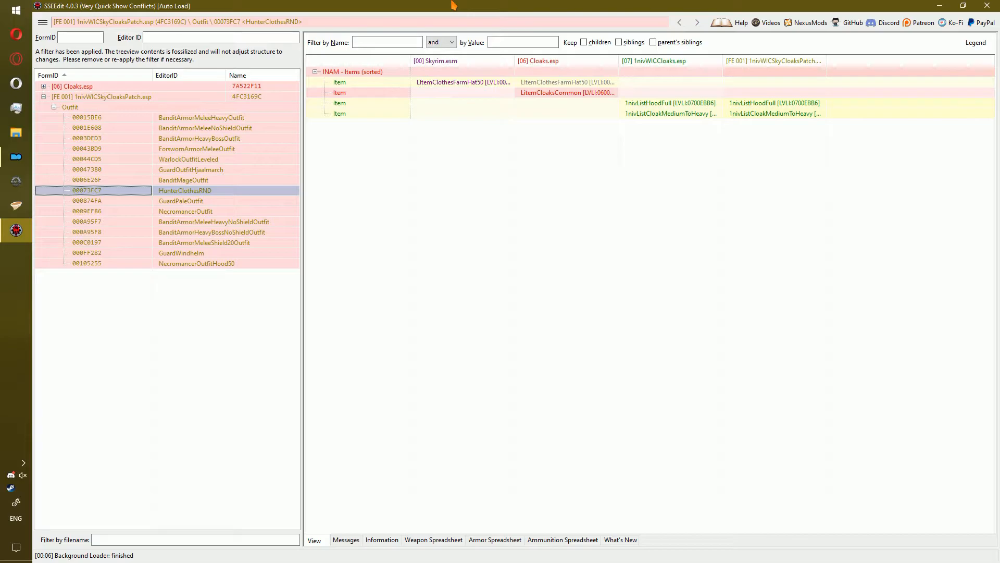
key("Down")
key("Down")
key("Down")
key("Down")
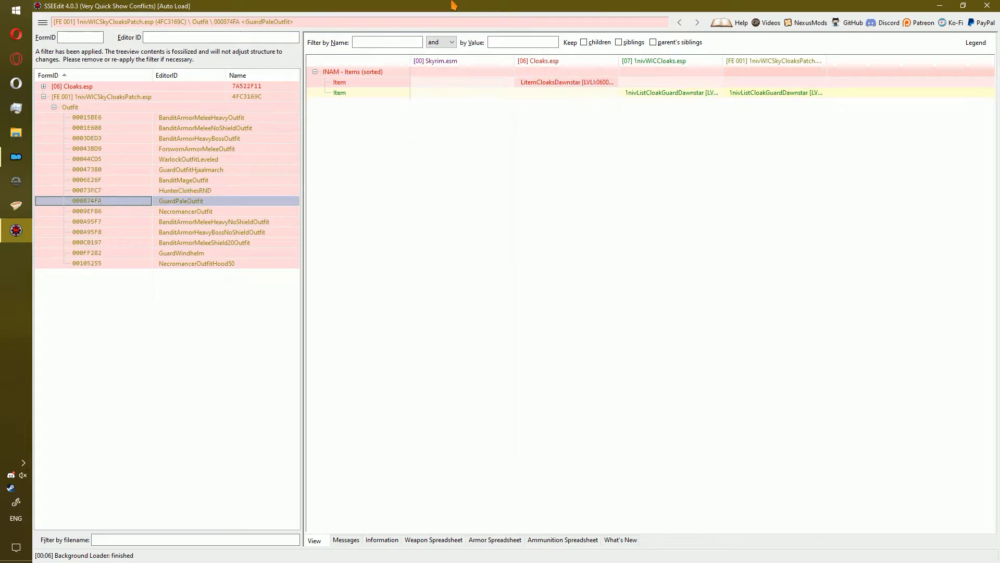
key("Down")
key("Down")
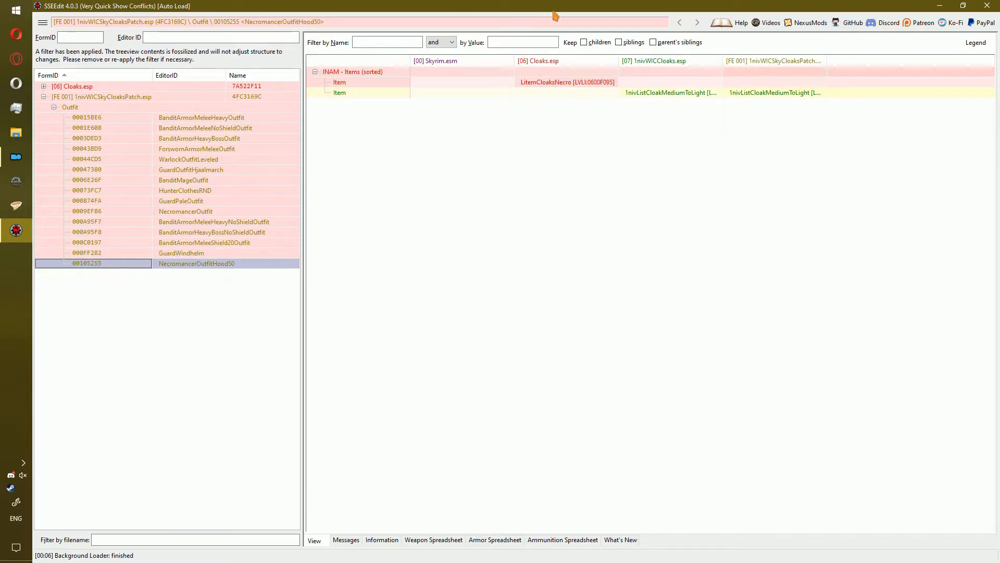
- Compare the NecromancerOutfitHood50 items between Cloaks.esp, 1nivWICCloaks.esp and 1nivWICSkyCloaksPatch.esp
left_click(546, 83)
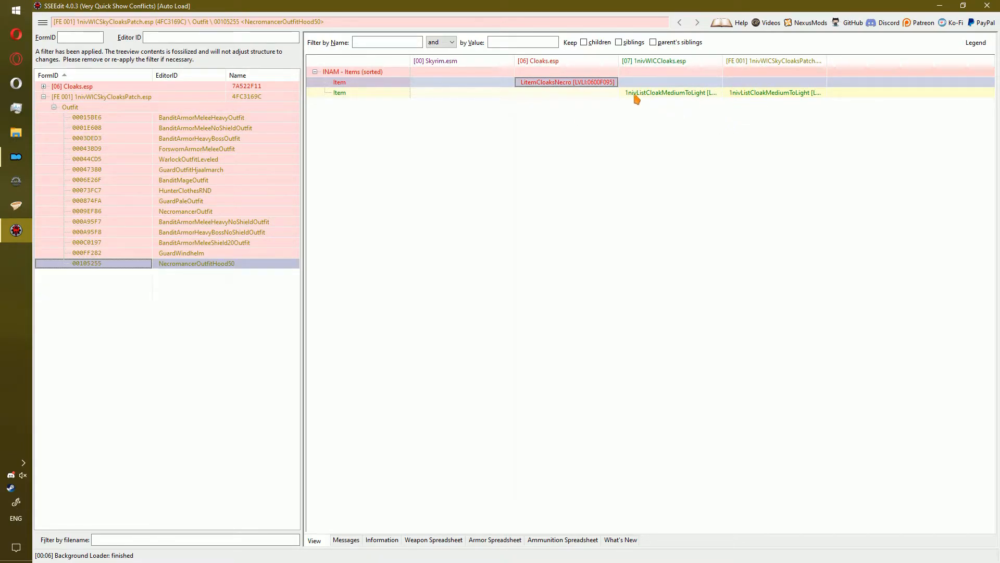
left_click(563, 92)
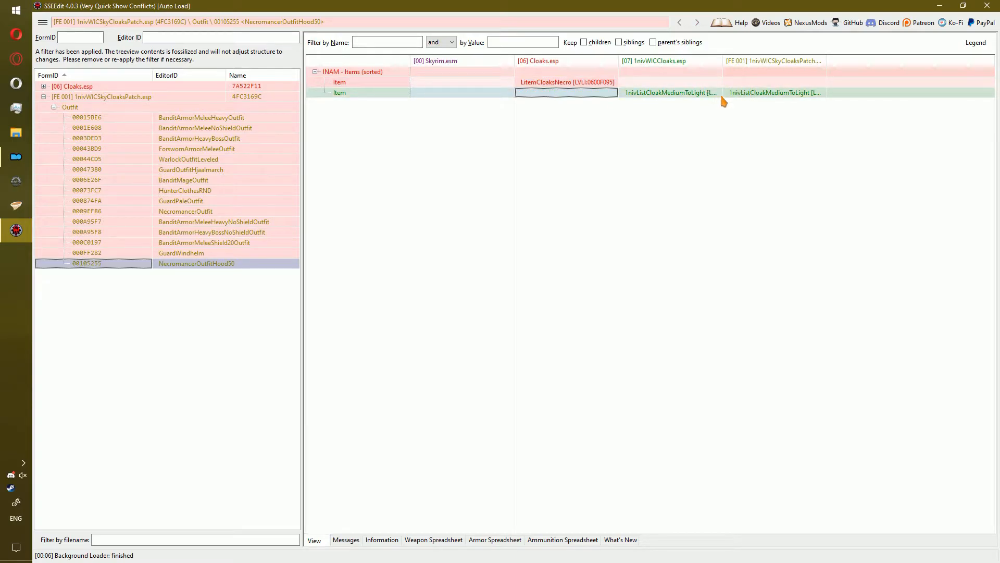
left_click(739, 93)
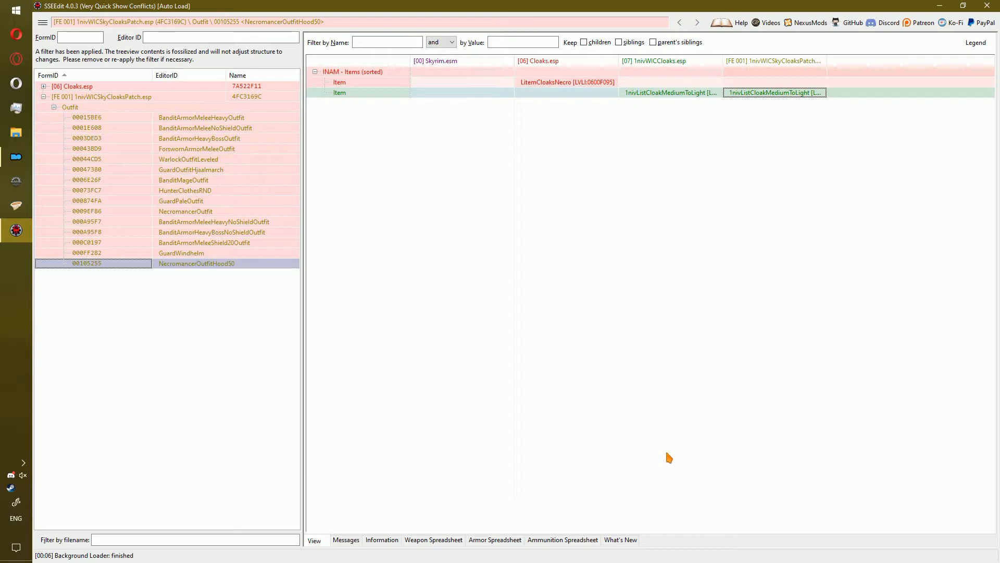
left_click(570, 86)
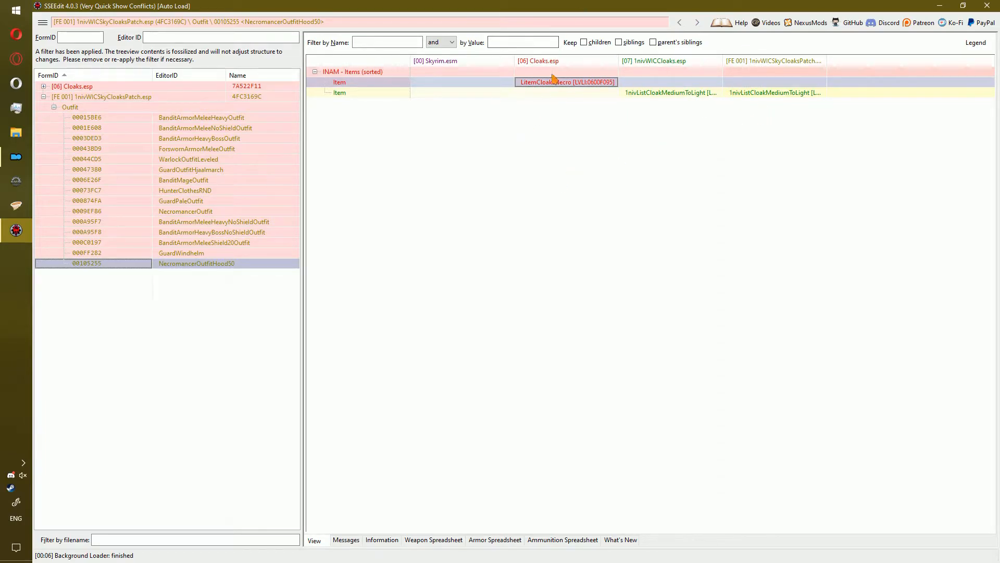
- Remove the filter and inspect the leveled item records of 1nivWICSkyCloaksPatch.esp and 1nivWICCloaks.esp
right_click(232, 331)
left_click(246, 35)
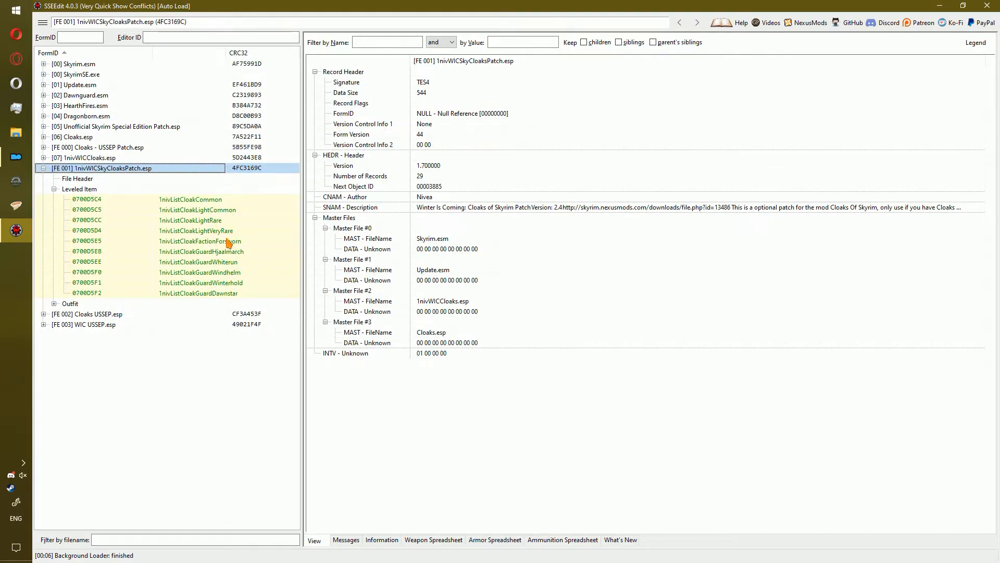
double_click(146, 159)
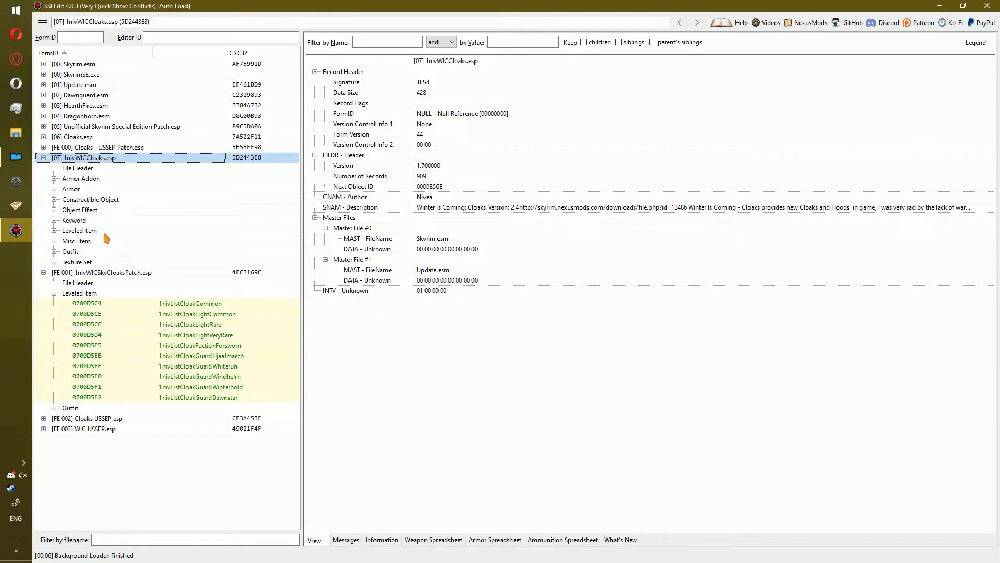
double_click(102, 232)
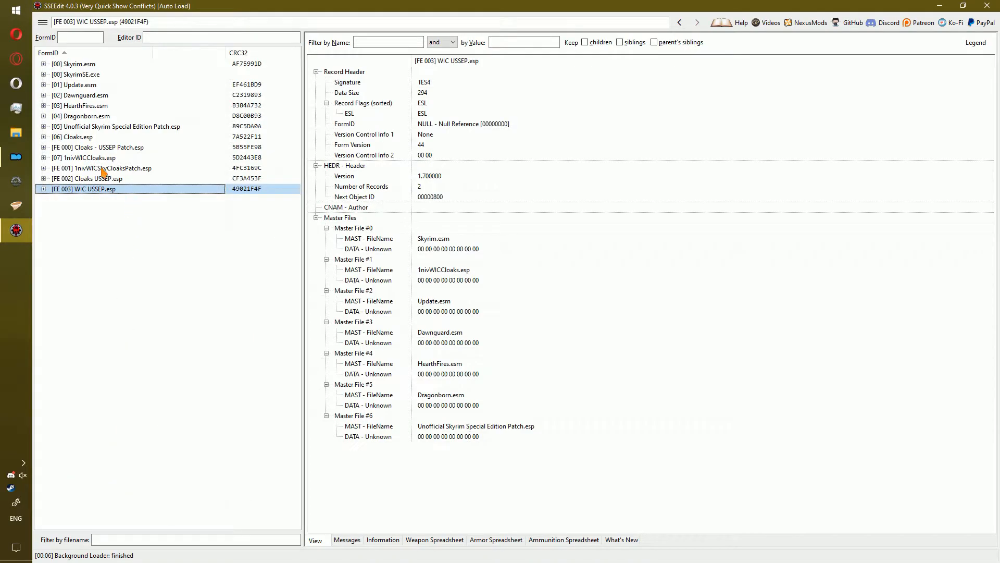
key("ctrl+a")
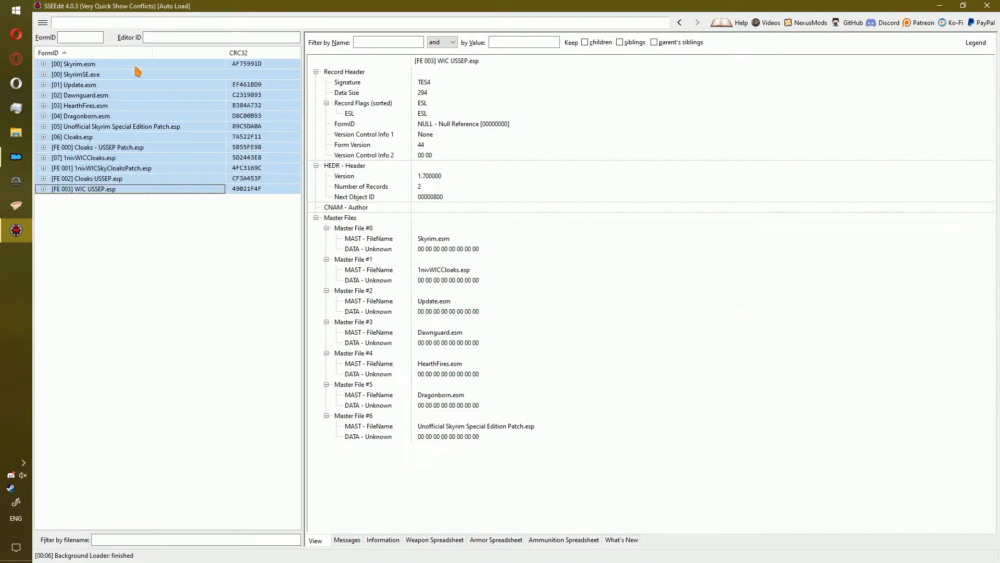
key("Escape")
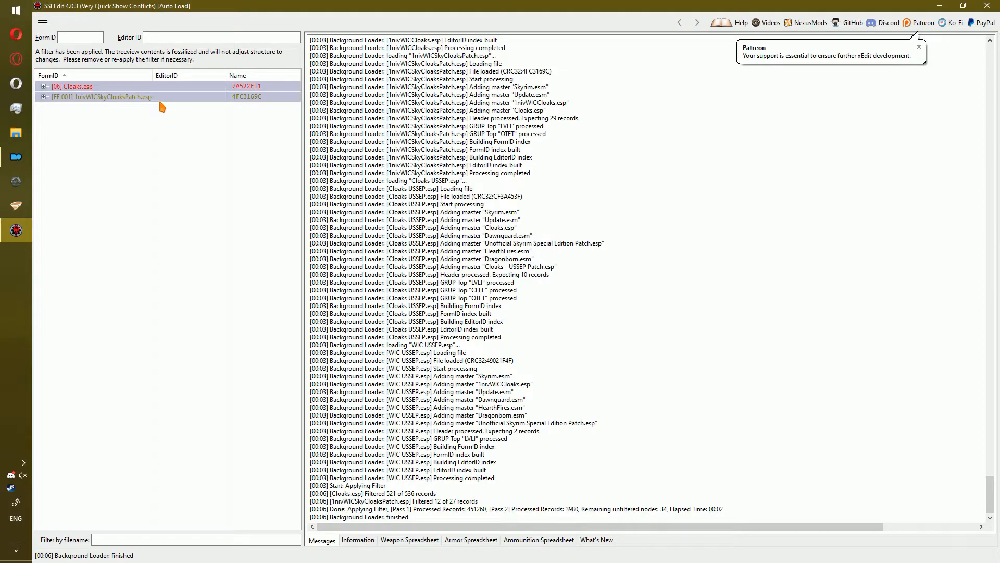
- Create and activate a ModGroup named Cloaks WIC from Cloaks.esp and 1nivWICSkyCloaksPatch.esp, storing it with 1nivWICSkyCloaksPatch.esp
right_click(130, 102)
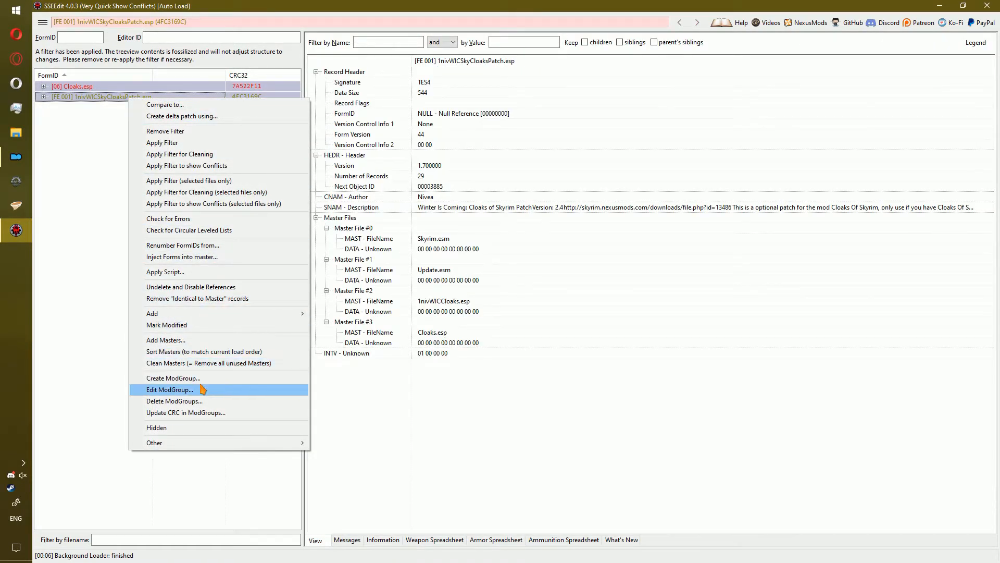
left_click(194, 379)
left_click(584, 302)
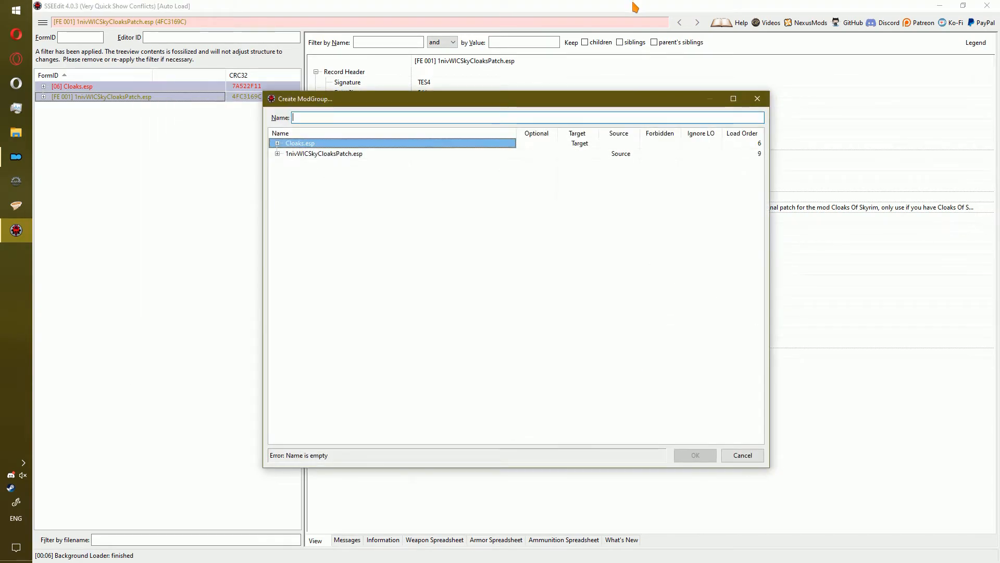
type("CLoaks WIC C")
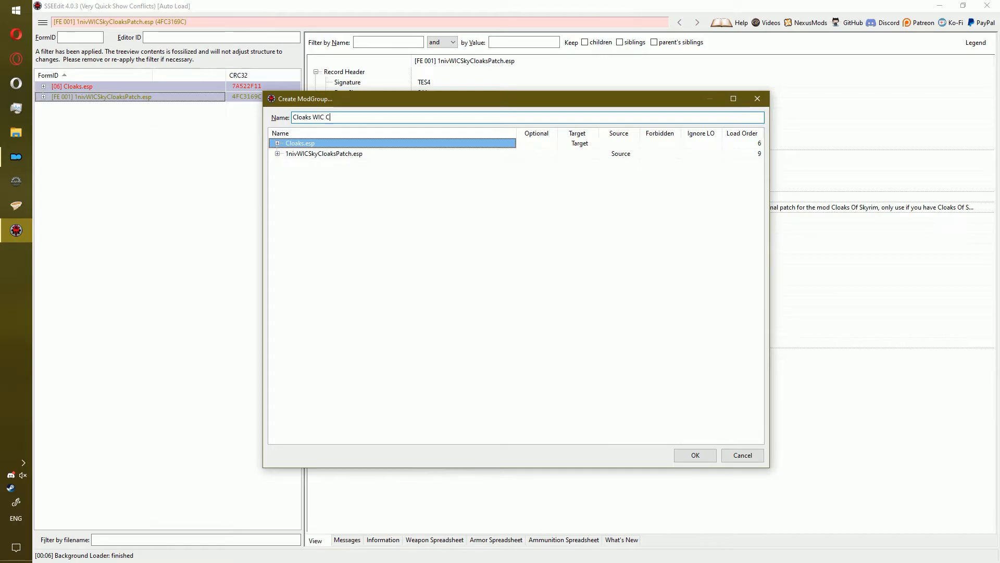
key("Return")
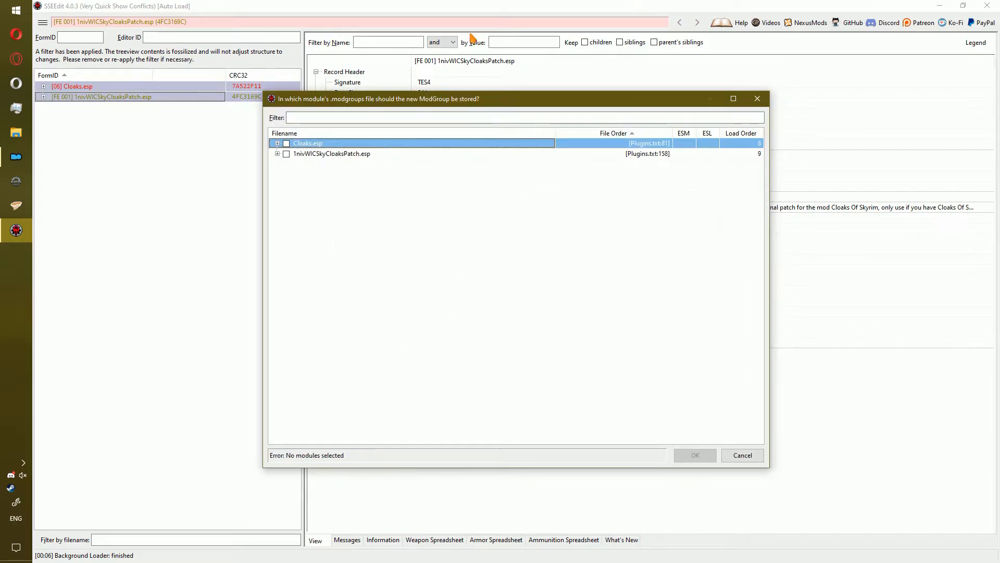
double_click(365, 154)
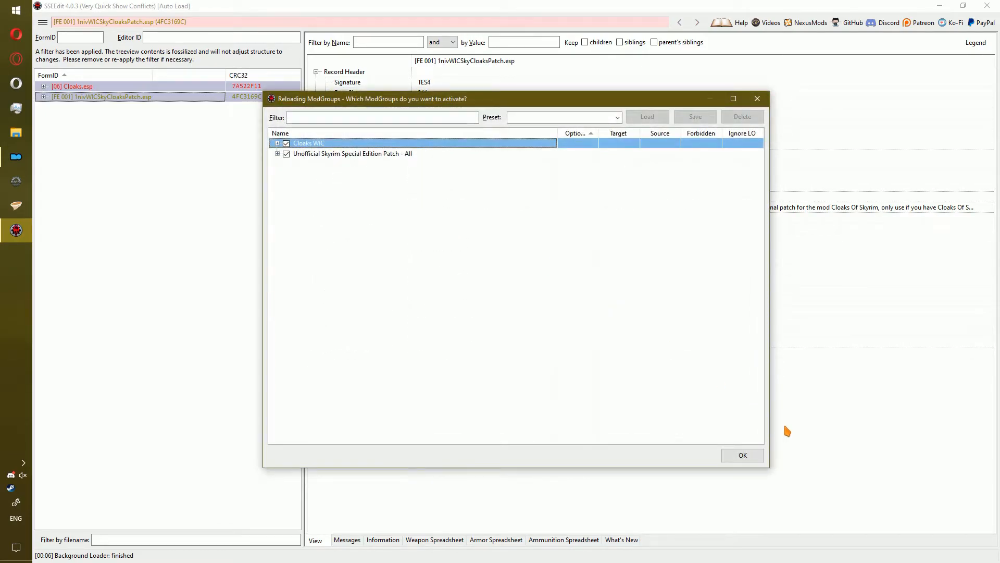
left_click(742, 456)
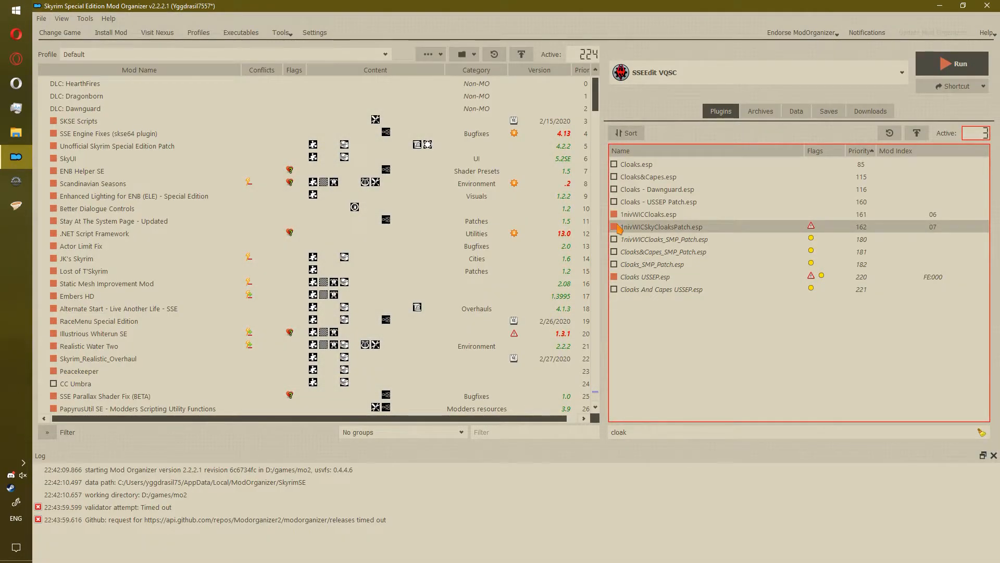
- Disable 1nivWICSkyCloaksPatch.esp, 1nivWICCloaks.esp and Cloaks USSEP.esp in Mod Organizer's plugin list
mouse_move(620, 230)
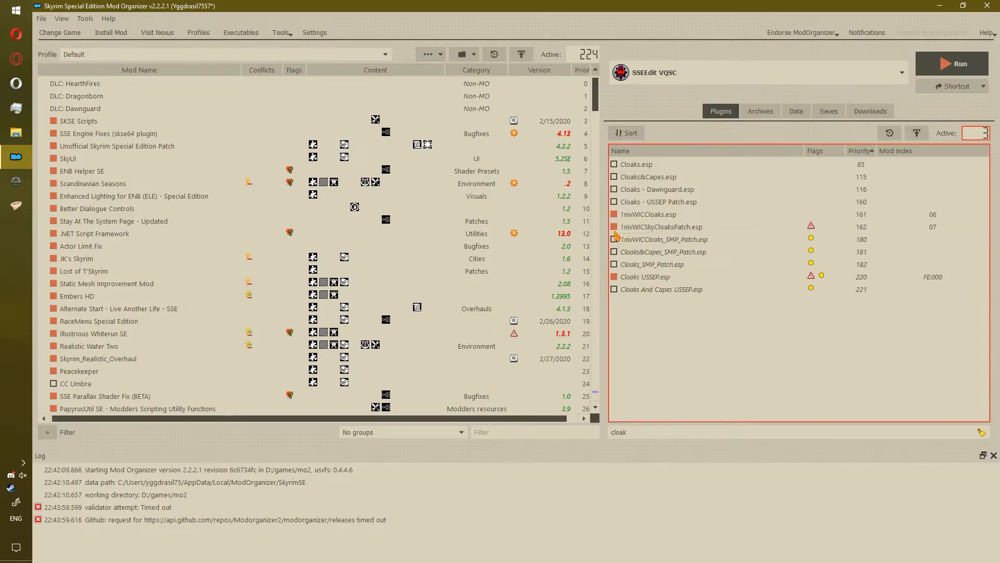
left_click(620, 227)
left_click(615, 227)
left_click(614, 214)
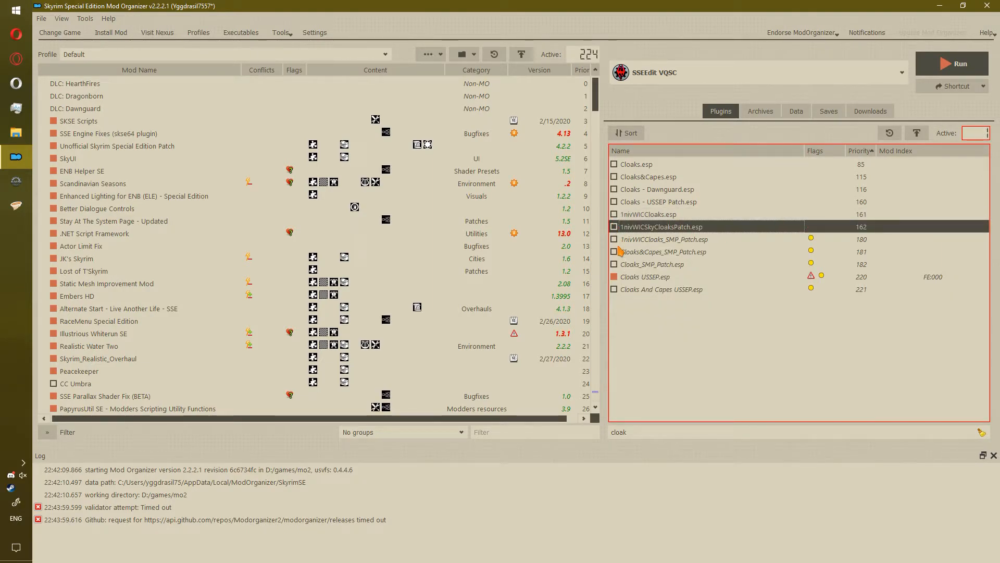
left_click(614, 277)
key("ctrl+f")
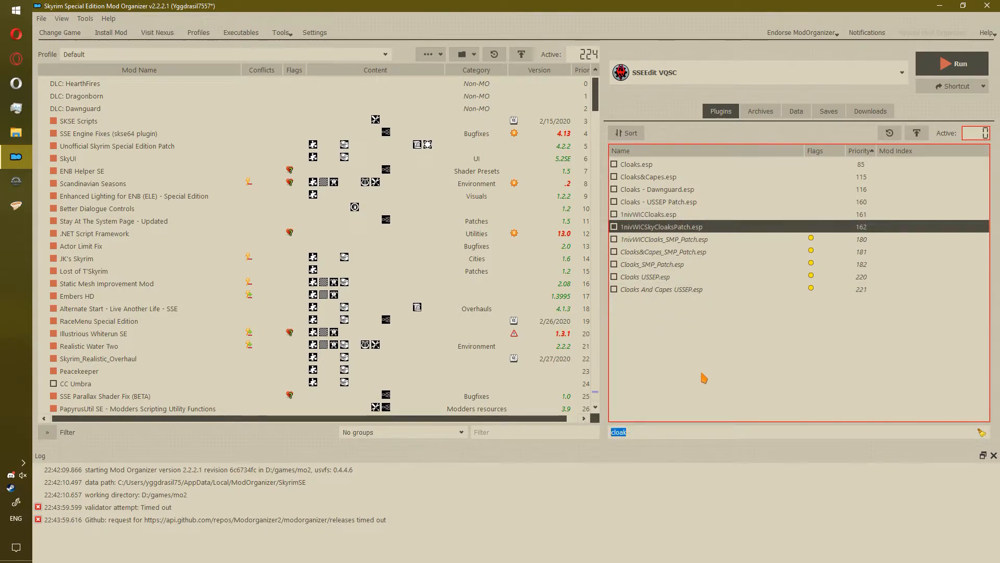
- Filter the plugin list by wic and leave WIC USSEP.esp disabled
type("wic")
left_click(614, 202)
left_click(614, 201)
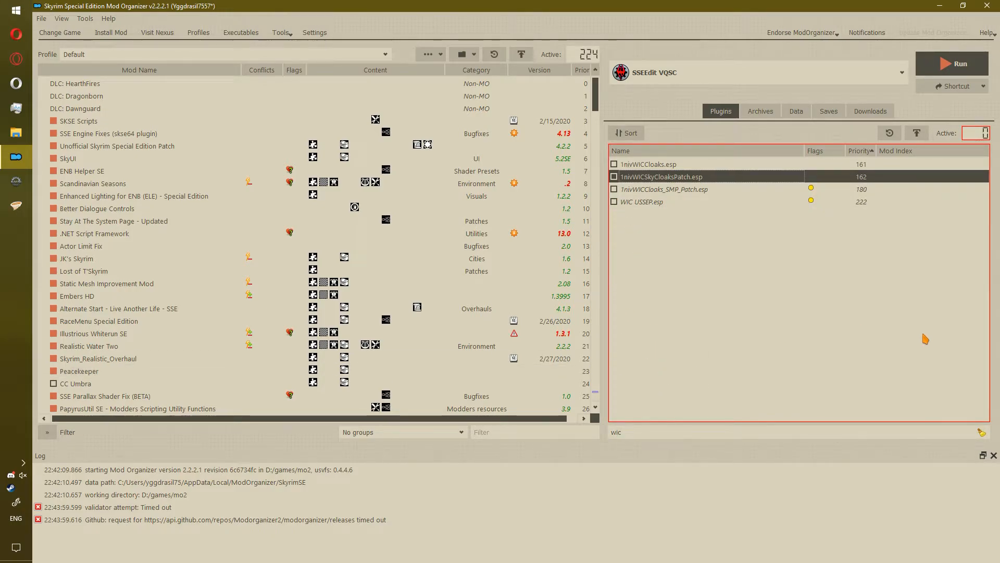
- Filter plugins by cloak and enable Cloaks.esp, Cloaks&Capes.esp, Cloaks - Dawnguard.esp, Cloaks - USSEP Patch.esp, Cloaks USSEP.esp and Cloaks And Capes USSEP.esp
key("ctrl+f")
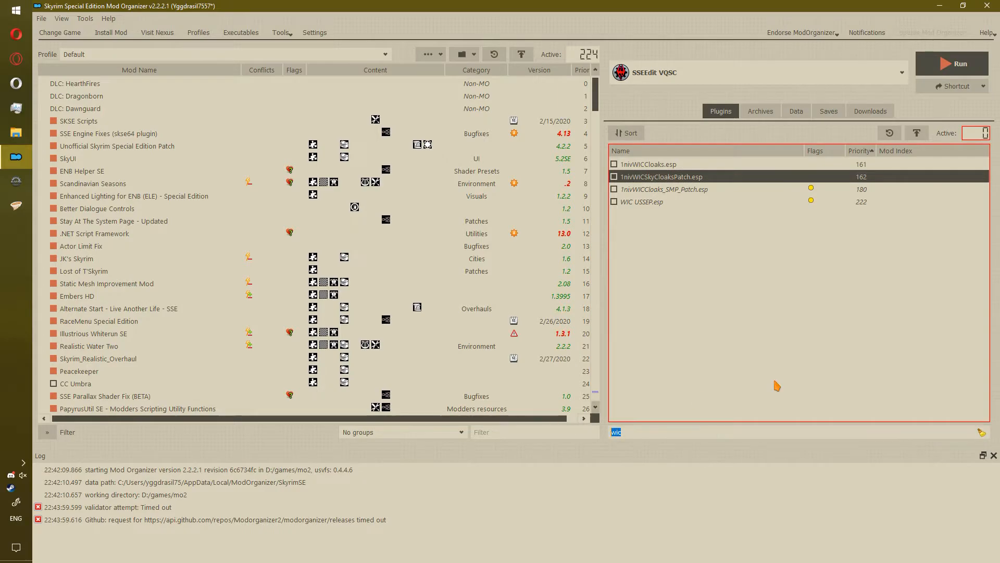
type("cloak")
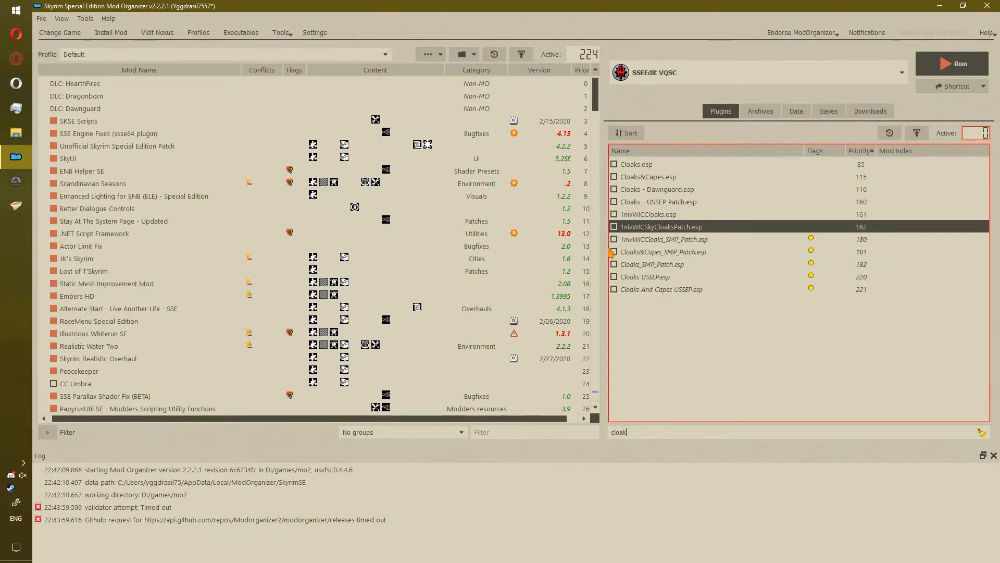
left_click(615, 164)
left_click(615, 176)
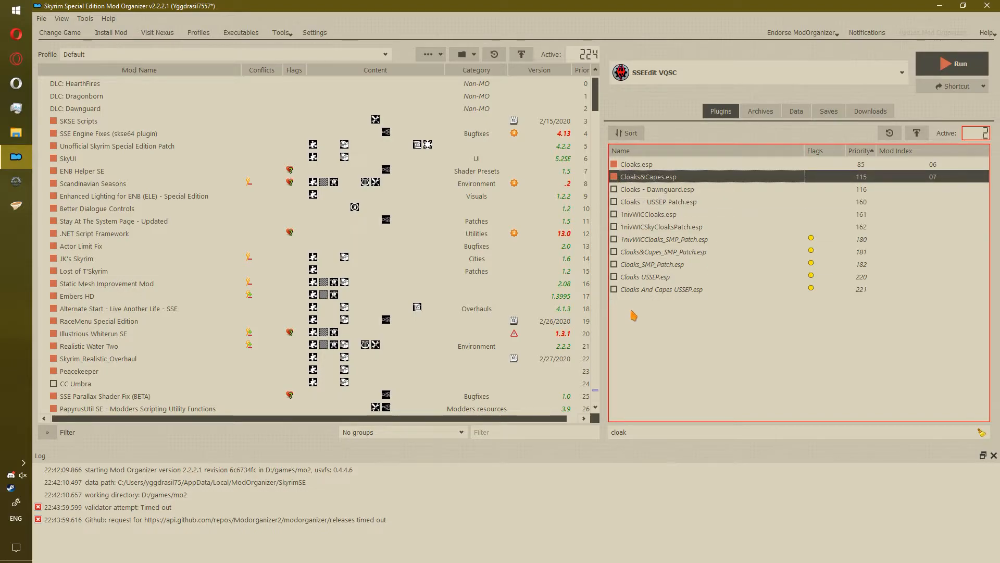
left_click(614, 277)
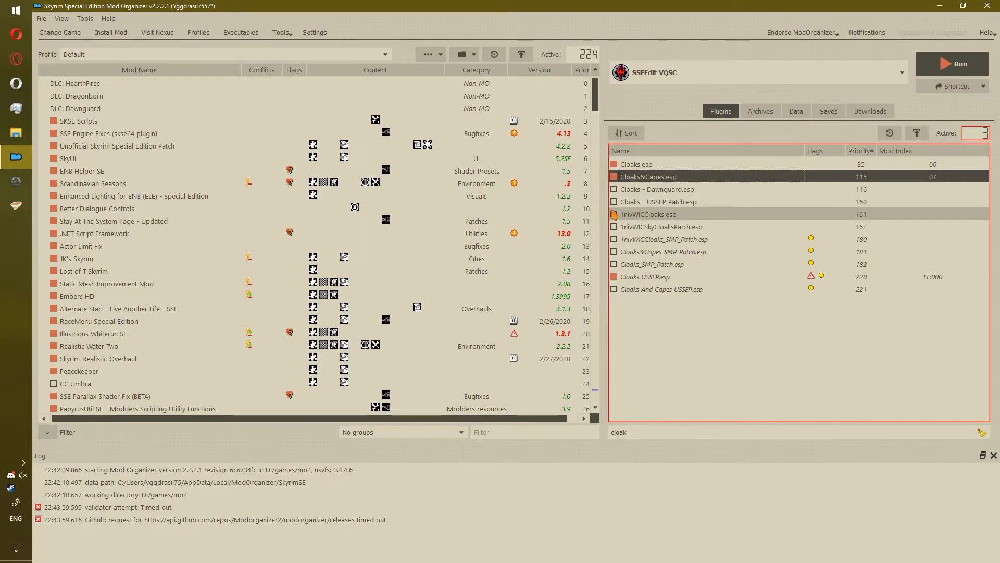
left_click(614, 189)
left_click(614, 201)
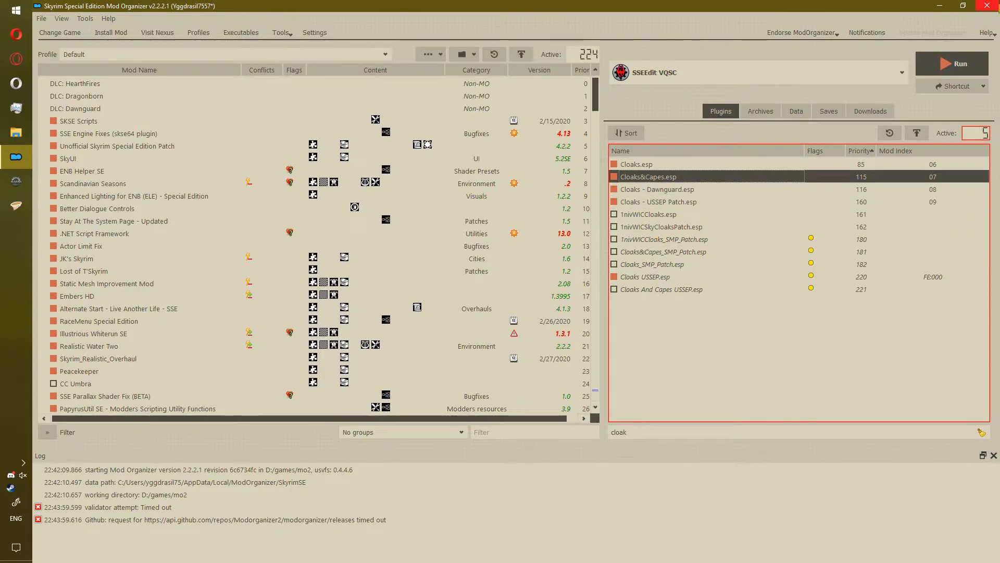
left_click(614, 289)
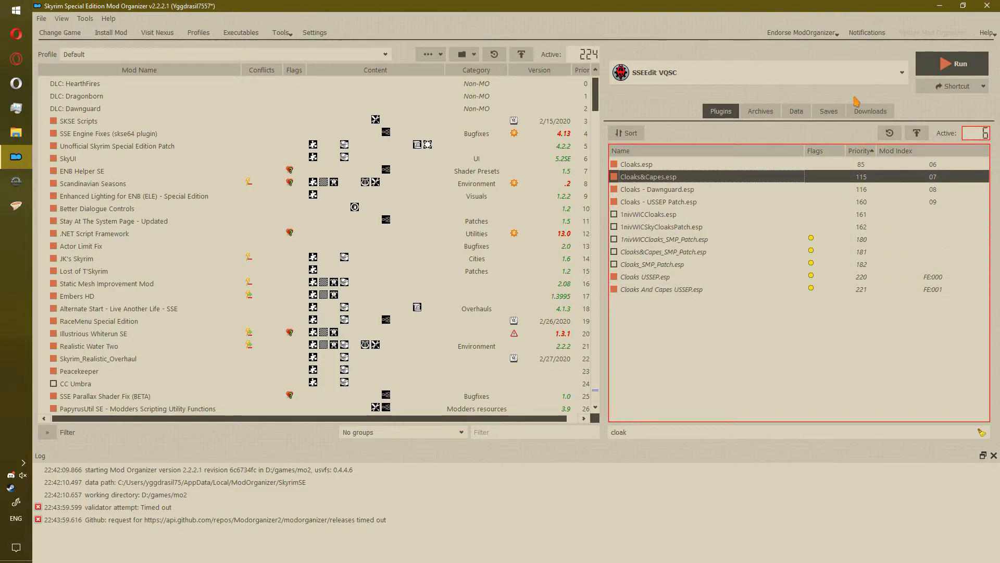
- Run SSEEdit VQSC and compare the conflicting Leveled Item and Outfit records of Cloaks.esp with Cloaks&Capes.esp
left_click(953, 64)
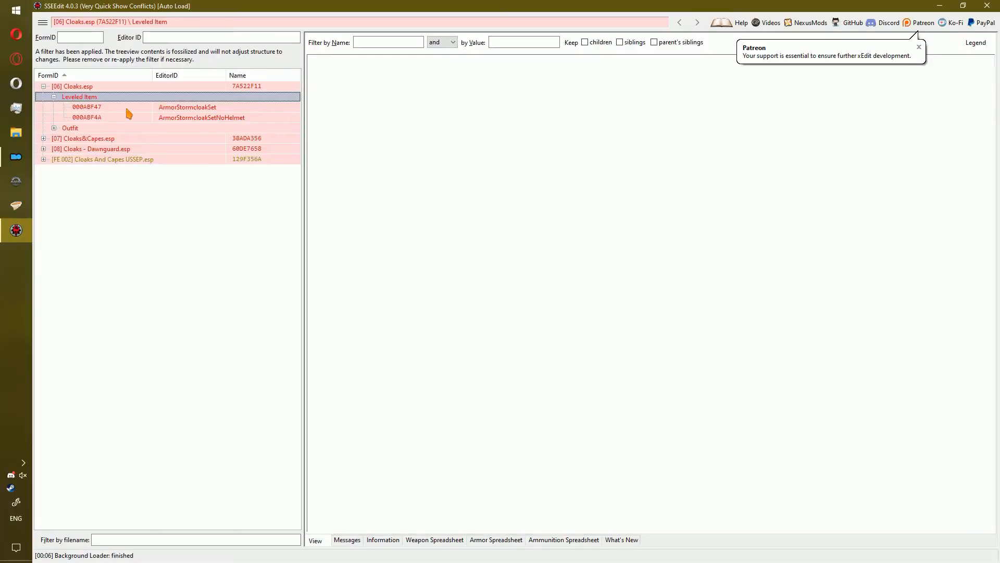
key("Down")
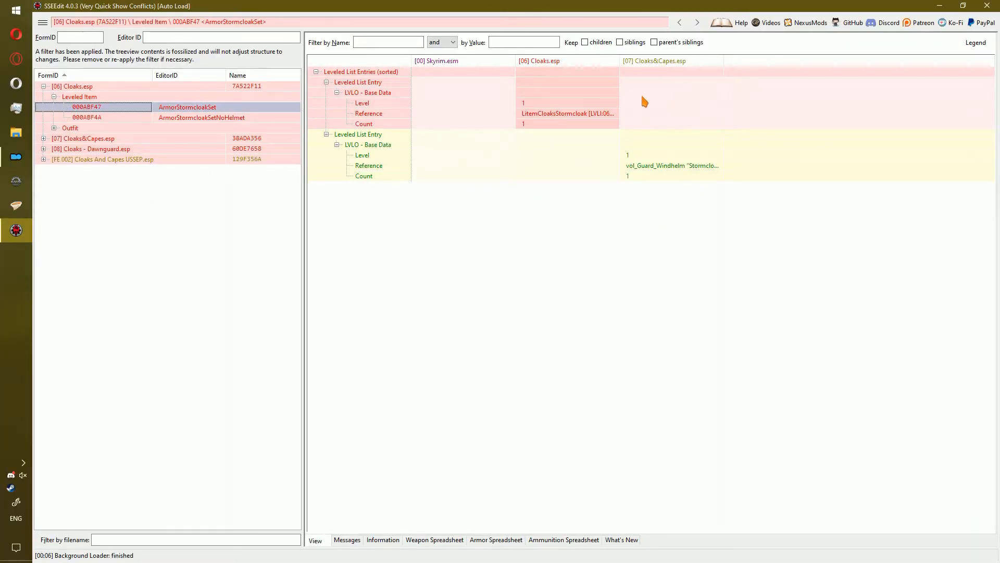
left_click(581, 85)
left_click(677, 145)
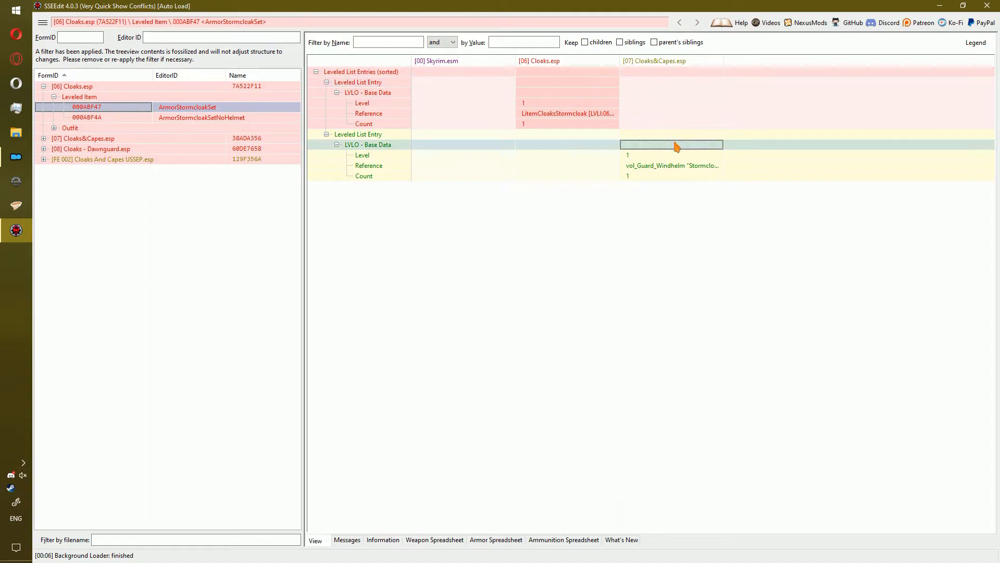
left_click(146, 116)
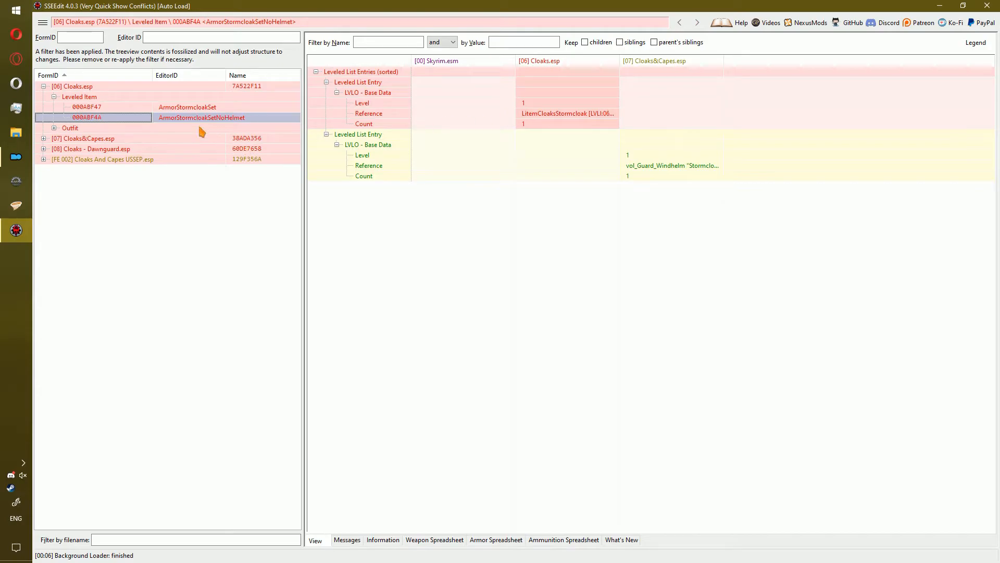
double_click(160, 130)
left_click(251, 139)
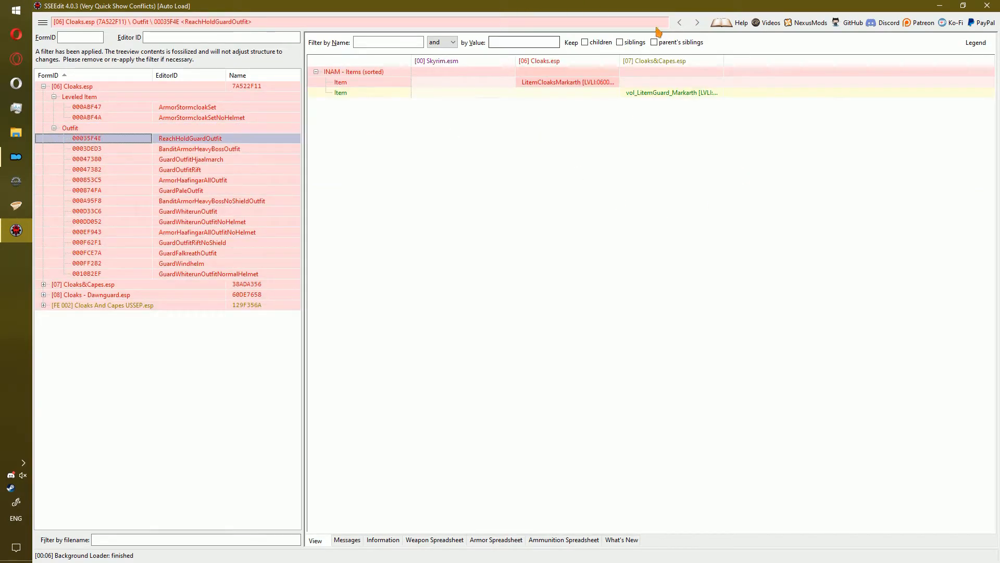
- Copy ArmorStormcloakSet from Cloaks&Capes.esp as an override into a new ESL-flagged plugin, Cloaks And Cloaks And Capes.esp, and add the LitemCloaksStormcloak entry
left_click(148, 106)
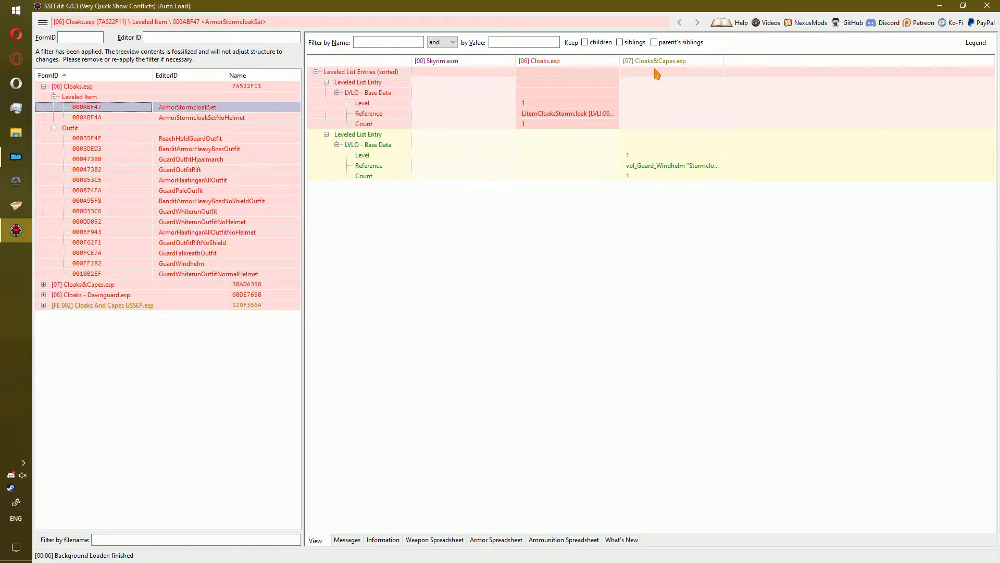
right_click(637, 63)
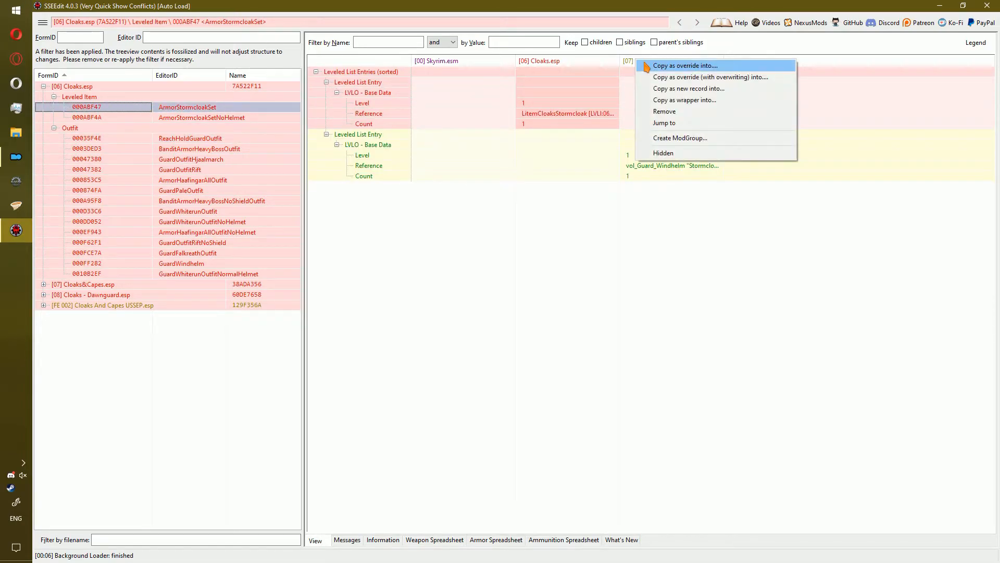
left_click(651, 68)
left_click(581, 346)
double_click(682, 206)
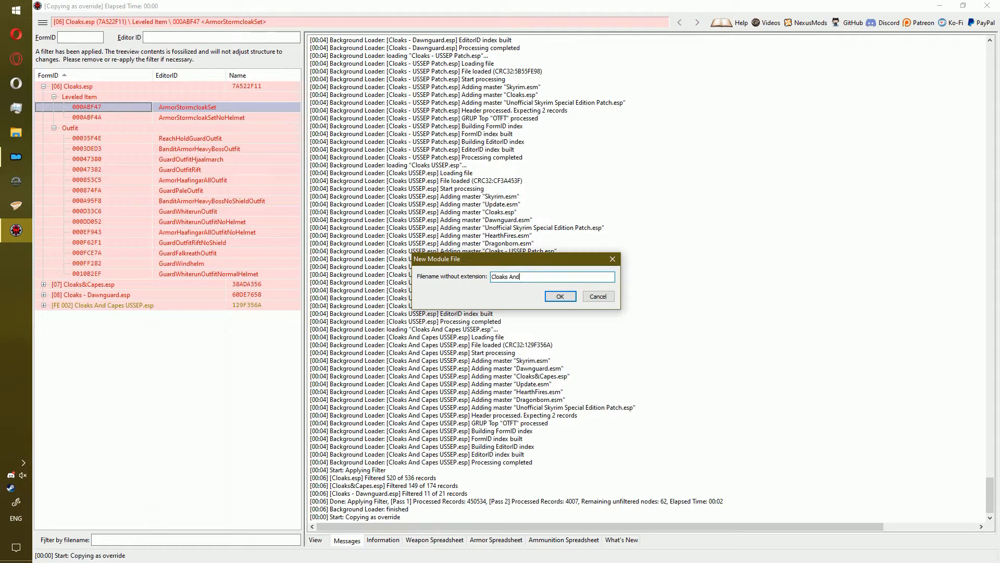
type("Cloaks And Cloaks And Capes")
key("Return")
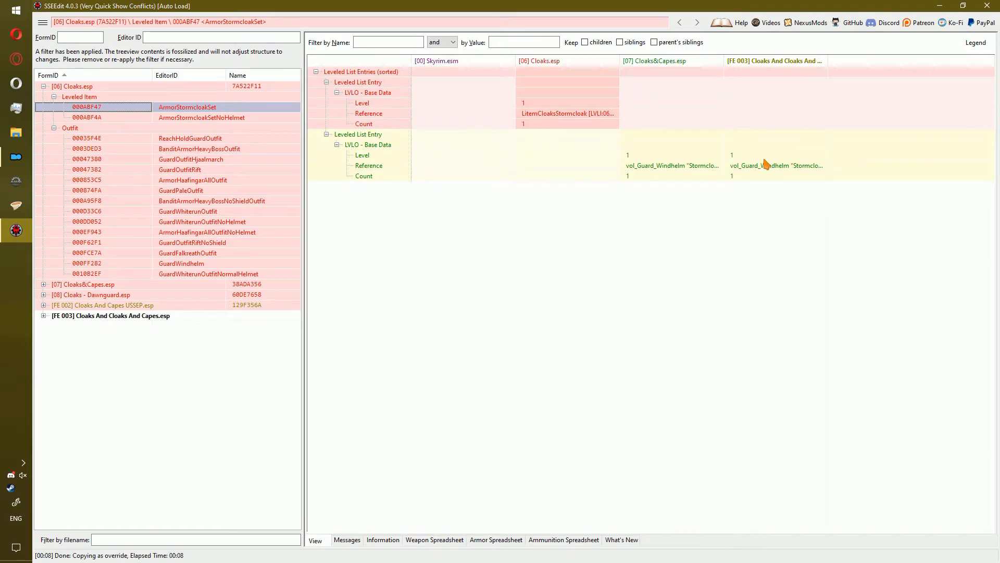
left_click_drag(594, 90, 808, 104)
left_click(547, 318)
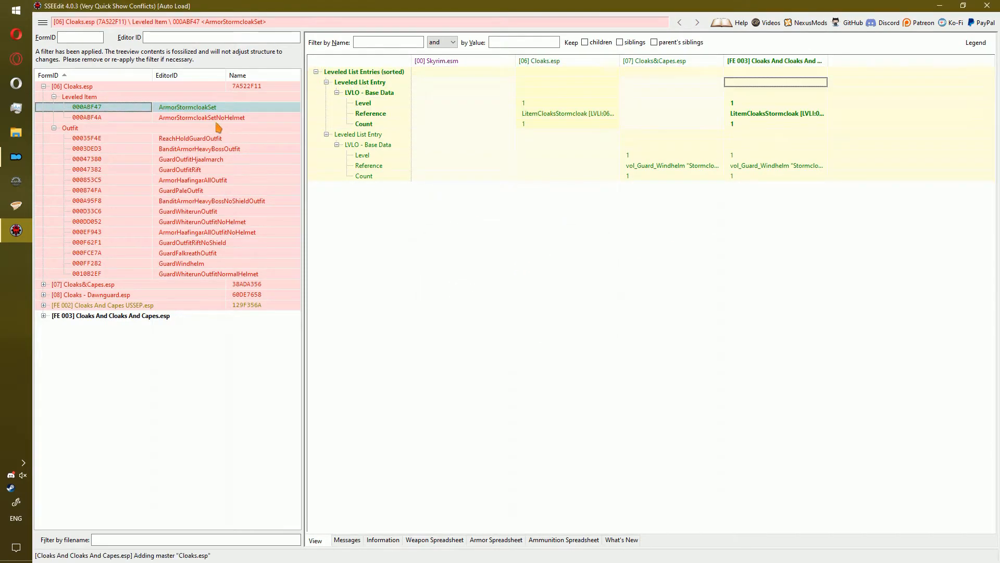
- Override ArmorStormcloakSetNoHelmet from Cloaks&Capes.esp in Cloaks And Cloaks And Capes.esp and add the LitemCloaksStormcloak entry from Cloaks.esp
left_click(222, 119)
right_click(640, 61)
left_click(658, 67)
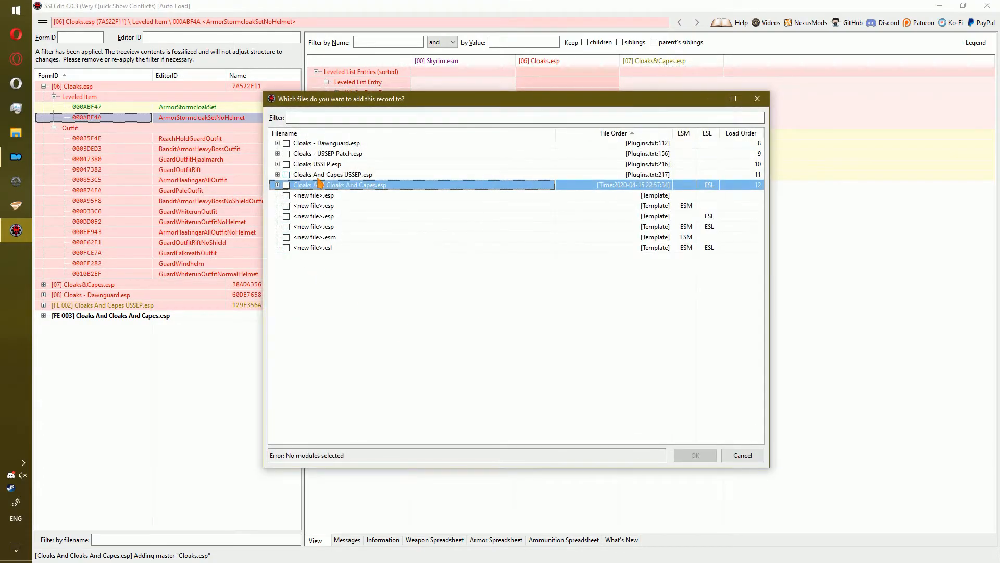
double_click(336, 187)
left_click_drag(610, 82, 780, 143)
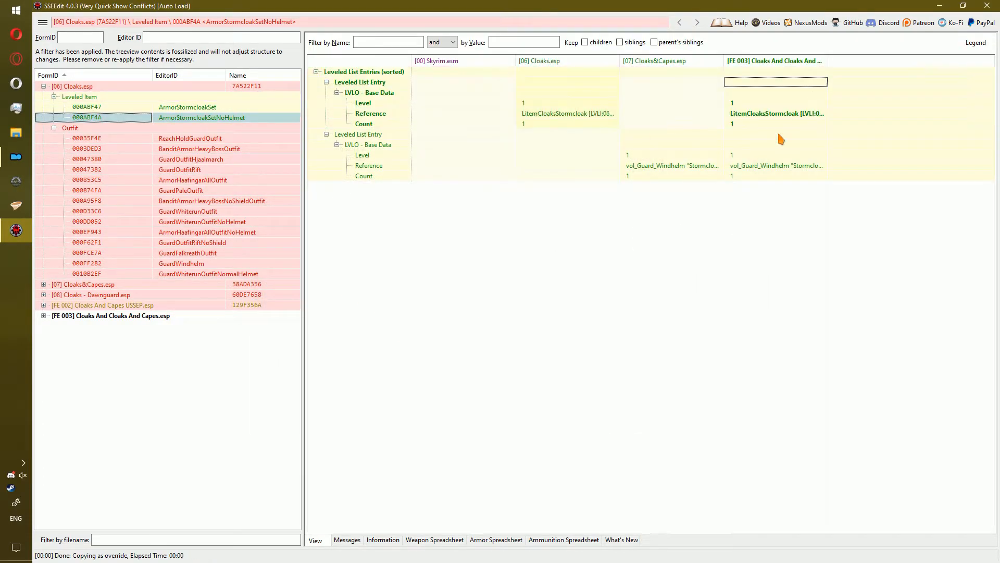
- Compare the Markarth cloak items of ReachHoldGuardOutfit in Cloaks.esp and Cloaks&Capes.esp, widening the columns to read them fully
left_click(137, 139)
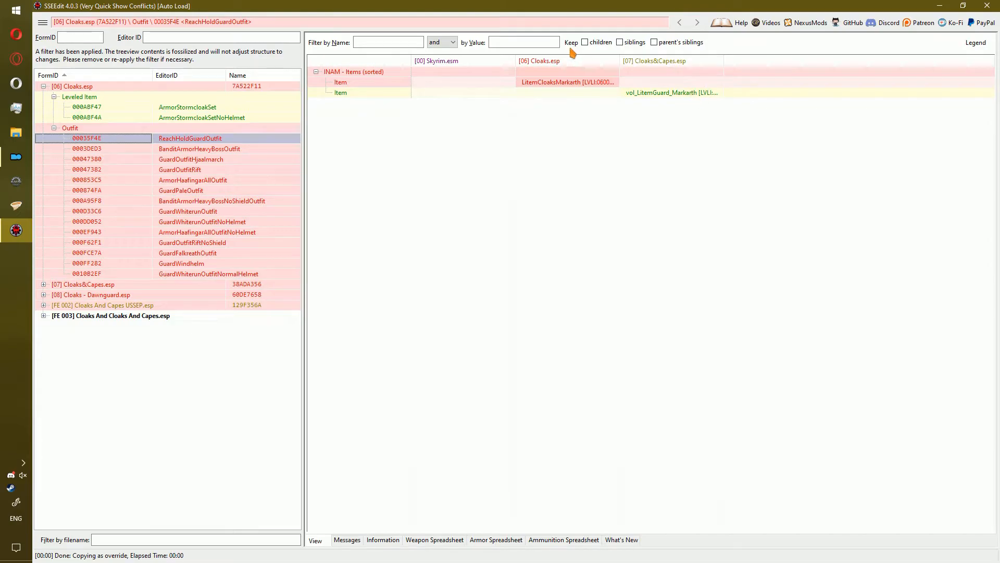
left_click_drag(621, 57, 631, 57)
left_click_drag(734, 58, 804, 59)
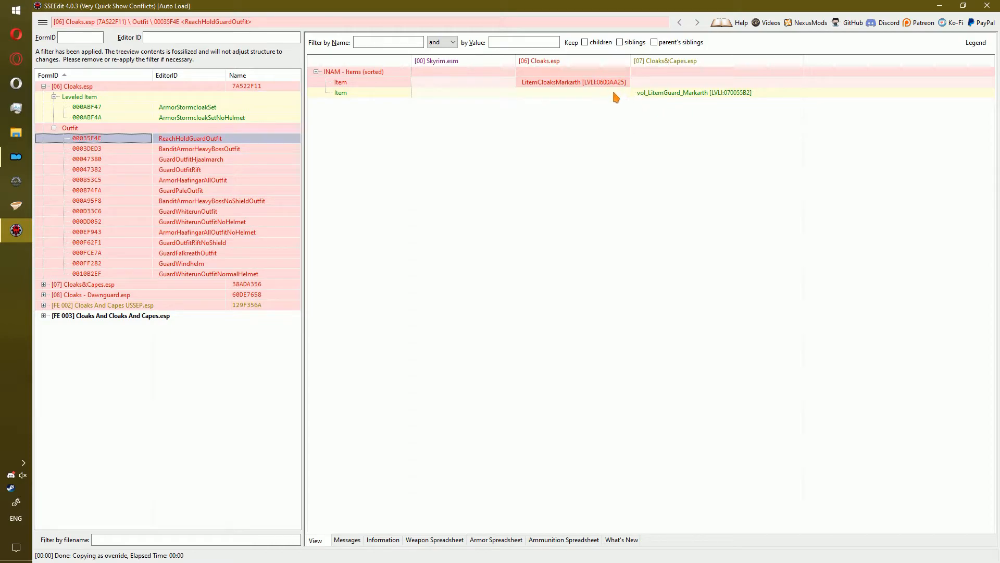
left_click(594, 84)
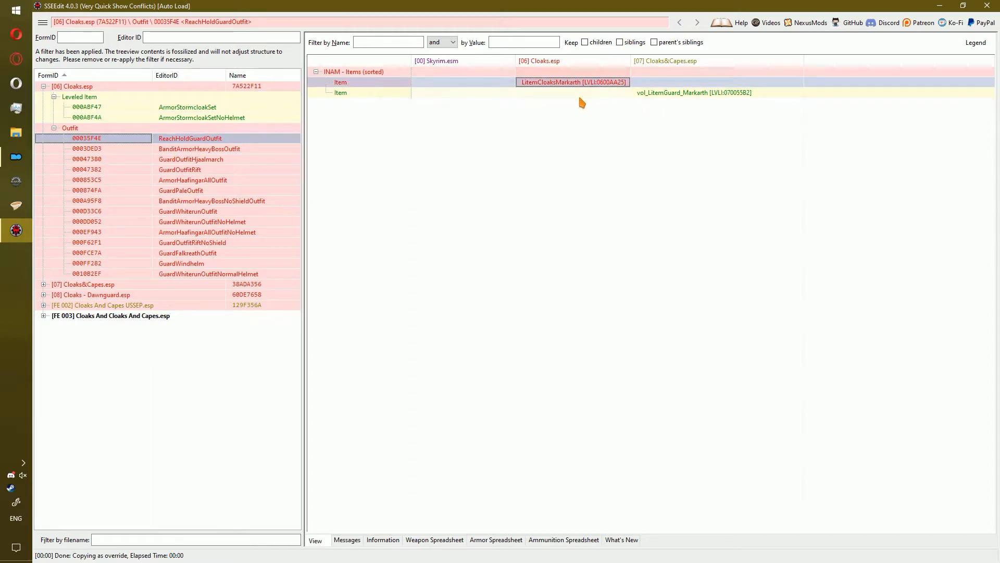
left_click(660, 99)
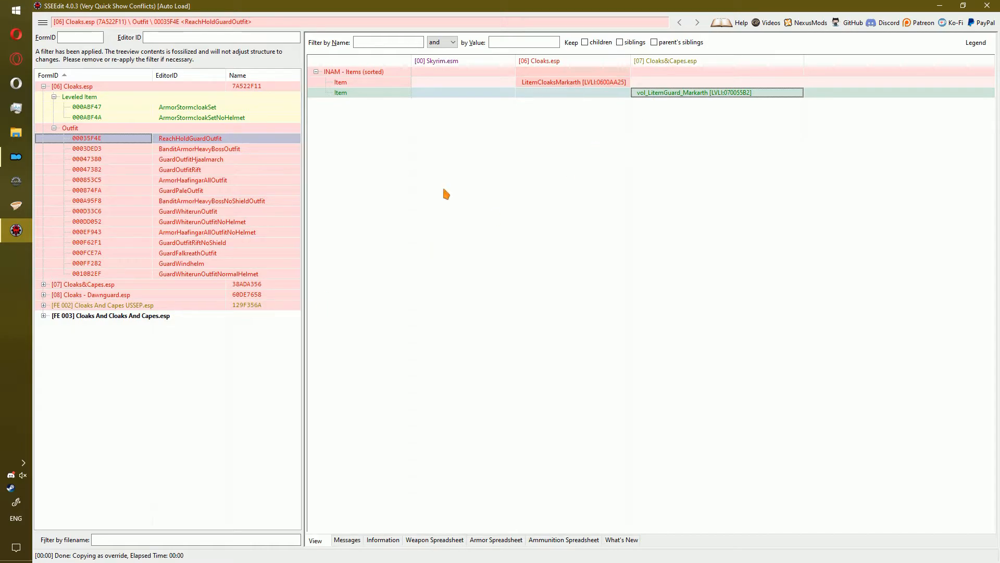
- Copy the LitemCloaksMarkarth leveled list as an override into Cloaks And Cloaks And Capes.esp and show its non-conflicting and empty rows
double_click(581, 84)
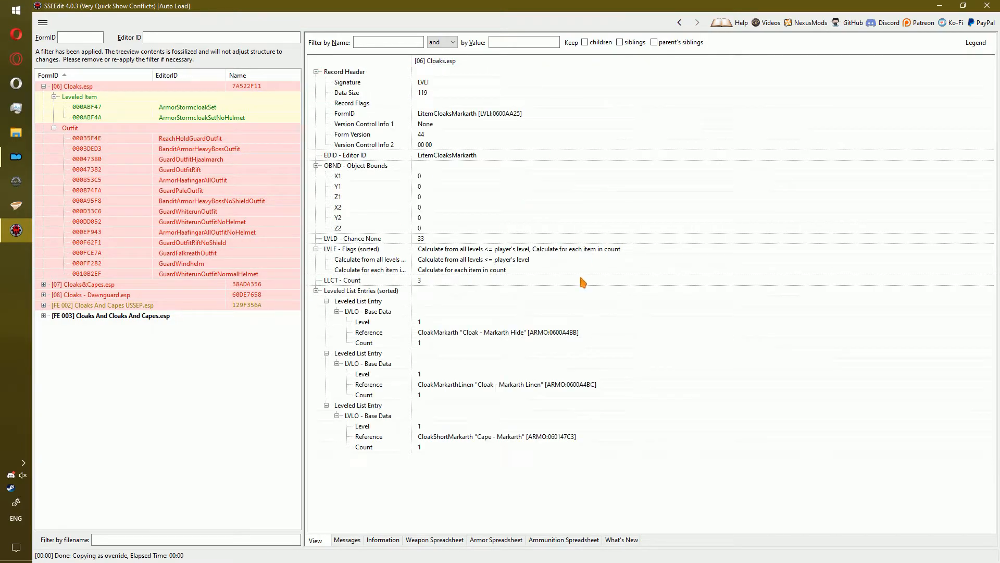
right_click(447, 66)
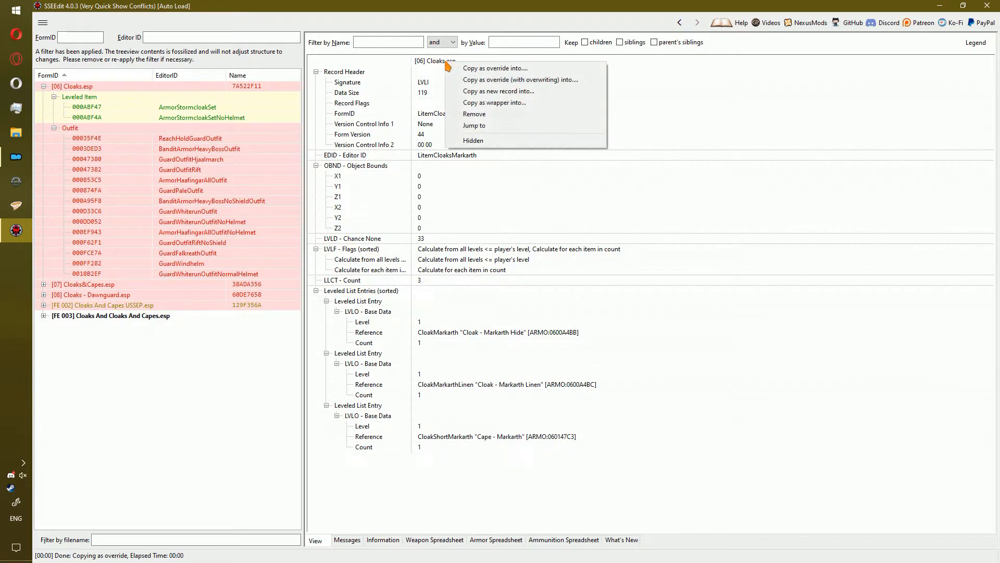
left_click(474, 68)
double_click(397, 196)
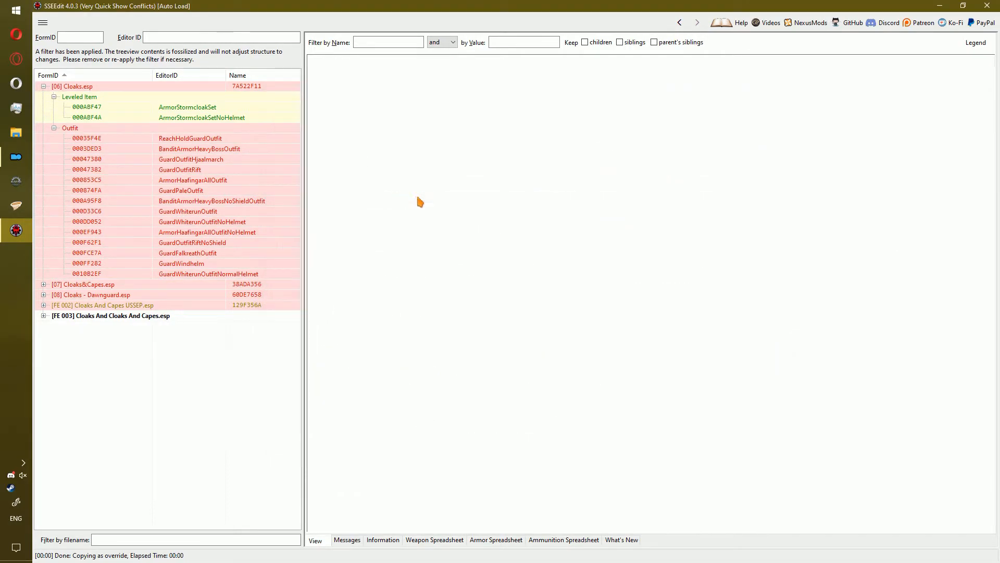
right_click(488, 220)
left_click(518, 253)
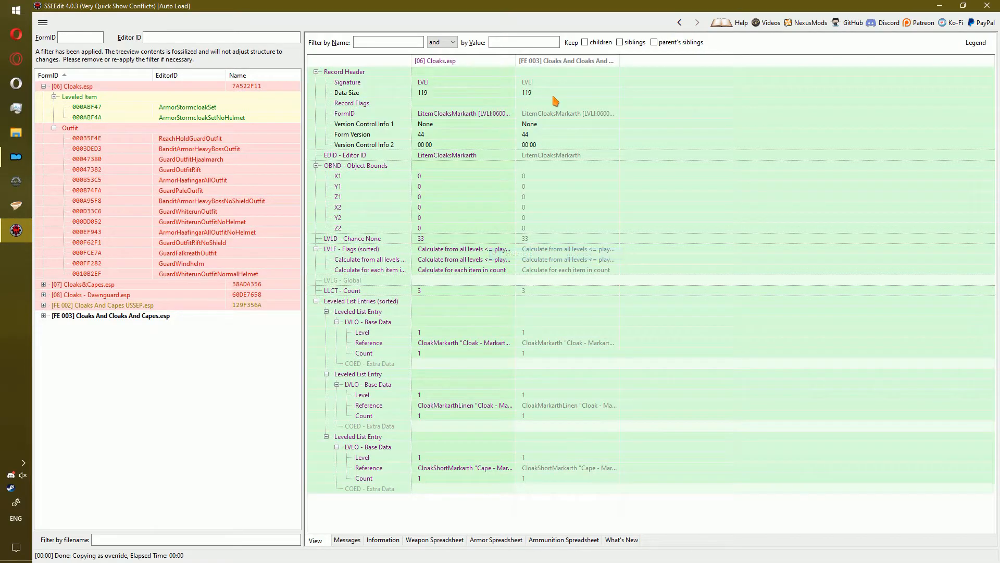
- Add a new leveled list entry to the LitemCloaksMarkarth override and select its reference
right_click(548, 305)
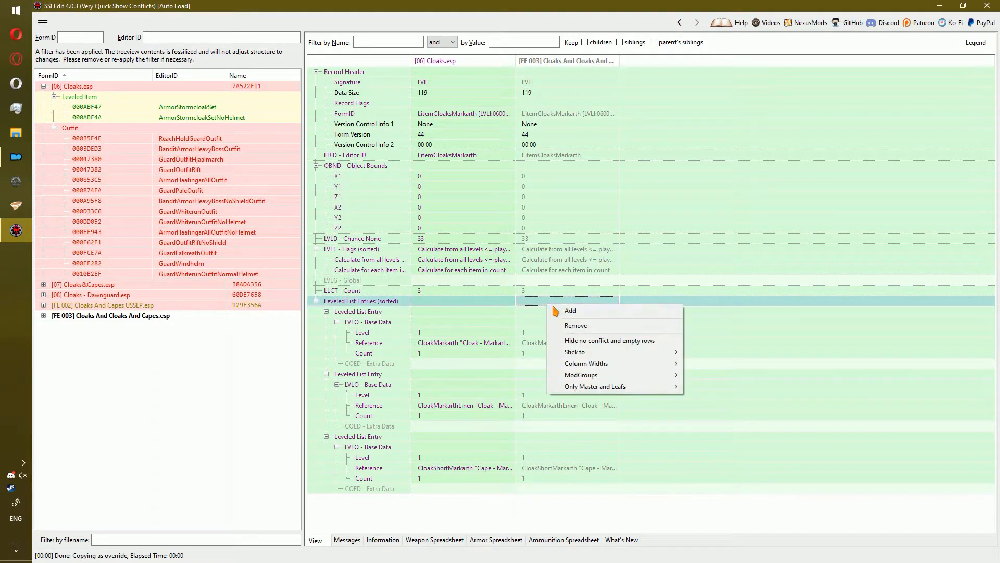
left_click(585, 310)
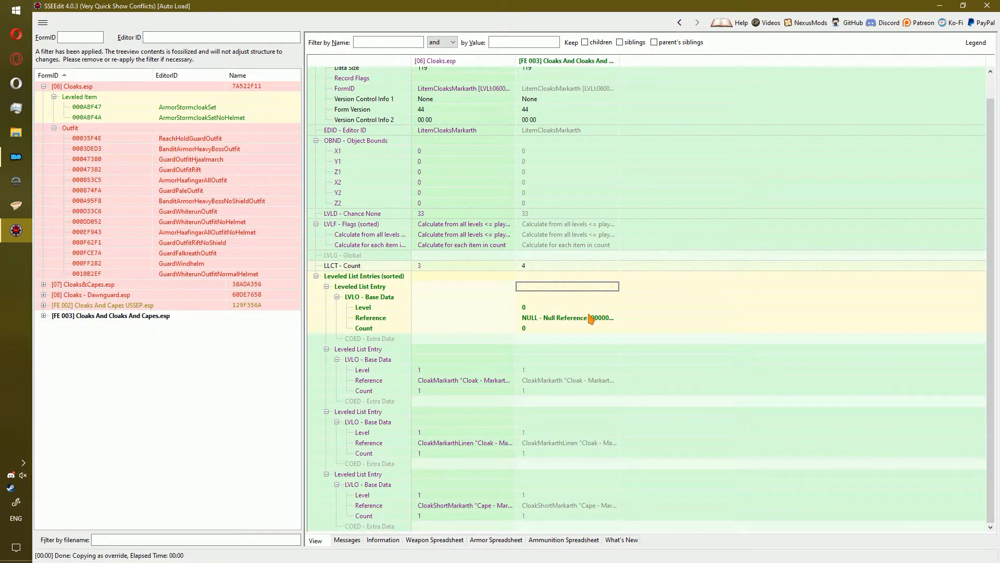
left_click(584, 316)
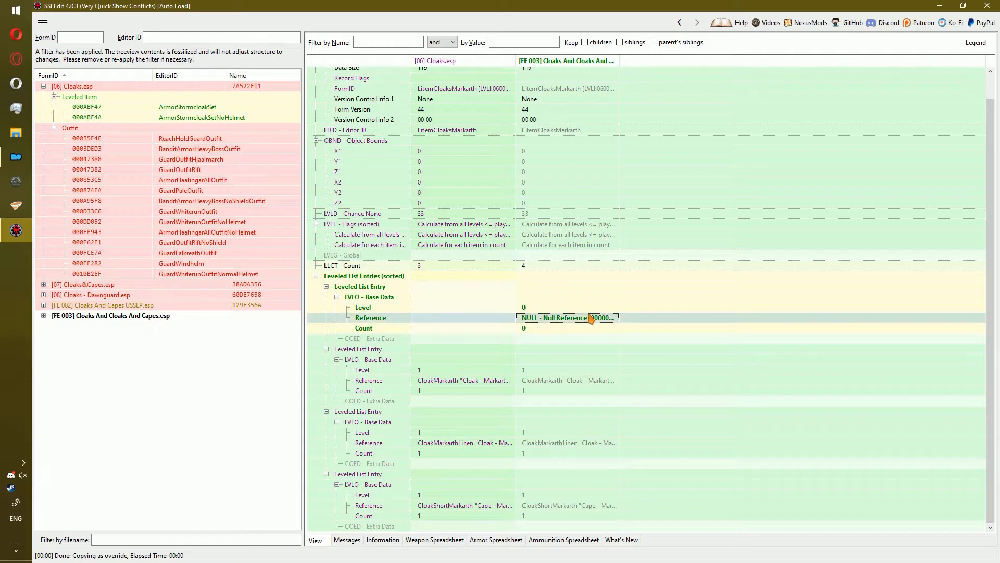
- Remove the filter, locate LitemCloaksMarkarth under Cloaks.esp and expand the Leveled Item records of Cloaks&Capes.esp
right_click(215, 336)
left_click(276, 345)
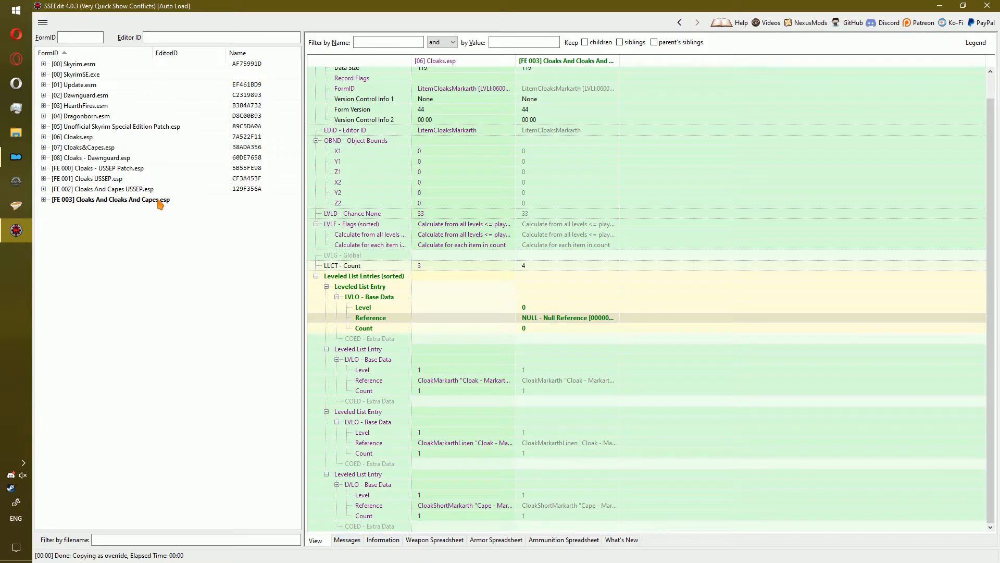
right_click(499, 58)
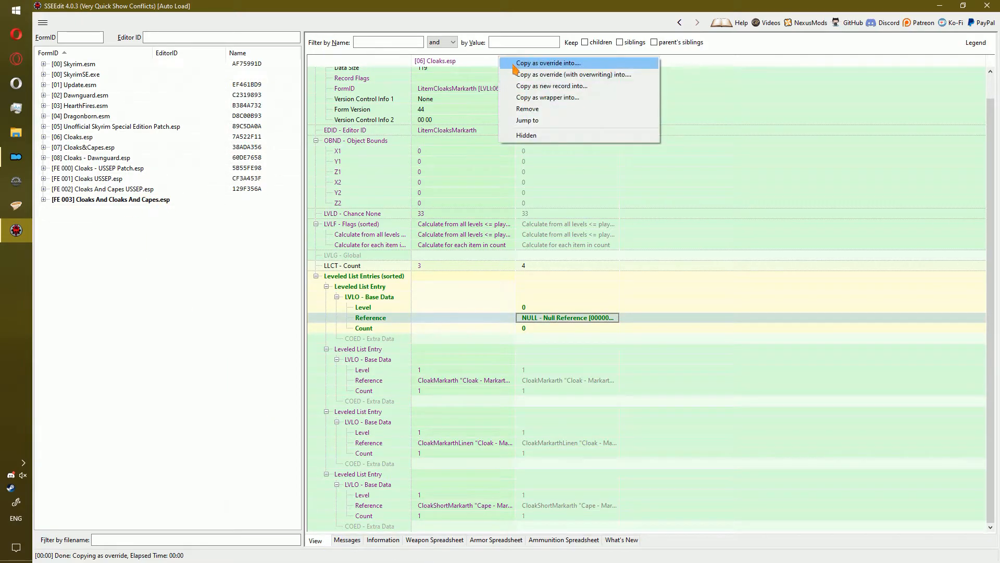
left_click(569, 120)
scroll(201, 313, "down", 4)
left_click(201, 400)
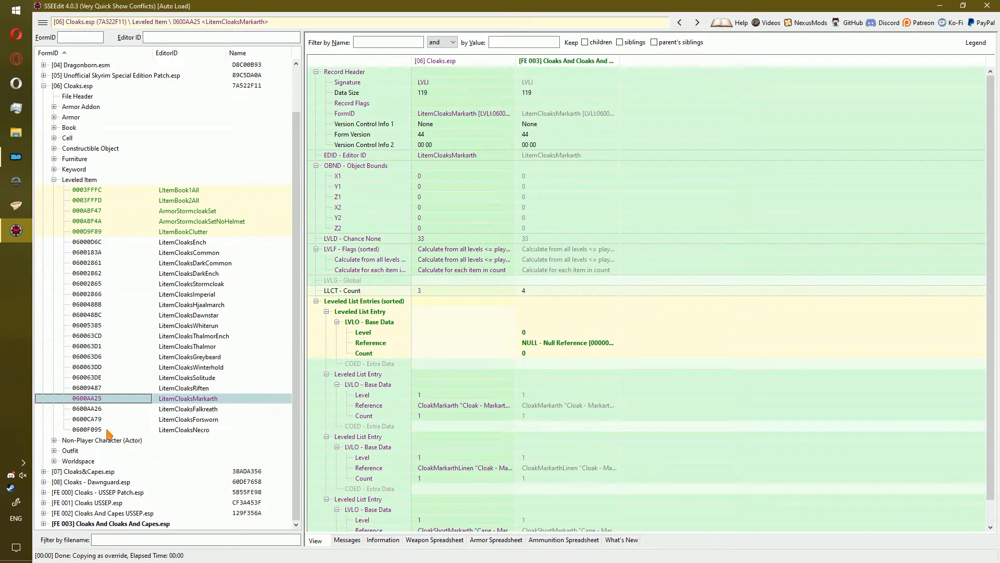
left_click(44, 472)
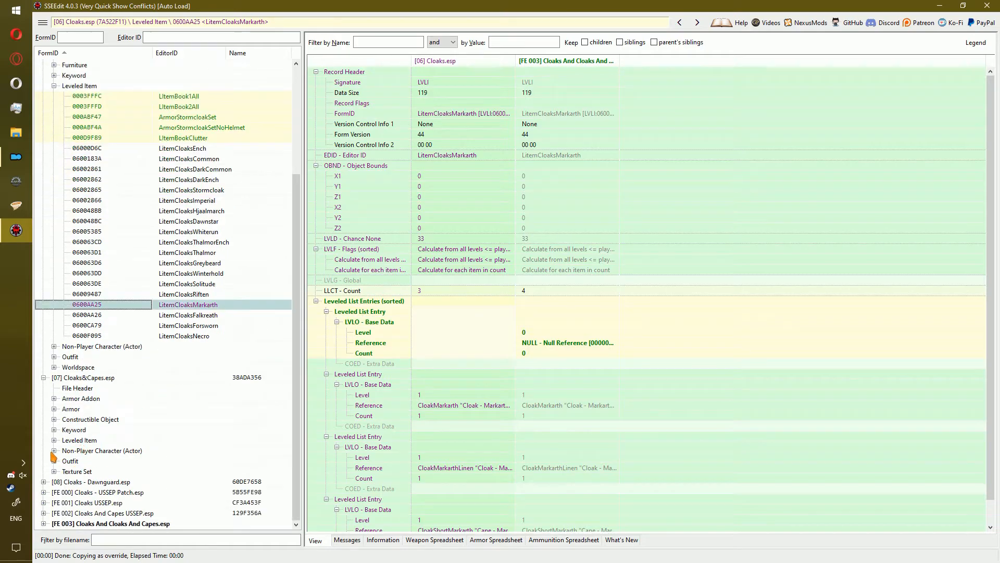
left_click(54, 440)
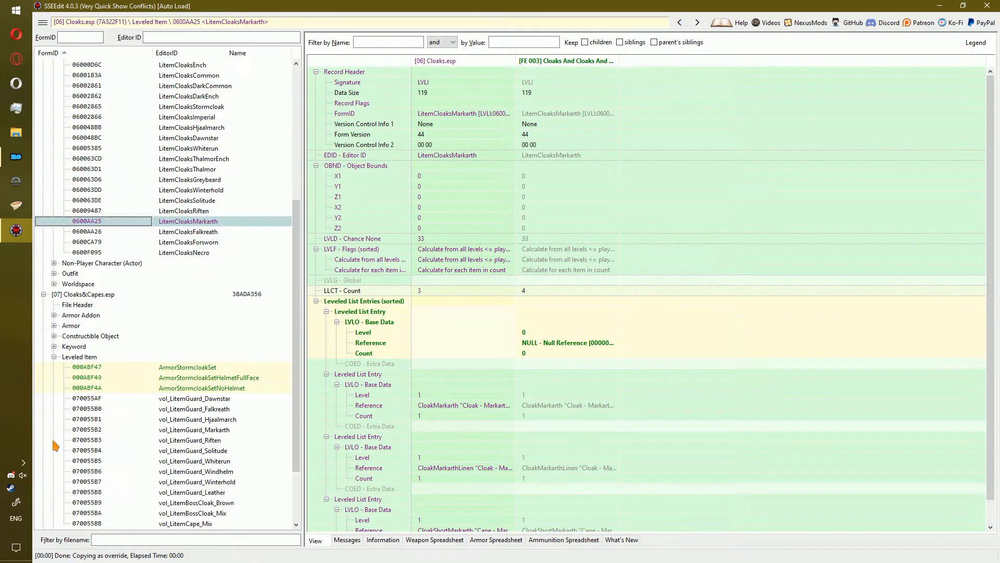
- Compare the LitemCloaksMarkarth list of Cloaks.esp with the vol_LitemGuard_Markarth list of Cloaks&Capes.esp
left_click(232, 430, "ctrl")
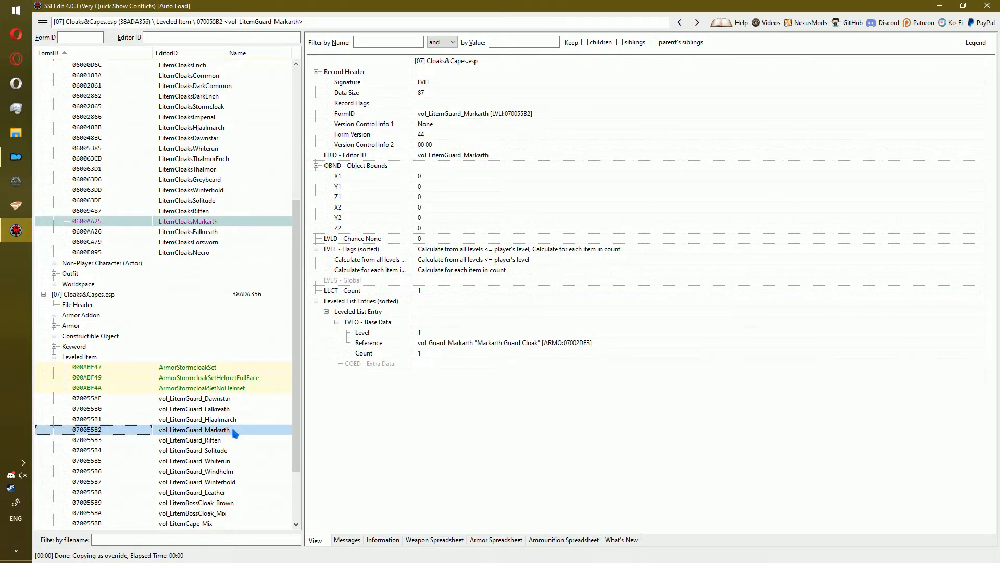
right_click(232, 430)
left_click(291, 83)
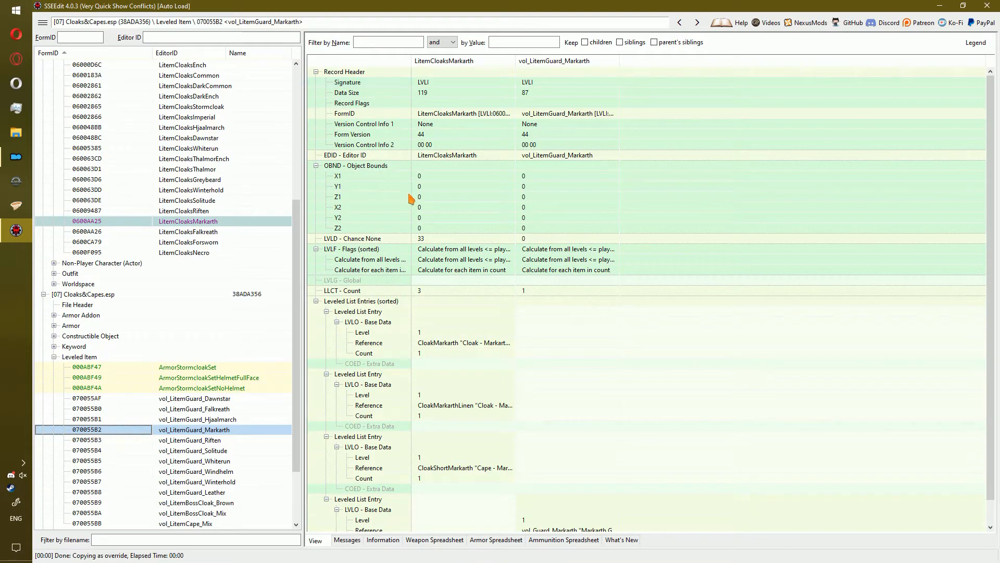
scroll(607, 351, "down", 1)
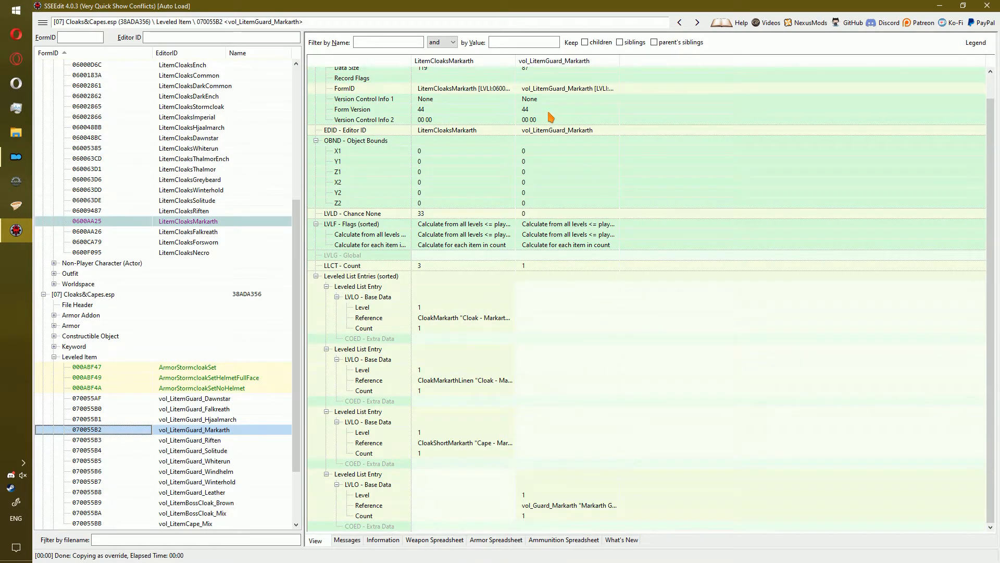
- Expand the Leveled Item records of Cloaks And Cloaks And Capes.esp and select its LitemCloaksMarkarth together with vol_LitemGuard_Markarth
left_click(208, 430)
left_click_drag(299, 412, 297, 468)
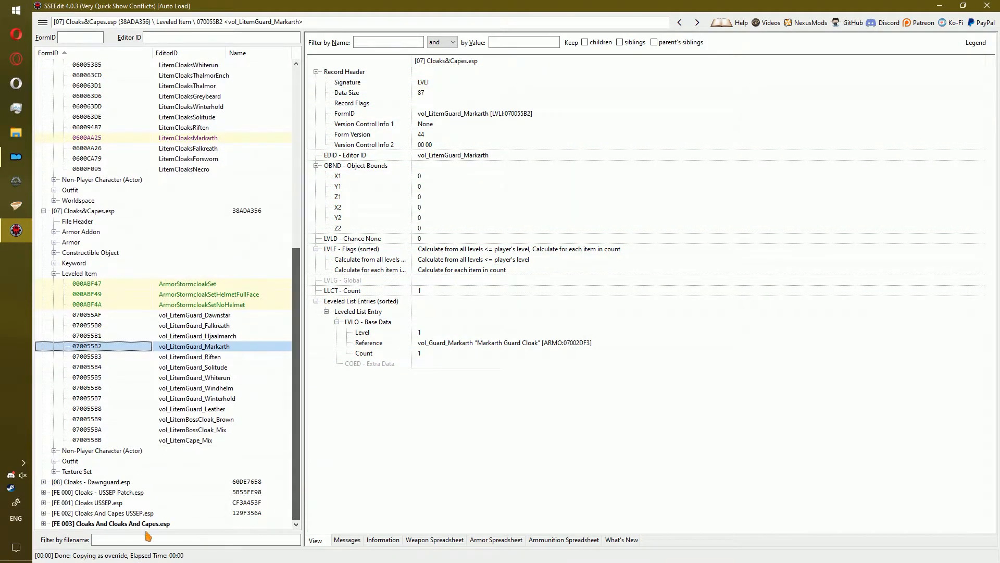
left_click(44, 524)
left_click(54, 523)
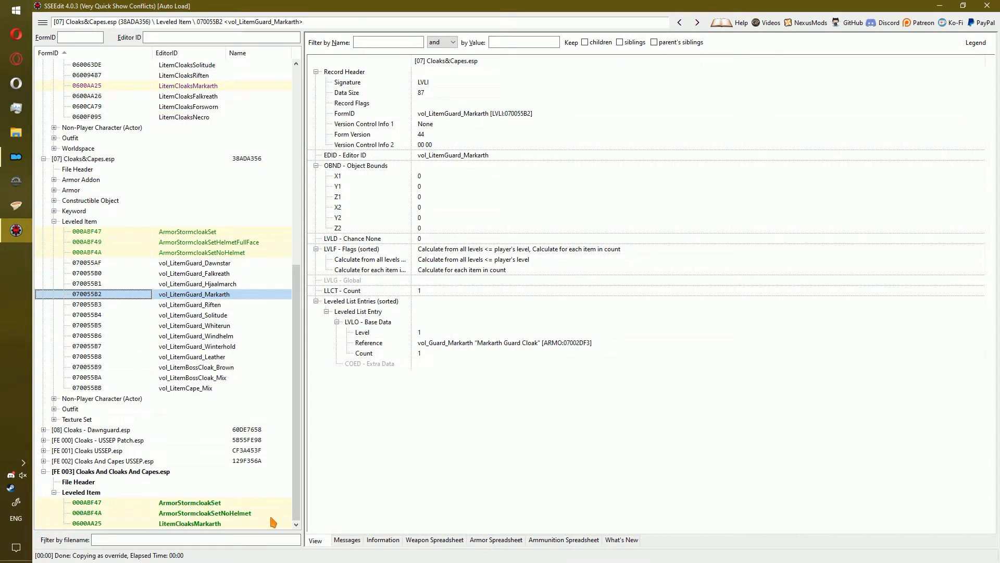
left_click(225, 524)
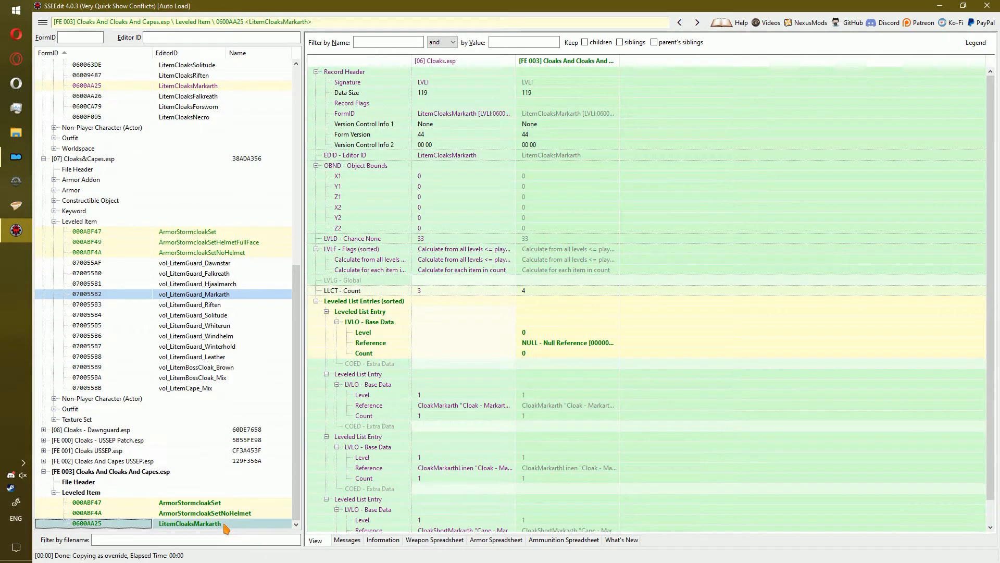
- Compare the two selected Markarth lists and copy the Markarth Guard Cloak entry over the null entry of LitemCloaksMarkarth
right_click(204, 295)
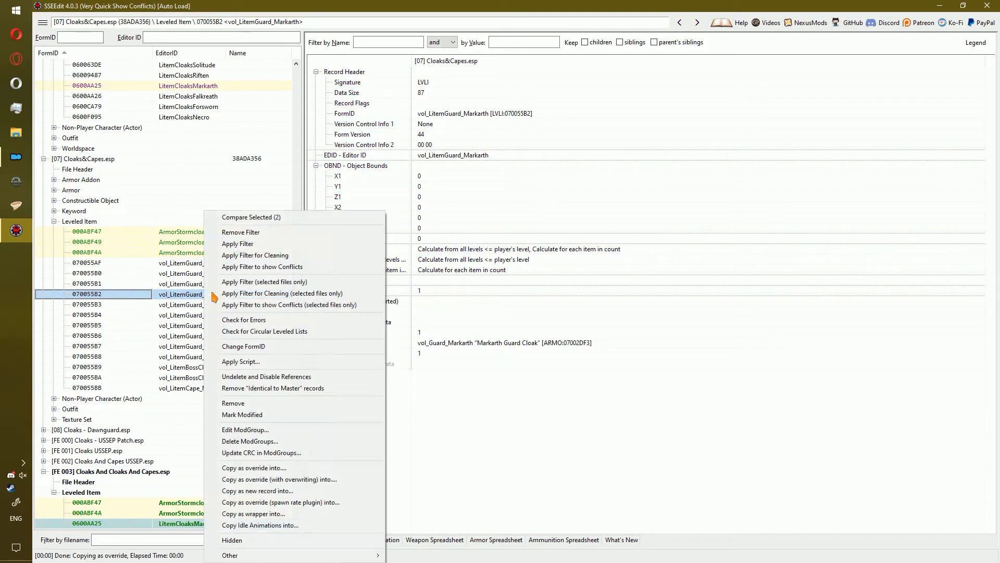
left_click(289, 217)
scroll(634, 349, "down", 3)
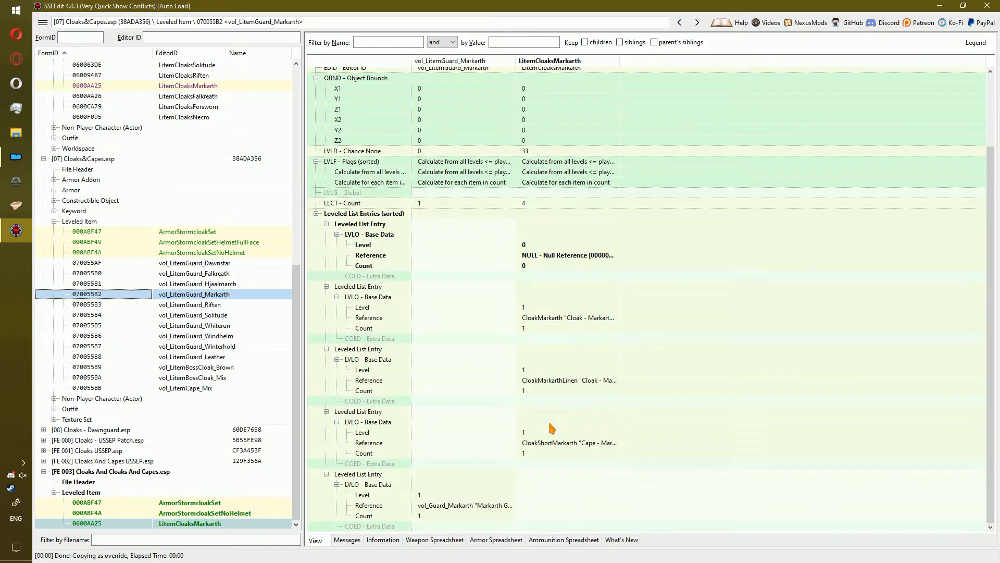
left_click_drag(499, 476, 540, 231)
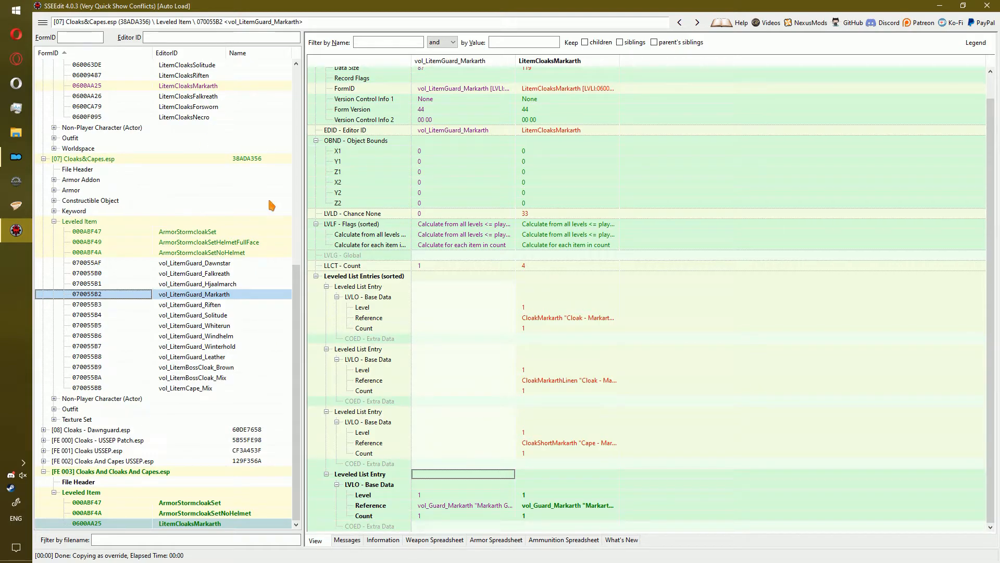
- Examine vol_LitemGuard_Dawnstar and LitemCloaksEnch while looking through the leveled lists of Cloaks.esp and Cloaks&Capes.esp for matching holds
scroll(297, 317, "up", 1)
left_click_drag(297, 318, 299, 240)
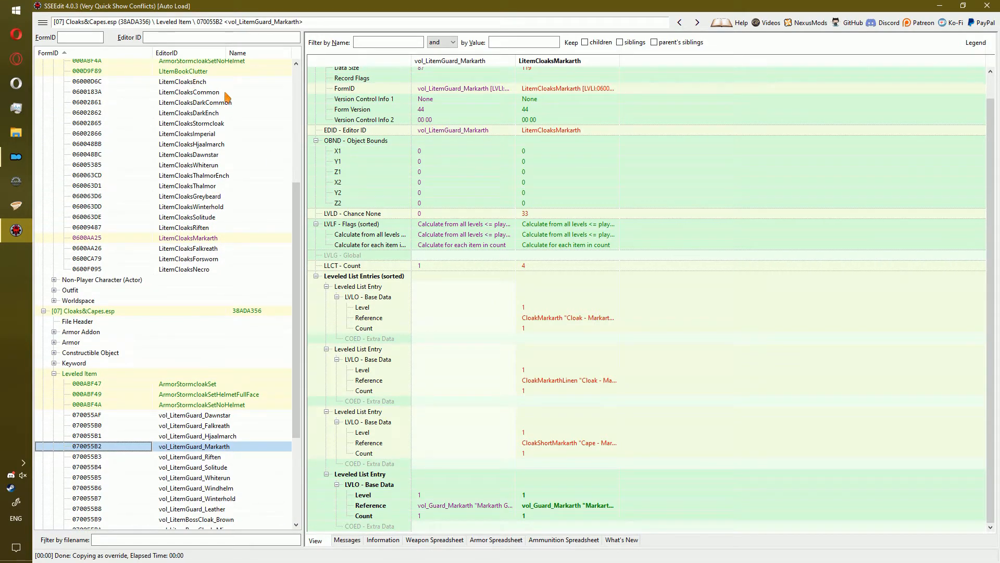
left_click(206, 415)
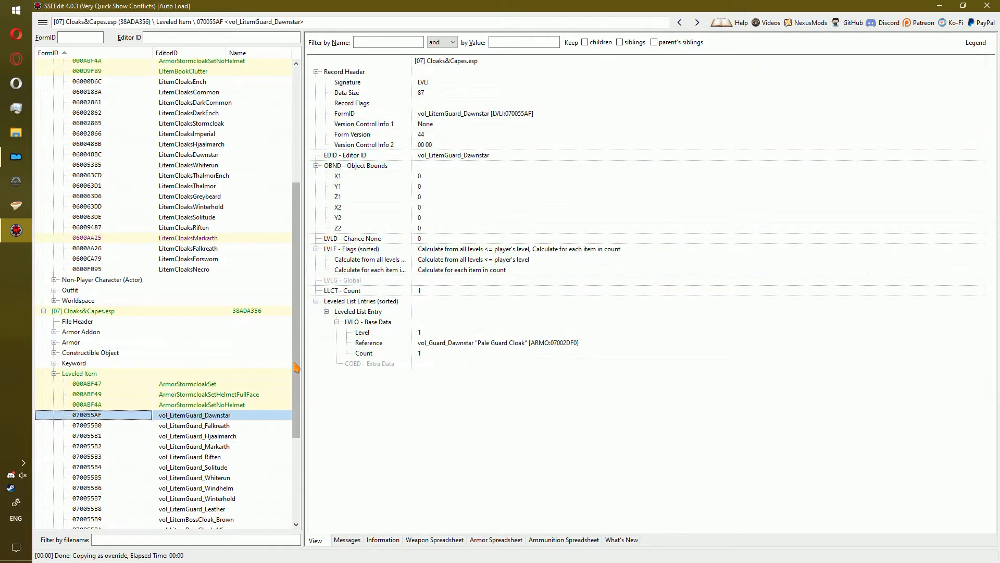
scroll(219, 375, "down", 2)
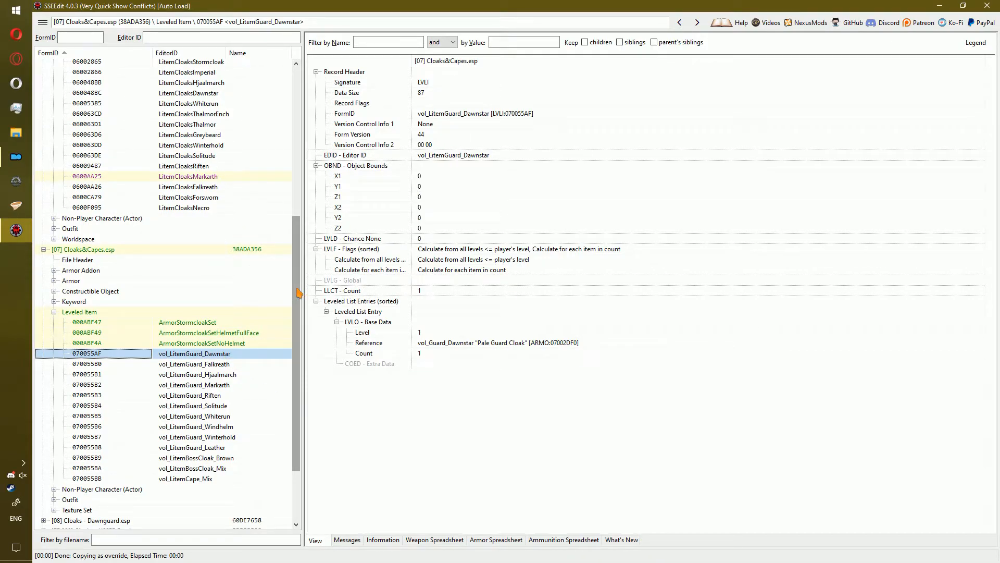
scroll(302, 271, "up", 1)
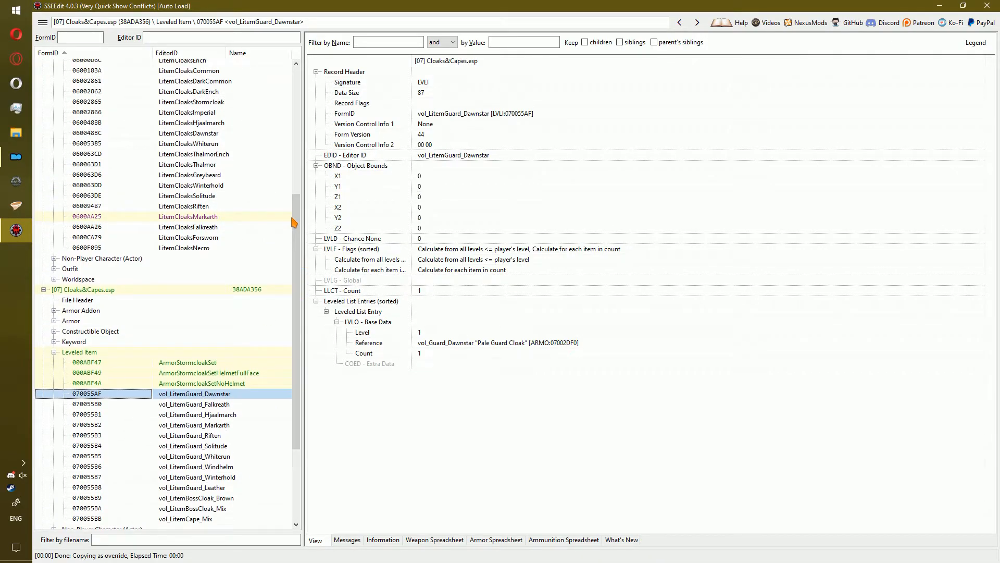
scroll(289, 229, "up", 2)
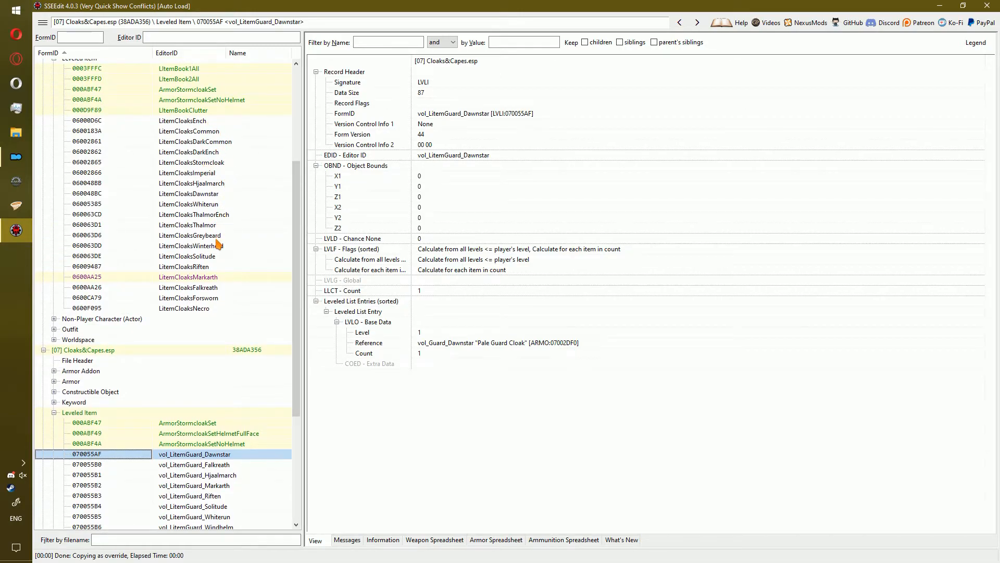
left_click(198, 121)
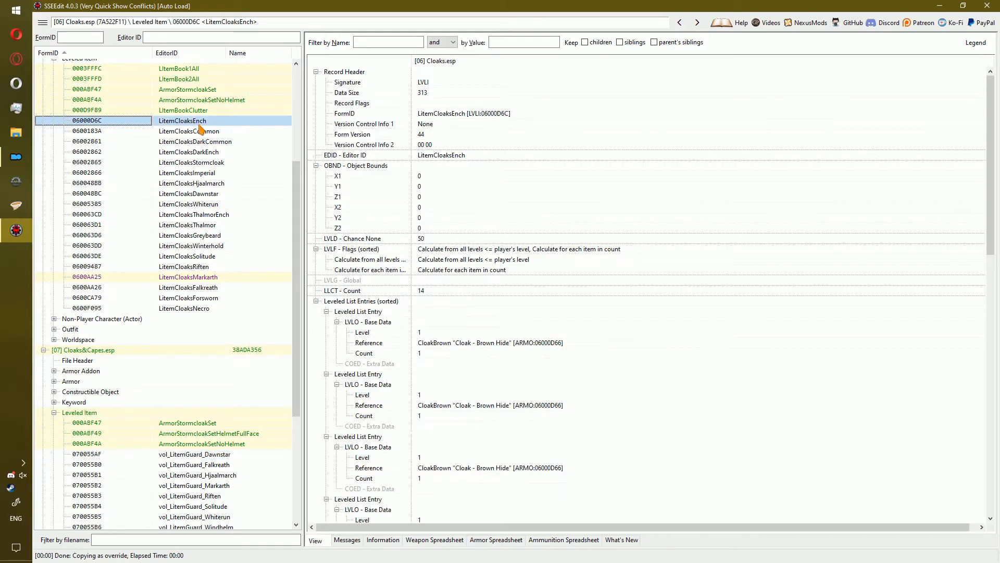
scroll(228, 206, "up", 1)
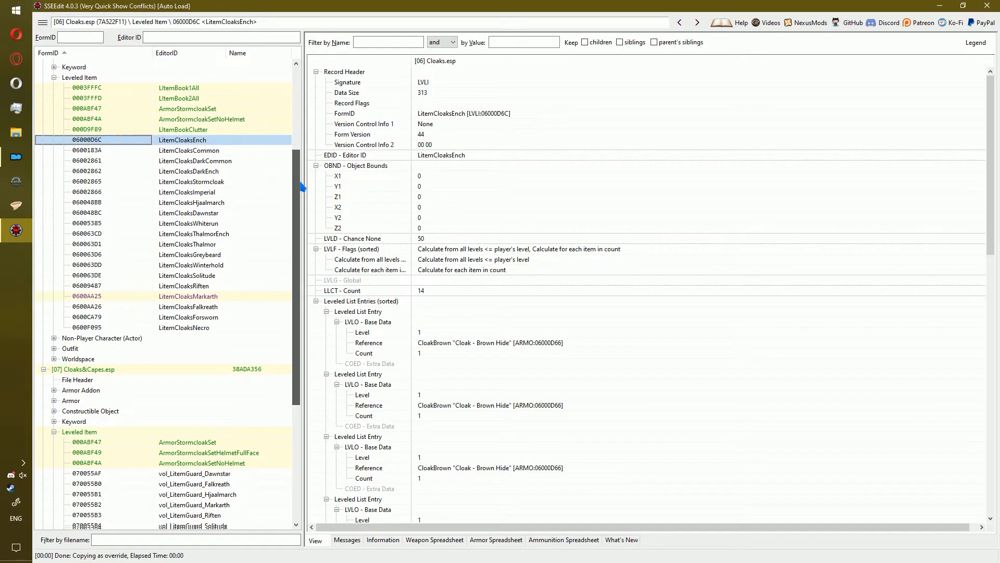
- Copy the LitemCloaksDawnstar leveled list of Cloaks.esp as an override into Cloaks And Cloaks And Capes.esp
scroll(236, 177, "down", 2)
left_click(235, 177)
right_click(233, 177)
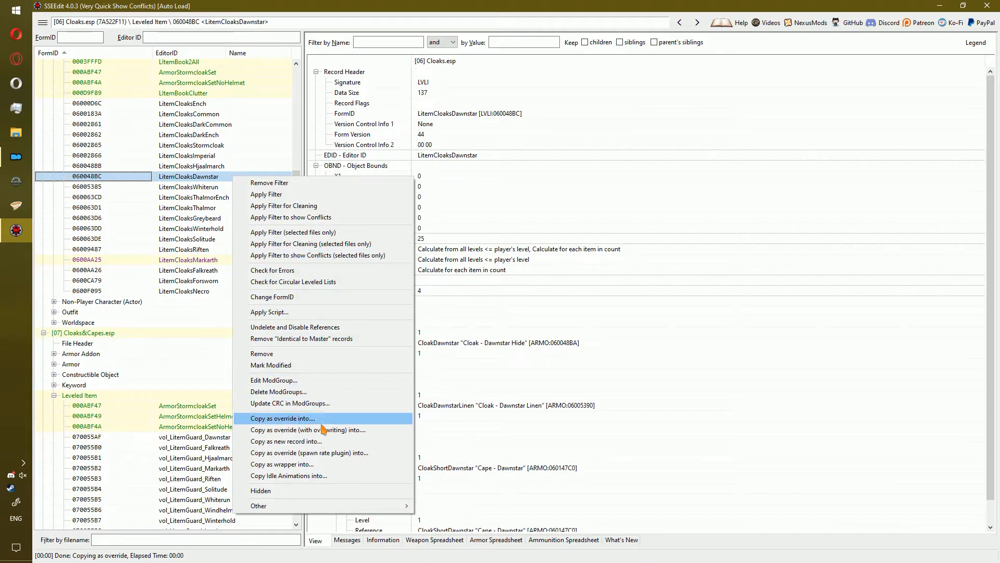
left_click(289, 417)
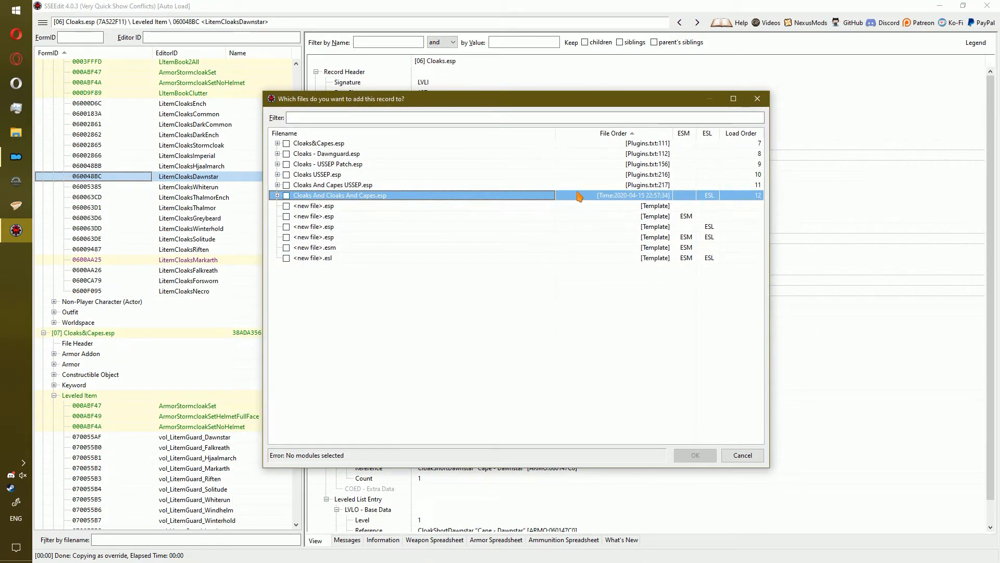
double_click(578, 196)
- Compare vol_LitemGuard_Dawnstar with the patch's LitemCloaksDawnstar and copy the Pale Guard Cloak entry into the patch's list
left_click(206, 438)
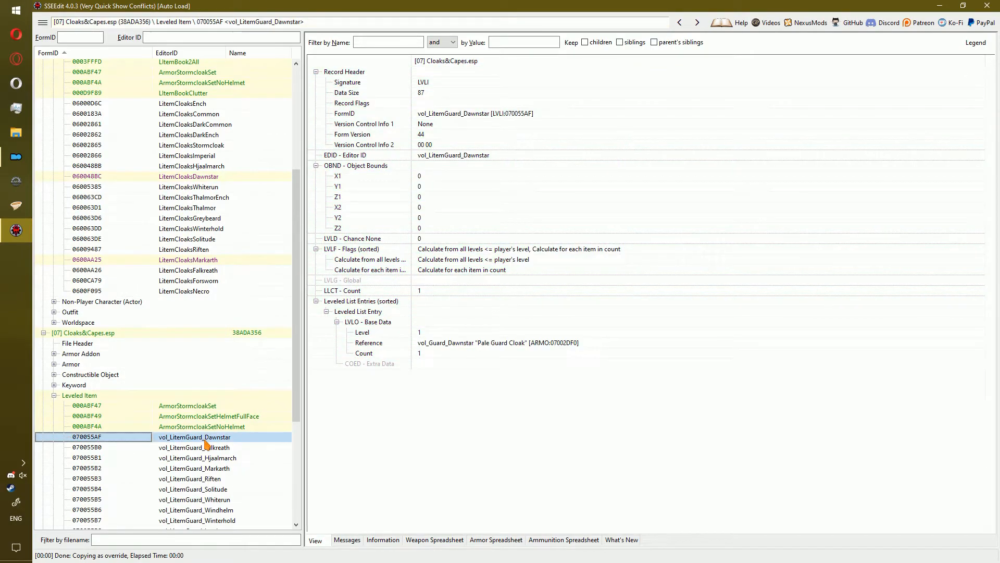
scroll(211, 513, "down", 6)
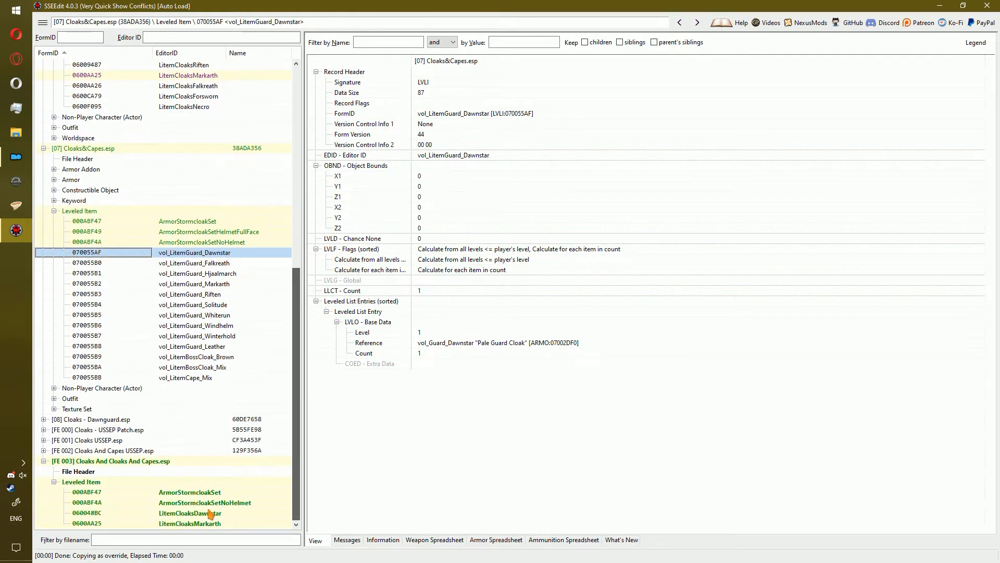
left_click(218, 515)
right_click(219, 514)
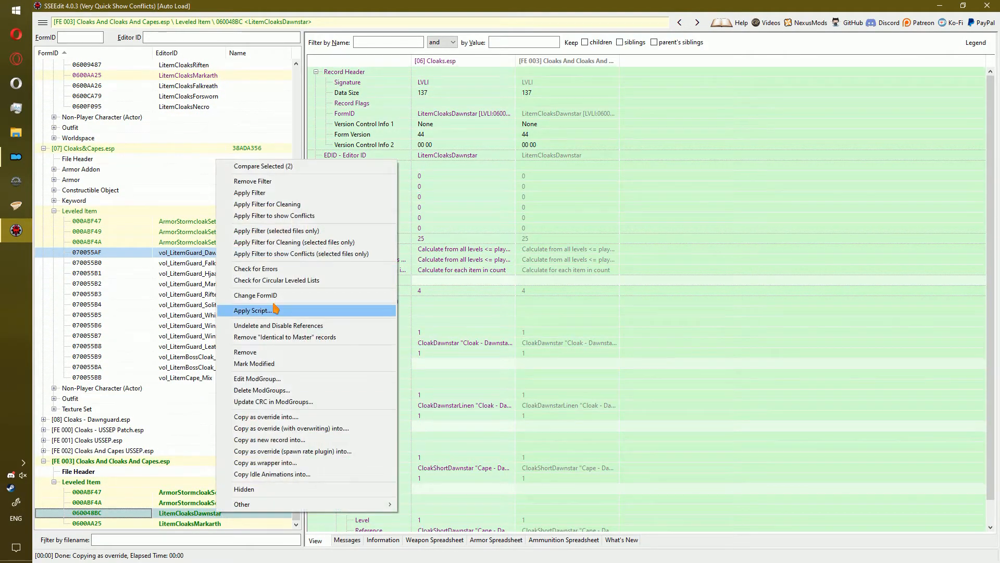
left_click(265, 165)
scroll(680, 258, "down", 1)
scroll(679, 258, "down", 2)
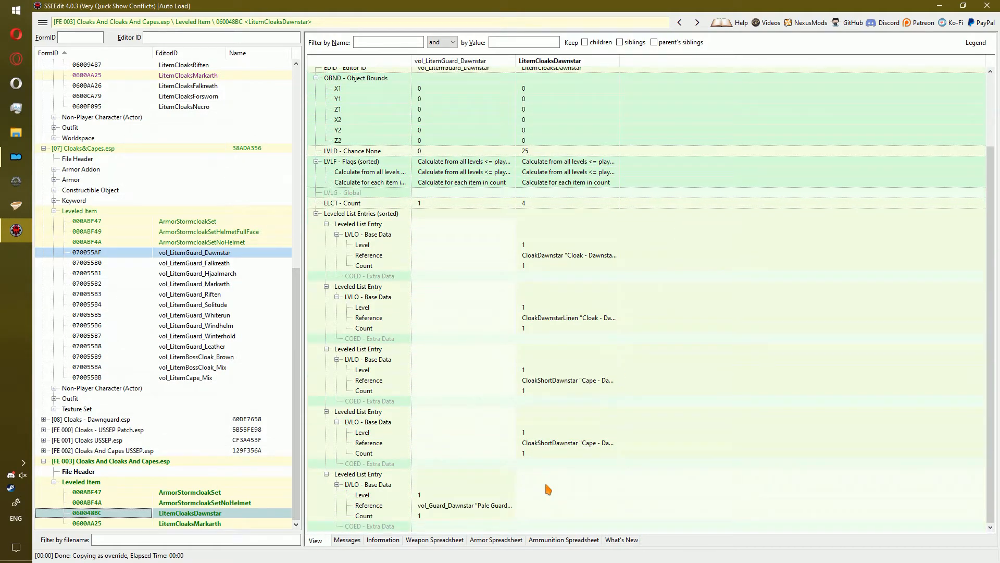
left_click_drag(497, 476, 560, 476)
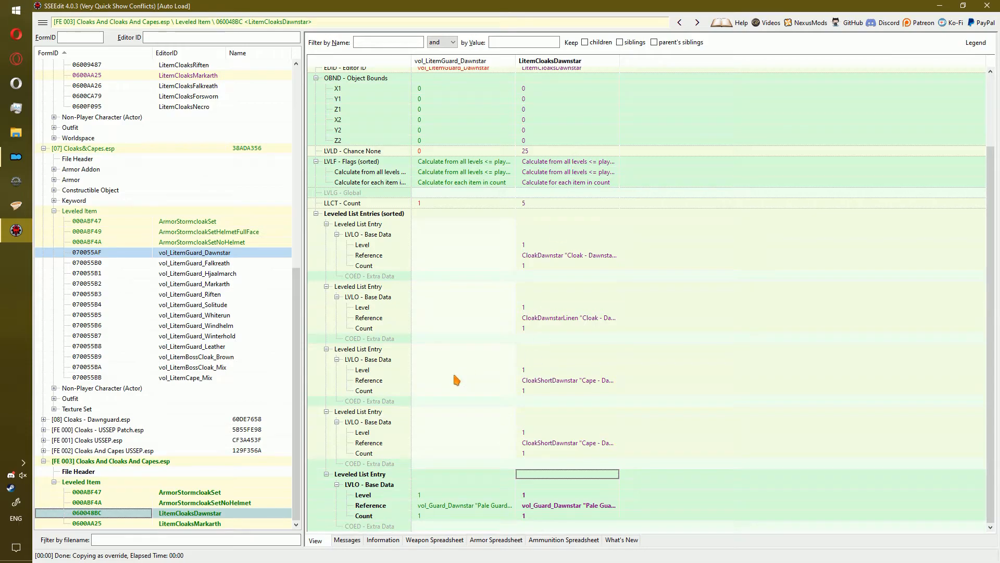
- Copy the LitemCloaksFalkreath list of Cloaks.esp as an override into Cloaks And Cloaks And Capes.esp and select vol_LitemGuard_Falkreath
left_click(225, 262)
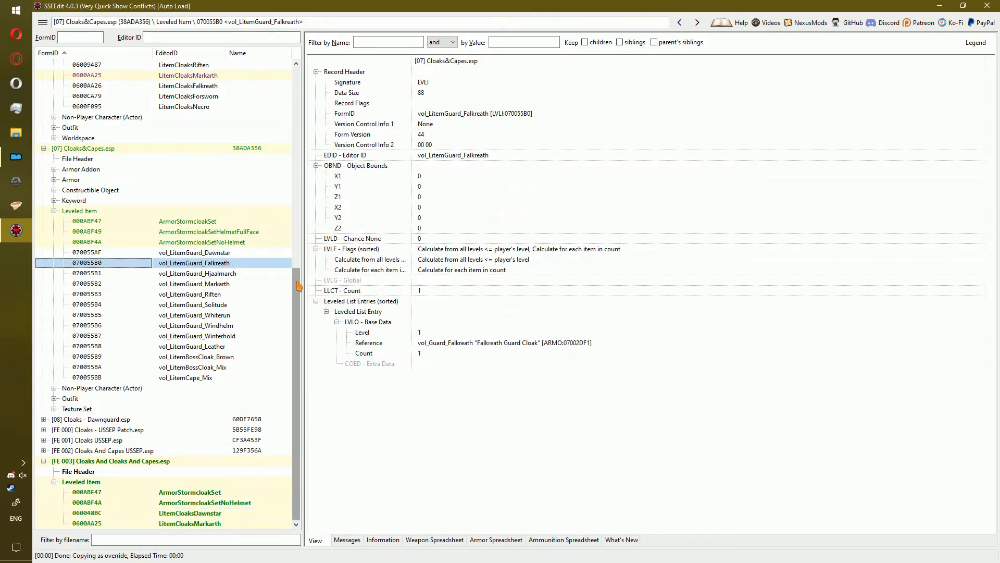
scroll(299, 286, "up", 4)
left_click(213, 196)
right_click(213, 197)
left_click(254, 439)
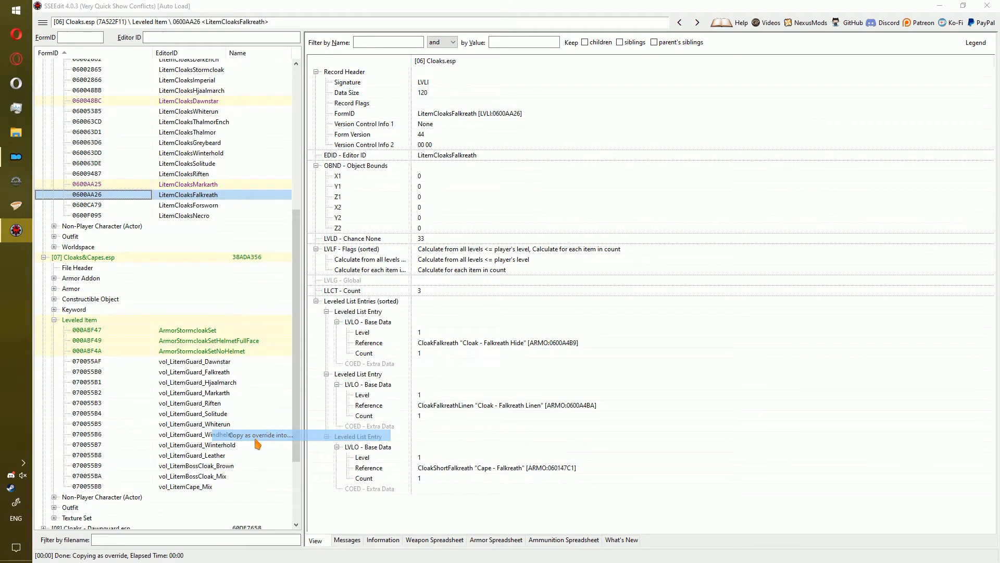
double_click(347, 196)
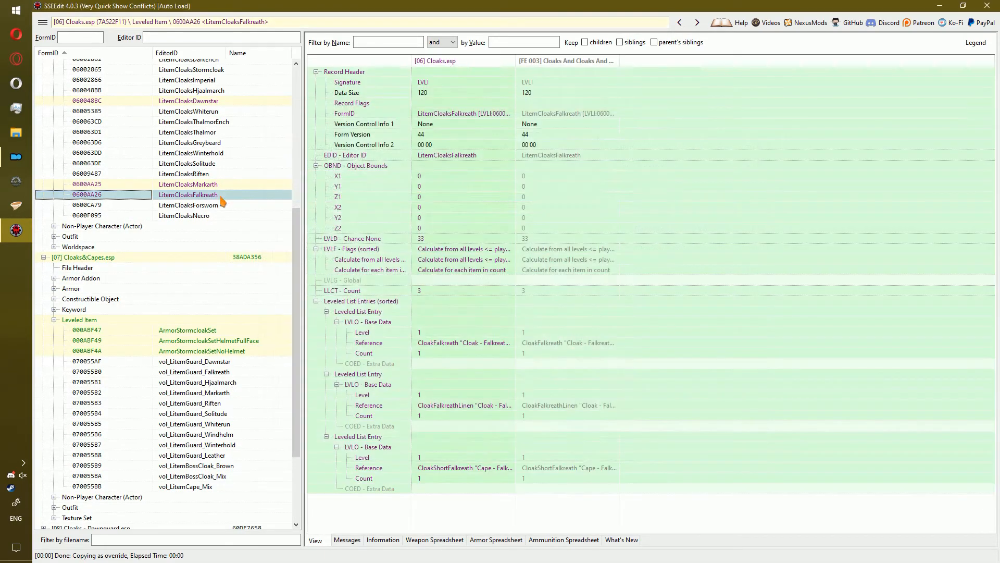
left_click(203, 373)
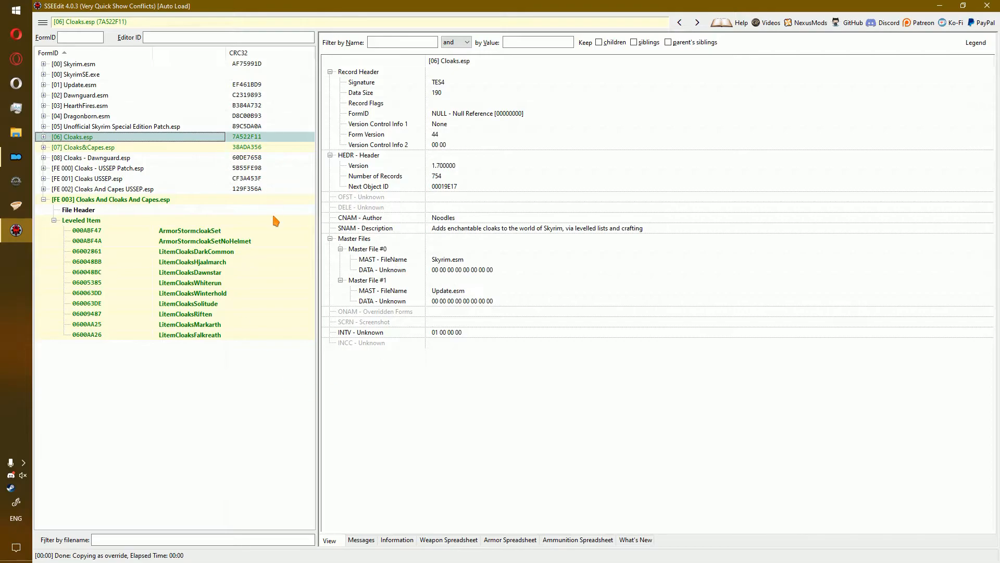
- Apply the filter to show conflicts and open ReachHoldGuardOutfit among the Outfit records of Cloaks.esp
right_click(153, 362)
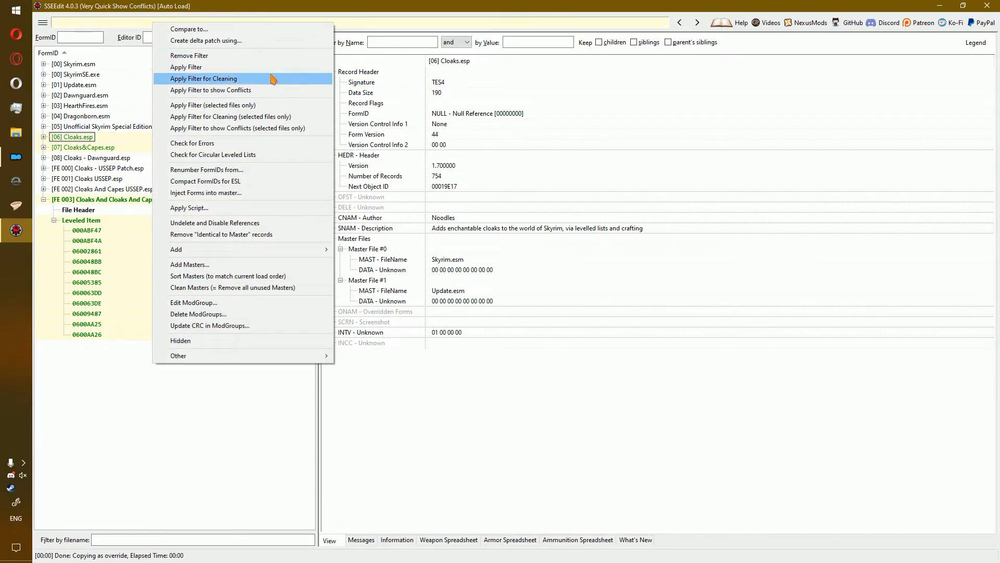
left_click(300, 91)
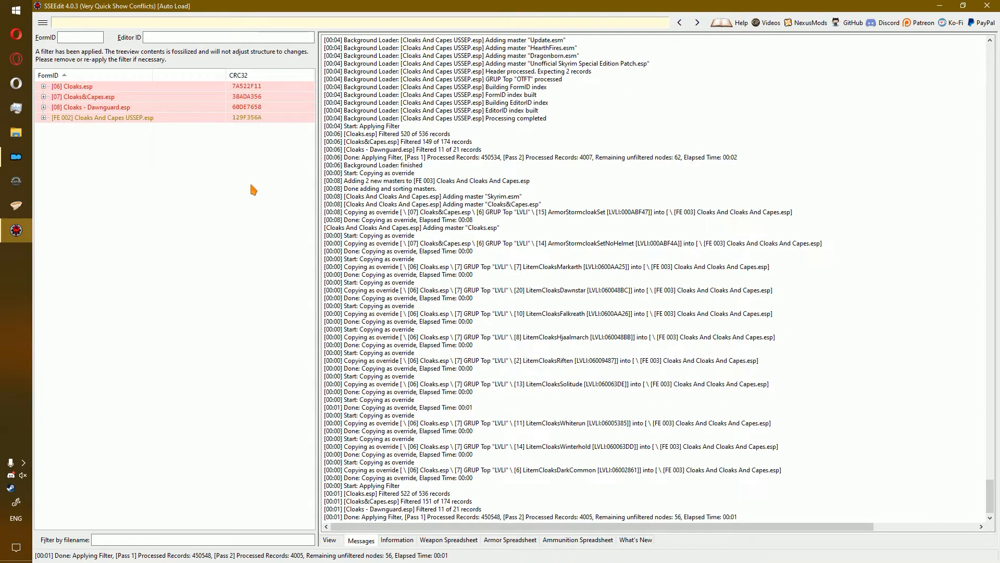
double_click(94, 88)
double_click(117, 98)
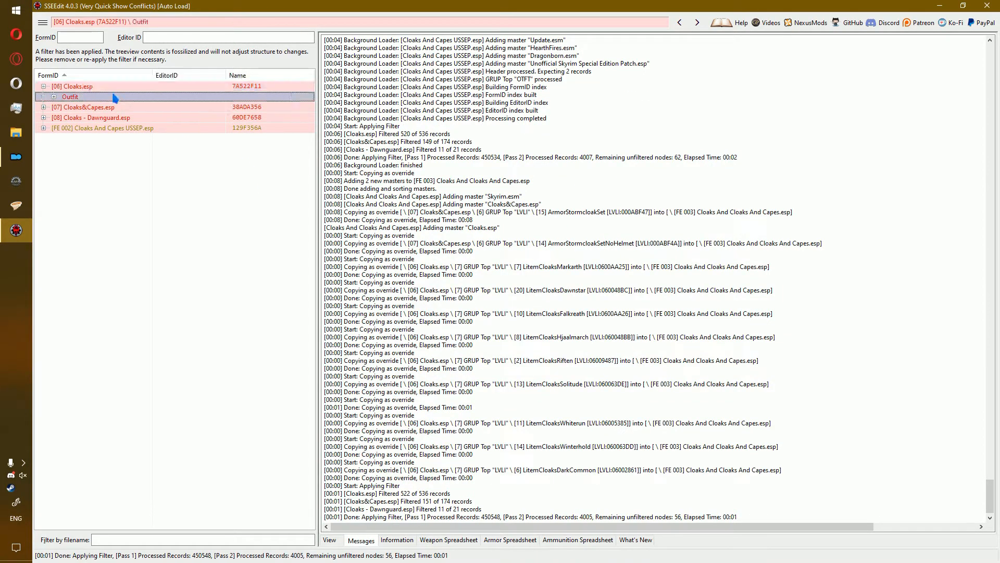
left_click(147, 107)
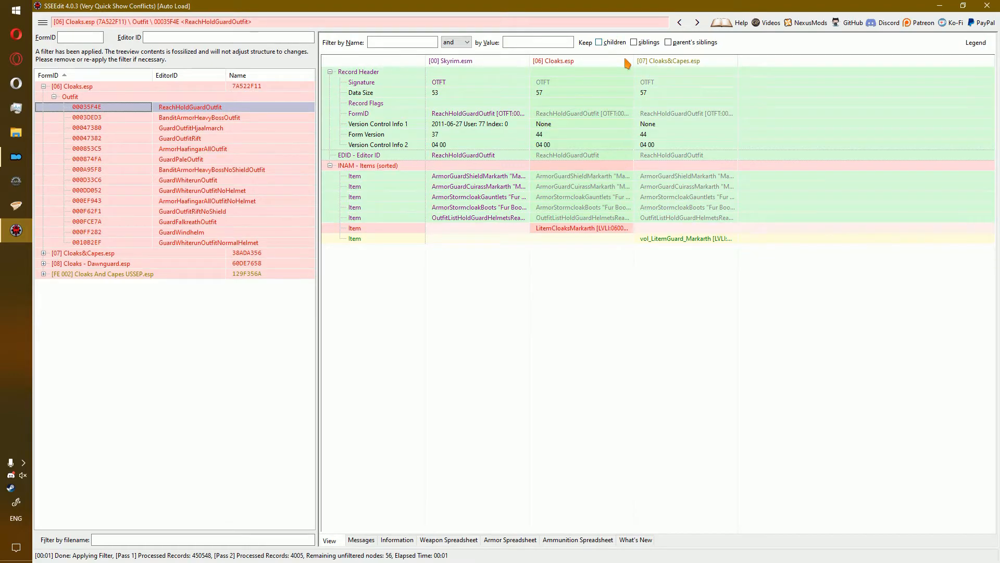
- Hide the non-conflicting and empty rows and copy the Cloaks.esp version of ReachHoldGuardOutfit as an override into Cloaks And Cloaks And Capes.esp
right_click(589, 258)
left_click(653, 263)
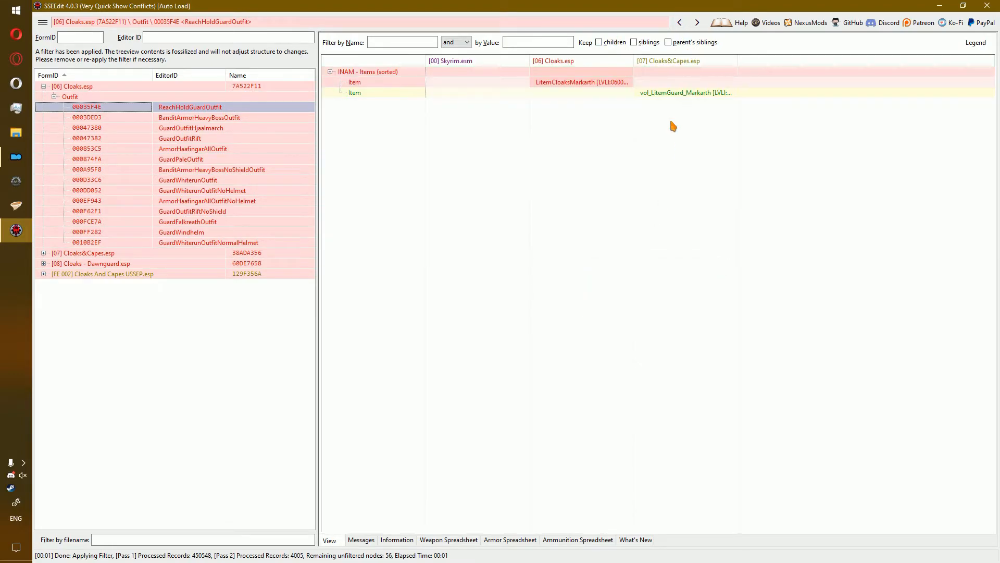
right_click(598, 74)
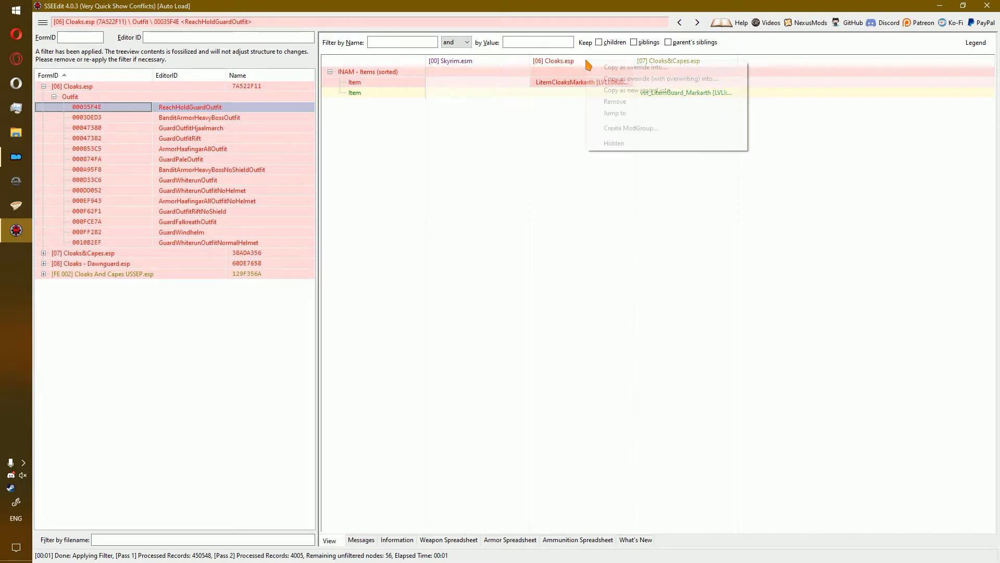
left_click(607, 79)
left_click(285, 185)
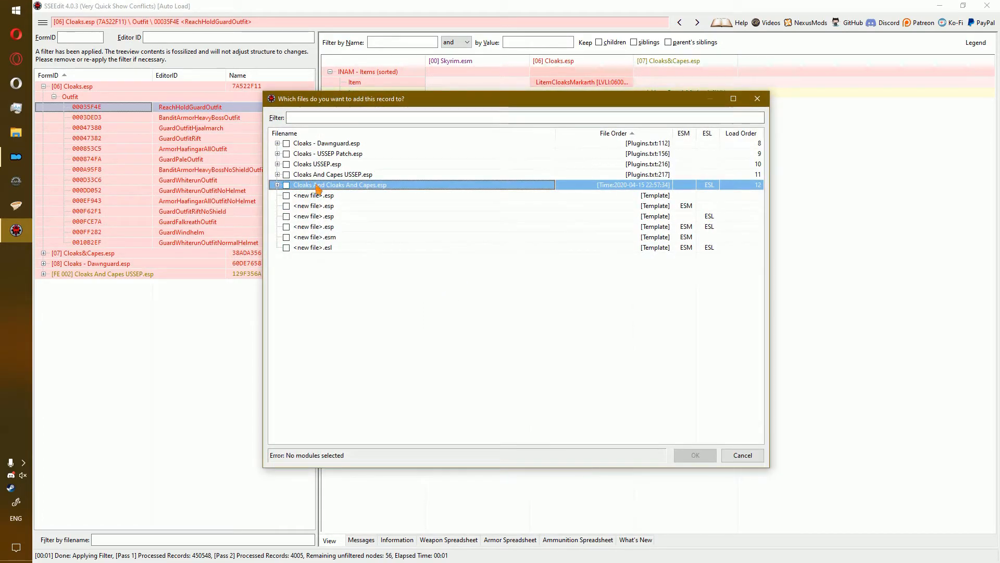
key("Return")
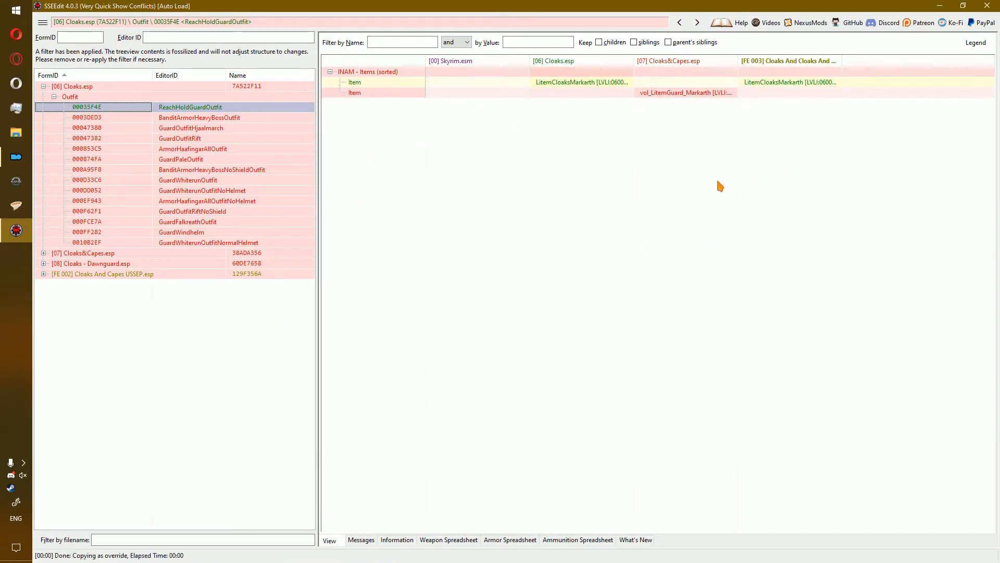
- Copy the Cloaks.esp version of GuardOutfitHjaalmarch as an override into Cloaks And Cloaks And Capes.esp
left_click(203, 118)
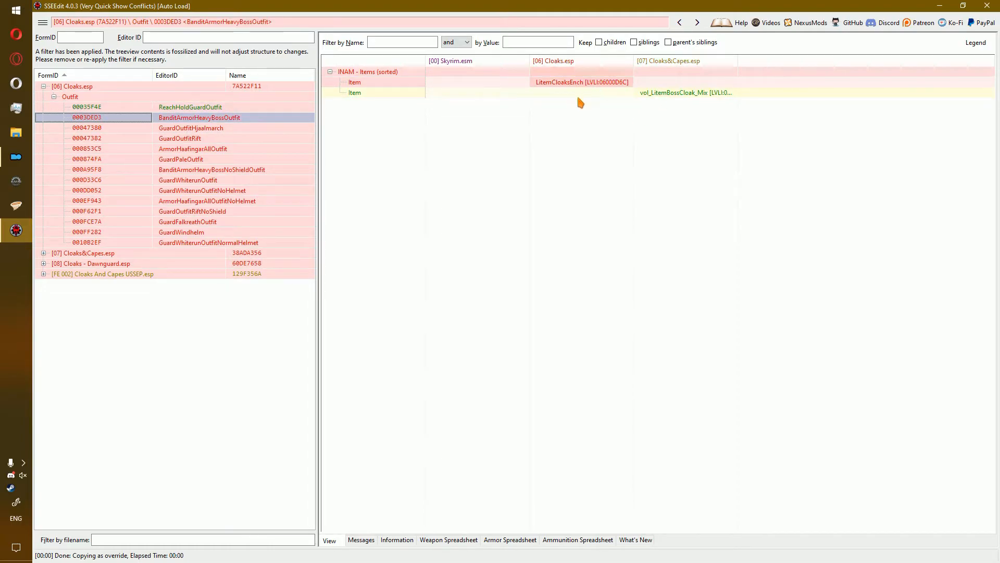
left_click(263, 130)
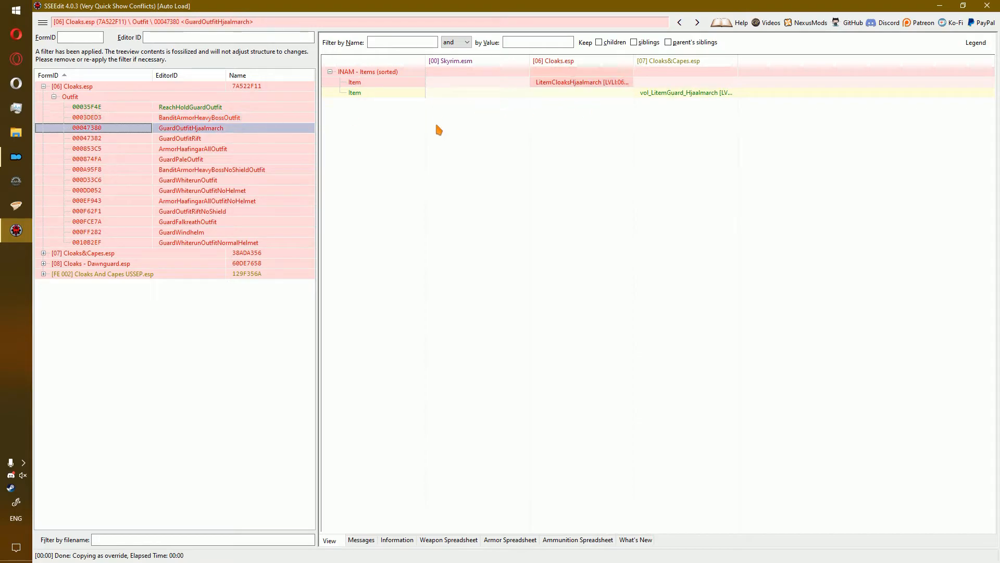
right_click(558, 63)
left_click(567, 69)
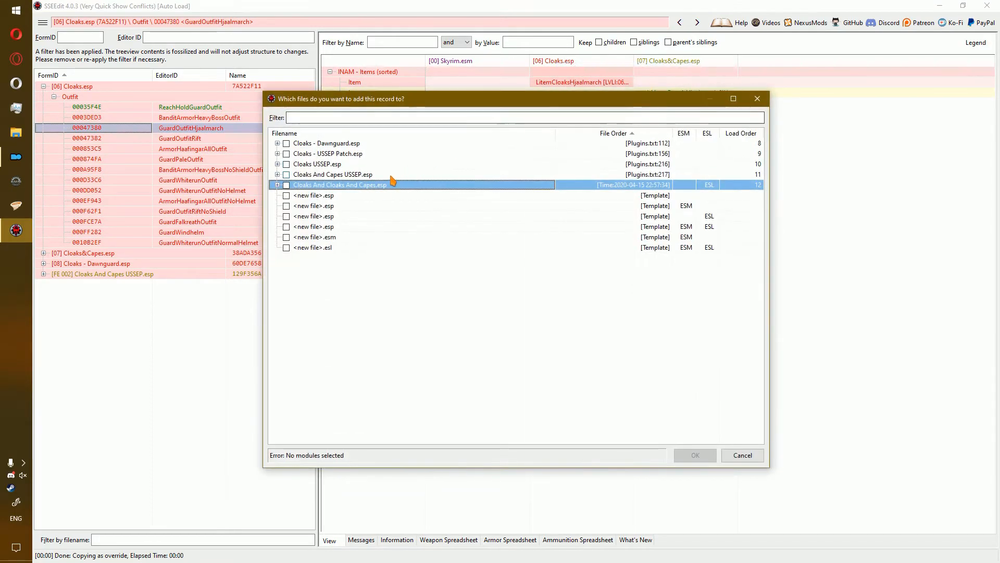
double_click(379, 188)
- Copy the Cloaks.esp outfits from GuardOutfitRift through GuardWhiterunOutfitNormalHelmet together as overrides into Cloaks And Cloaks And Capes.esp
left_click(228, 141)
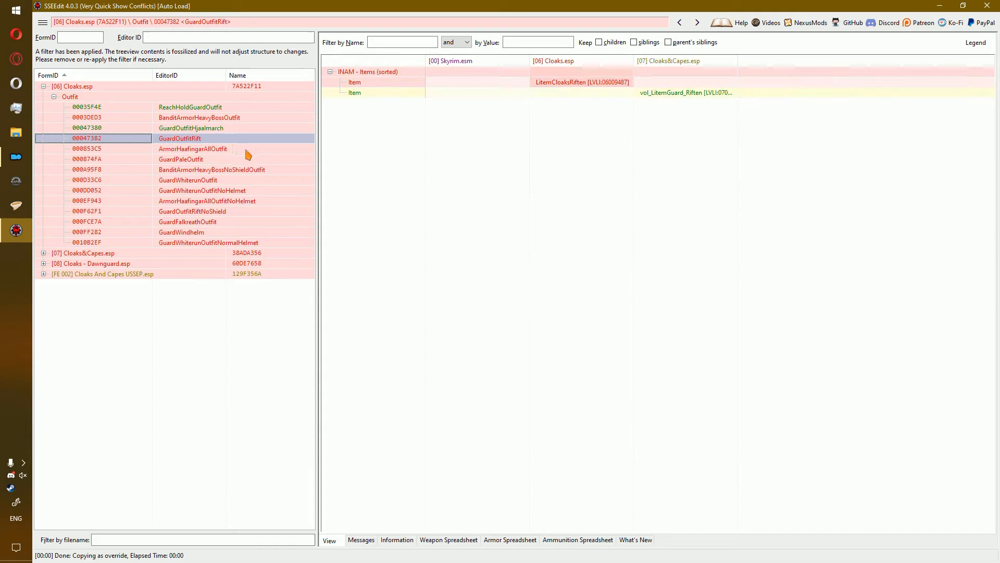
left_click(213, 243, "shift")
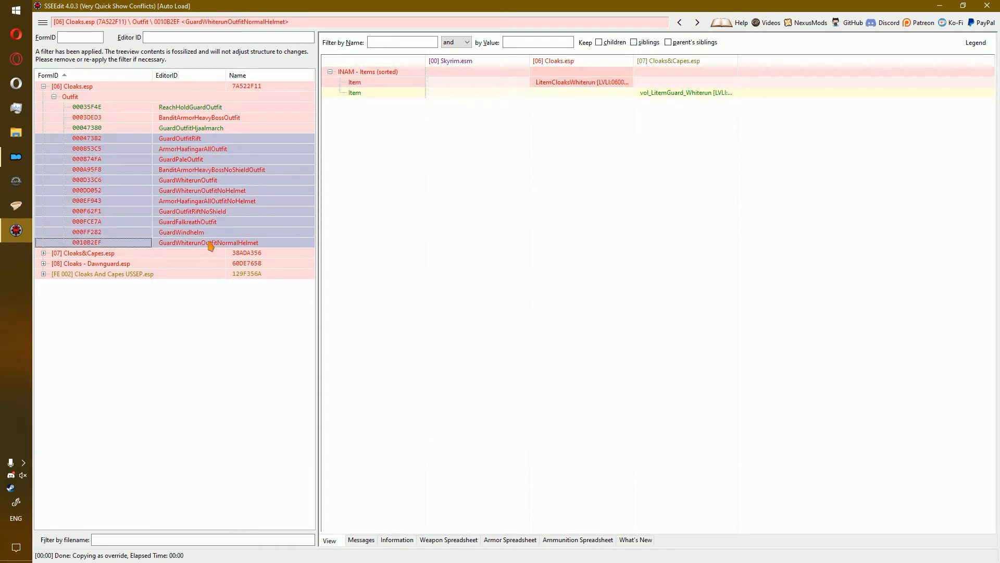
right_click(209, 244)
left_click(303, 491)
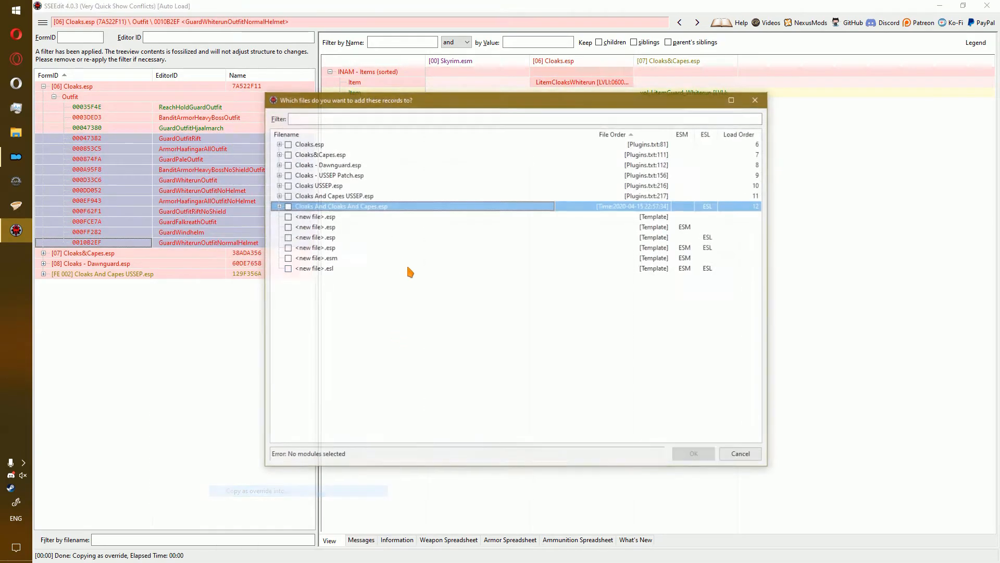
double_click(344, 204)
- Check the copied outfit overrides of Cloaks.esp record by record, from GuardWhiterunOutfitNormalHelmet back through the list
left_click(259, 243)
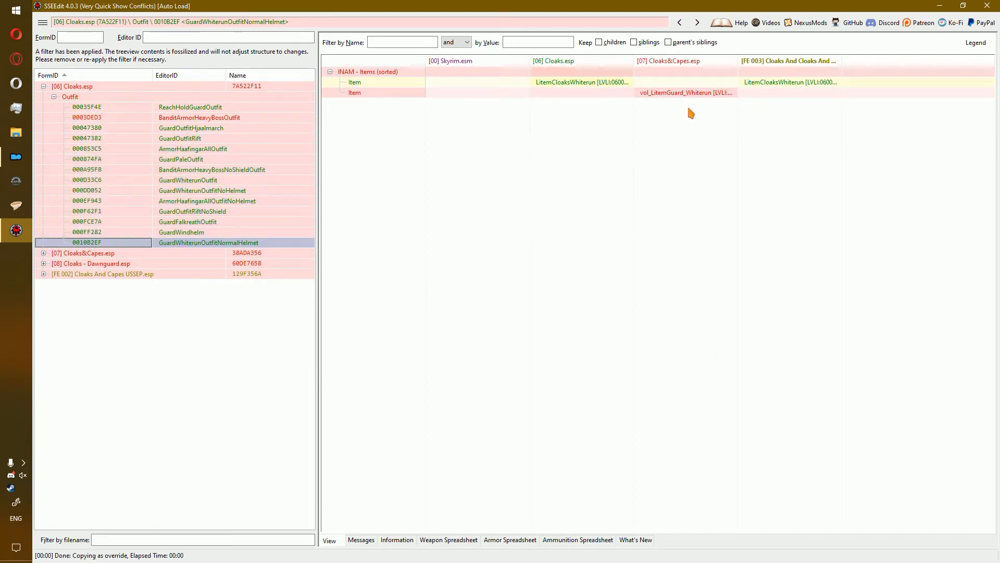
key("Up")
key("Up")
key("Up")
key("Up")
key("Up")
key("Up")
key("Up")
key("Up")
key("Up")
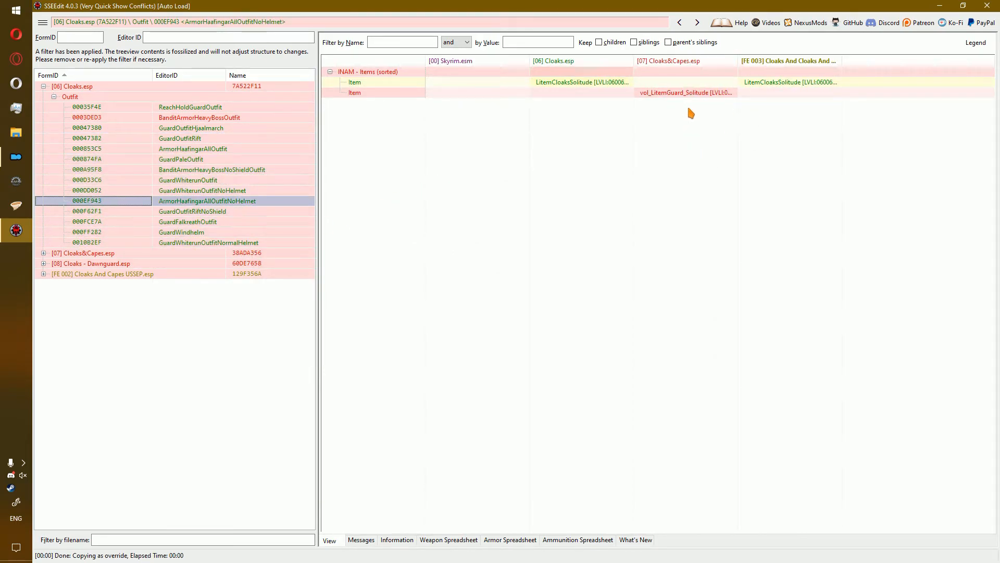
key("Down")
key("Down")
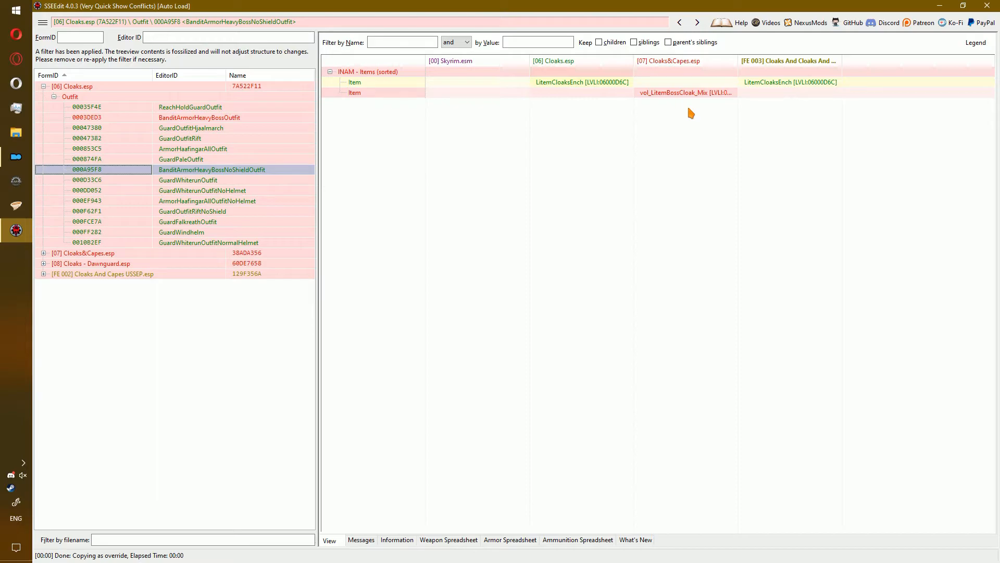
key("Up")
key("Up")
key("Up")
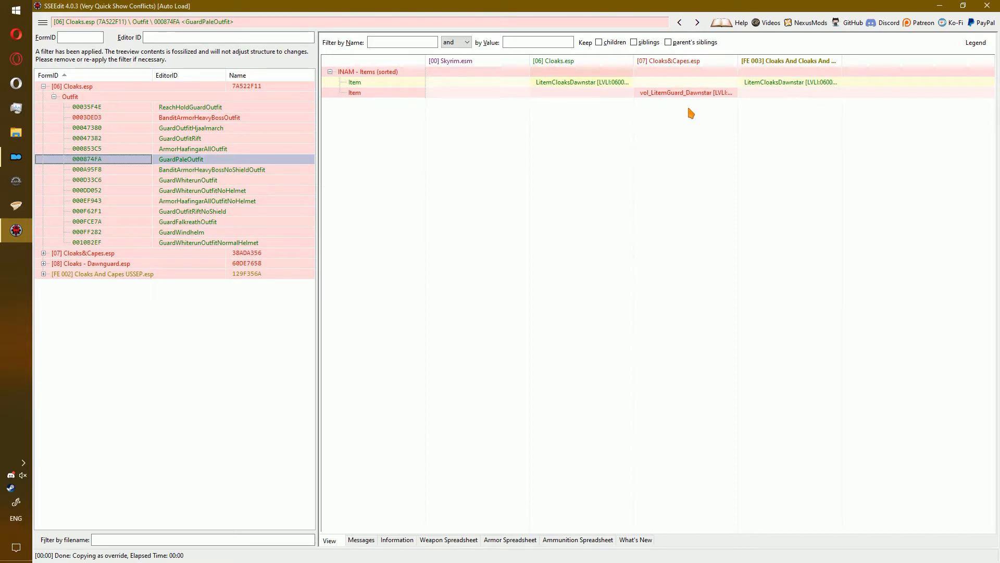
- Copy the Cloaks.esp version of BanditArmorHeavyBossOutfit as an override into Cloaks And Cloaks And Capes.esp
key("Up")
key("Up")
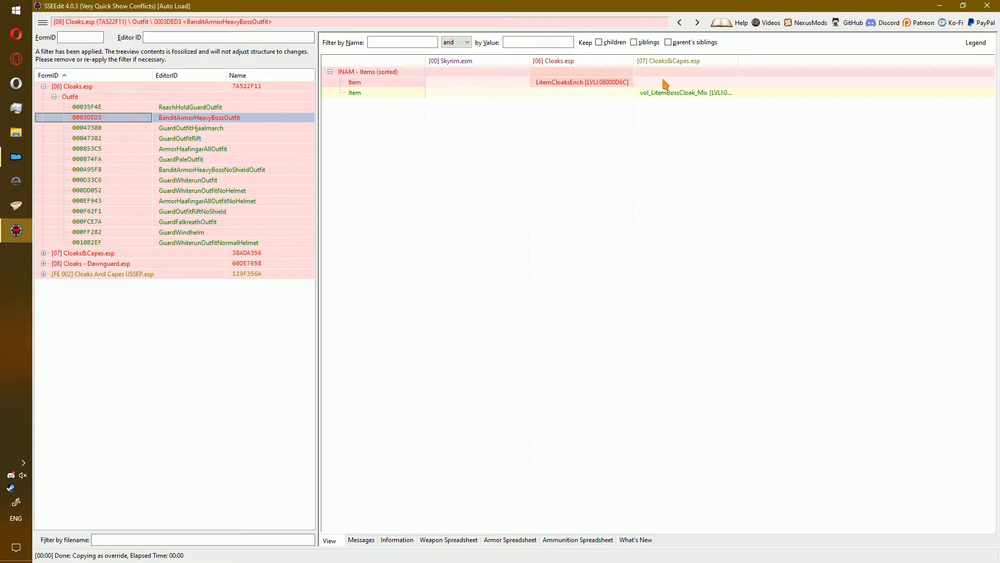
right_click(612, 61)
left_click(639, 71)
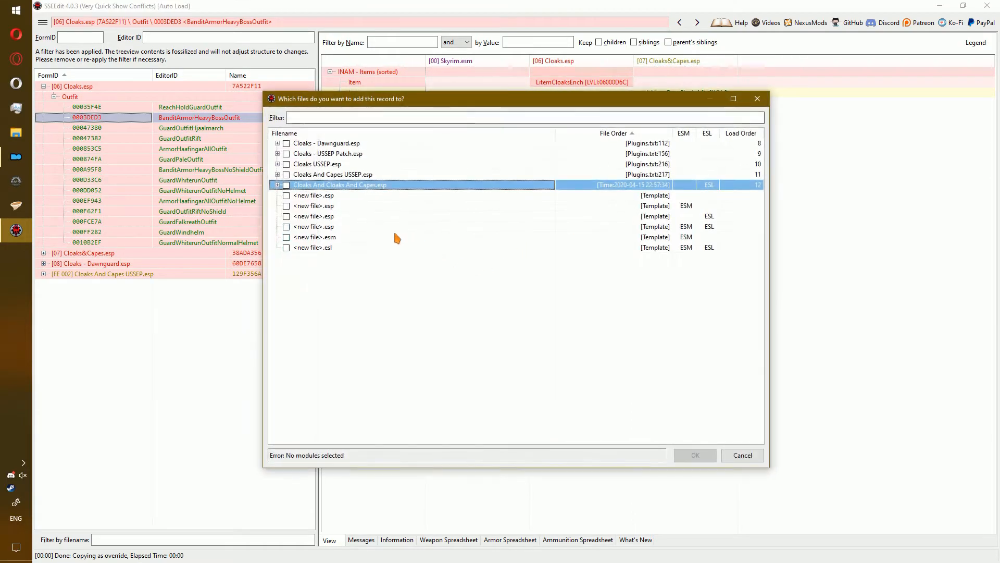
key("Escape")
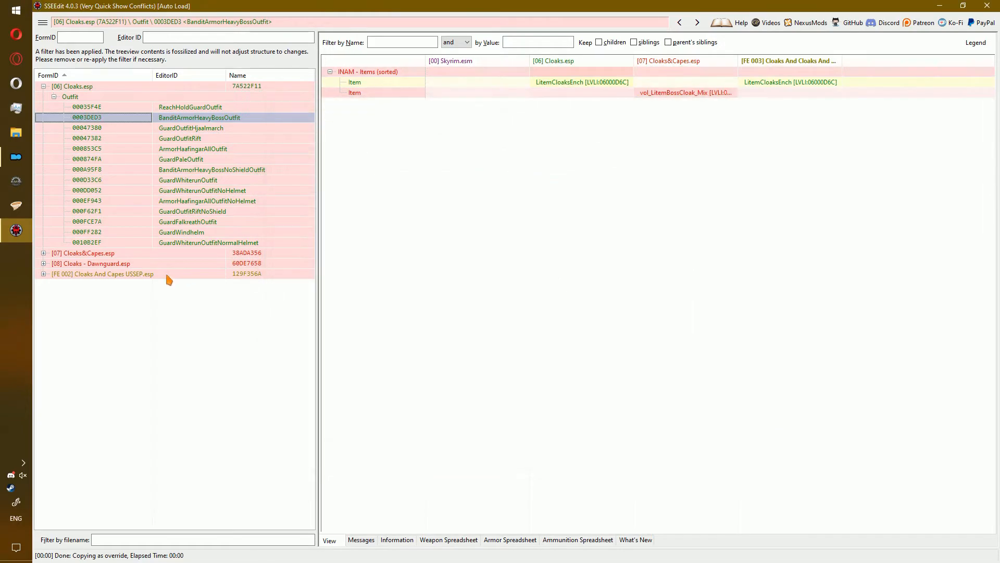
- Collapse Cloaks.esp and expand the Outfit records of Cloaks&Capes.esp and Cloaks - Dawnguard.esp to inspect DLC1OutfitVanik and DLC1OutfitIsran
double_click(136, 255)
double_click(144, 267)
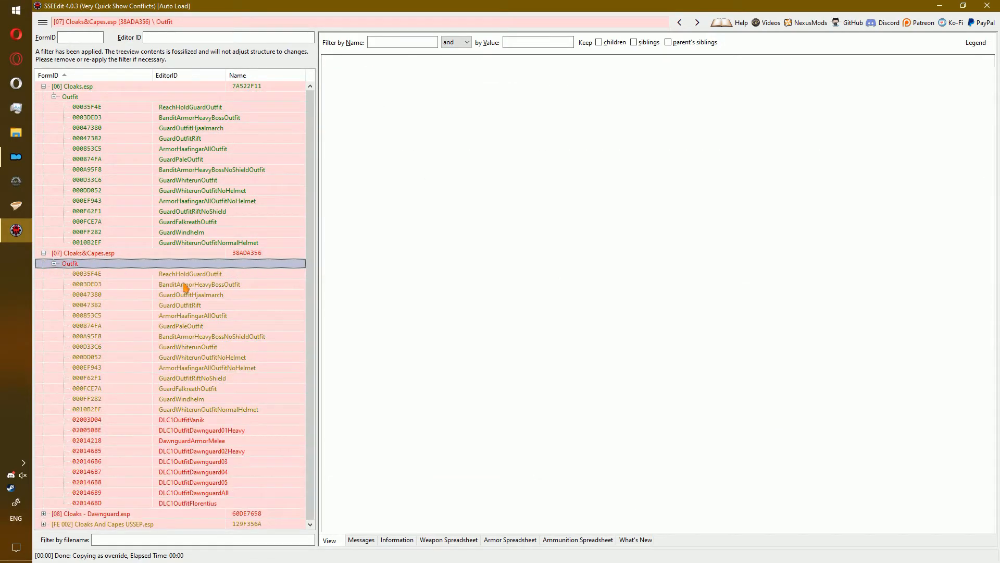
left_click(195, 420)
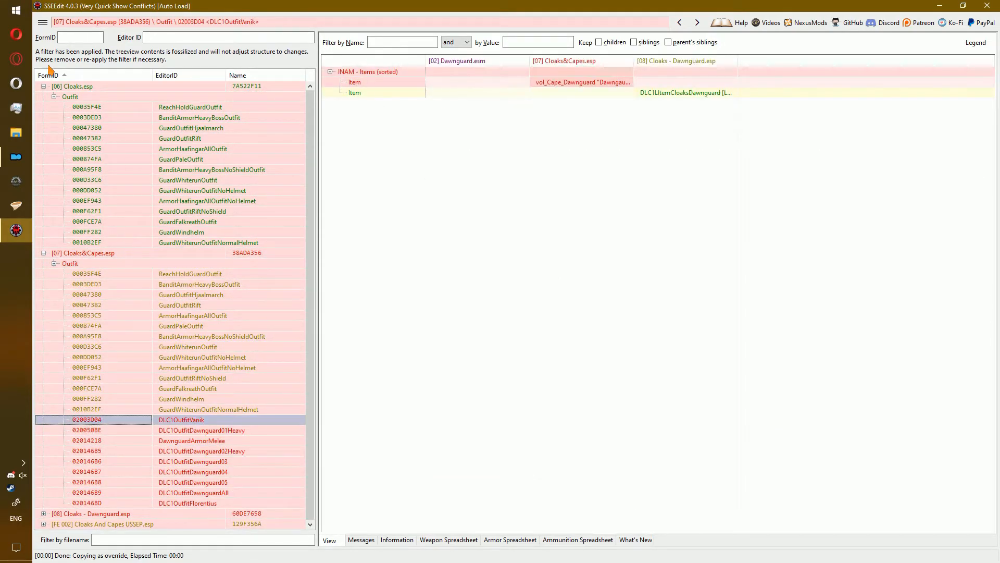
double_click(58, 88)
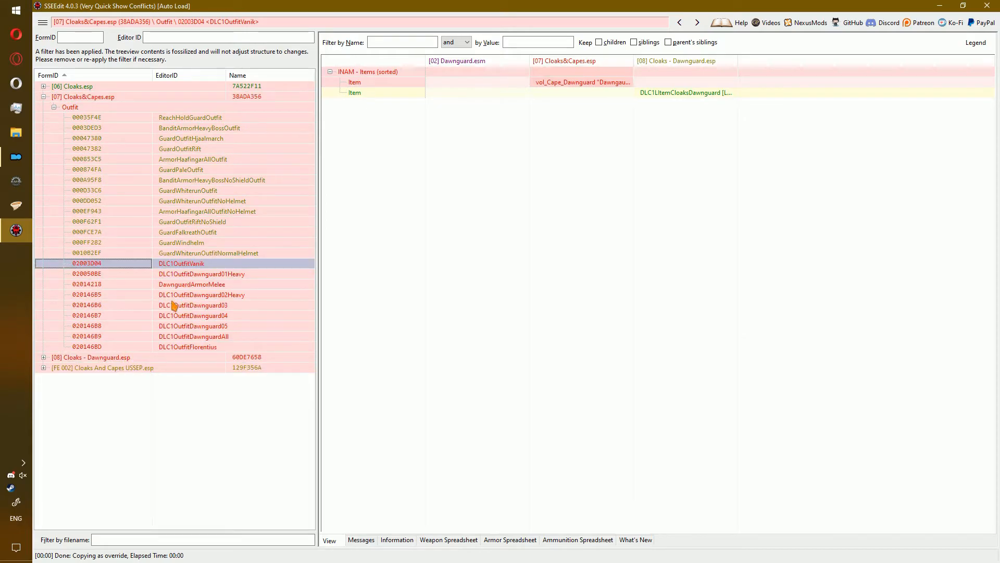
double_click(163, 357)
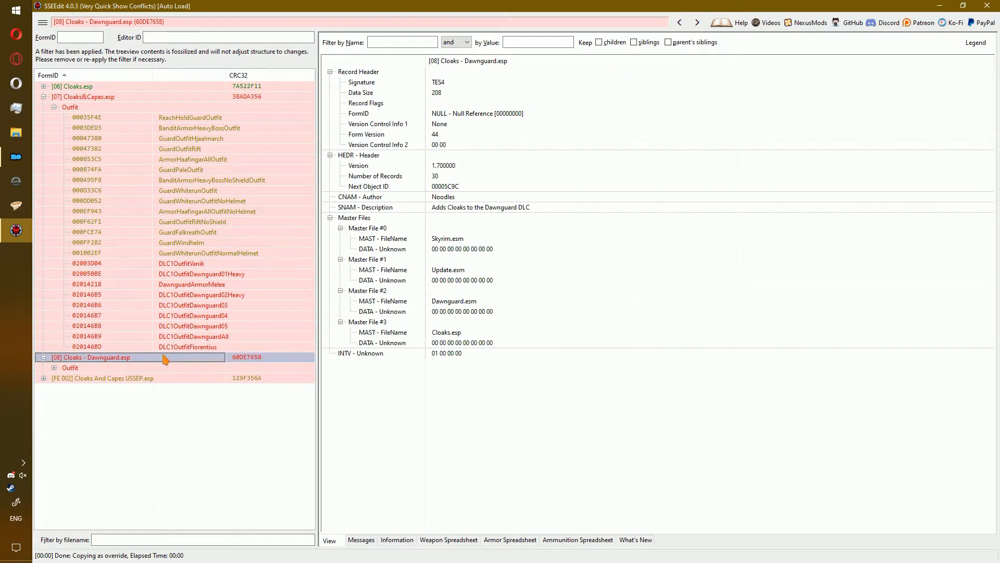
left_click(208, 379)
left_click(217, 462)
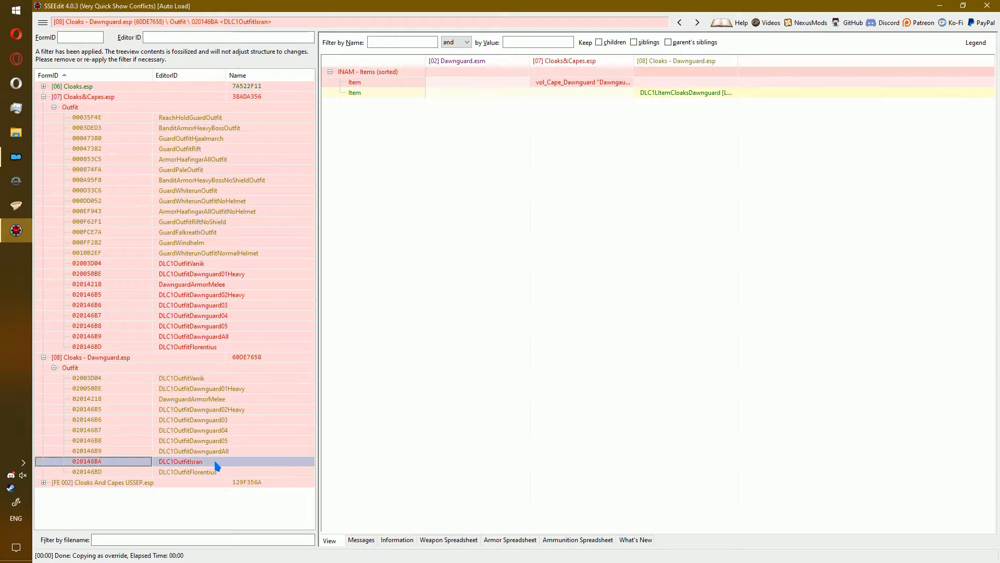
- Copy all Outfit records of Cloaks - Dawnguard.esp as overrides into Cloaks And Cloaks And Capes.esp, accepting the required masters
left_click(188, 380)
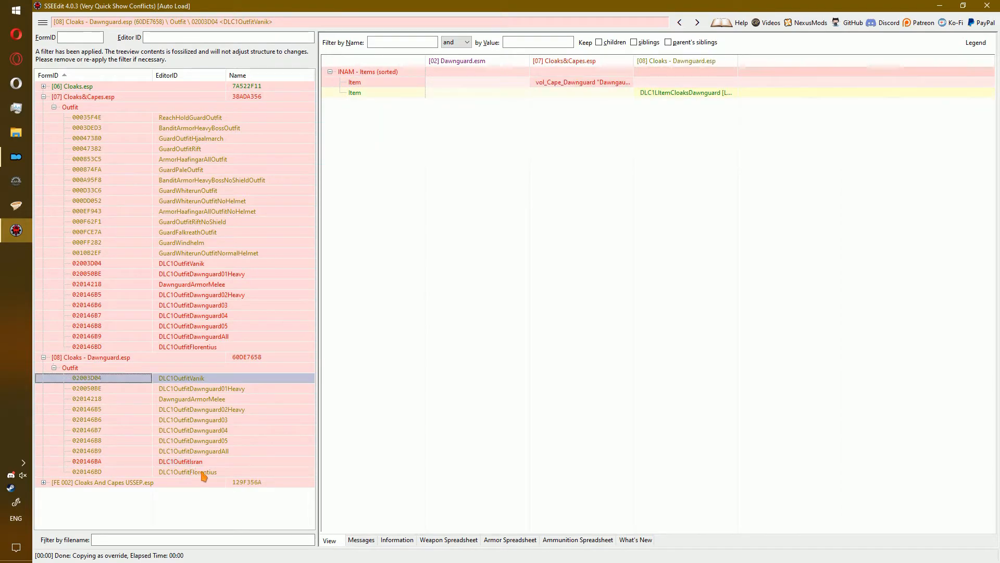
left_click(200, 472, "shift")
right_click(206, 472)
left_click(302, 400)
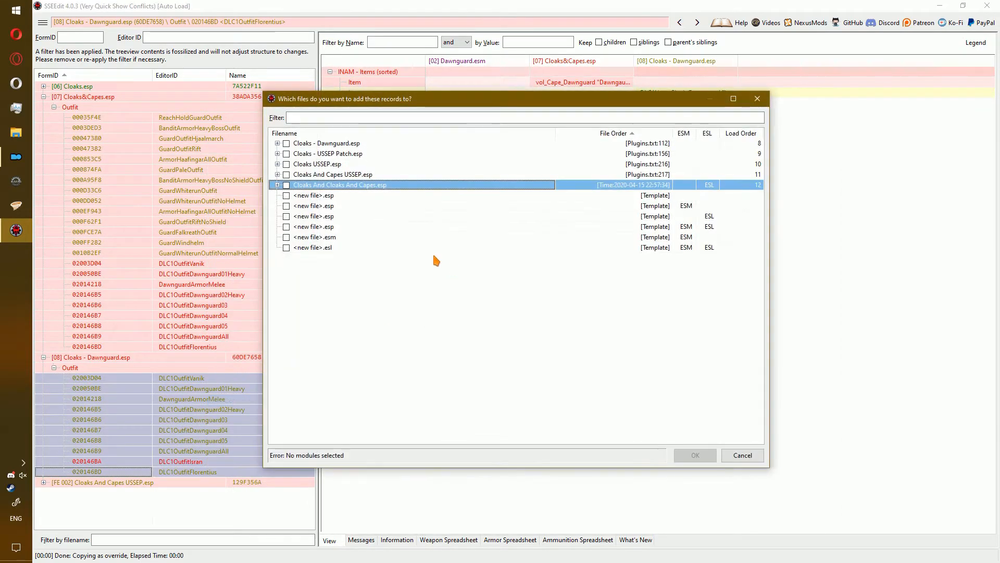
left_click(393, 188)
key("Return")
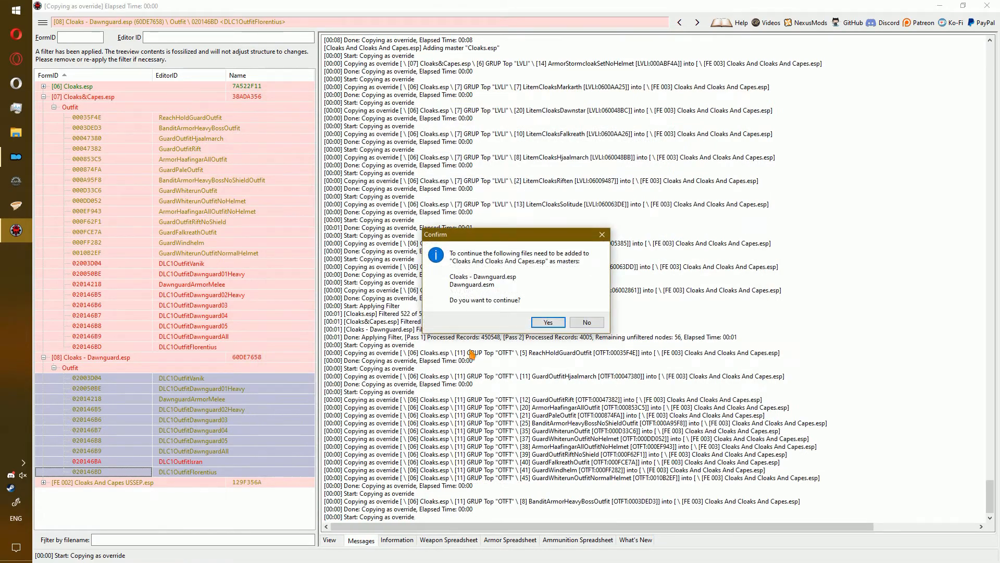
left_click(548, 323)
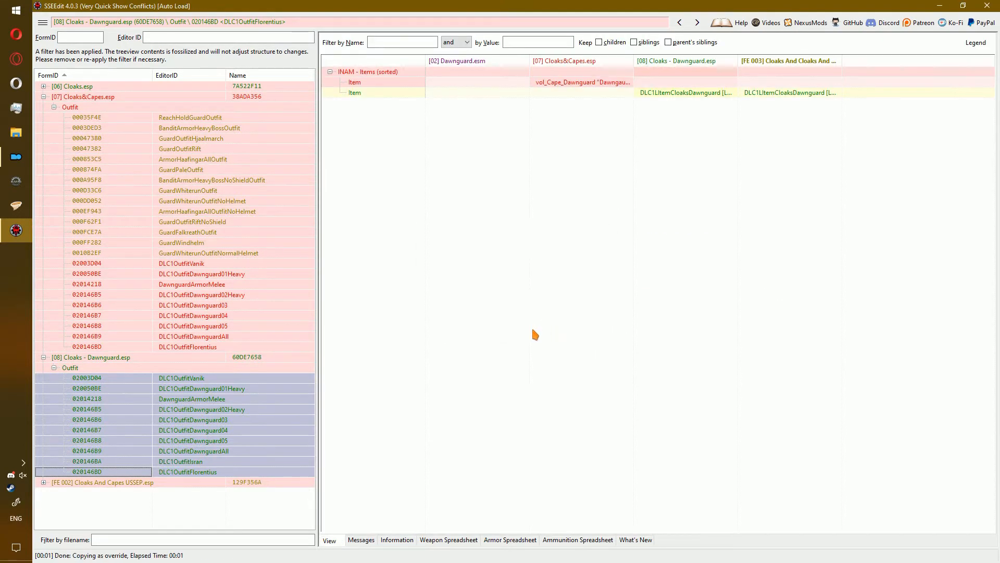
- Check the copied Outfit overrides of Cloaks - Dawnguard.esp one after another, starting at DLC1OutfitVanik
left_click(235, 380)
key("Down")
key("Down")
key("Down")
key("Down")
key("Down")
key("Down")
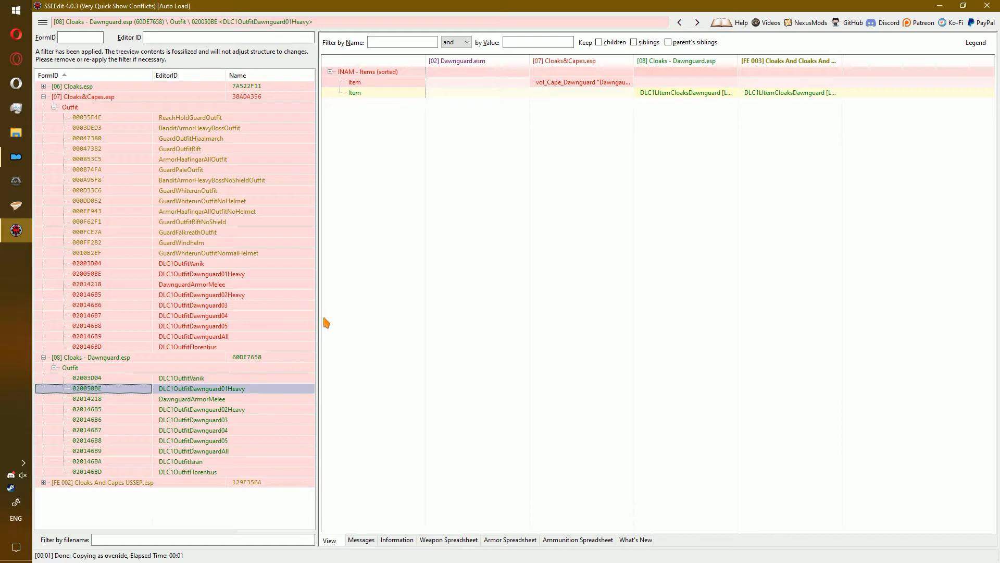
key("Down")
key("Down")
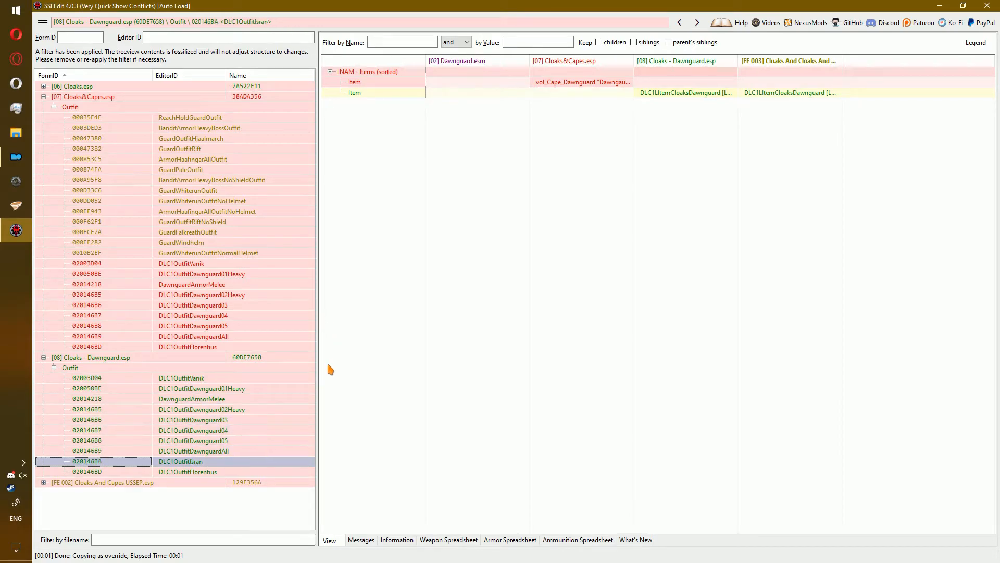
- Compare the items of DLC1OutfitIsran across all plugin versions with the neighbouring DLC1OutfitDawnguardAll and DLC1OutfitFlorentius
key("Up")
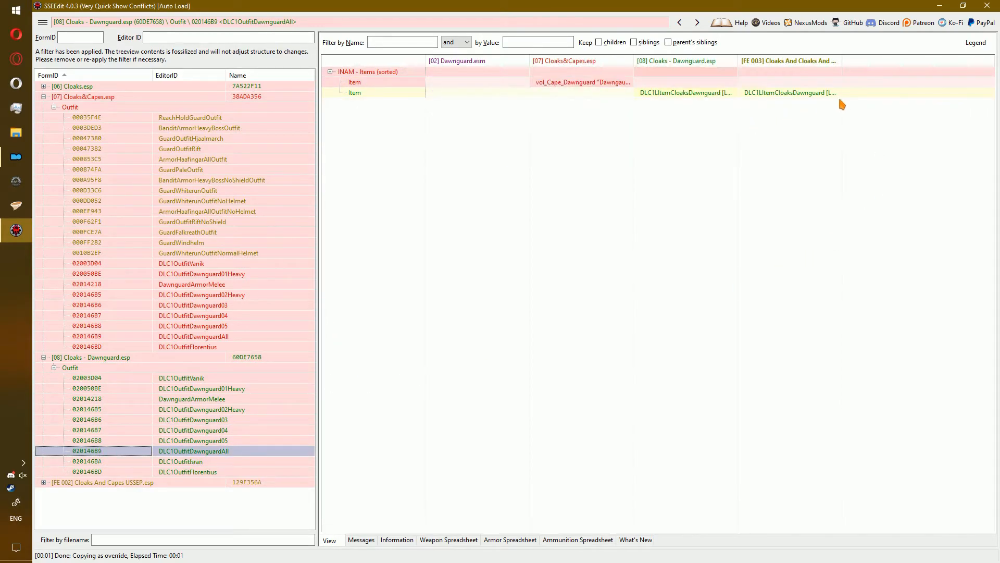
key("Down")
key("Up")
key("Down")
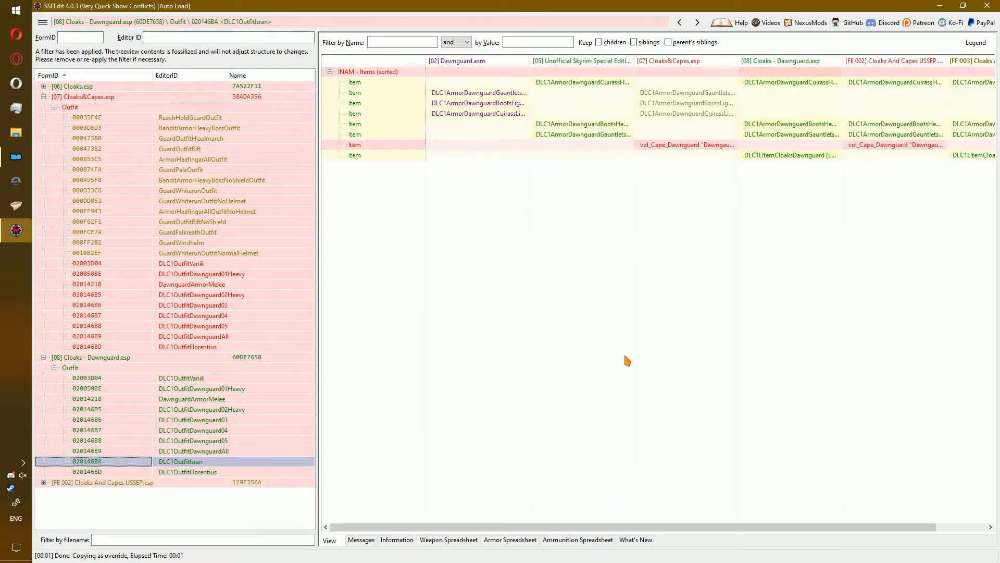
left_click_drag(656, 530, 750, 541)
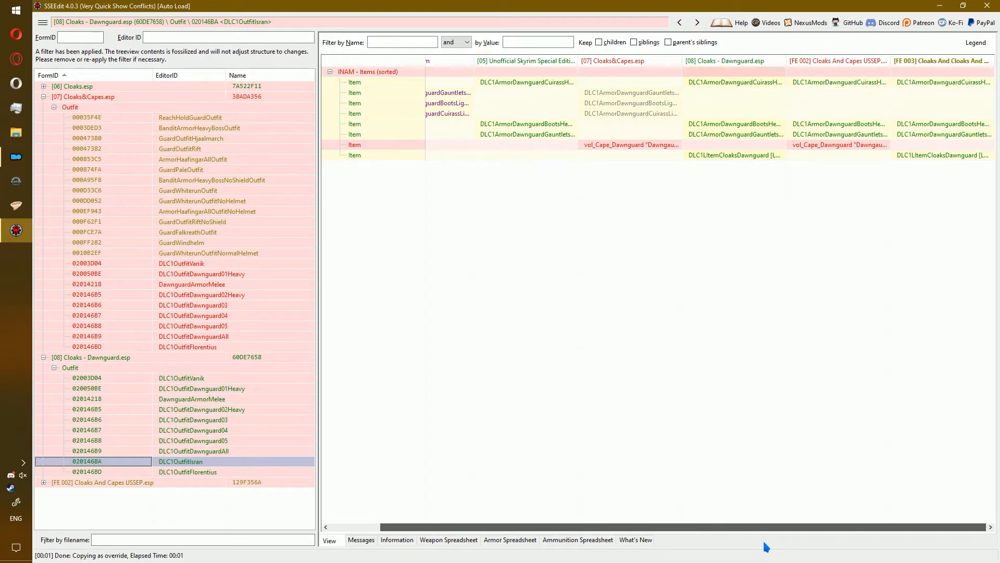
left_click_drag(764, 542, 602, 519)
key("Down")
key("Down")
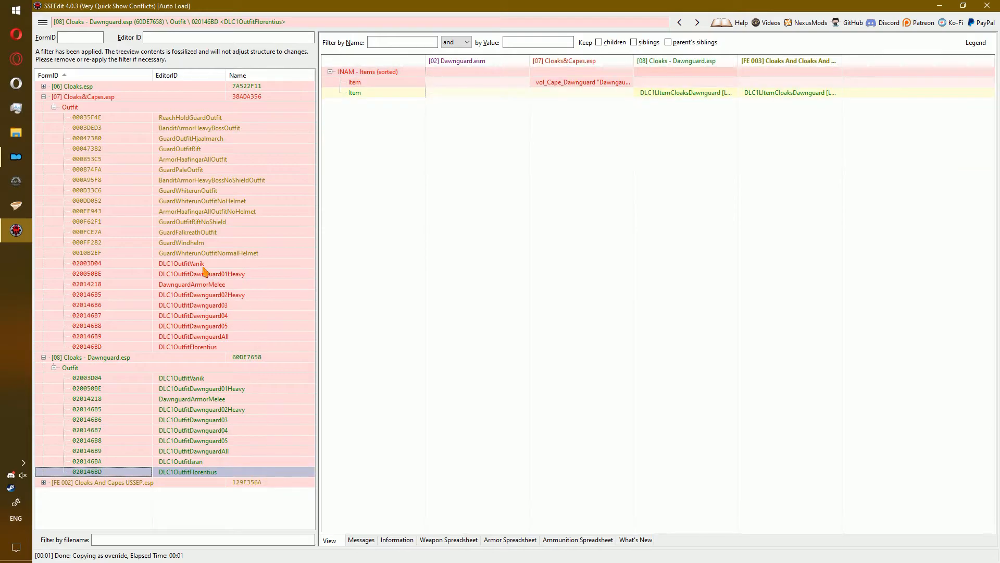
- Collapse Cloaks - Dawnguard.esp and go through the Dawnguard outfit records of Cloaks&Capes.esp for remaining conflicts
double_click(202, 359)
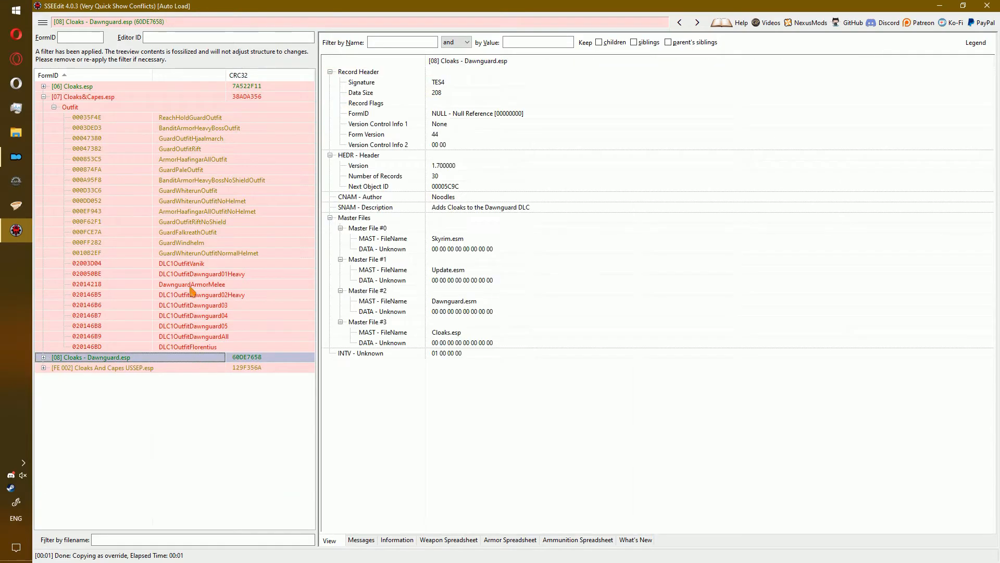
left_click(208, 272)
key("Up")
key("Down")
key("Down")
key("Down")
key("Down")
key("Down")
key("Down")
key("Down")
key("Down")
key("Down")
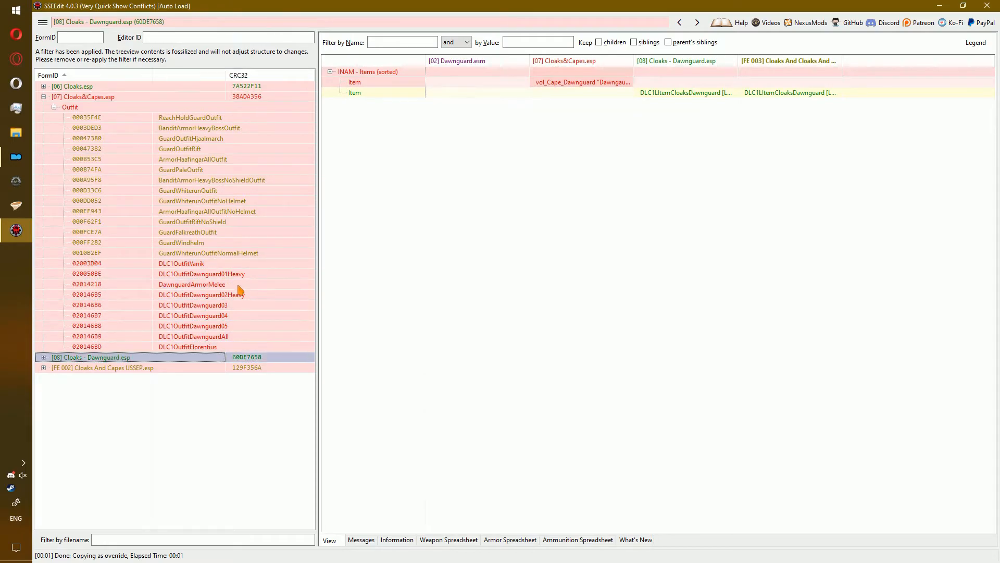
key("Down")
- Collapse Cloaks&Capes.esp and remove the conflict filter to list all loaded plugins
left_click(219, 277)
key("Left")
key("Left")
key("Left")
key("Left")
right_click(148, 159)
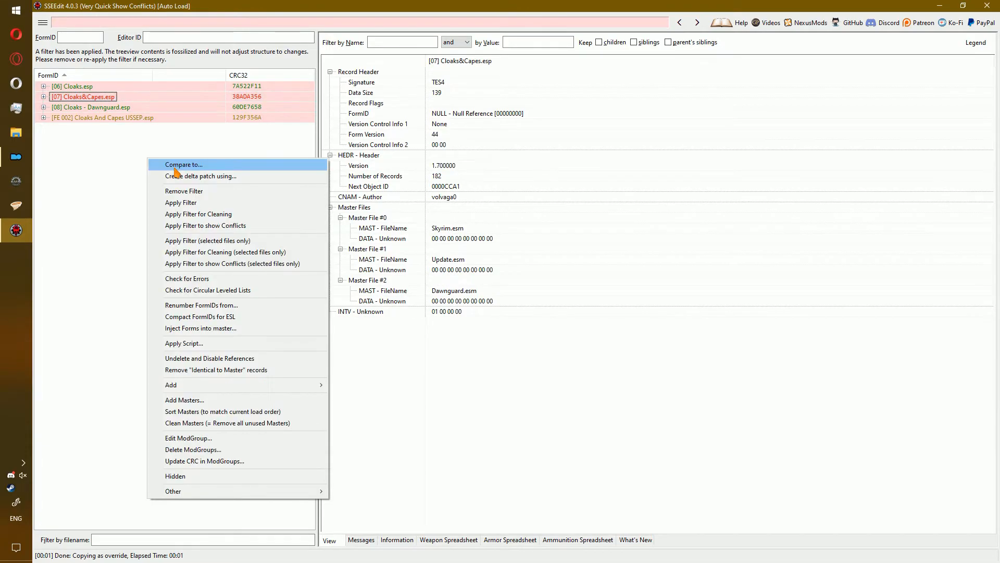
left_click(198, 192)
- Add all remaining available plugins as masters to Cloaks And Cloaks And Capes.esp
right_click(90, 197)
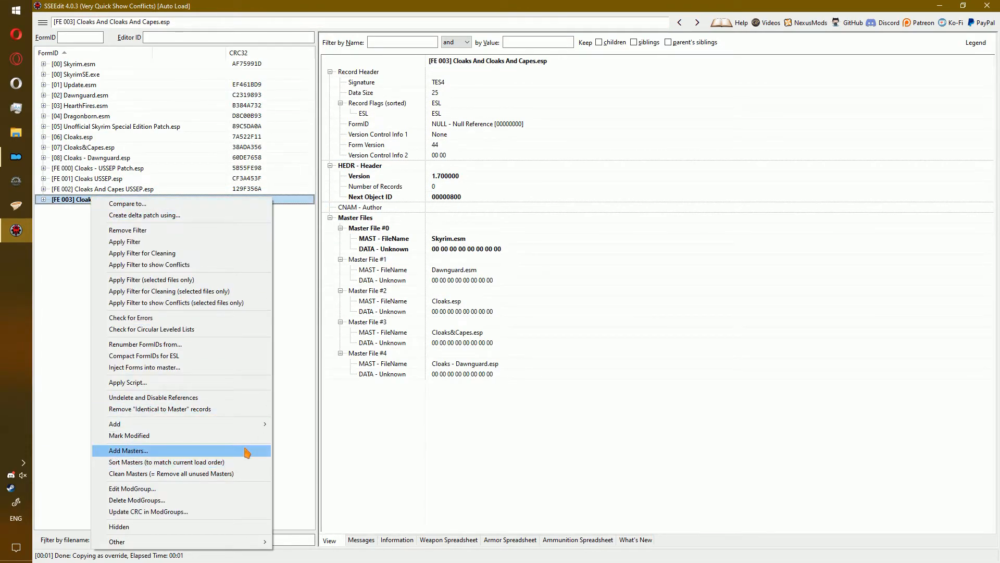
left_click(242, 450)
right_click(562, 350)
left_click(578, 354)
left_click(703, 456)
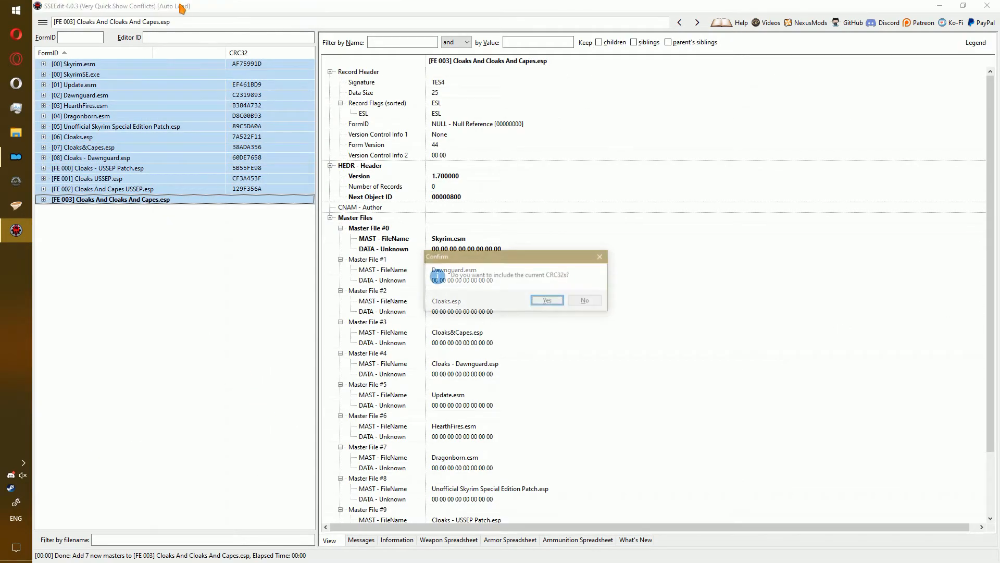
- Create a ModGroup named "Cloaks and cloaks and capes" with current CRC32s, store it with Cloaks And Cloaks And Capes.esp and activate it
key("Return")
type("Cla")
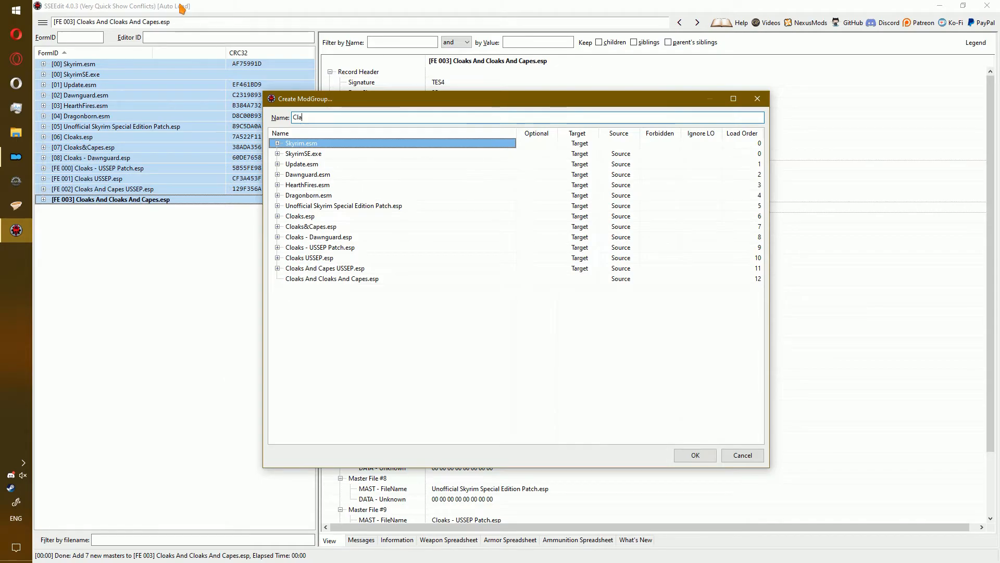
type("aks ")
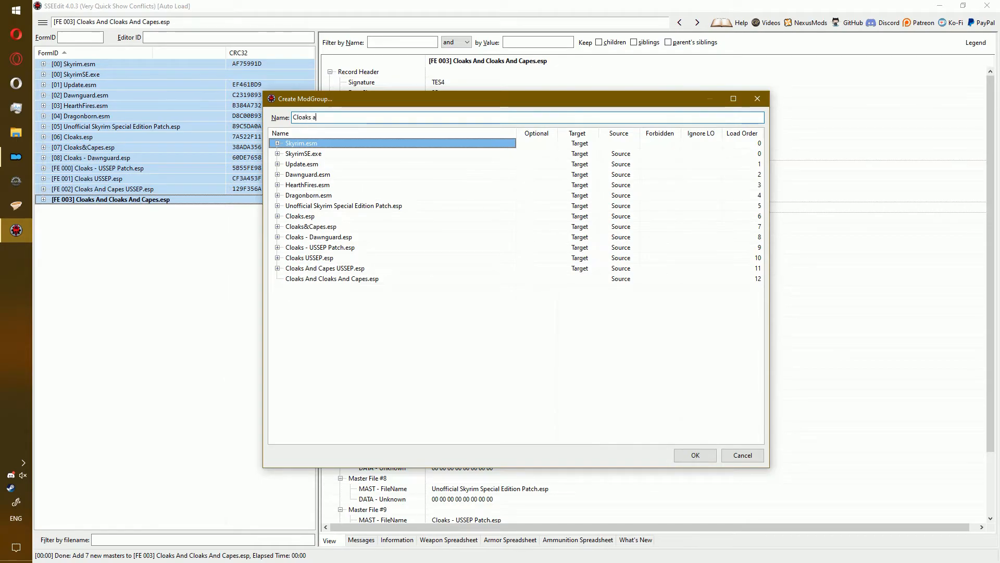
type("and cloaks and capes")
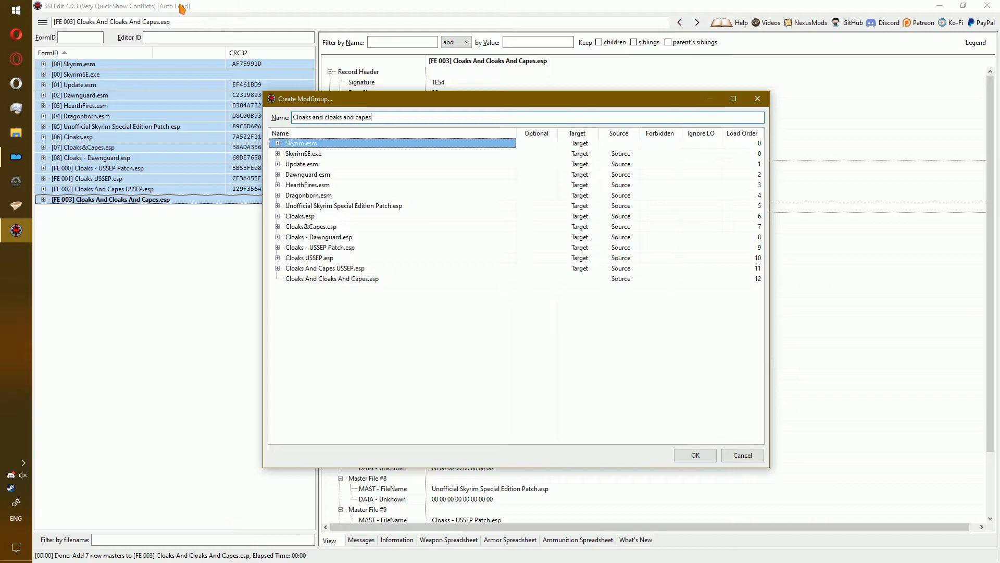
key("Return")
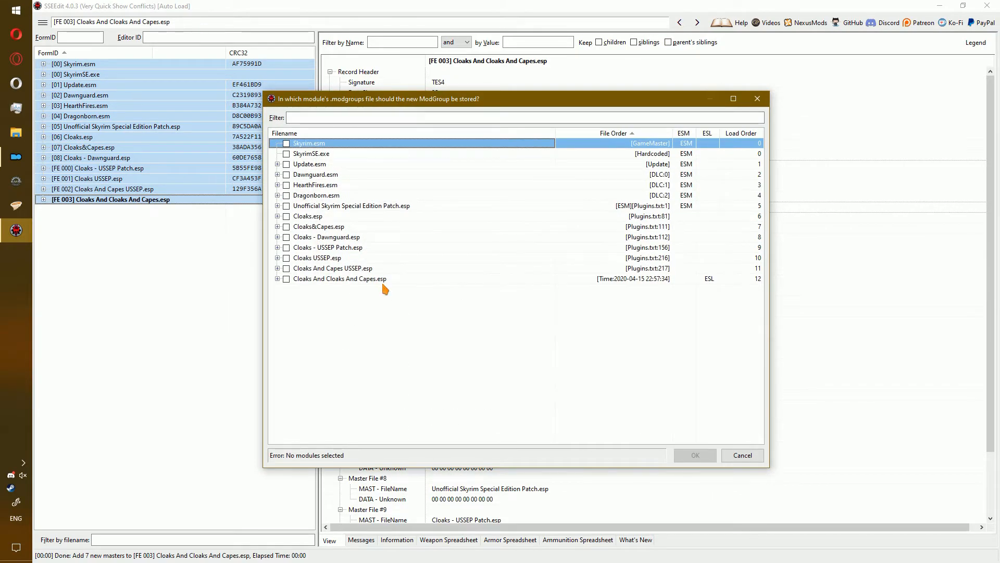
double_click(372, 281)
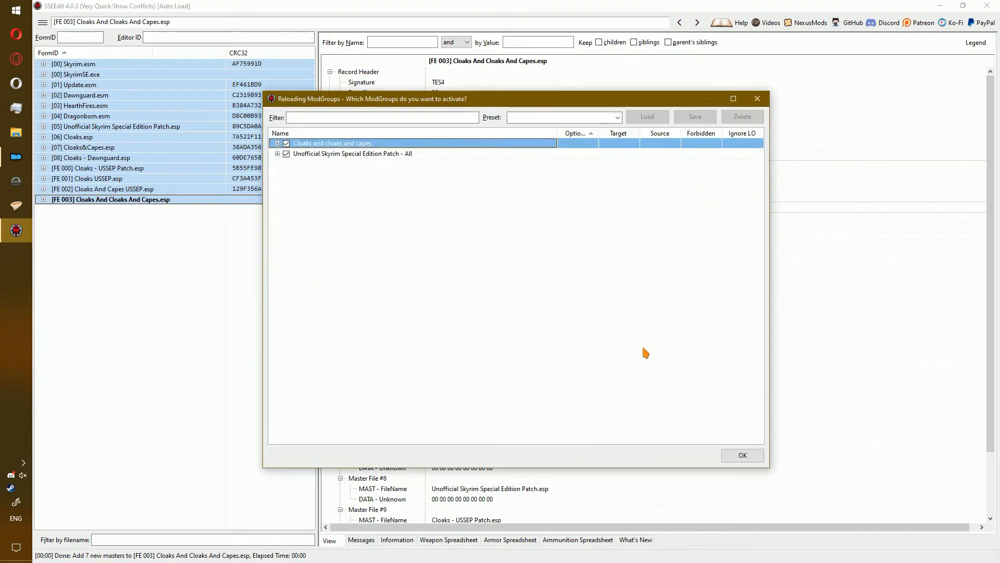
left_click(724, 451)
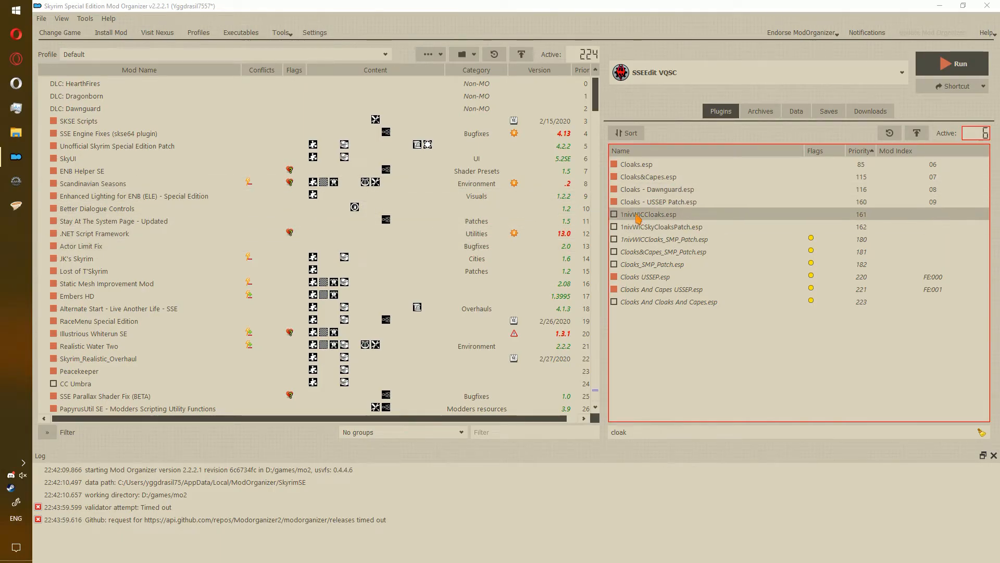
- In Mod Organizer, disable Cloaks.esp, Cloaks - Dawnguard.esp, Cloaks - USSEP Patch.esp and Cloaks USSEP.esp
left_click(618, 167)
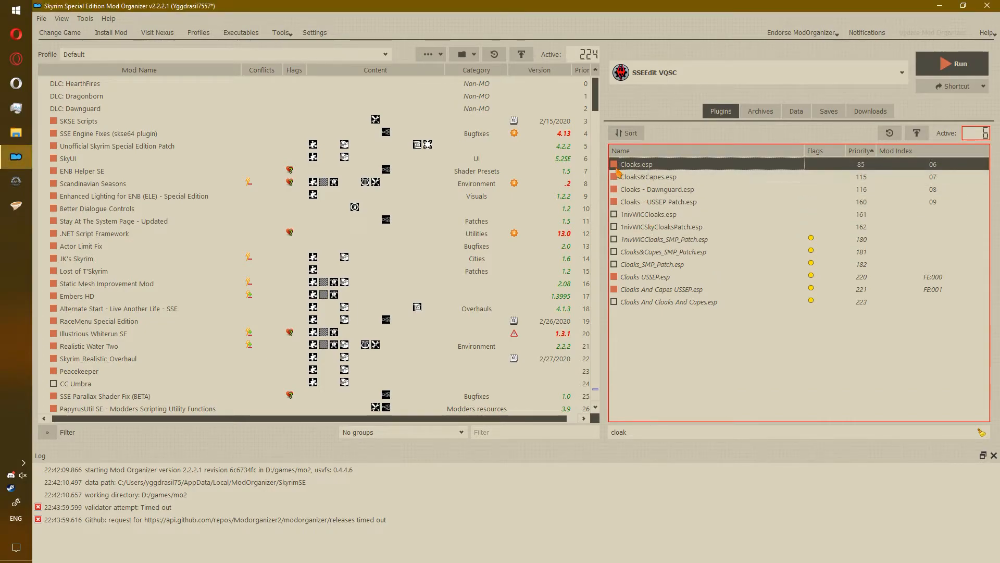
left_click(614, 165)
left_click(615, 189)
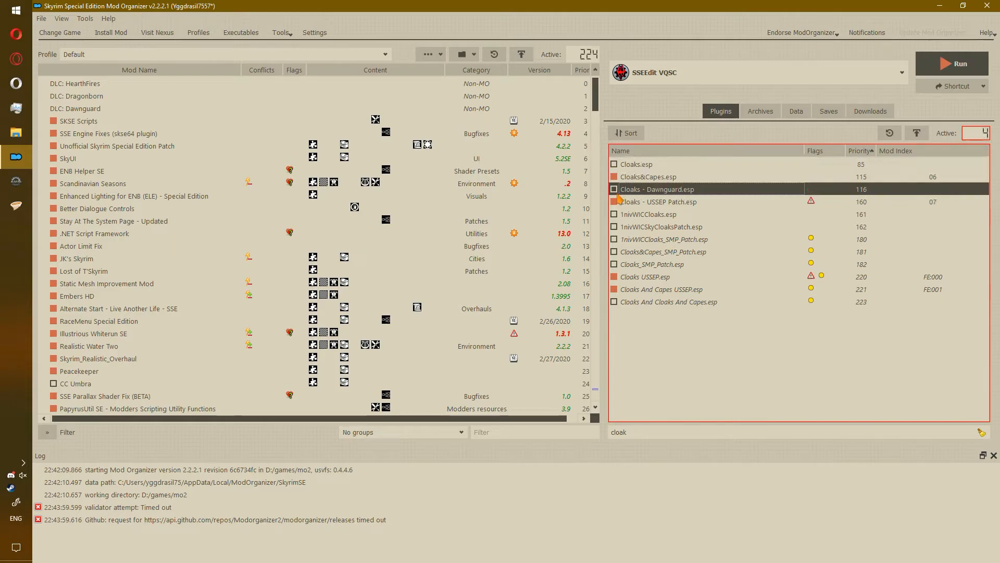
left_click(615, 201)
left_click(615, 277)
left_click(623, 289)
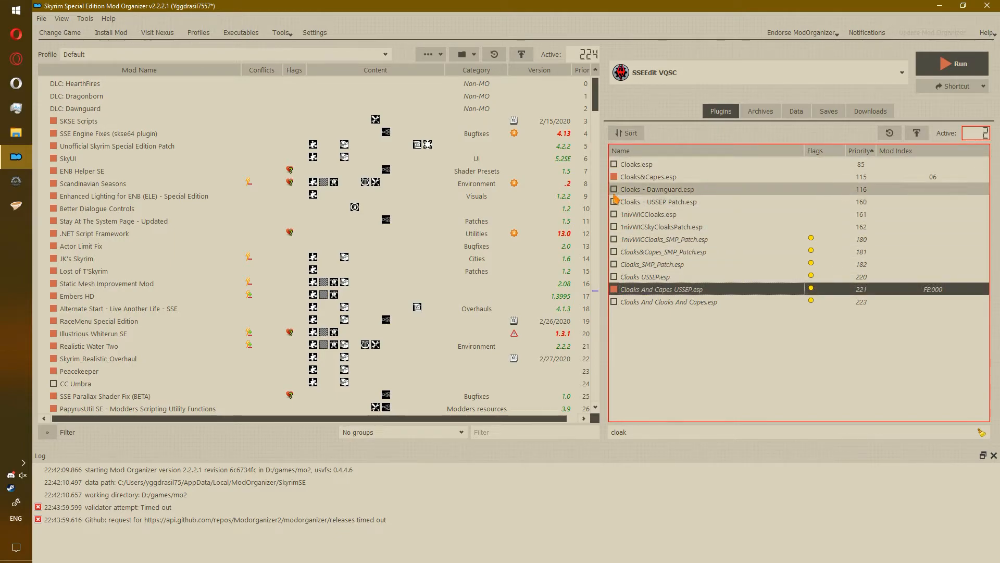
- Enable 1nivWICCloaks.esp and WIC USSEP.esp, leaving 1nivWICSkyCloaksPatch.esp disabled, and run SSEEdit VQSC
left_click(614, 214)
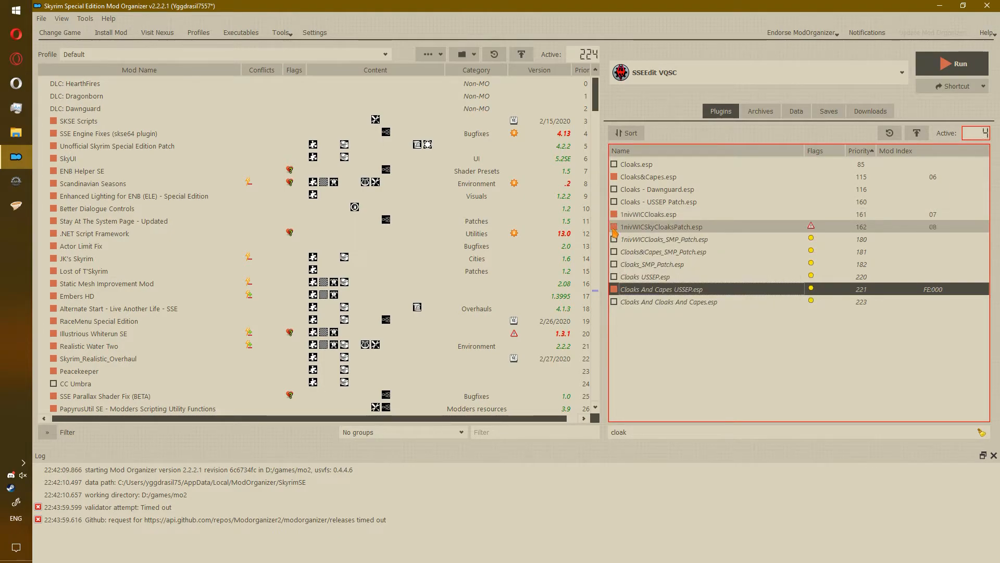
left_click(614, 229)
key("ctrl+f")
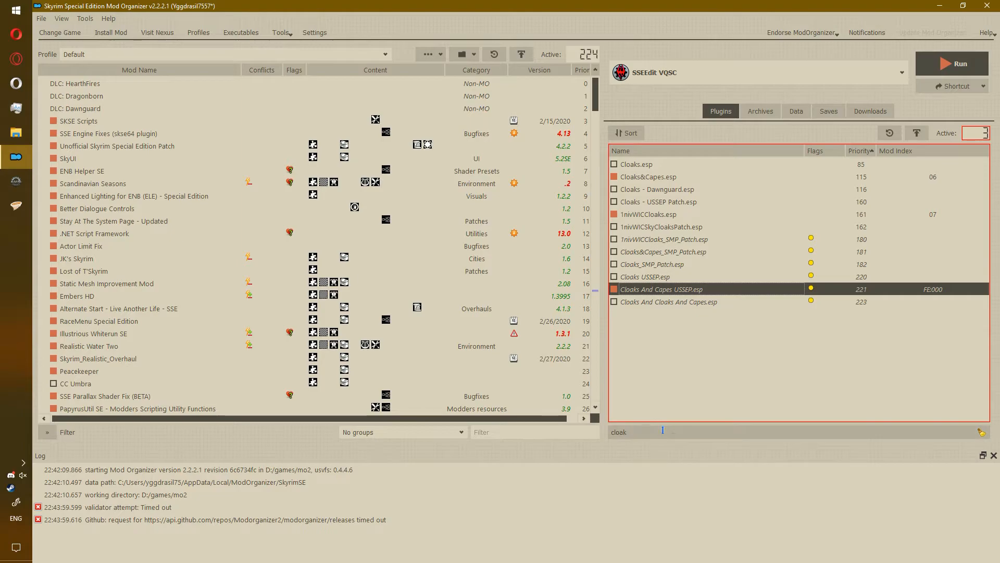
type("wic")
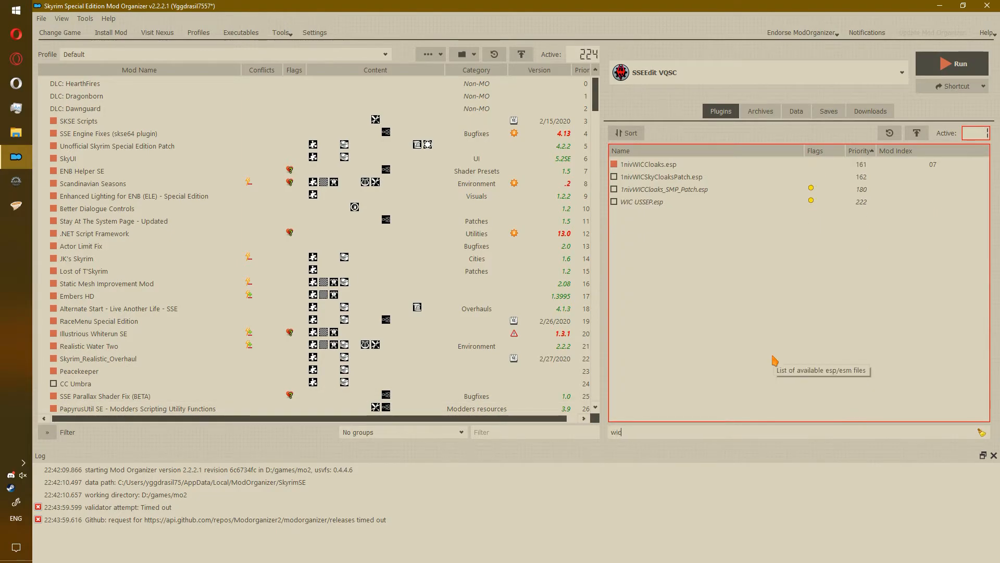
left_click(614, 202)
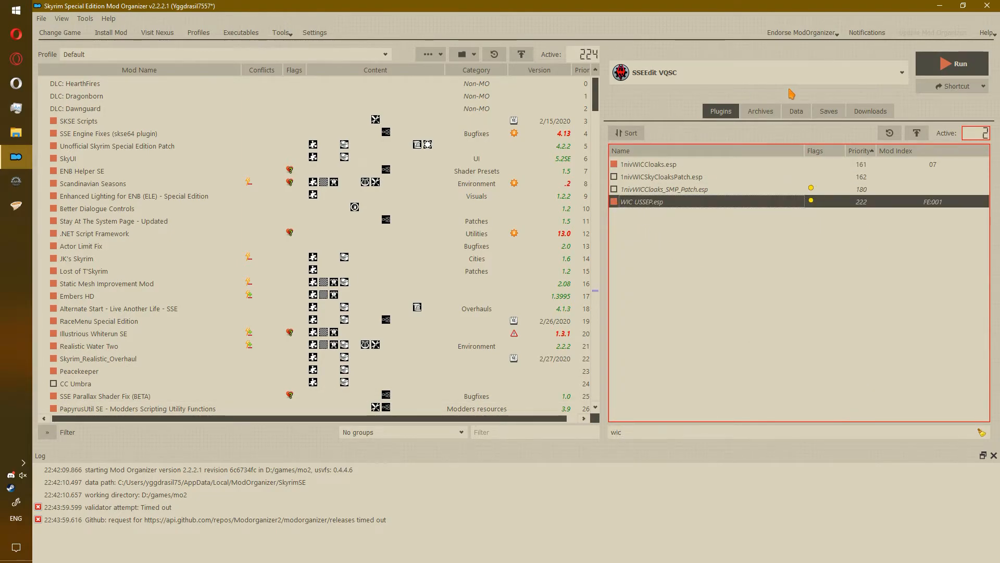
left_click(942, 75)
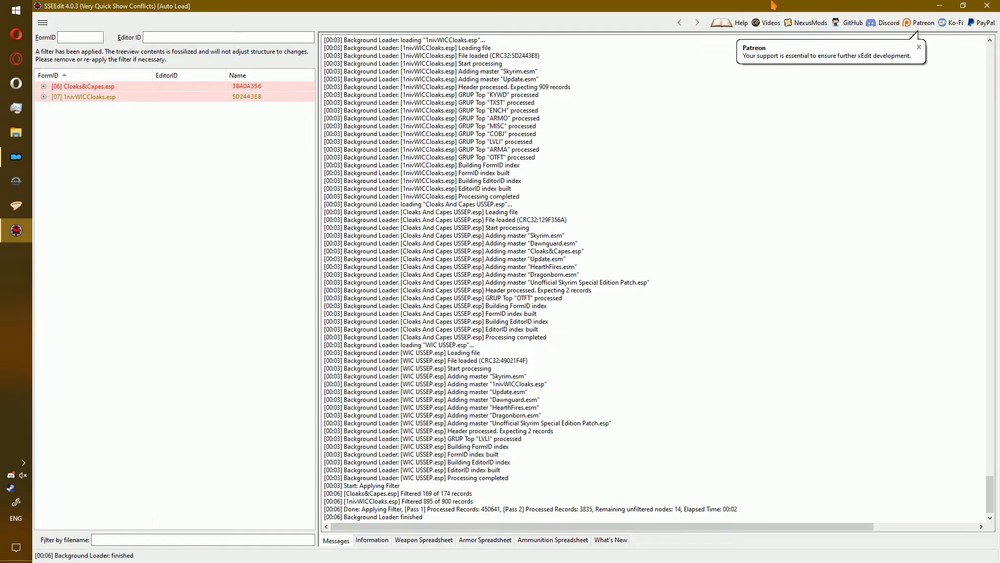
- Expand the conflicting outfits of 1nivWICCloaks.esp and compare the items of BanditArmorHeavyBossOutfit across plugins
left_click(205, 97)
double_click(197, 100)
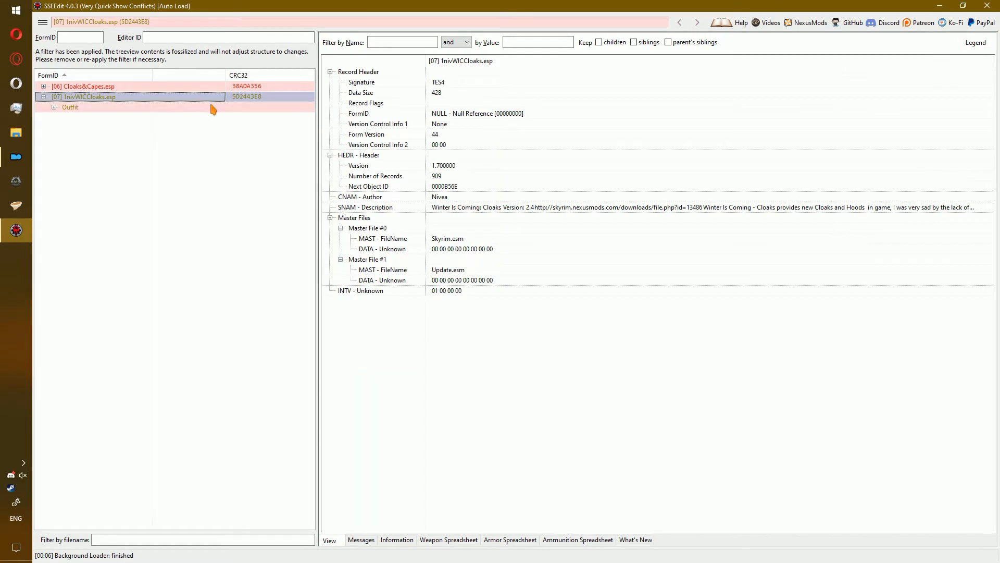
double_click(211, 107)
left_click(234, 118)
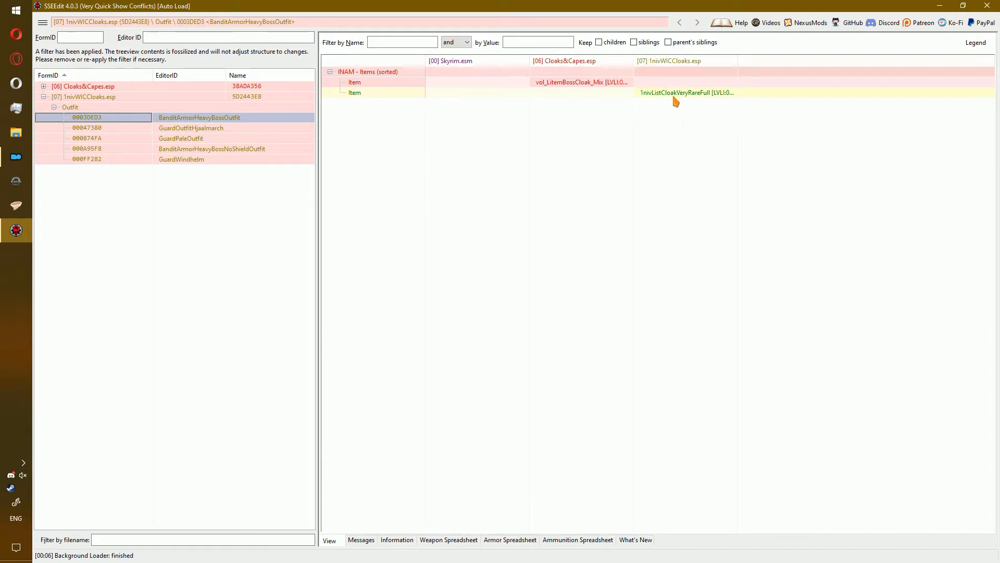
left_click(593, 83)
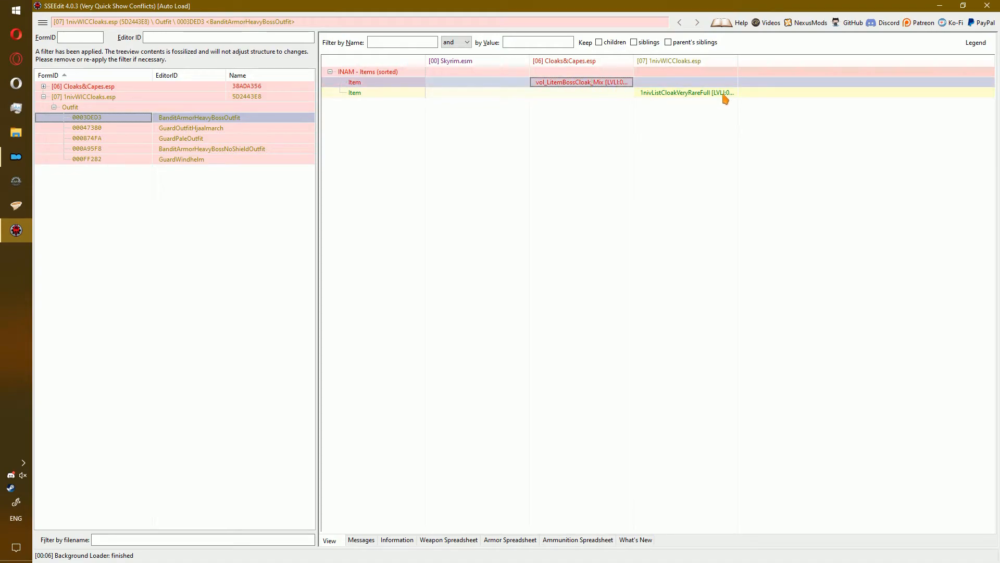
left_click(724, 94)
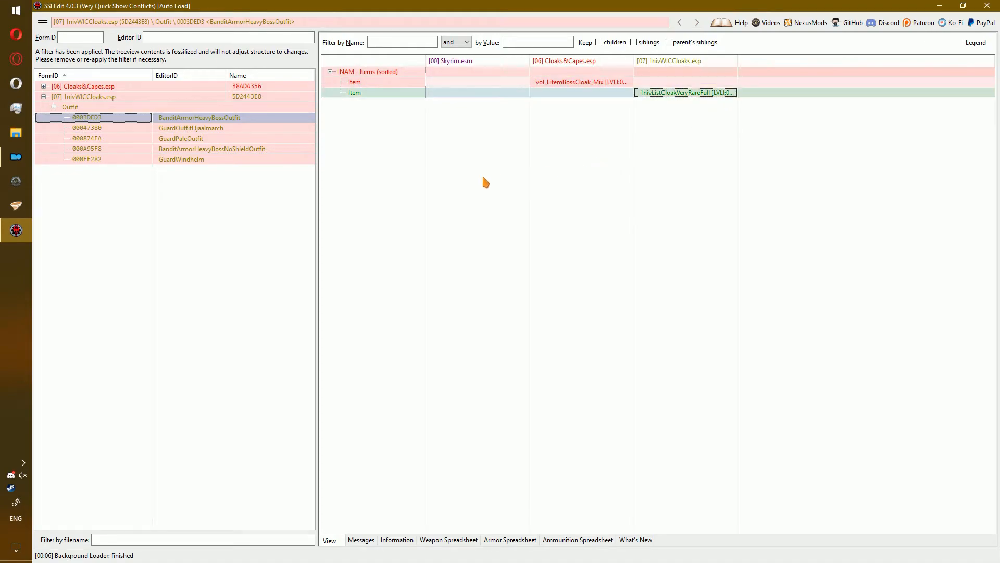
- Review the item conflicts of GuardOutfitHjaalmarch, GuardPaleOutfit, BanditArmorHeavyBossNoShieldOutfit and GuardWindhelm
left_click(229, 129)
left_click(172, 138)
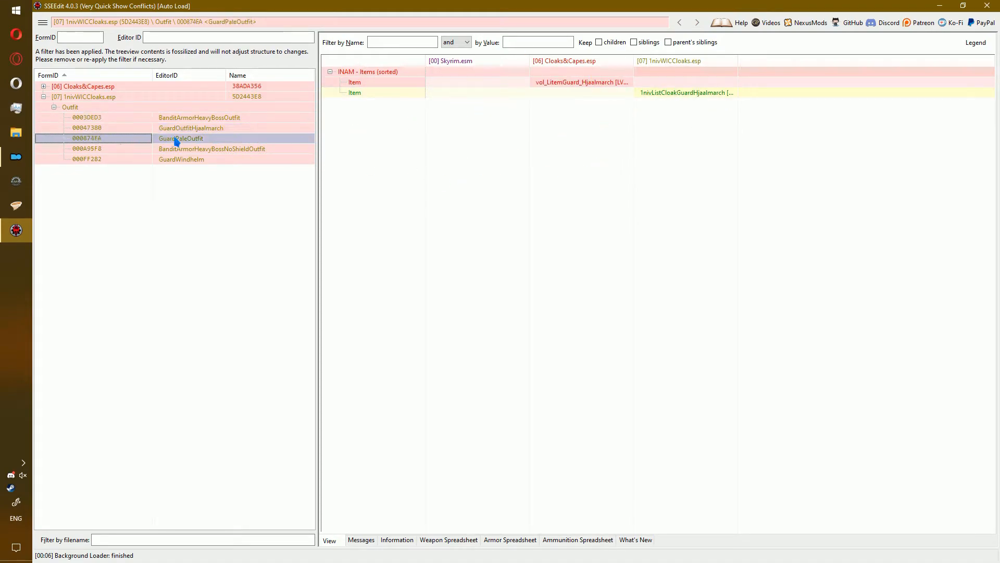
key("Down")
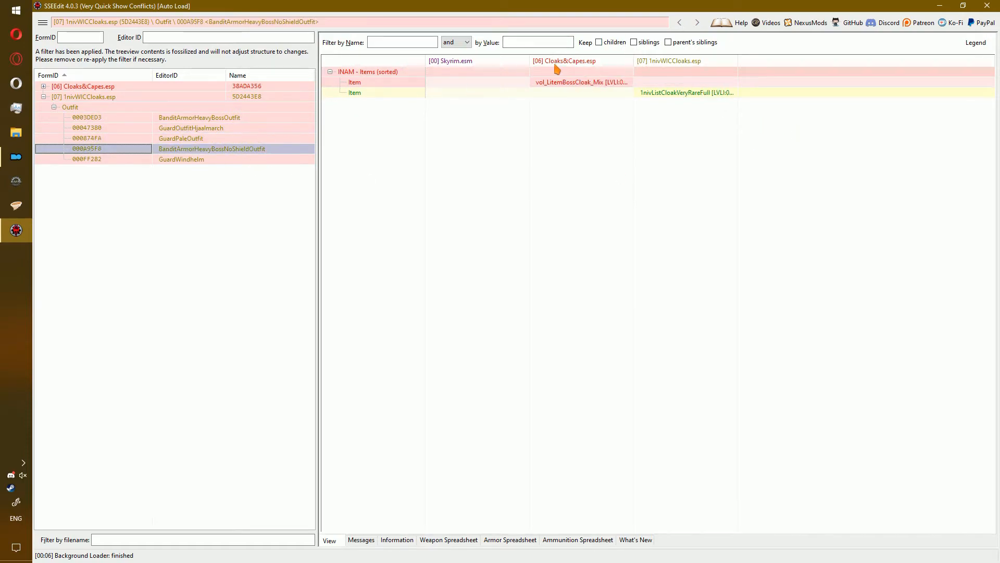
left_click(170, 161)
- Remove the conflict filter and expand the Leveled Item records of 1nivWICCloaks.esp
right_click(183, 193)
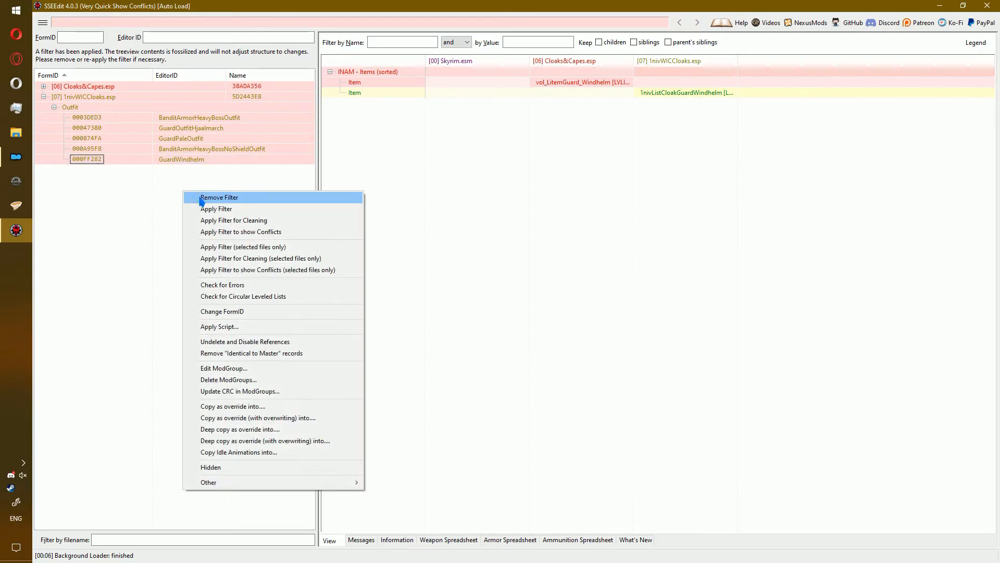
left_click(201, 198)
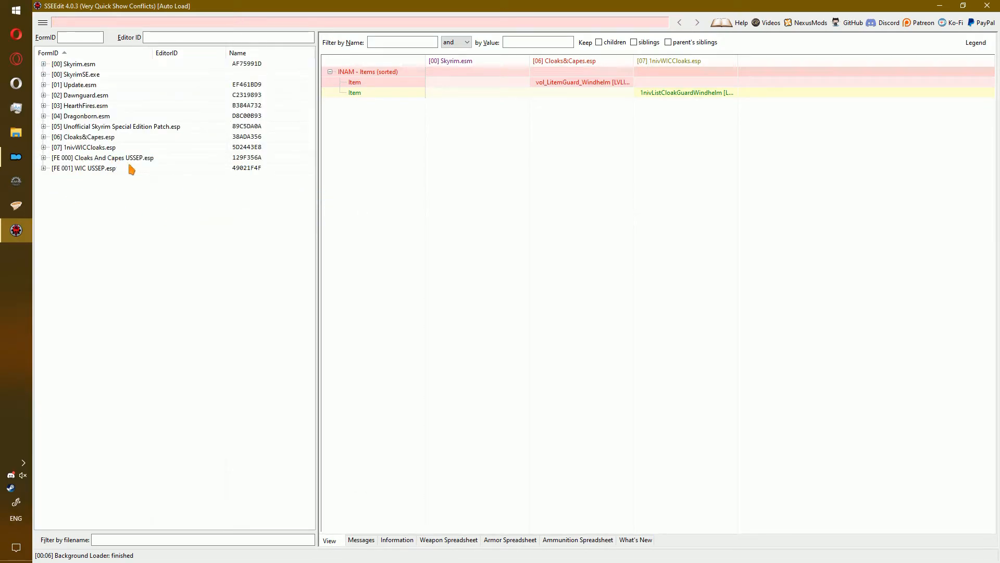
double_click(102, 150)
left_click(79, 221)
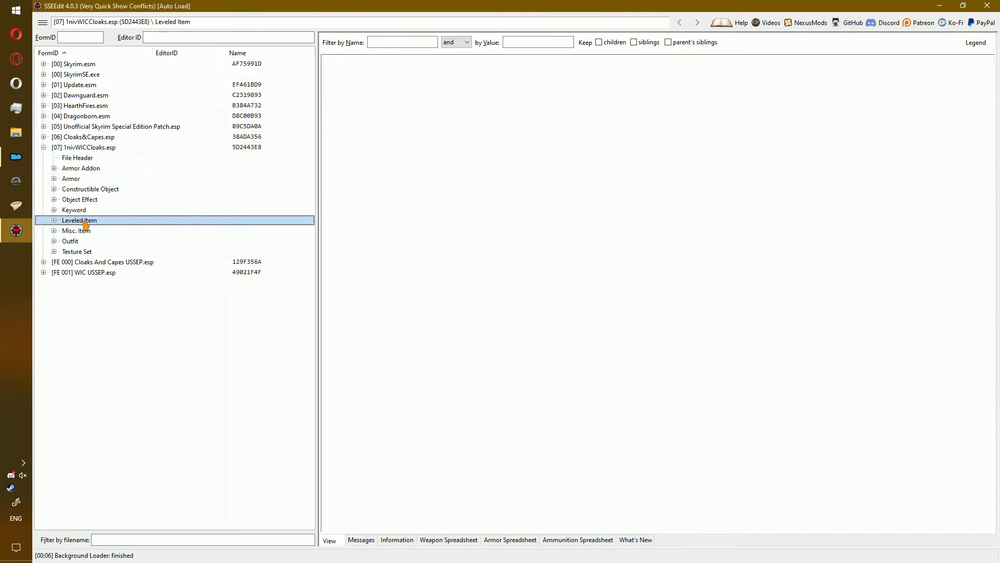
double_click(83, 223)
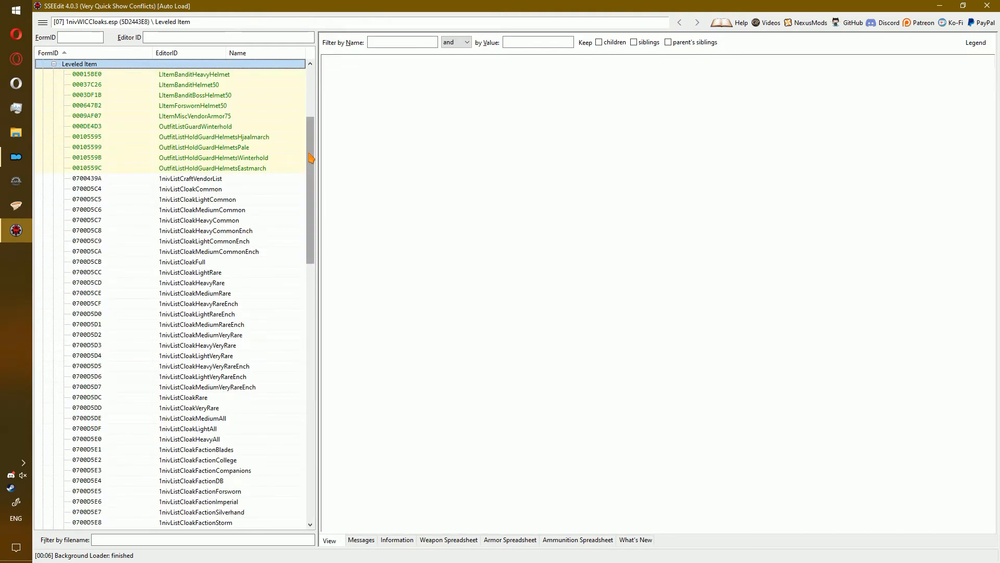
- Expand the Leveled Item records of Cloaks&Capes.esp and examine vol_LitemGuard_Hjaalmarch against the 1nivWICCloaks.esp lists
scroll(310, 156, "up", 4)
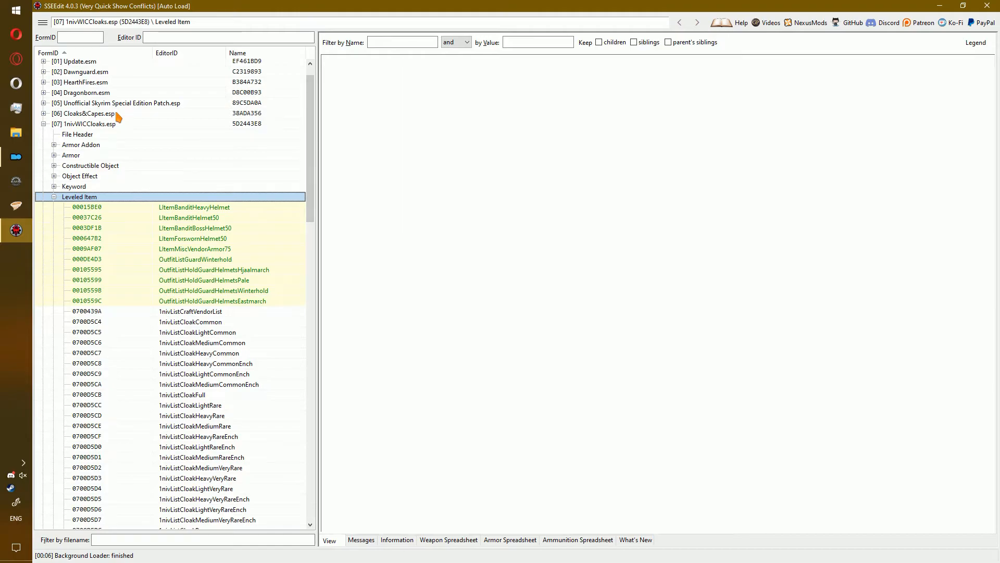
double_click(117, 113)
double_click(87, 177)
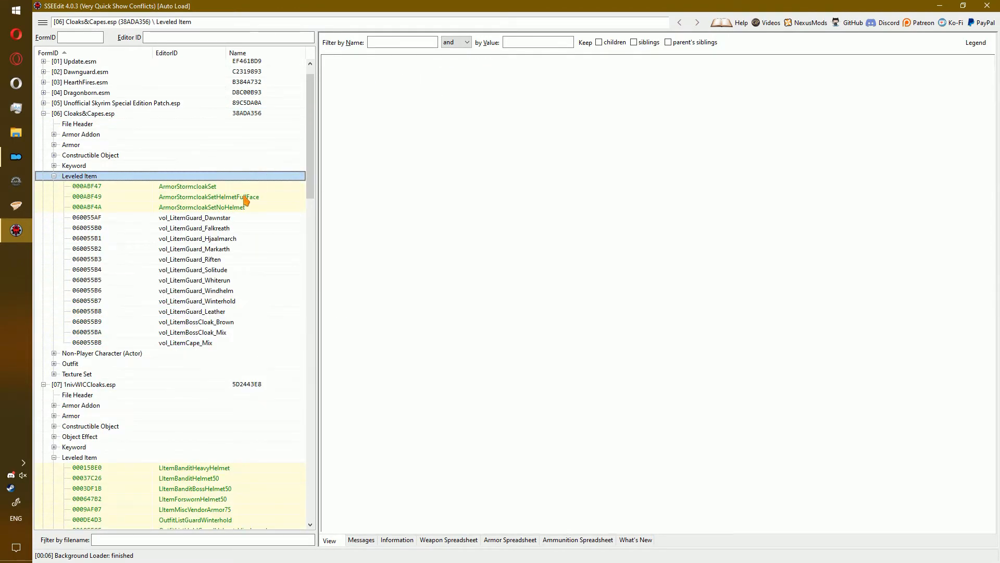
left_click(233, 238)
scroll(233, 261, "down", 9)
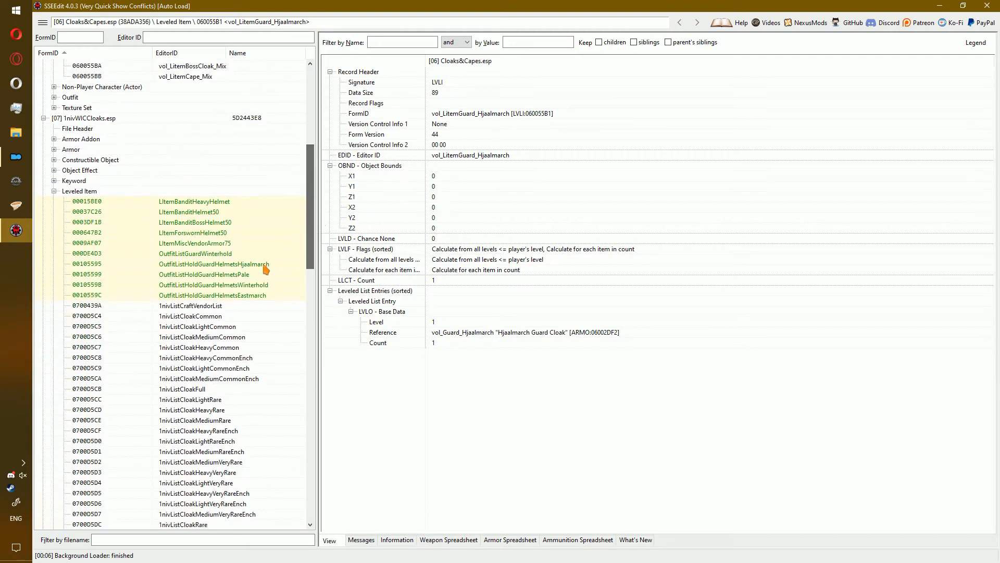
- Follow BanditArmorHeavyBossOutfit's reference to 1nivListCloakVeryRareFull and copy that list as override into a new ESL-flagged plugin, WIC Cloaks and capes.esp
left_click_drag(311, 229, 313, 510)
left_click(115, 500)
double_click(99, 491)
left_click(198, 398)
left_click(672, 94, "ctrl")
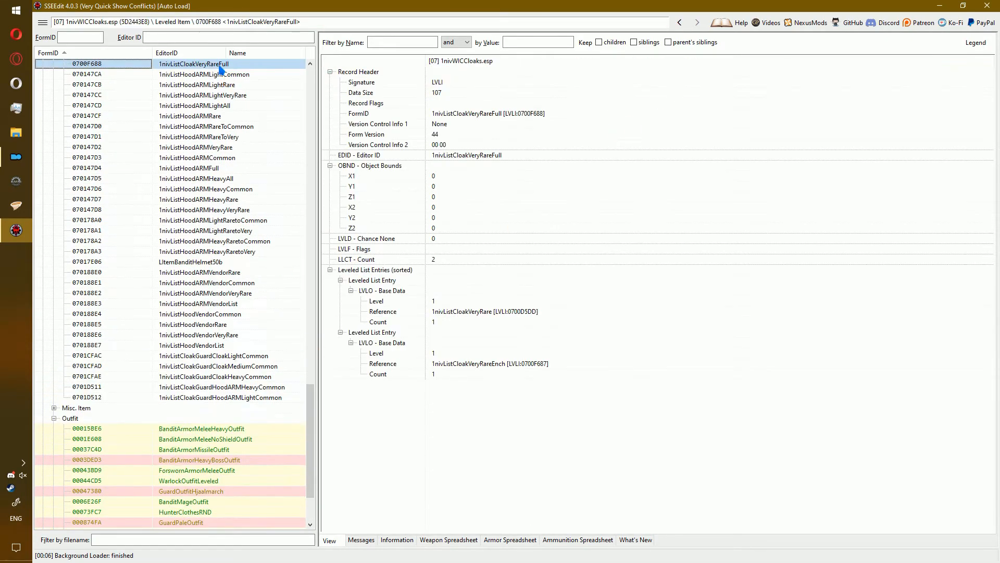
right_click(219, 65)
left_click(270, 250)
left_click(289, 165)
left_click(693, 453)
type("WIC Cloaks and capes")
key("Return")
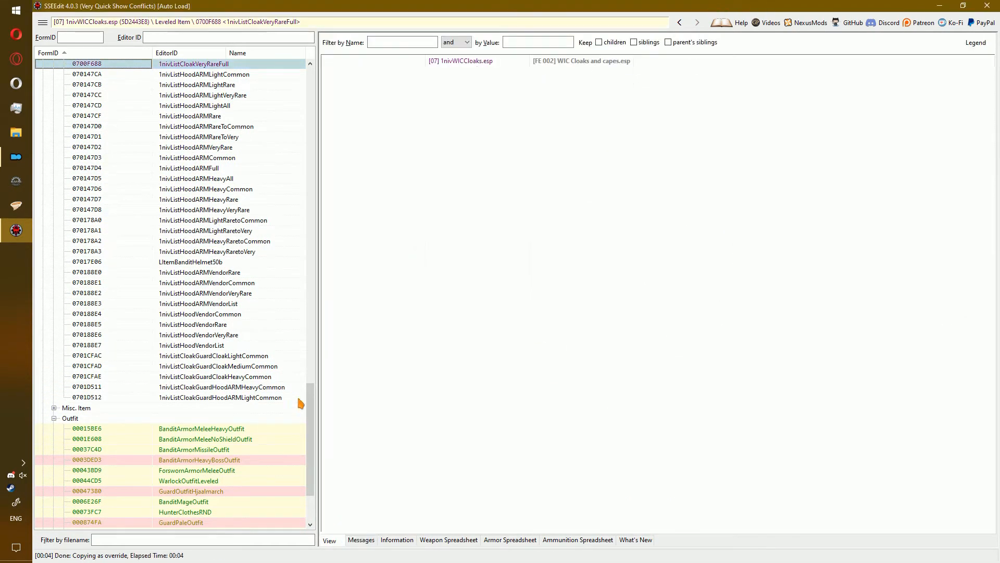
- Copy the outfit-referenced lists 1nivListCloakGuardHjaalmarch and 1nivListCloakGuardDawnstar as overrides into WIC Cloaks and capes.esp
left_click(219, 458)
left_click(694, 93, "ctrl")
right_click(224, 67)
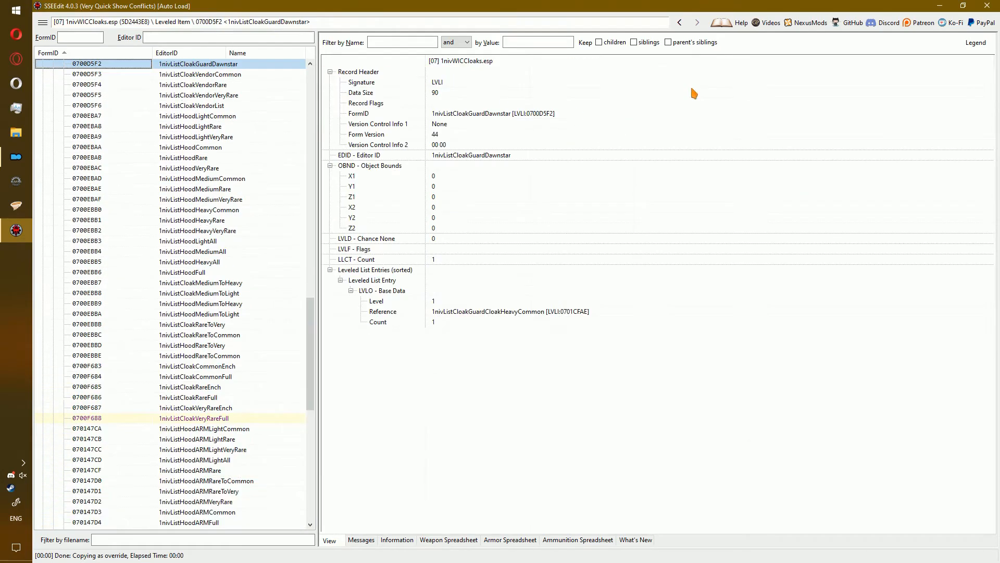
left_click(323, 310)
left_click(693, 454)
- Check which leveled list the 1nivWICCloaks.esp item of BanditArmorHeavyBossNoShieldOutfit points to
left_click_drag(311, 315, 315, 432)
left_click(219, 418)
left_click(295, 450)
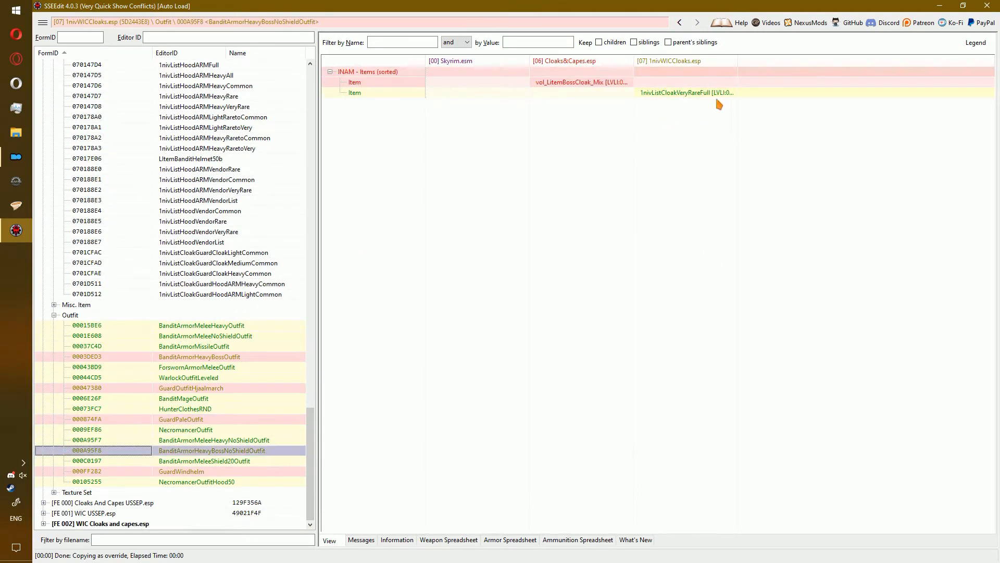
left_click(714, 96, "ctrl")
- Follow GuardWindhelm's cloak reference and copy 1nivListCloakGuardWindhelm as override into WIC Cloaks and capes.esp
scroll(292, 468, "down", 3)
left_click(292, 470)
left_click(665, 96, "ctrl")
right_click(146, 65)
left_click(271, 310)
left_click(290, 166)
left_click(692, 452)
- Collapse 1nivWICCloaks.esp and expand the Leveled Item overrides of WIC Cloaks and capes.esp down to 1nivListCloakGuardHjaalmarch
key("Left")
key("Left")
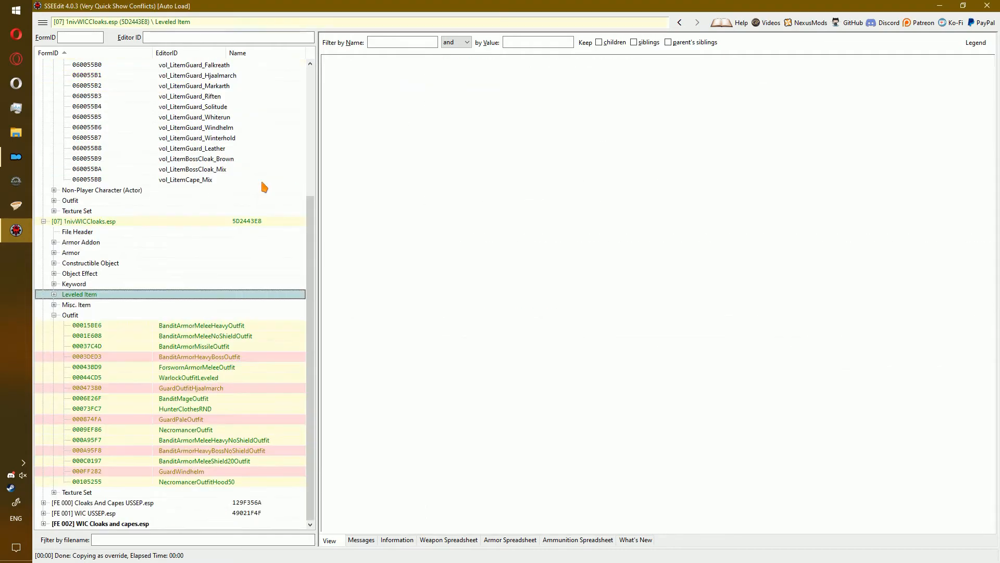
key("Left")
key("Left")
key("Up")
key("Up")
key("Up")
key("Up")
left_click(166, 441)
key("Right")
key("Right")
key("Down")
key("Down")
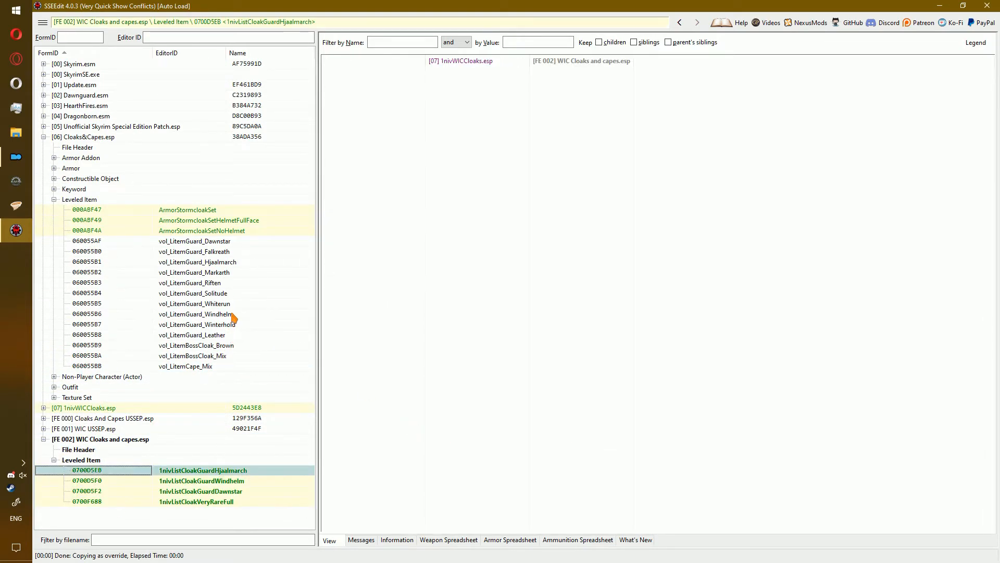
- Compare vol_LitemGuard_Hjaalmarch from Cloaks&Capes.esp side by side with the patch's 1nivListCloakGuardHjaalmarch
left_click(224, 263)
right_click(225, 266)
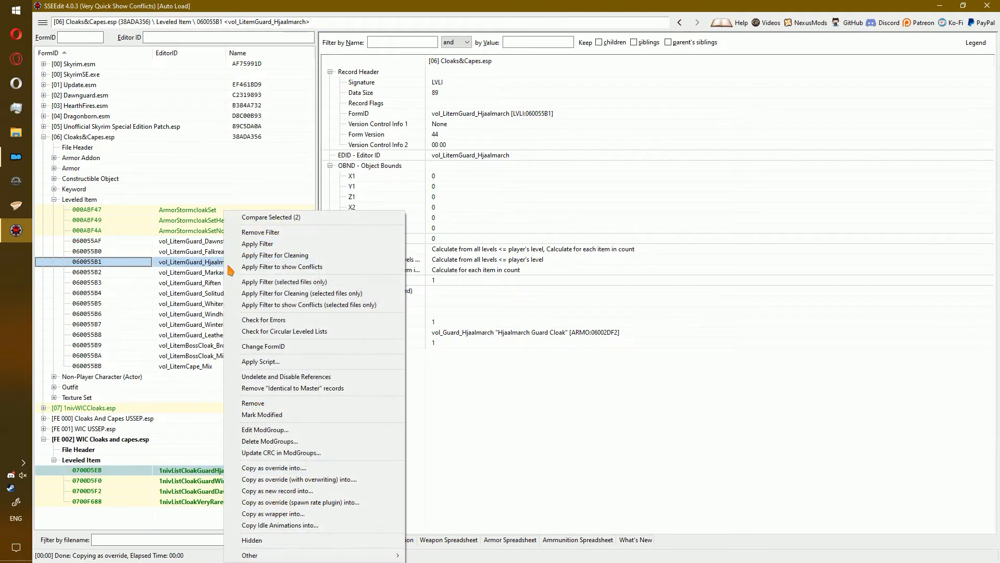
left_click(265, 218)
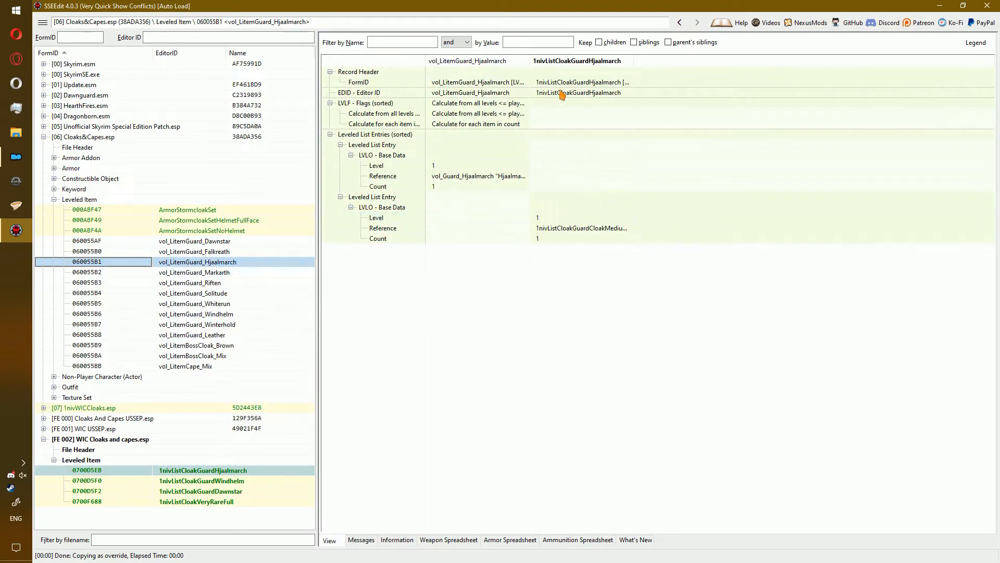
- Copy the leveled list entry of vol_LitemGuard_Hjaalmarch into 1nivListCloakGuardHjaalmarch, adding Cloaks&Capes.esp as a master of the patch
left_click_drag(497, 157, 590, 156)
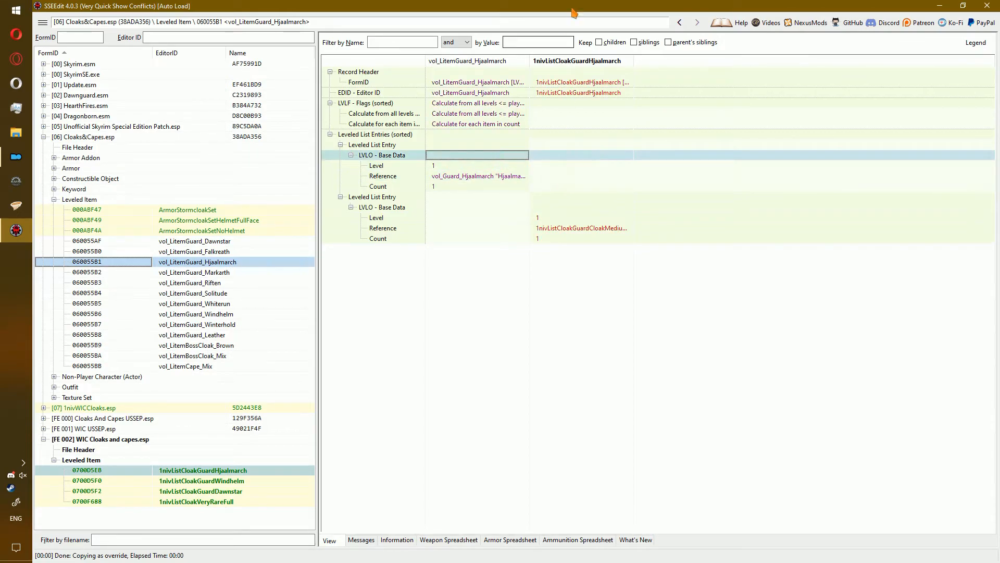
left_click_drag(523, 154, 565, 124)
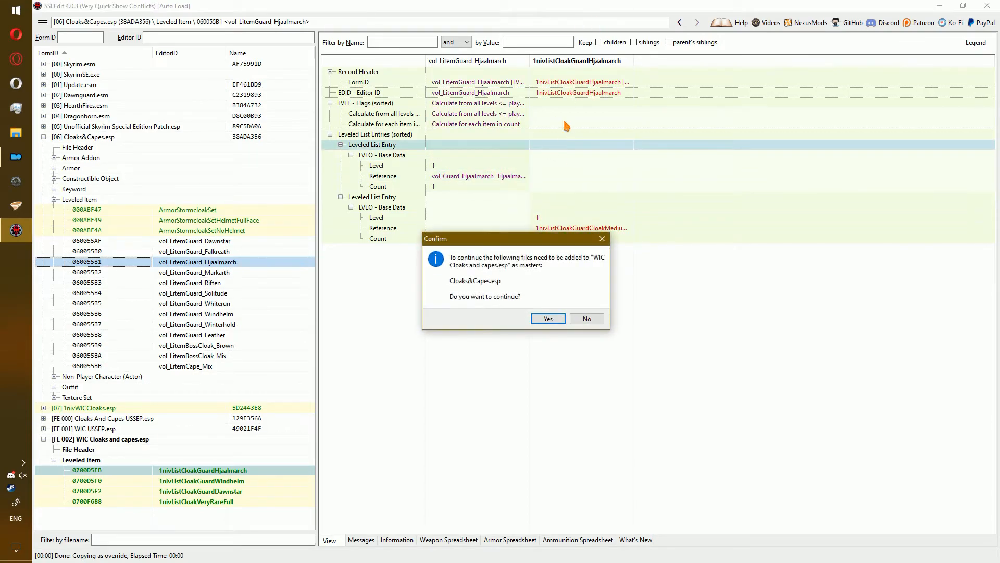
left_click(547, 318)
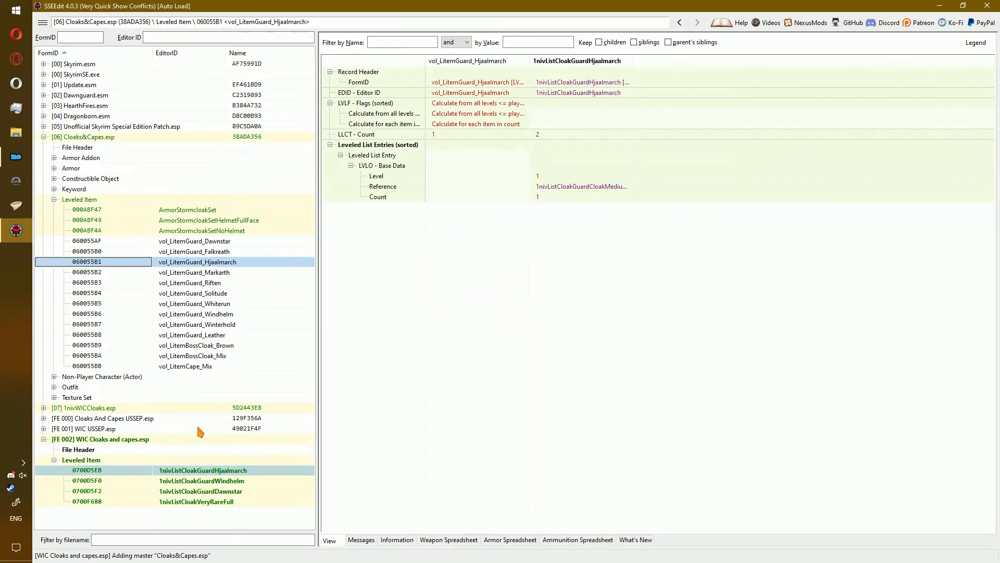
- Compare vol_LitemGuard_Windhelm with the patch's 1nivListCloakGuardWindhelm and copy its leveled list entry into the patch record
left_click(237, 482)
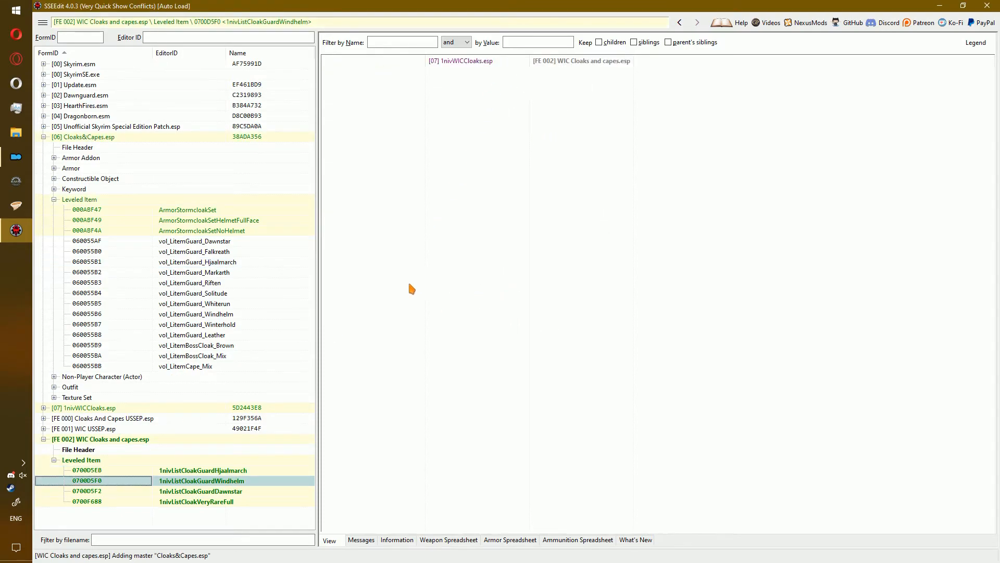
left_click(242, 314)
right_click(247, 314)
left_click(312, 218)
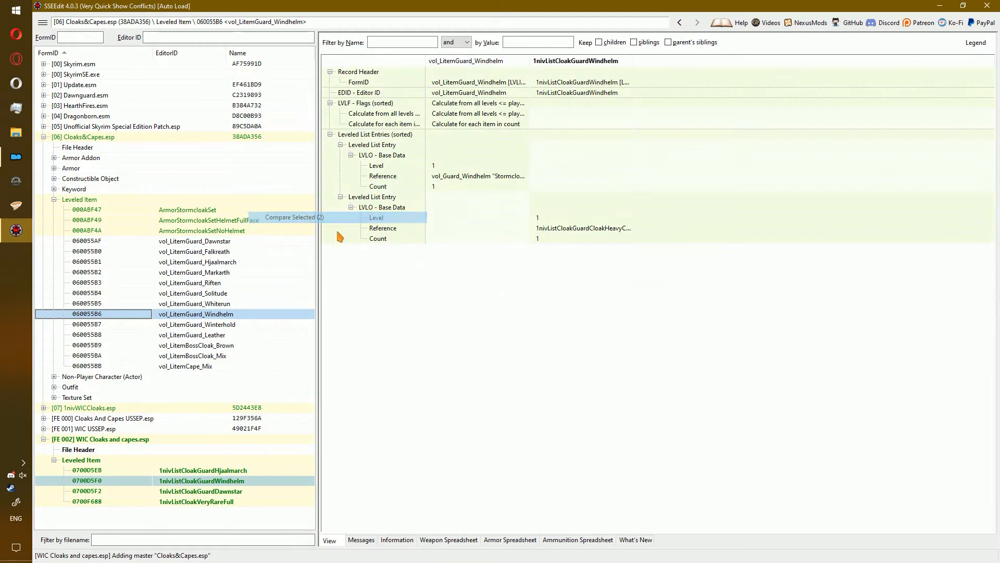
left_click_drag(519, 155, 556, 155)
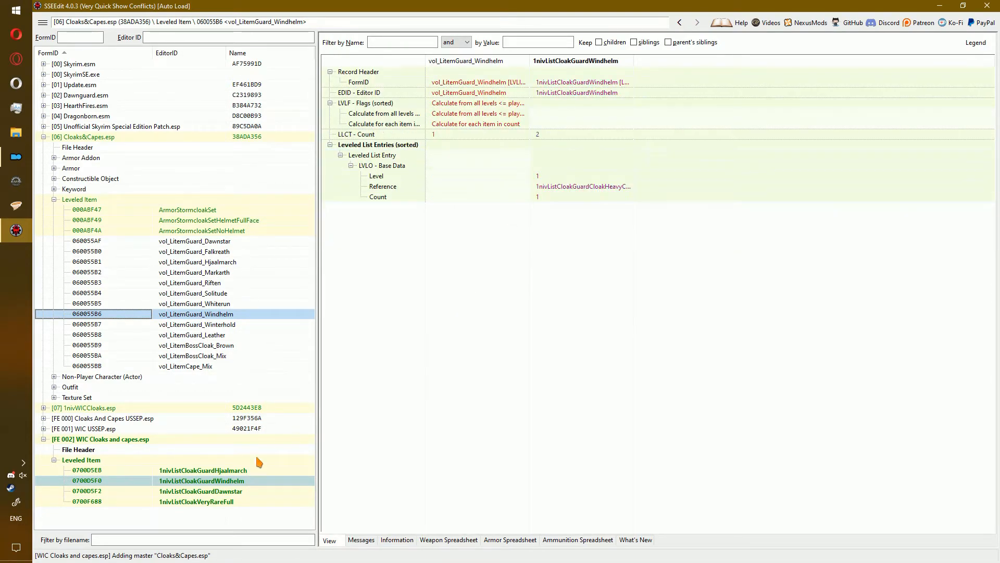
- Compare vol_LitemGuard_Dawnstar with the patch's 1nivListCloakGuardDawnstar and copy its leveled list entry into the patch record
left_click(241, 493)
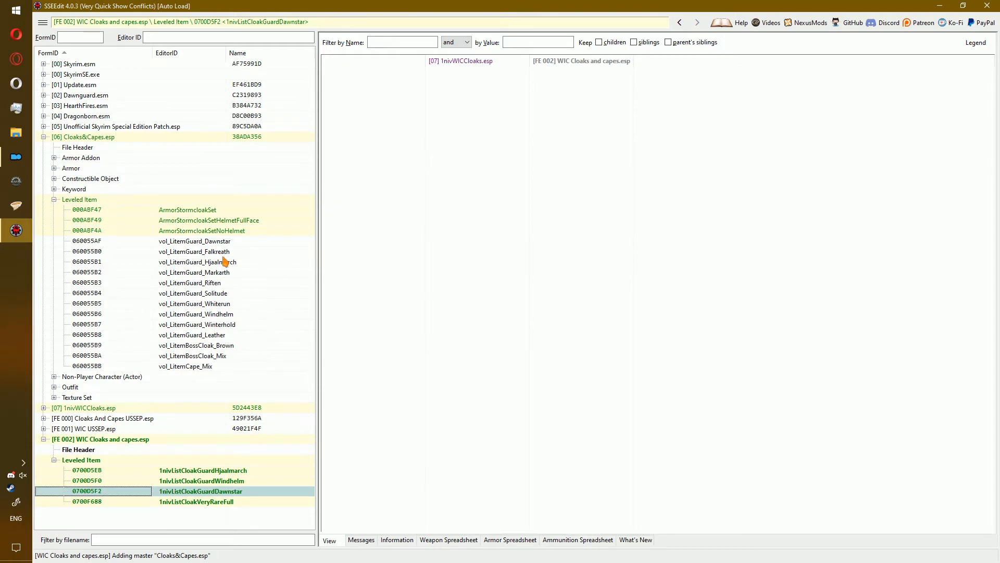
left_click(203, 241, "ctrl")
right_click(204, 243)
left_click(234, 217)
left_click(517, 147)
left_click_drag(519, 152, 564, 149)
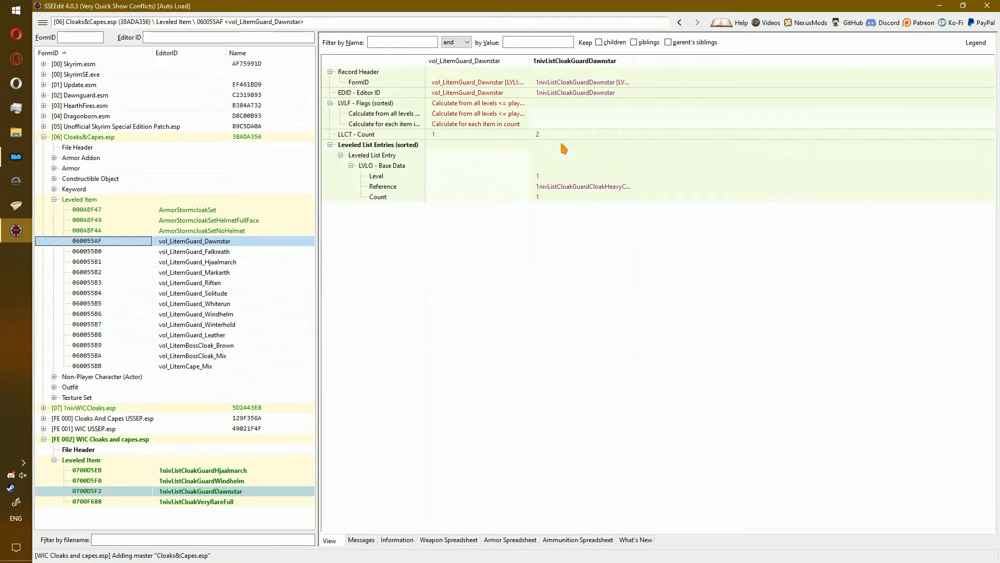
- Select vol_LitemBossCloak_Mix from Cloaks&Capes.esp together with the patch's 1nivListCloakVeryRareFull for comparison
left_click(229, 501)
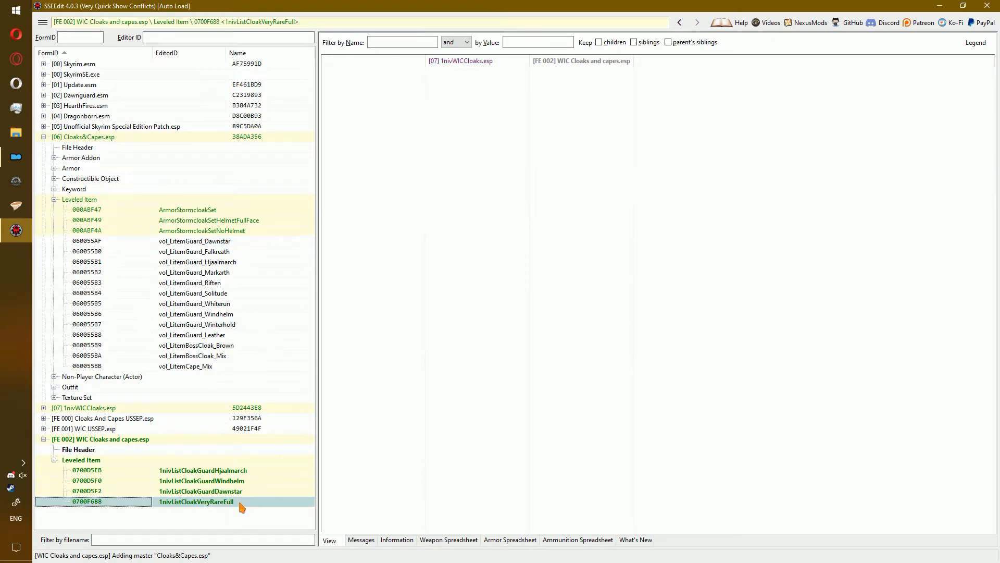
left_click(228, 356, "ctrl")
right_click(228, 357)
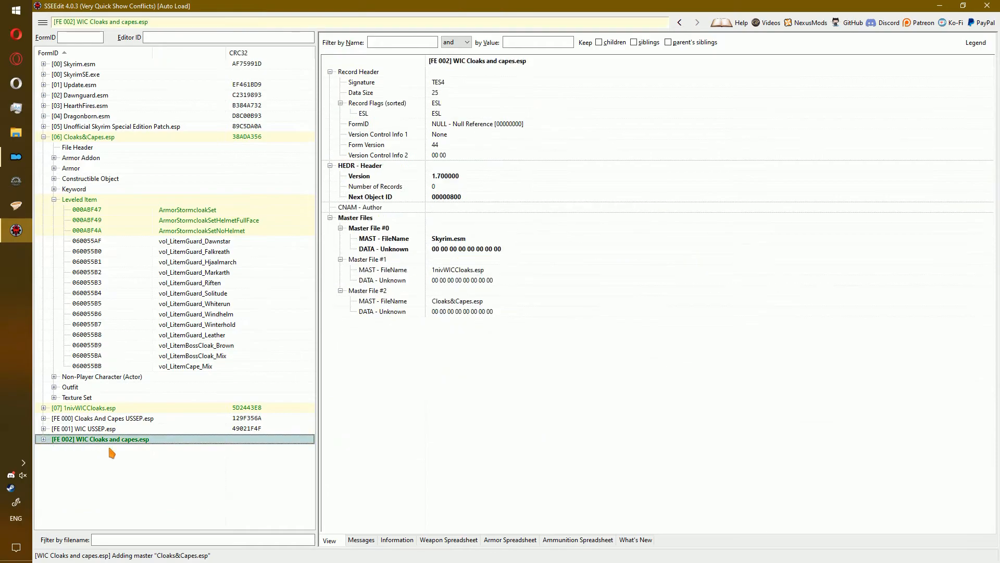
- Filter the plugins to show conflicts and inspect BanditArmorHeavyBossOutfit under the outfits of 1nivWICCloaks.esp
right_click(171, 457)
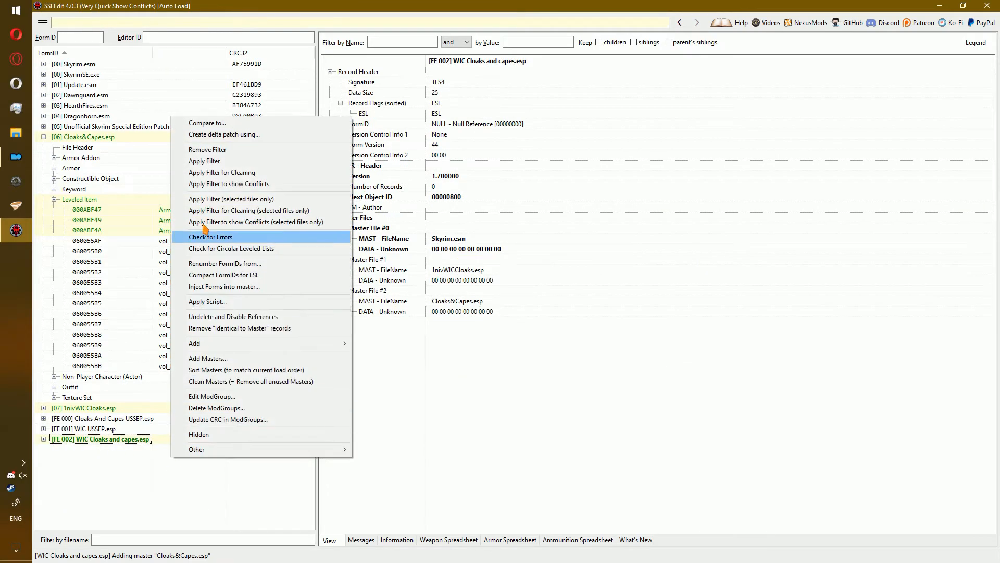
left_click(270, 184)
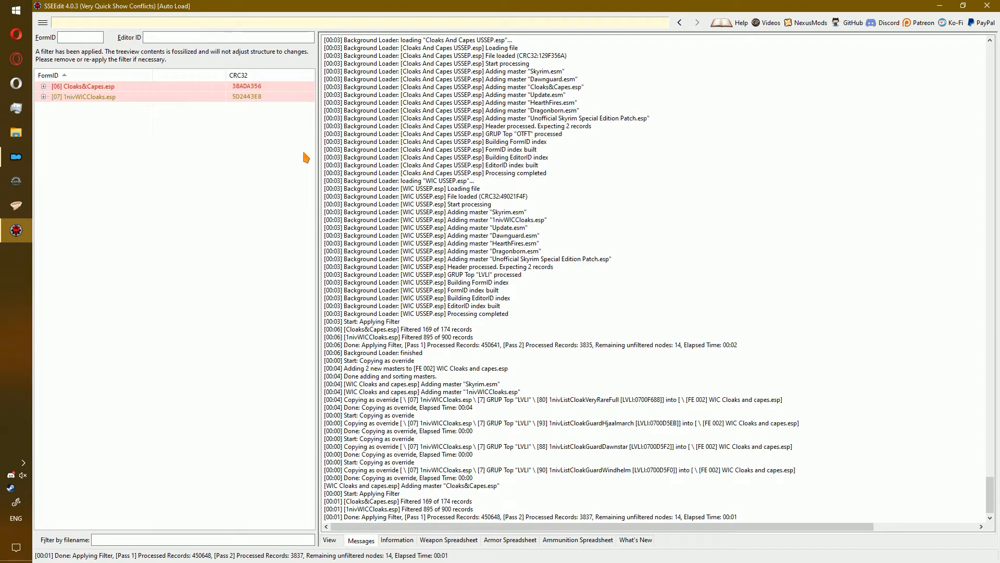
double_click(162, 96)
double_click(173, 107)
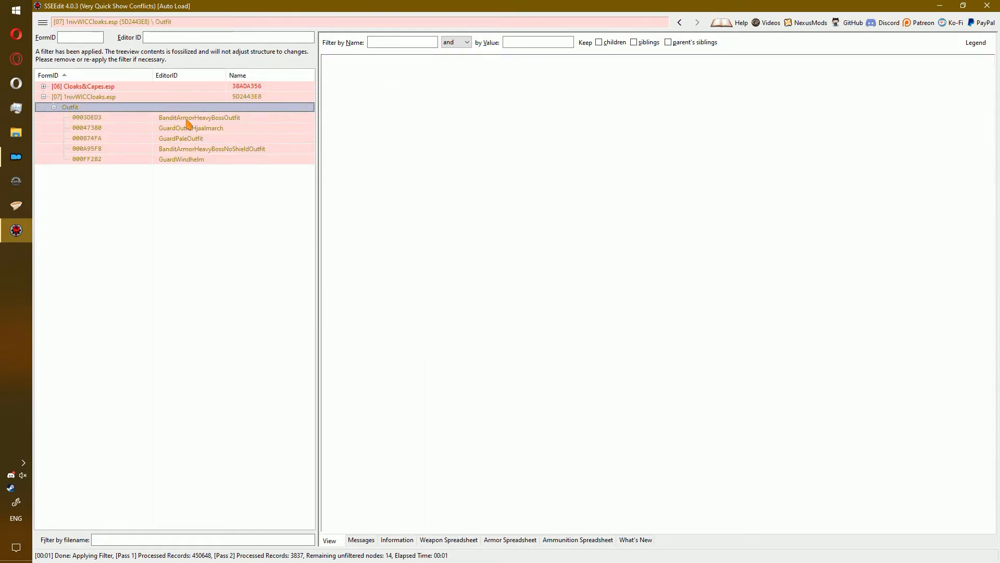
left_click(187, 118)
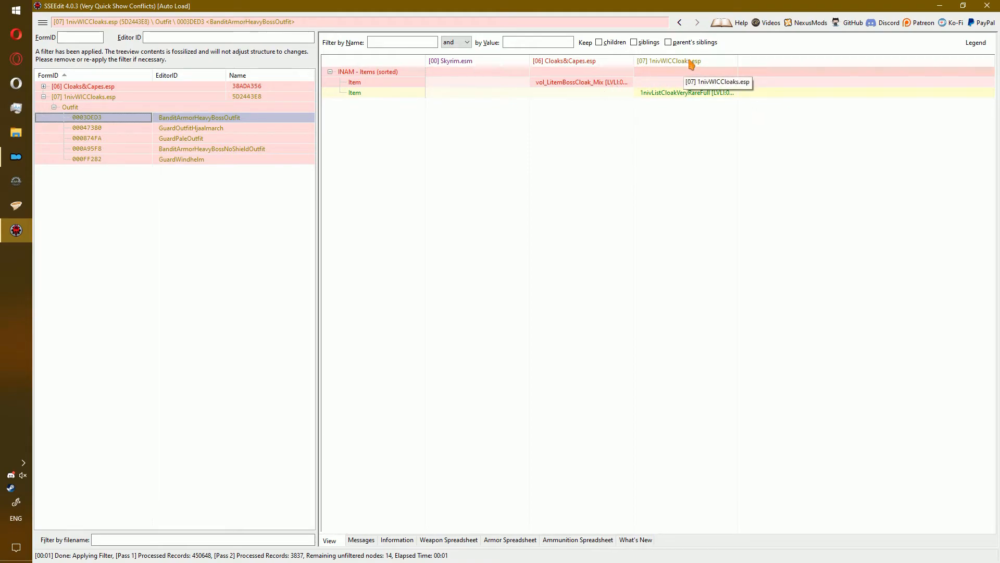
- Remove the conflict filter and create a ModGroup named WIC CnC from all loaded plugins, including their current CRC32s
right_click(211, 190)
left_click(245, 196)
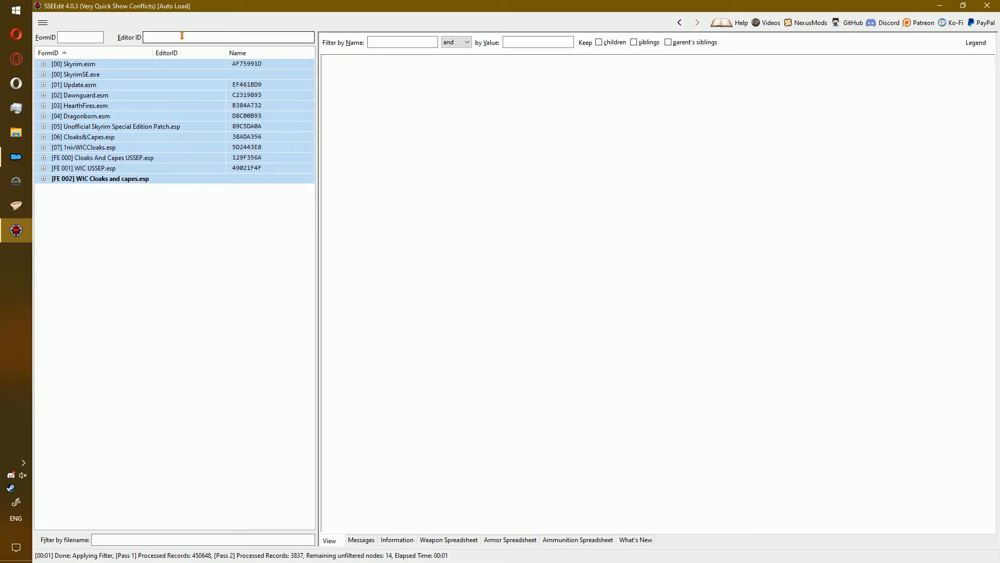
right_click(283, 94)
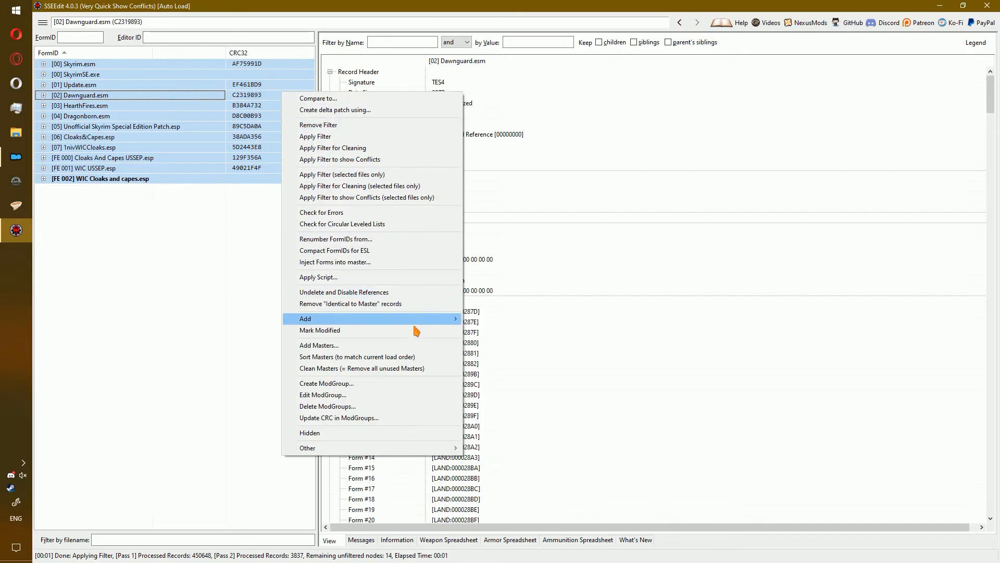
left_click(351, 384)
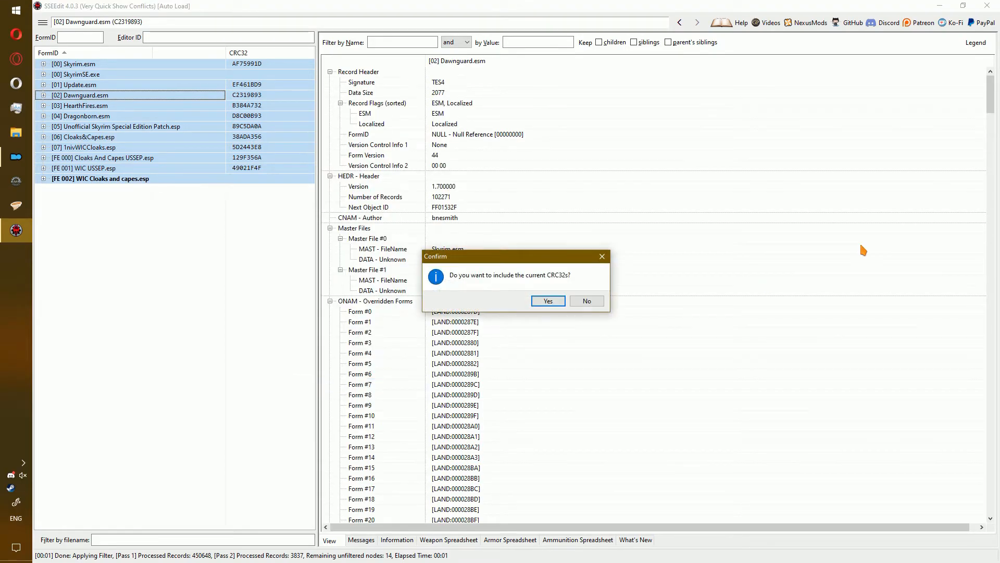
key("Return")
type("WIC ")
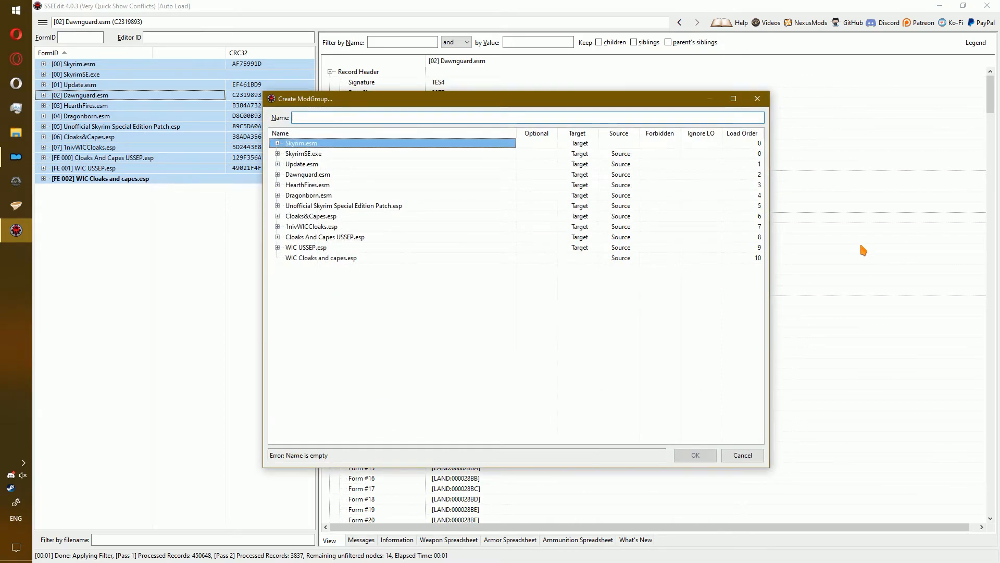
type("C")
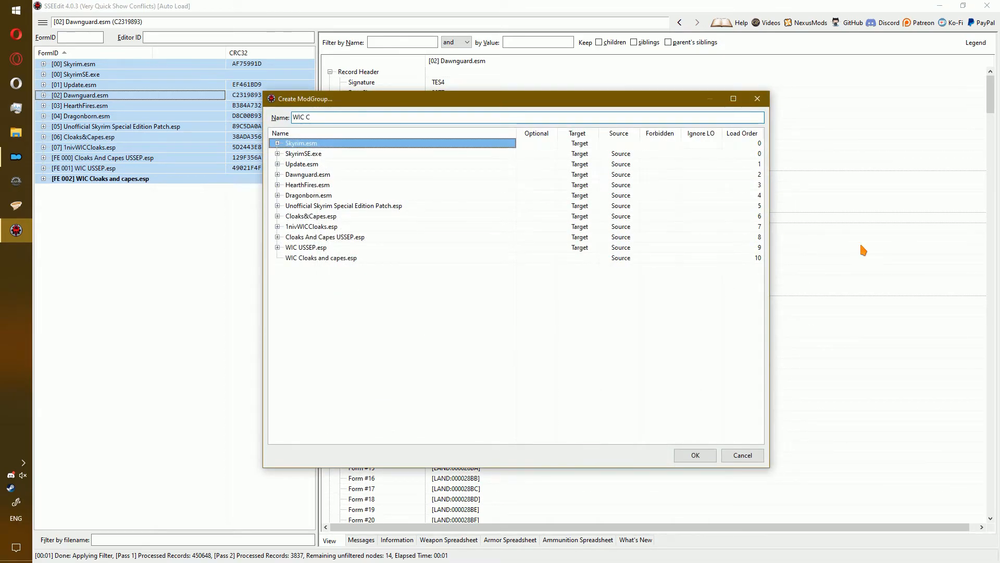
type("nC")
left_click(698, 455)
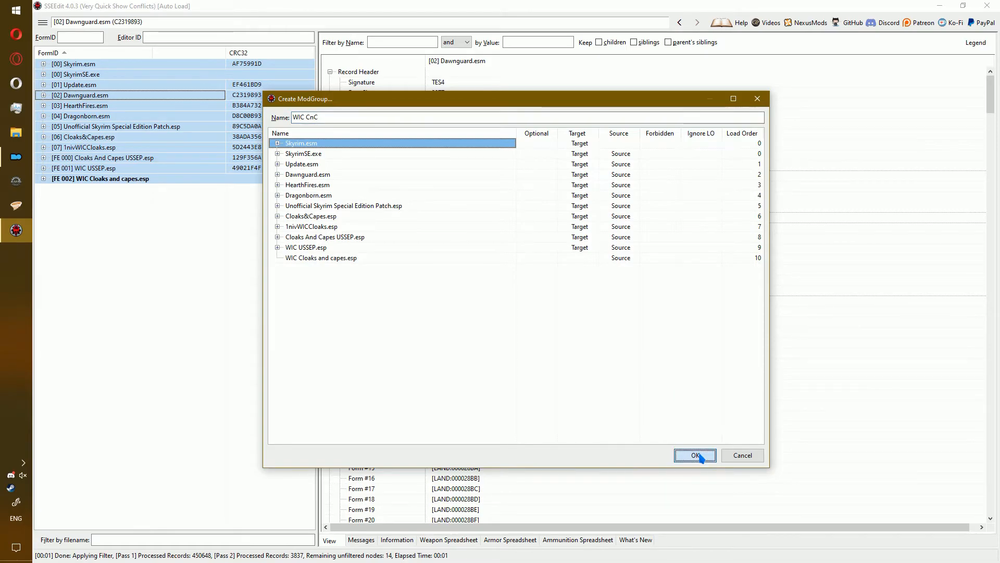
- Store the new ModGroup in the modgroups file of WIC Cloaks and capes.esp and activate all ModGroups
left_click(424, 257)
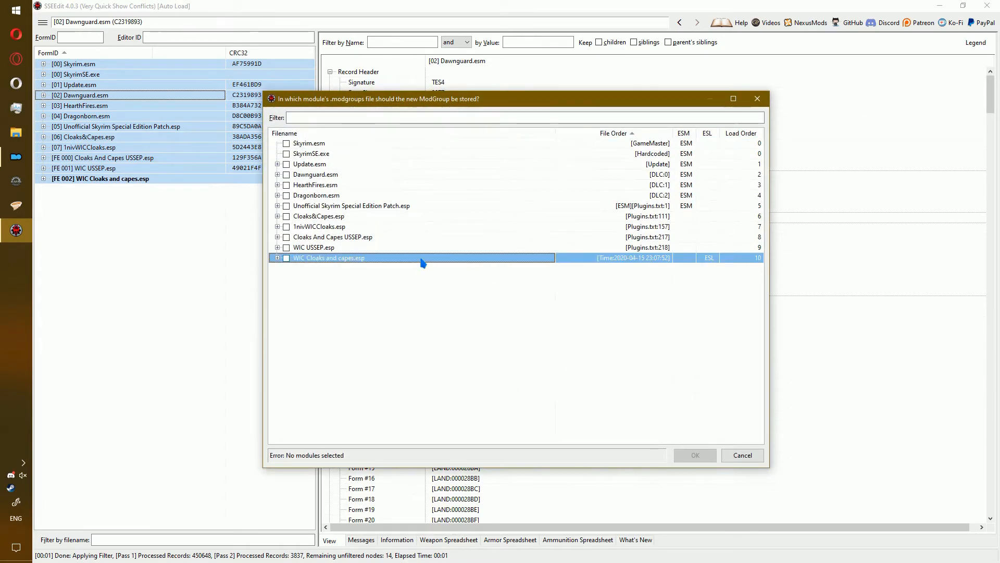
double_click(496, 259)
right_click(547, 282)
left_click(575, 287)
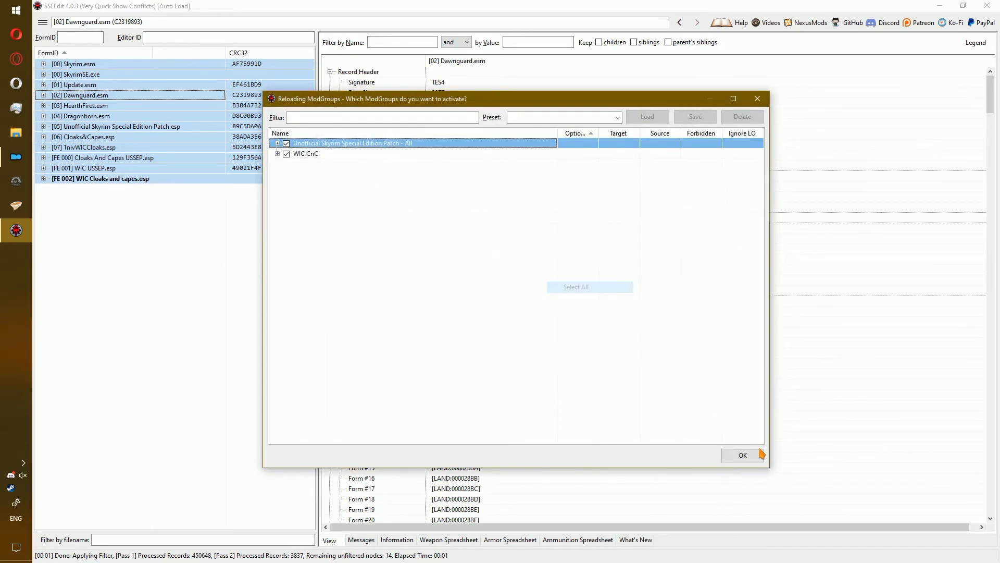
left_click(745, 454)
- Close SSEEdit, saving WIC Cloaks and capes.esp with plugin backup enabled
left_click(987, 6)
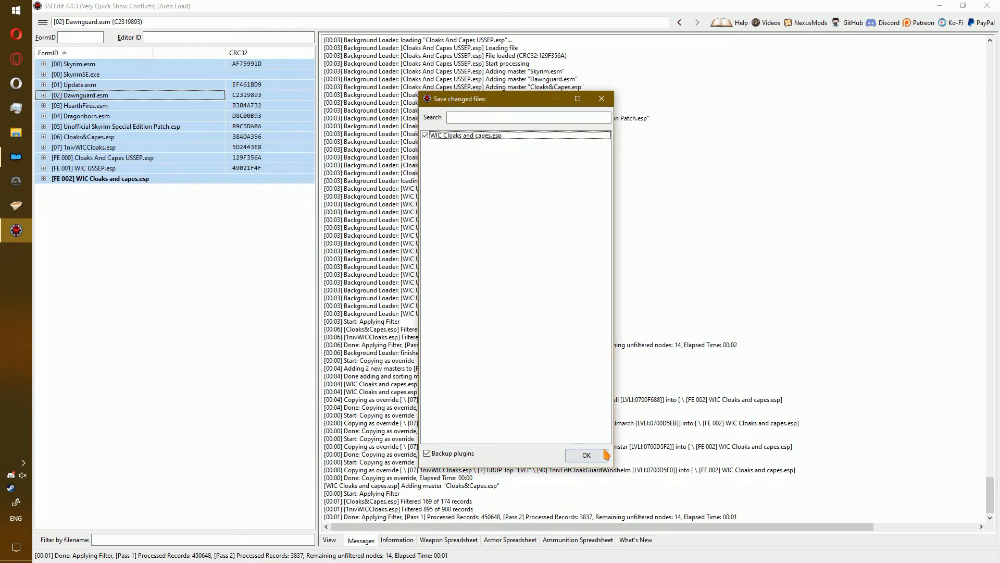
left_click(586, 455)
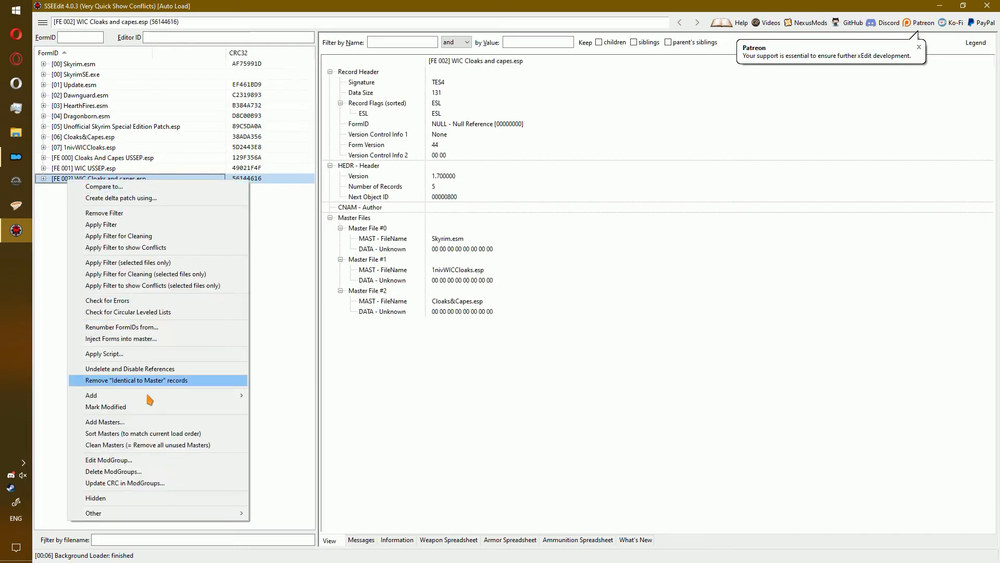
- Add all the remaining available plugins as masters to WIC Cloaks and capes.esp
left_click(155, 425)
right_click(399, 346)
left_click(439, 355)
left_click(697, 456)
left_click(577, 345)
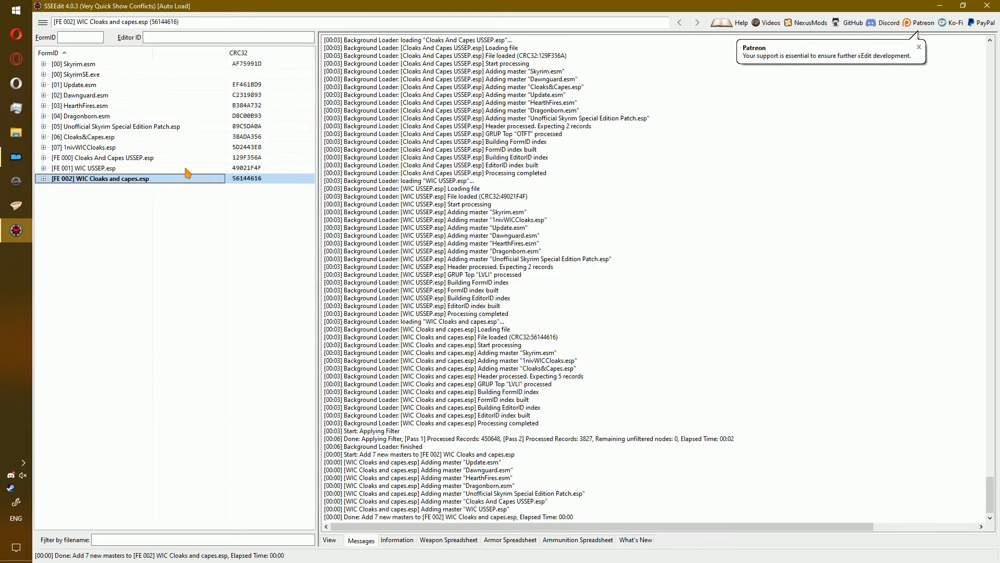
- Sort the masters of WIC Cloaks and capes.esp to match the current load order and save the plugin
right_click(205, 182)
left_click(291, 434)
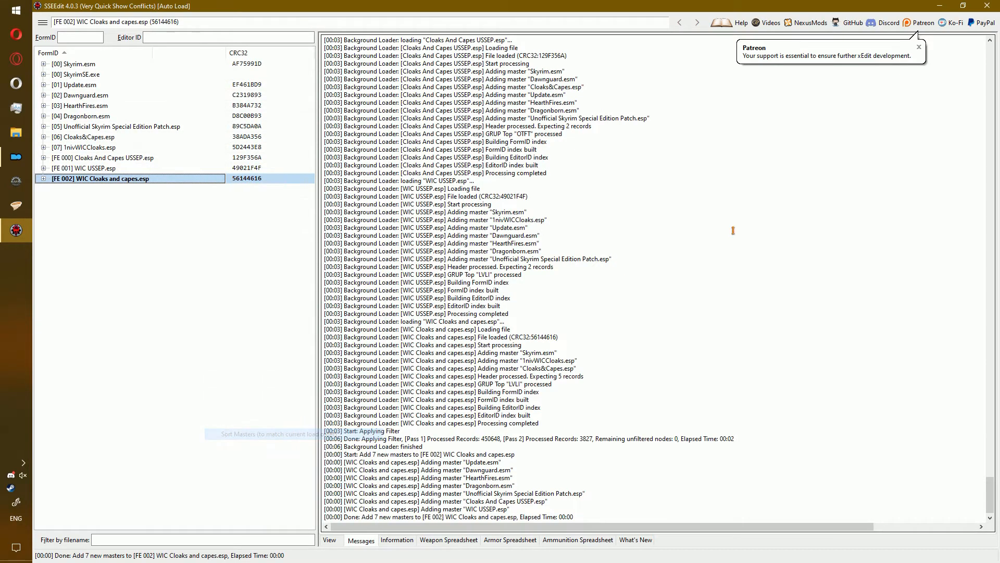
key("ctrl+s")
left_click(584, 458)
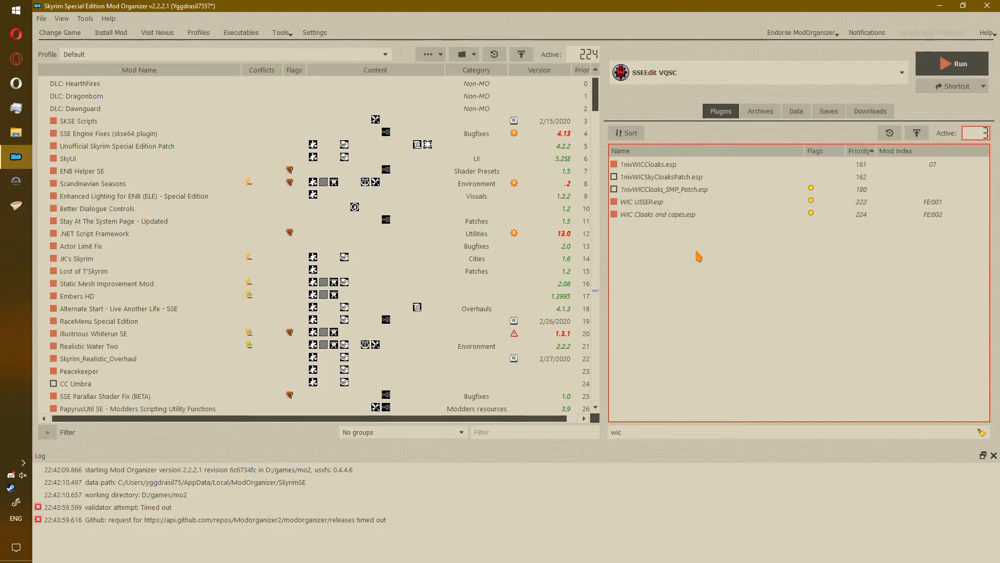
- In Mod Organizer, enable 1nivWICSkyCloaksPatch.esp, Cloaks.esp, Cloaks - Dawnguard.esp, Cloaks - USSEP Patch.esp, Cloaks And Cloaks And Capes.esp and Cloaks USSEP.esp
left_click(614, 178)
left_click(983, 435)
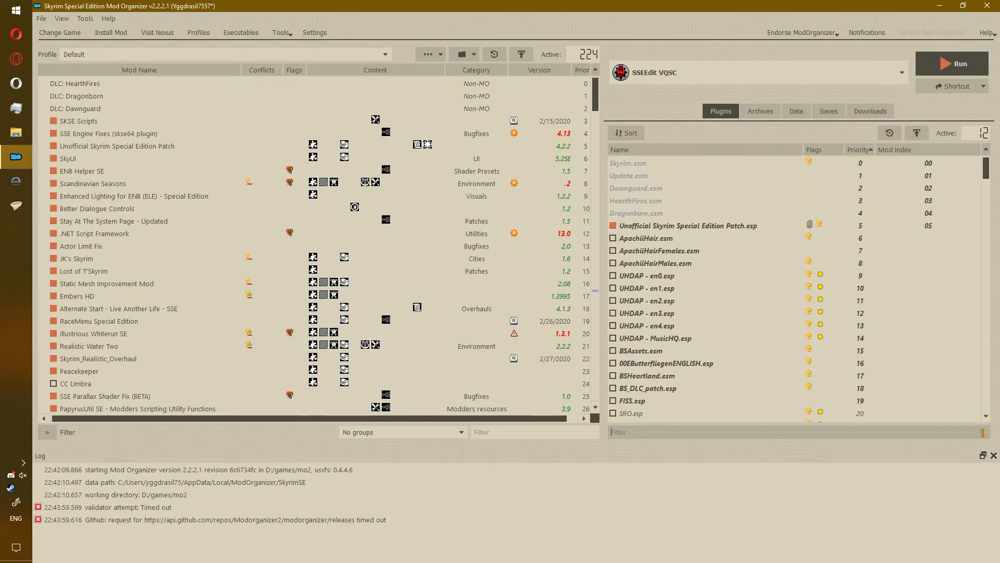
type("clo")
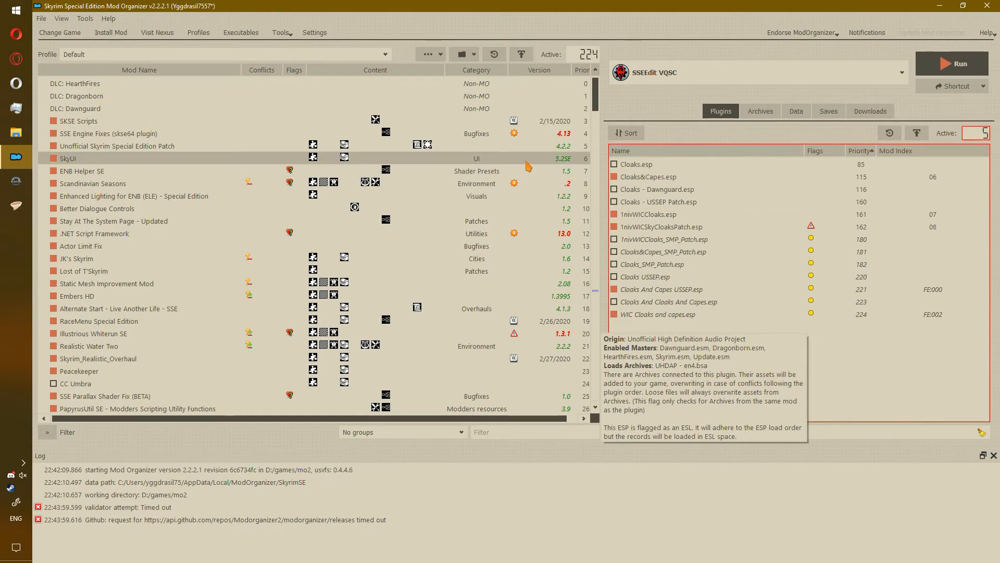
left_click(615, 164)
left_click(614, 190)
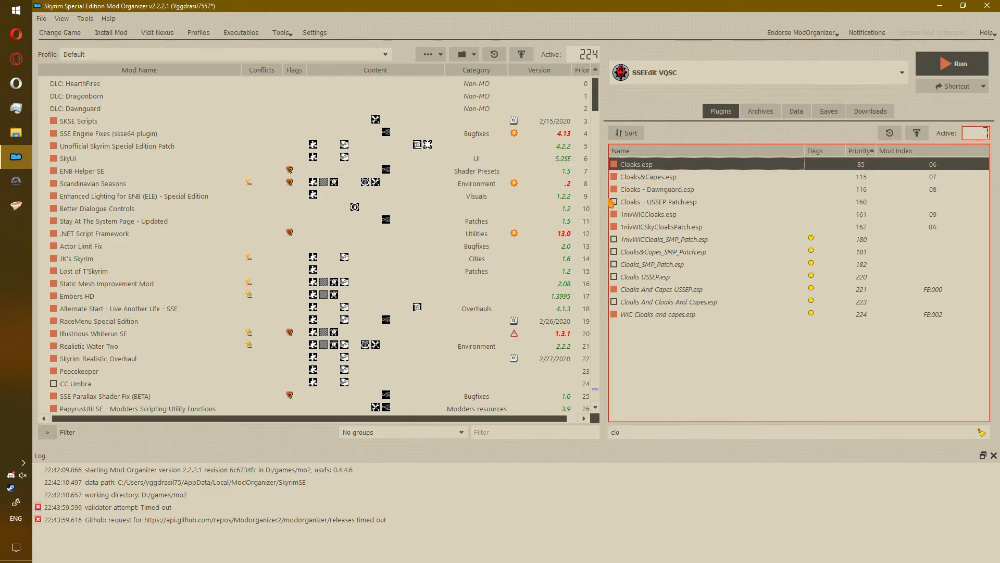
left_click(614, 202)
left_click(614, 302)
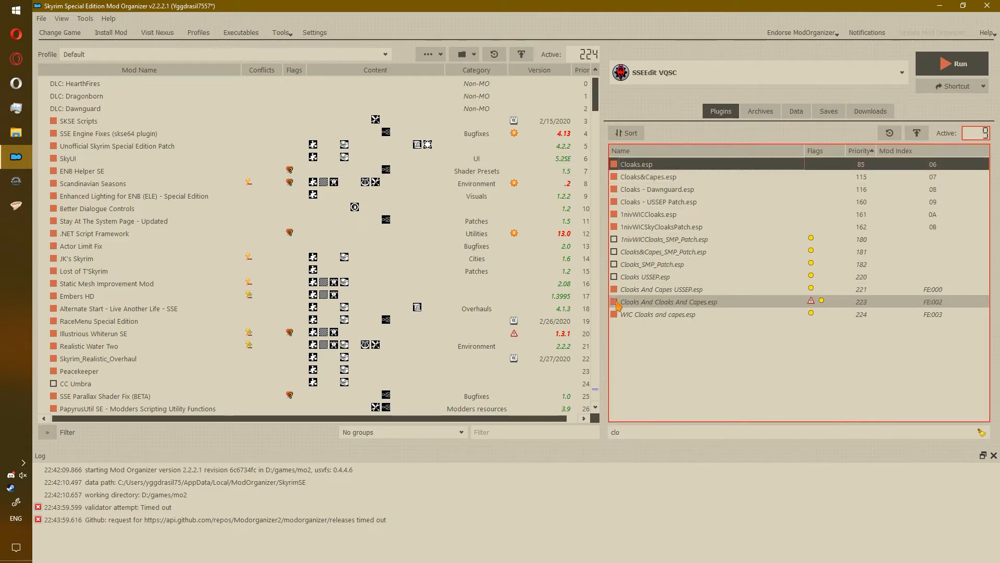
left_click(615, 278)
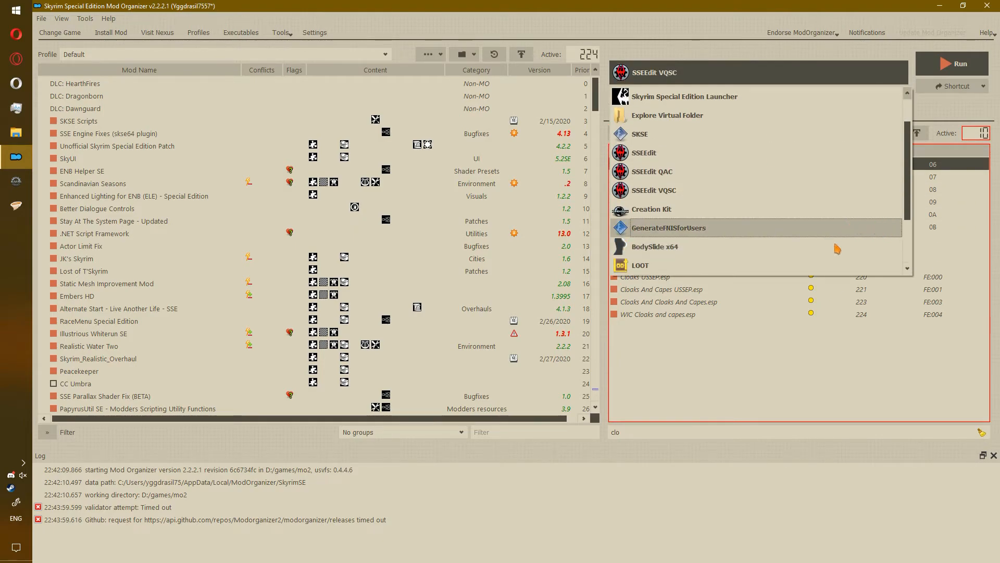
- Choose LOOT as the executable and run it from Mod Organizer
left_click(864, 265)
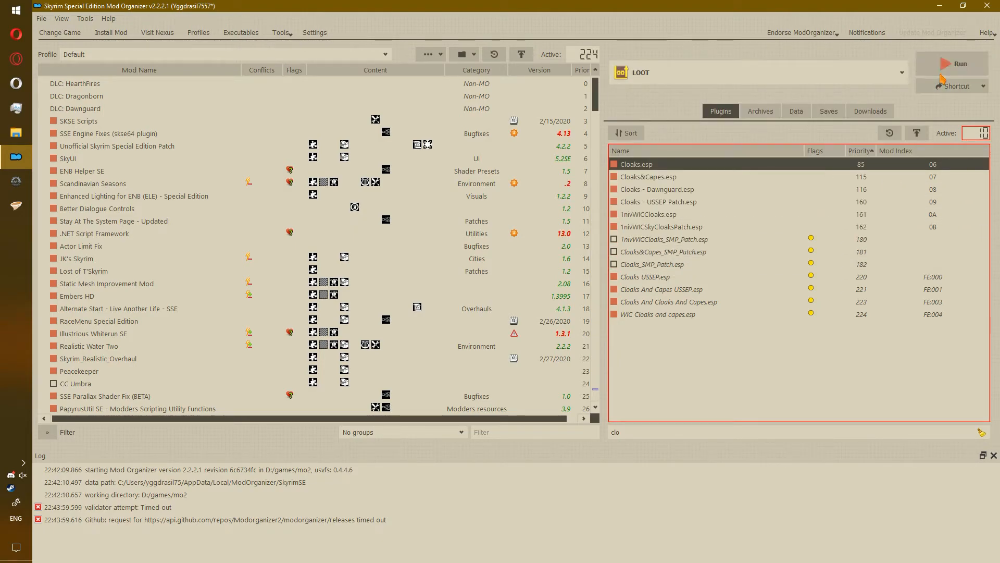
left_click(952, 63)
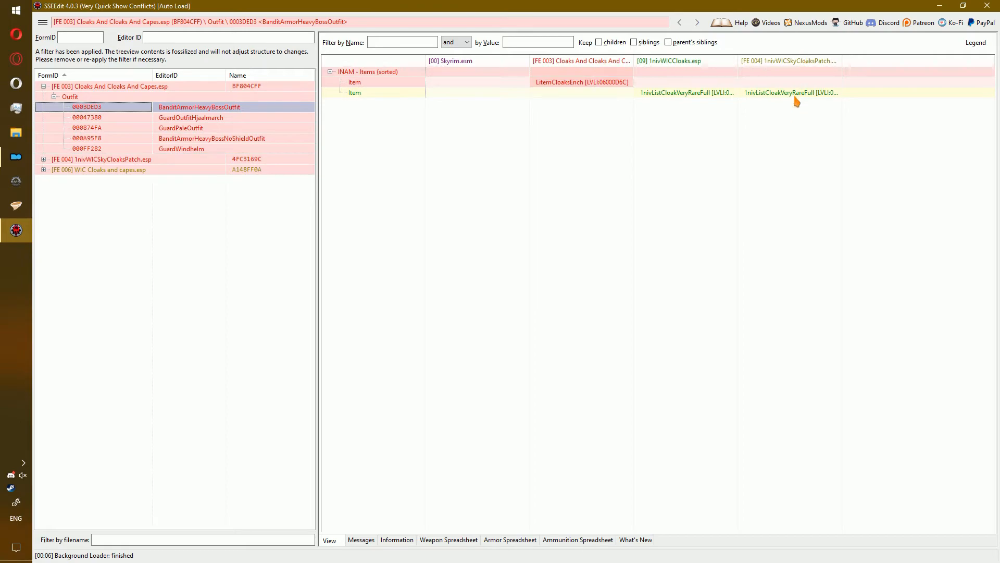
- In SSEEdit, inspect the conflicting cloak items of GuardOutfitHjaalmarch, GuardPaleOutfit and BanditArmorHeavyBossNoShieldOutfit under Cloaks And Cloaks And Capes.esp
left_click(186, 120)
left_click(202, 128)
left_click(256, 139)
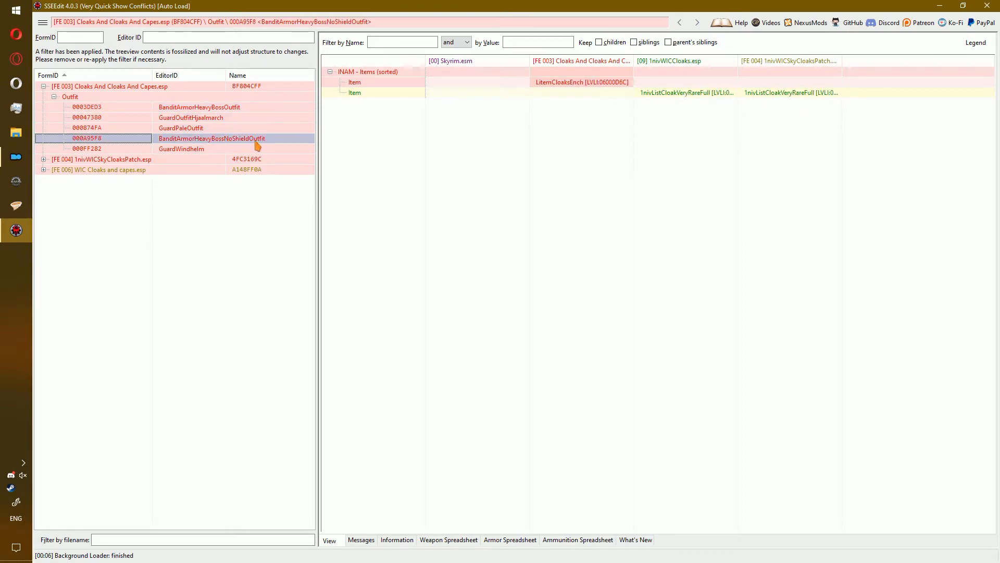
- Copy the Hjaalmarch, Windhelm and Dawnstar guard cloak lists of 1nivWICSkyCloaksPatch.esp as overrides into a new ESL-flagged .esp named WIC Cloaks and cloaks and capes
left_click(244, 151)
double_click(107, 89)
double_click(130, 98)
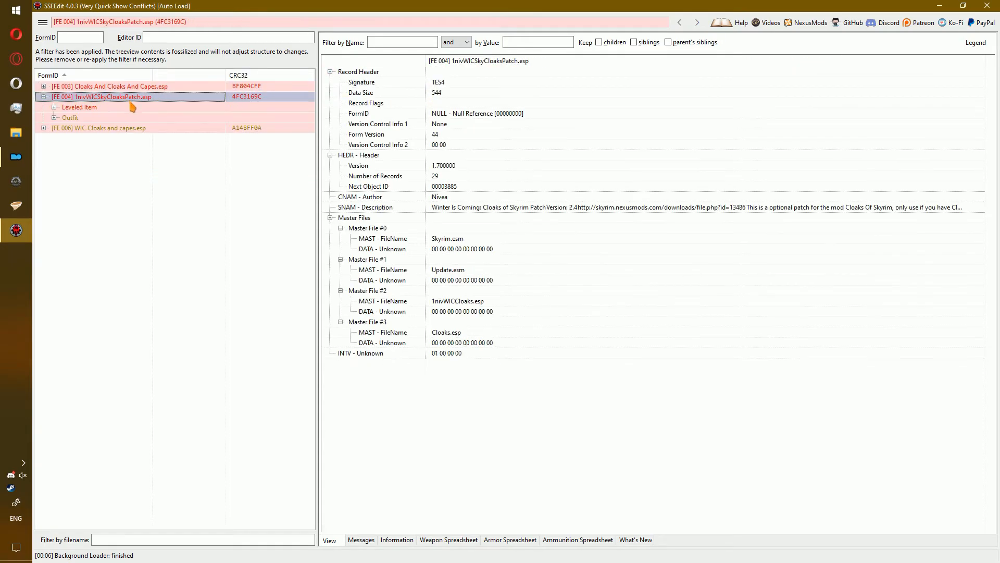
double_click(130, 106)
left_click(177, 119)
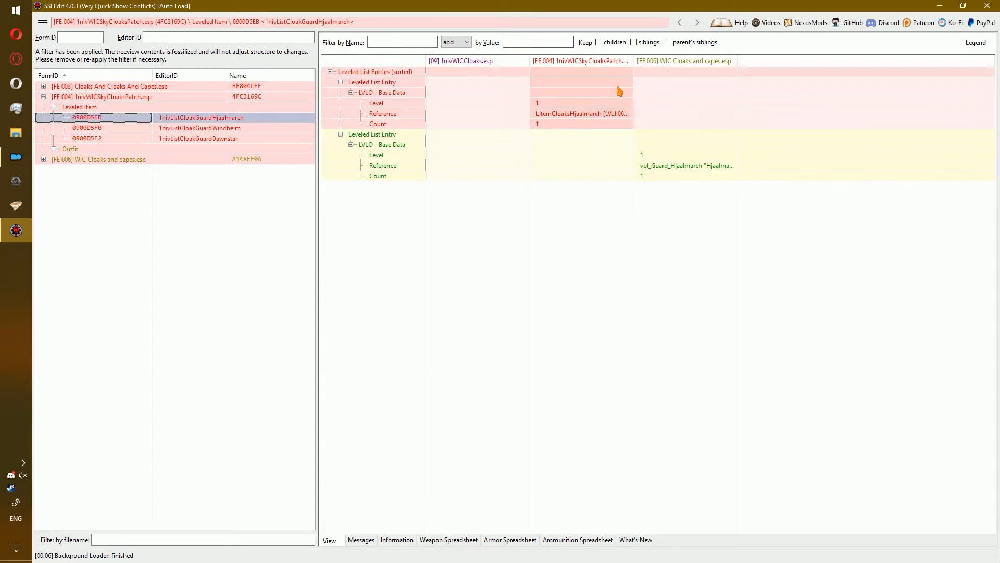
left_click(214, 140, "shift")
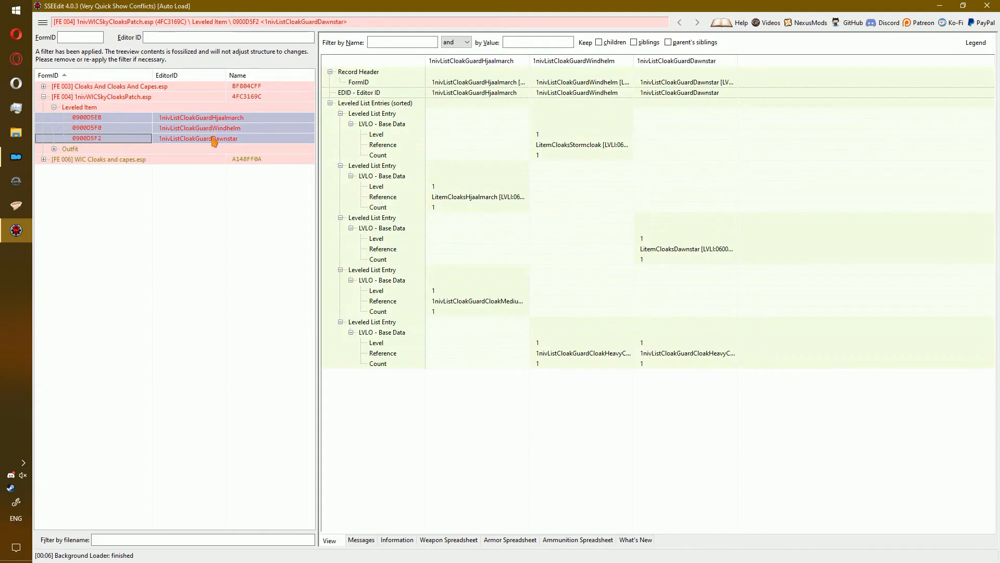
right_click(211, 141)
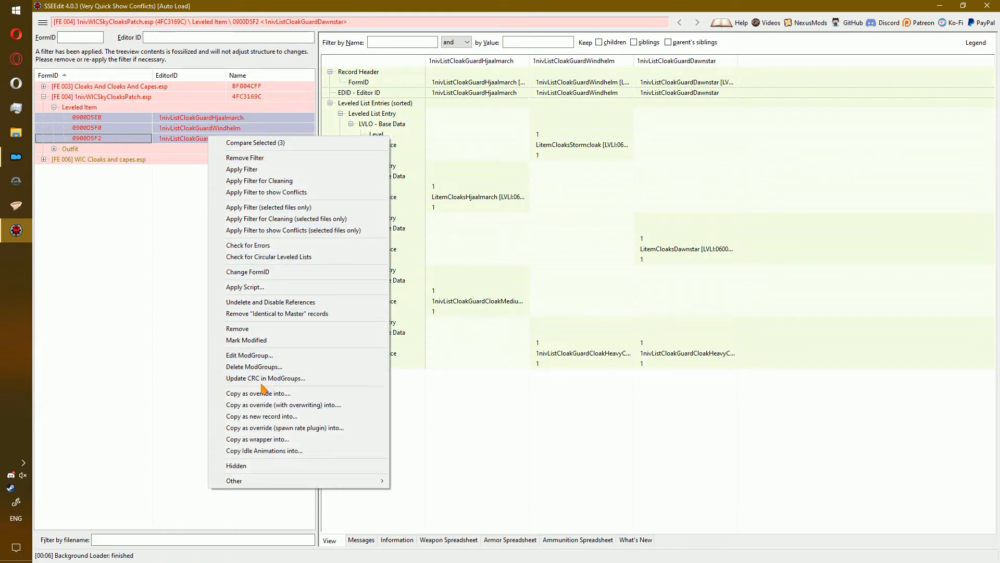
left_click(283, 390)
left_click(587, 343)
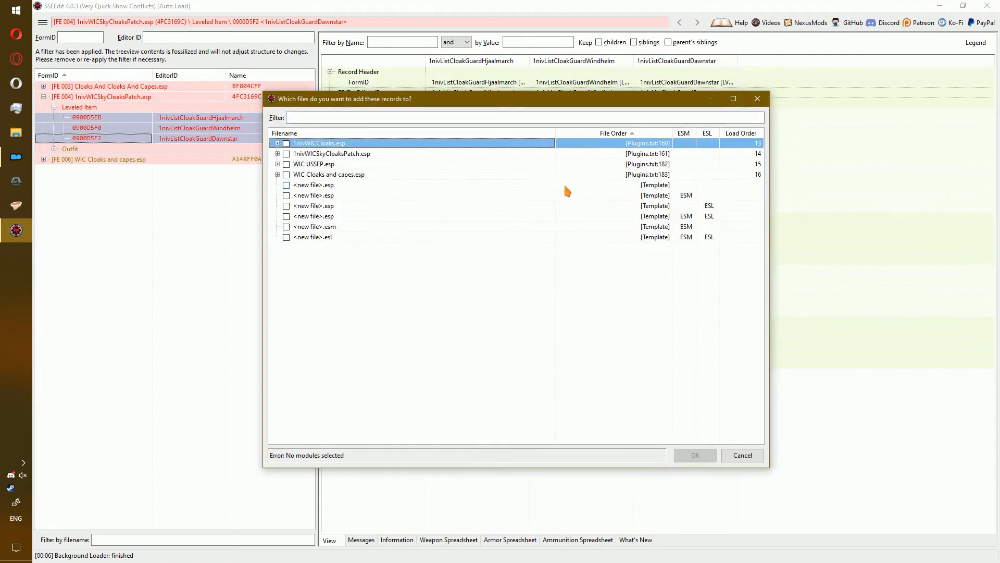
double_click(716, 205)
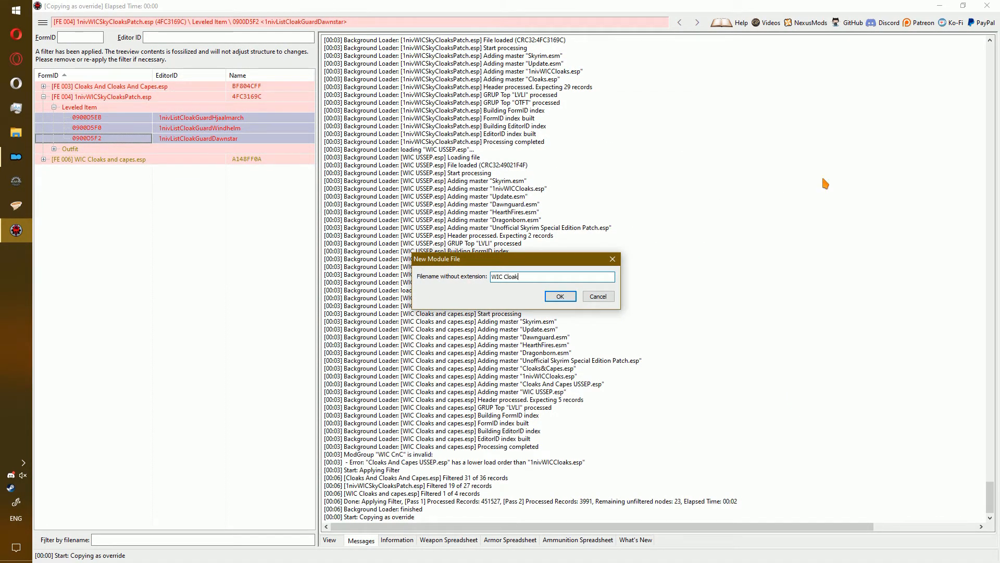
type("WIC Cloaks and cloaks and capes")
key("Return")
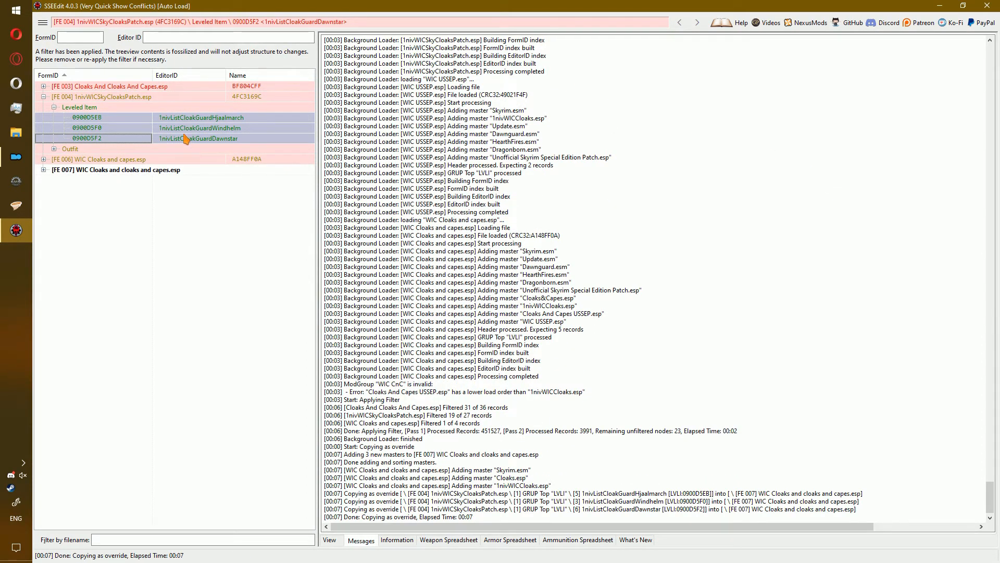
- Copy the Dawnstar, Windhelm and Hjaalmarch guard entries from WIC Cloaks and capes.esp into the new patch's leveled lists, accepting Cloaks&Capes.esp as a master
left_click(184, 136)
left_click_drag(711, 136, 770, 154)
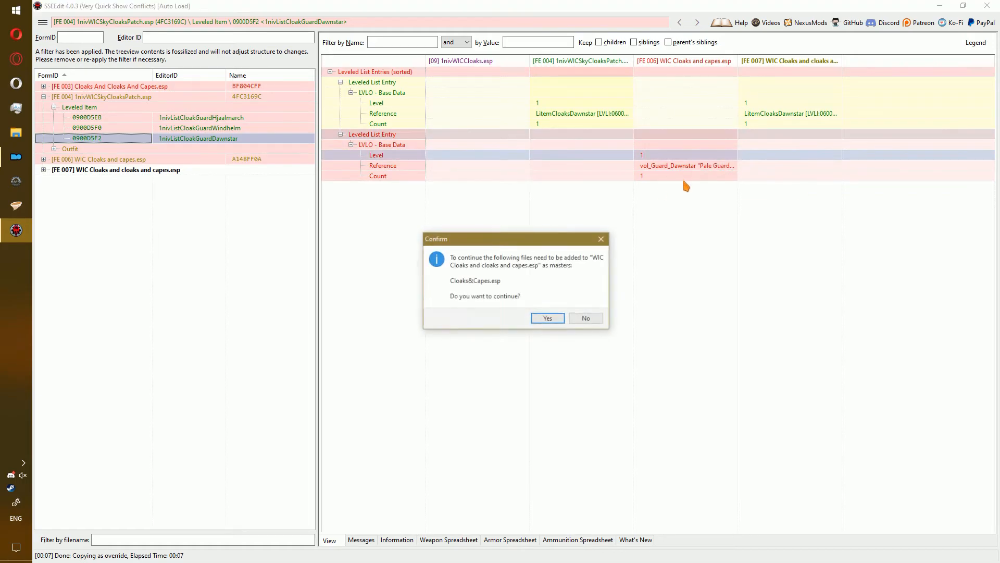
left_click(547, 318)
left_click(180, 128)
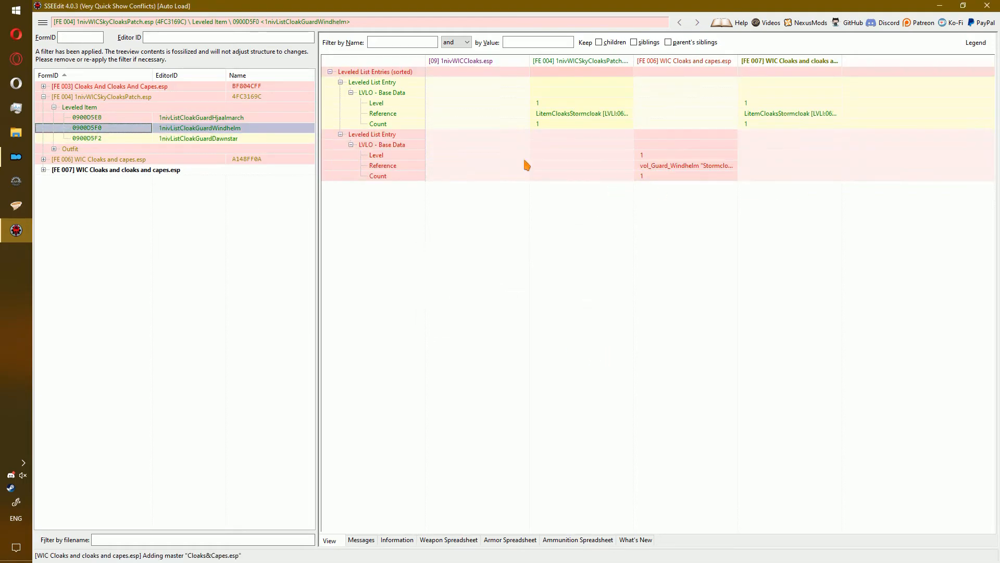
left_click_drag(705, 142, 772, 146)
left_click(206, 118)
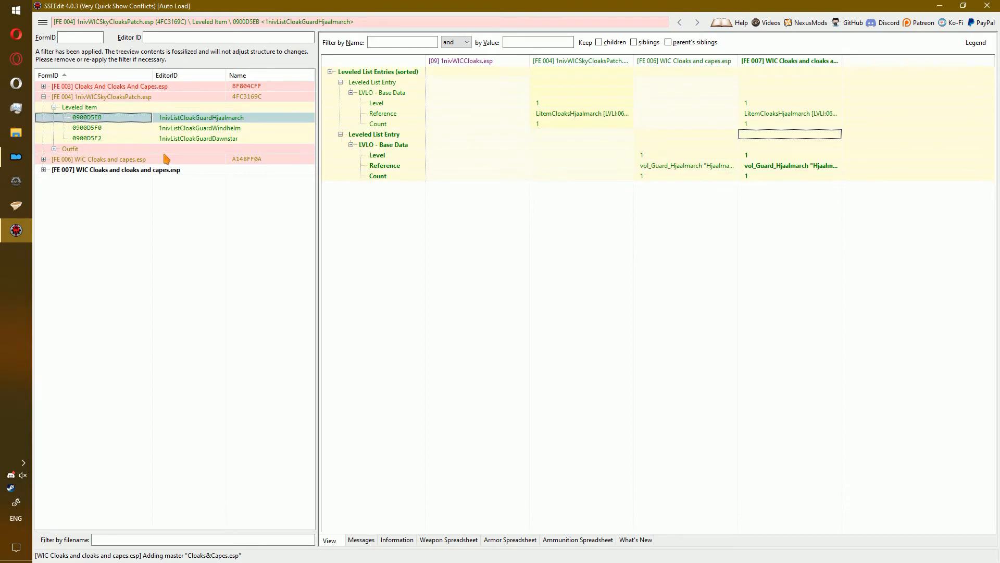
- Check the BanditArmorHeavyBossOutfit record in 1nivWICSkyCloaksPatch.esp and the guard leveled lists in WIC Cloaks and capes.esp for remaining conflicts
double_click(167, 151)
left_click(200, 160)
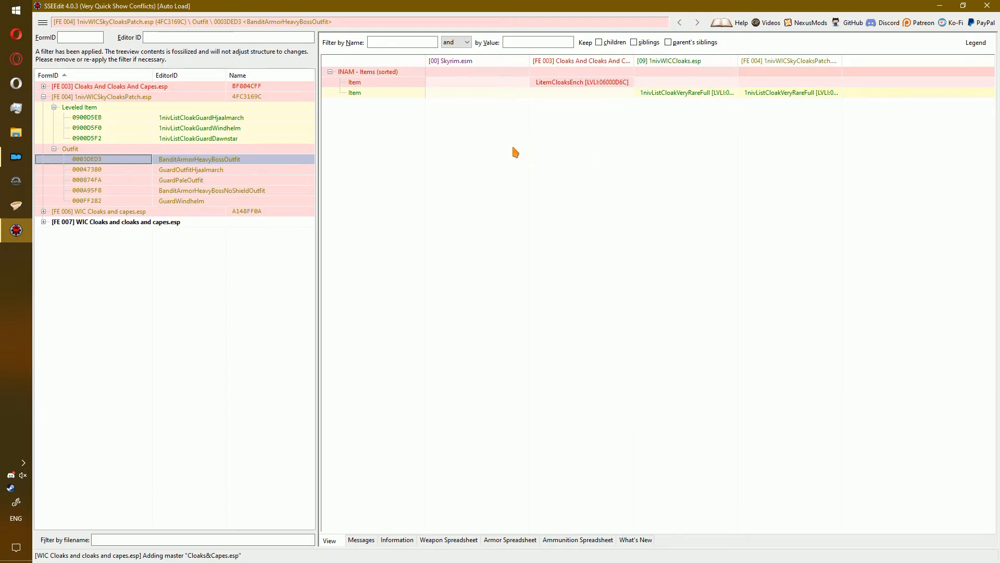
double_click(192, 212)
left_click(225, 232)
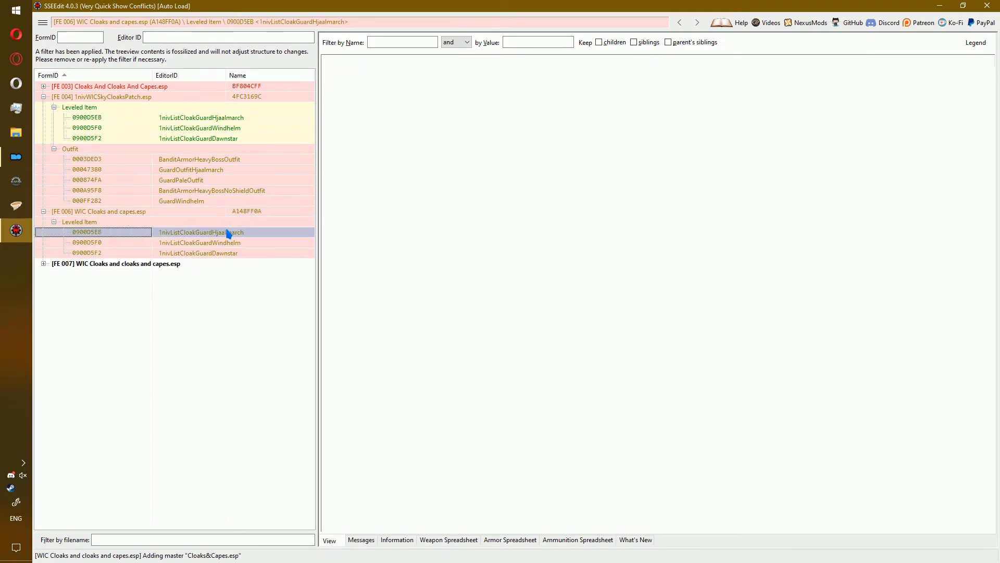
- Add all available plugins as masters to WIC Cloaks and cloaks and capes.esp and sort its masters to match the current load order
right_click(157, 264)
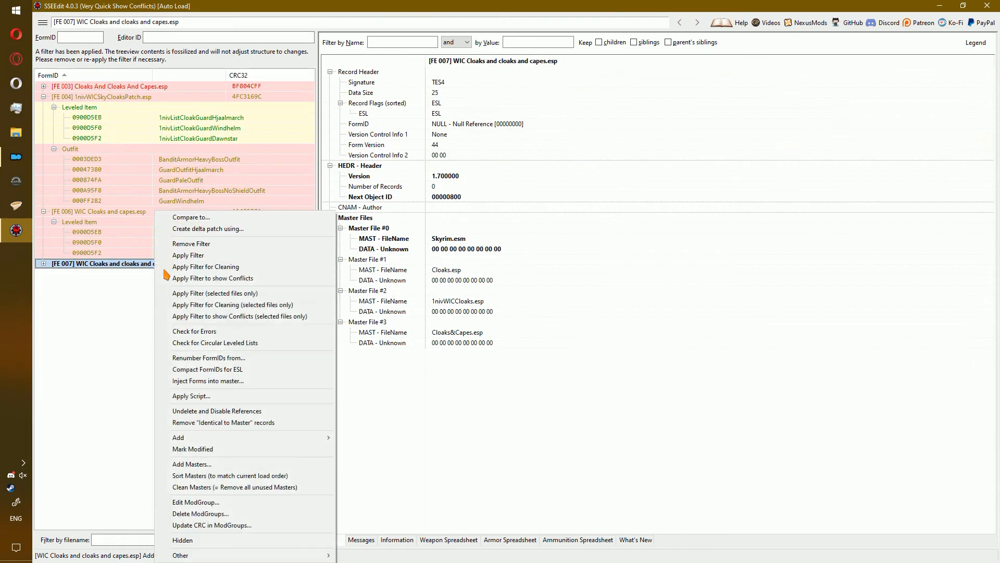
left_click(192, 463)
right_click(469, 342)
left_click(500, 350)
left_click(692, 454)
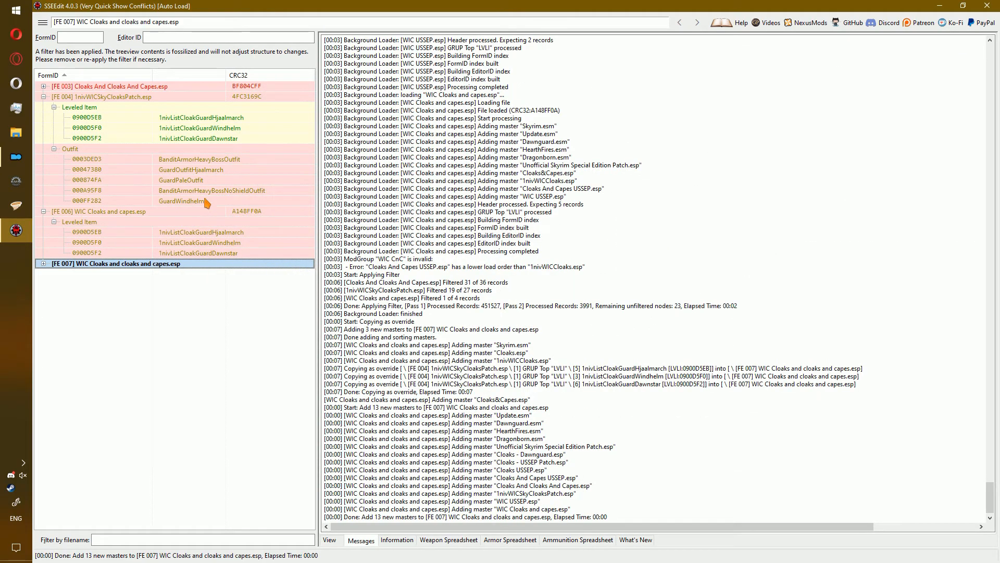
right_click(148, 264)
left_click(244, 475)
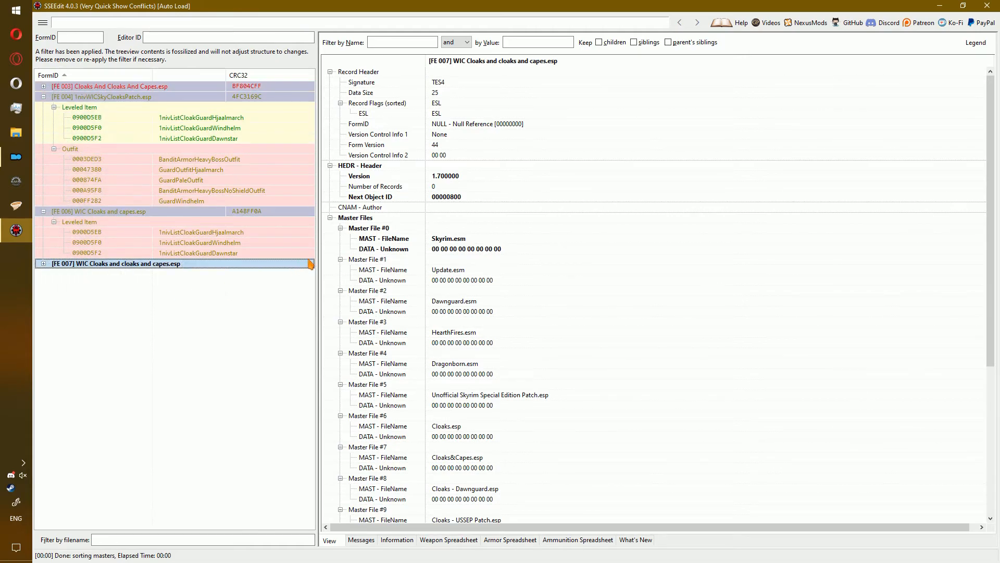
- Create a ModGroup named WIC CCC from the four selected cloak plugins and store it with WIC Cloaks and cloaks and capes.esp
key("Return")
type("WIC CCC")
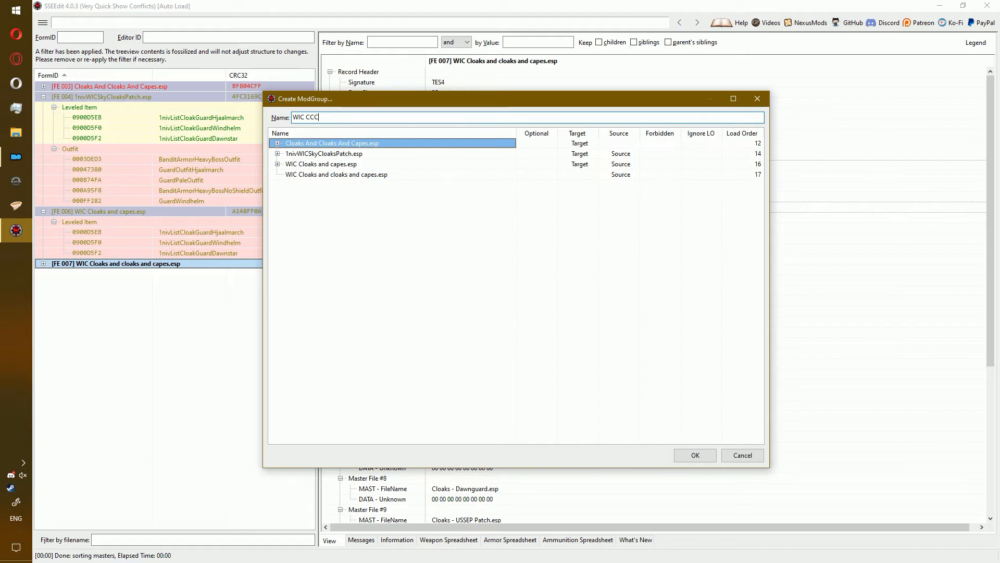
key("Return")
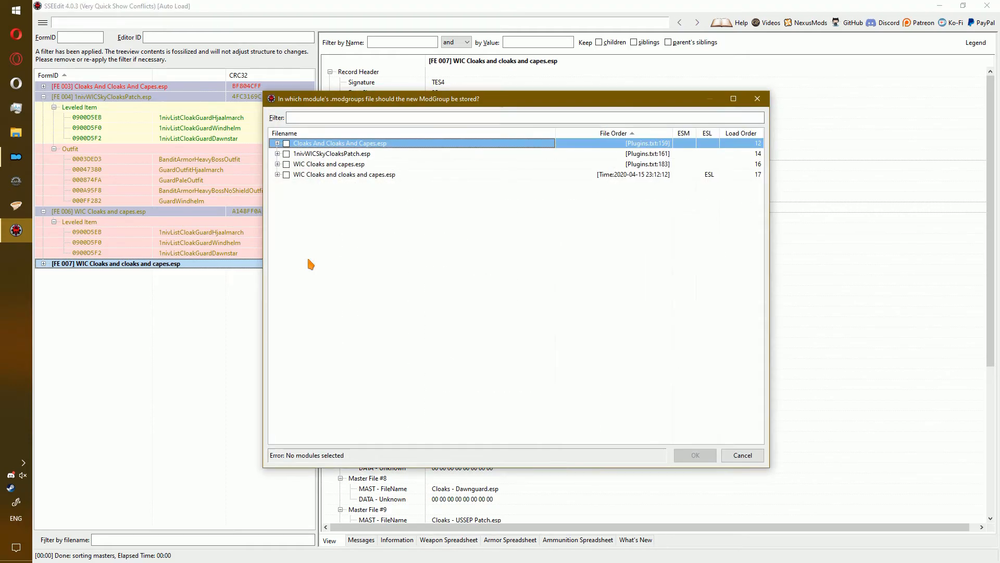
double_click(375, 177)
right_click(533, 298)
left_click(547, 303)
left_click(727, 454)
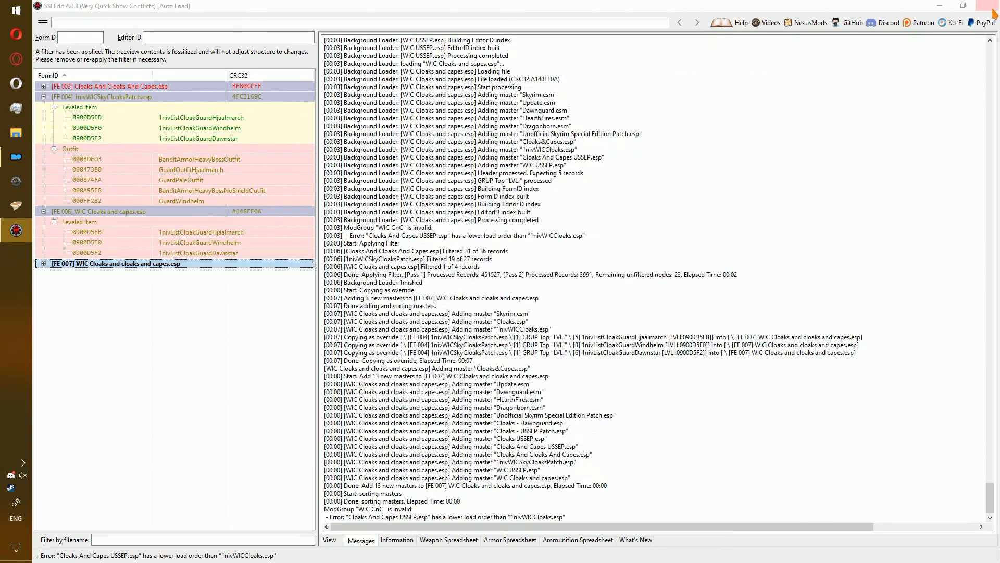
- Close SSEEdit and save WIC Cloaks and cloaks and capes.esp
left_click(994, 13)
left_click(599, 458)
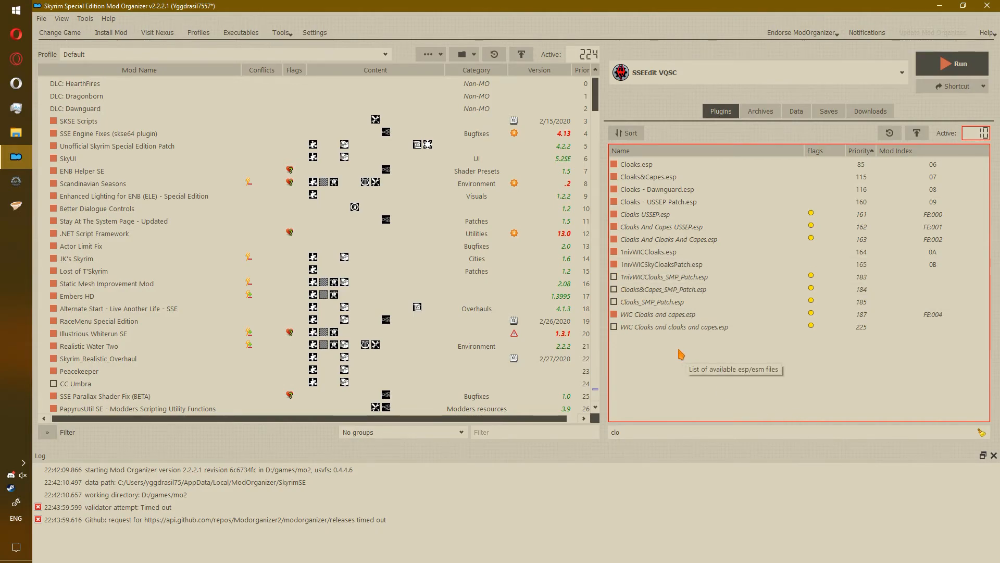
- In Mod Organizer, enable all plugins and run SSEEdit VQSC
mouse_move(665, 322)
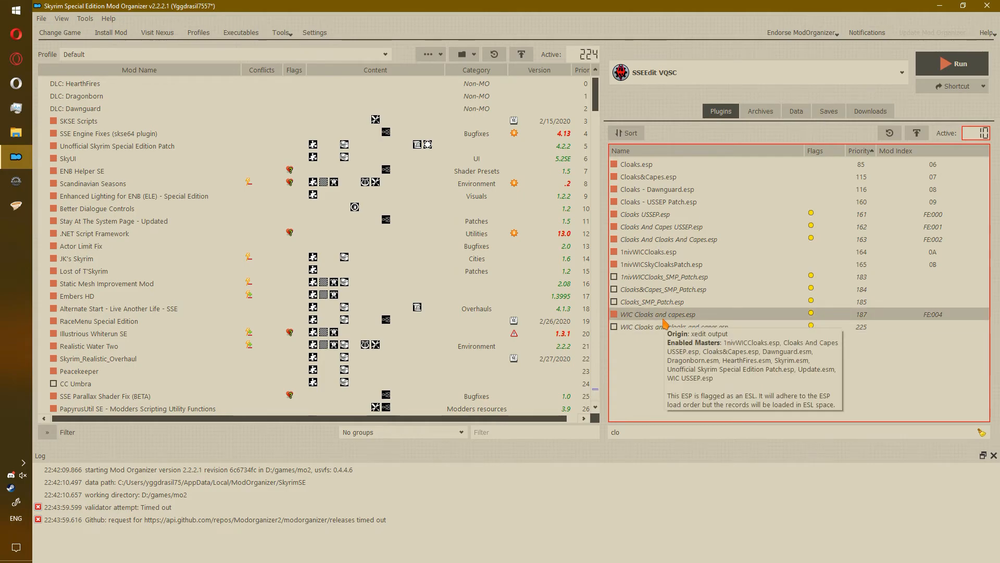
left_click(937, 63)
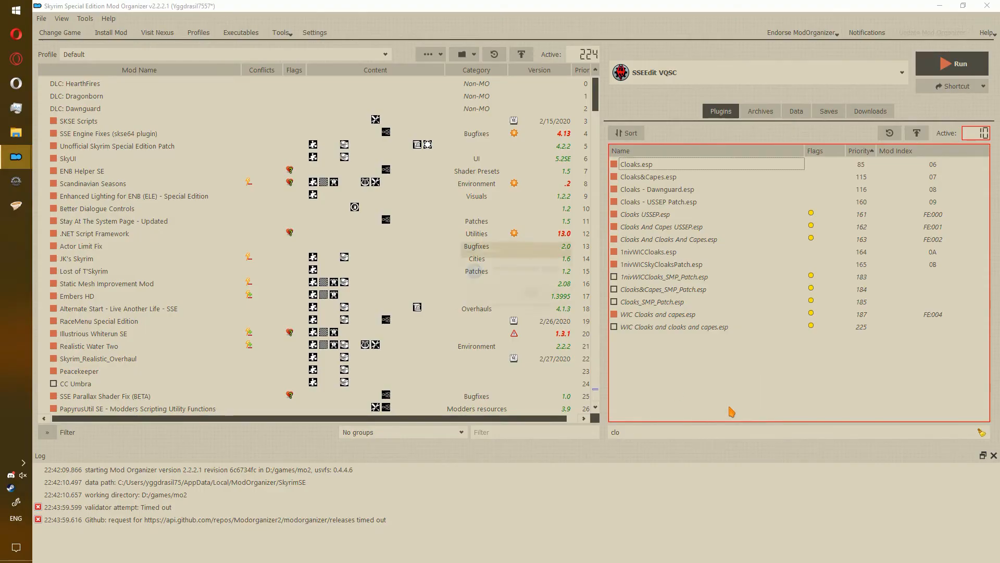
left_click(535, 296)
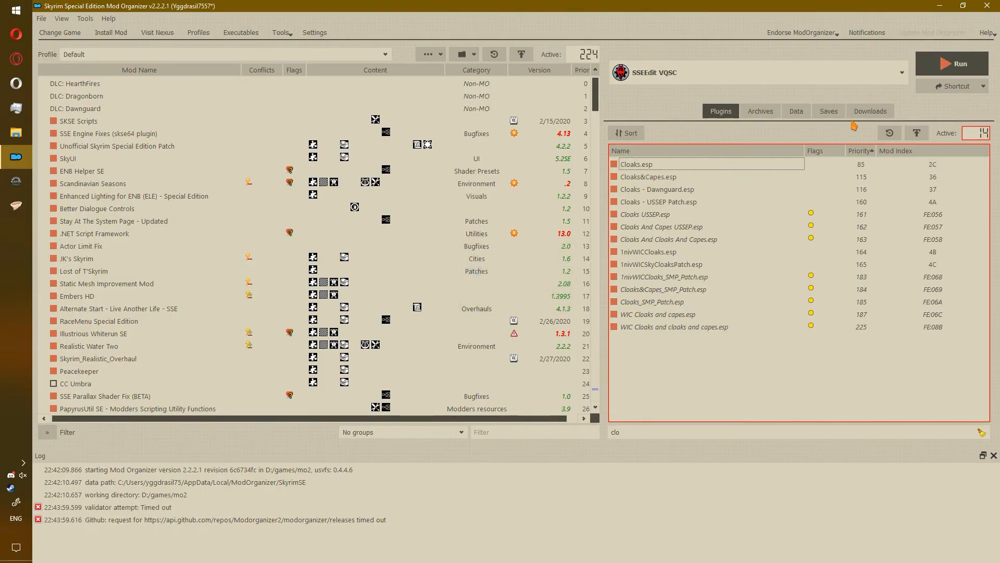
left_click(965, 63)
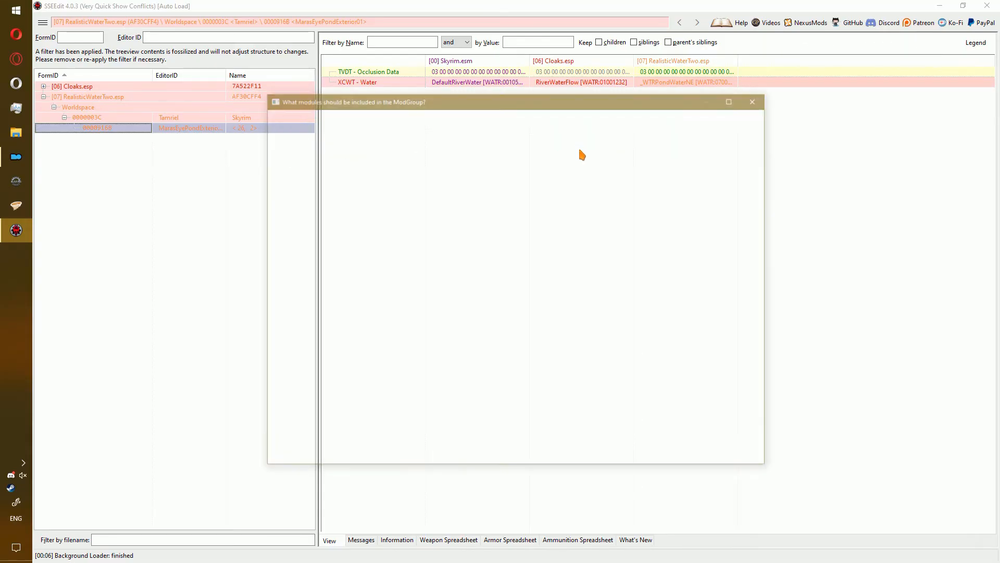
- Create a ModGroup named RW2 Cloaks from Cloaks.esp and RealisticWaterTwo.esp, store it with RealisticWaterTwo.esp, and close SSEEdit
key("Return")
type("RW")
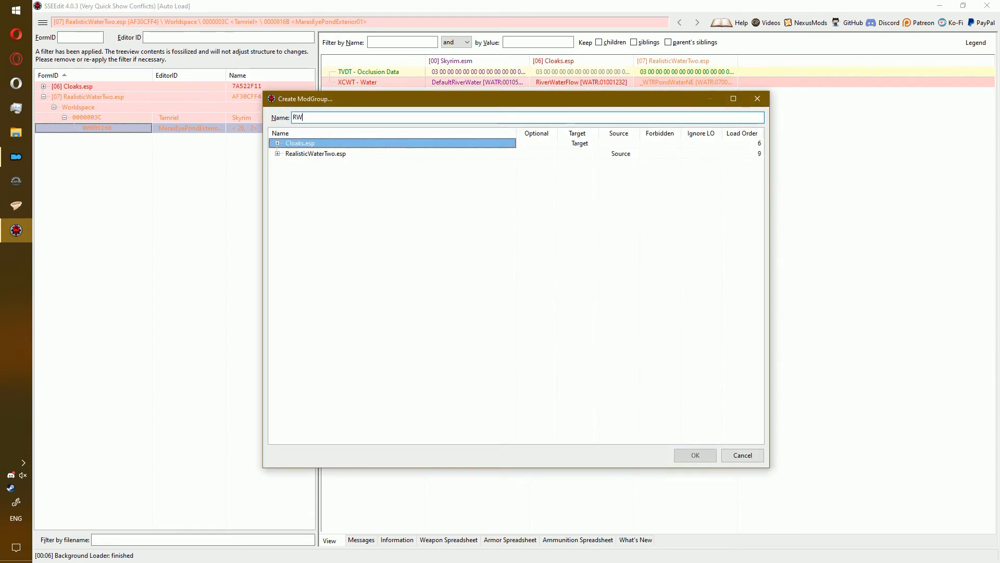
type("2 Cloaks")
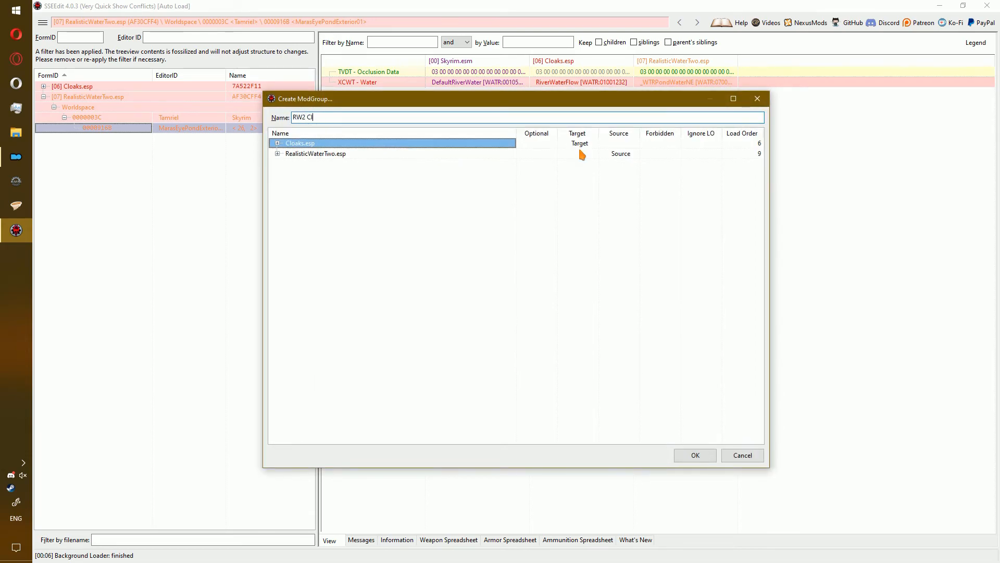
key("Return")
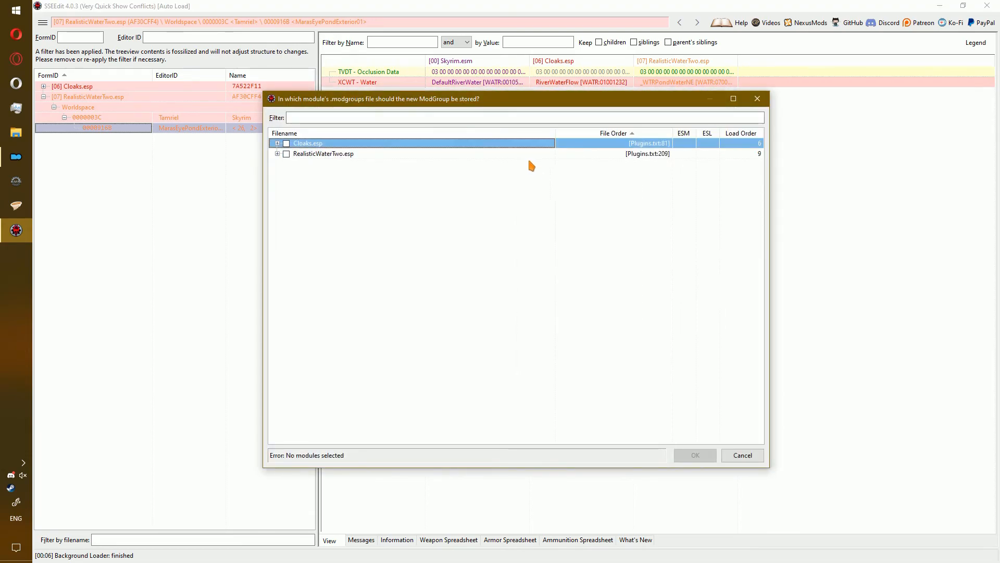
double_click(513, 154)
right_click(717, 440)
left_click(740, 447)
left_click(739, 452)
left_click(987, 6)
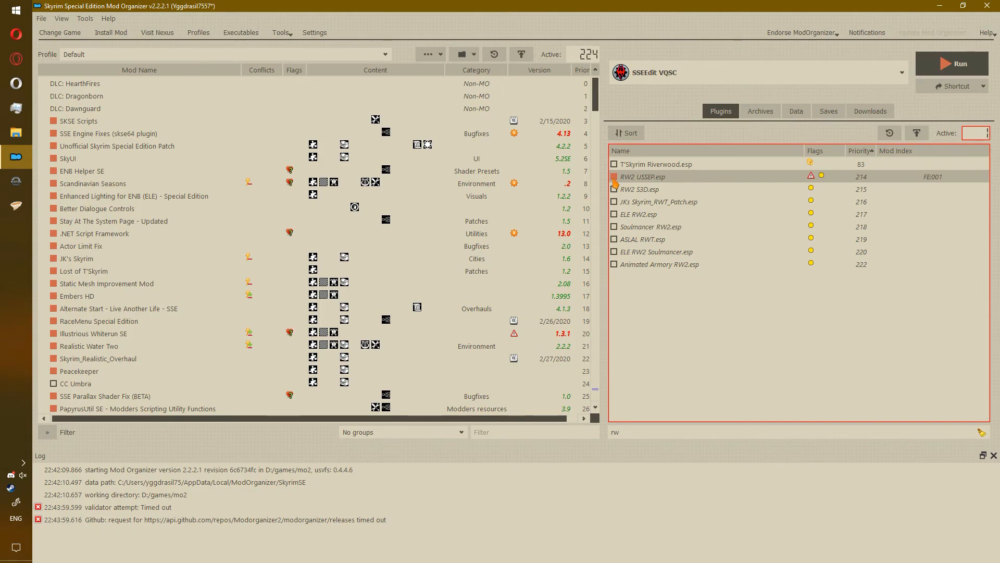
- Filter Mod Organizer's plugin list for tera and enable TeraArmorsSSE RARE USSEP Patch.esp
double_click(624, 432)
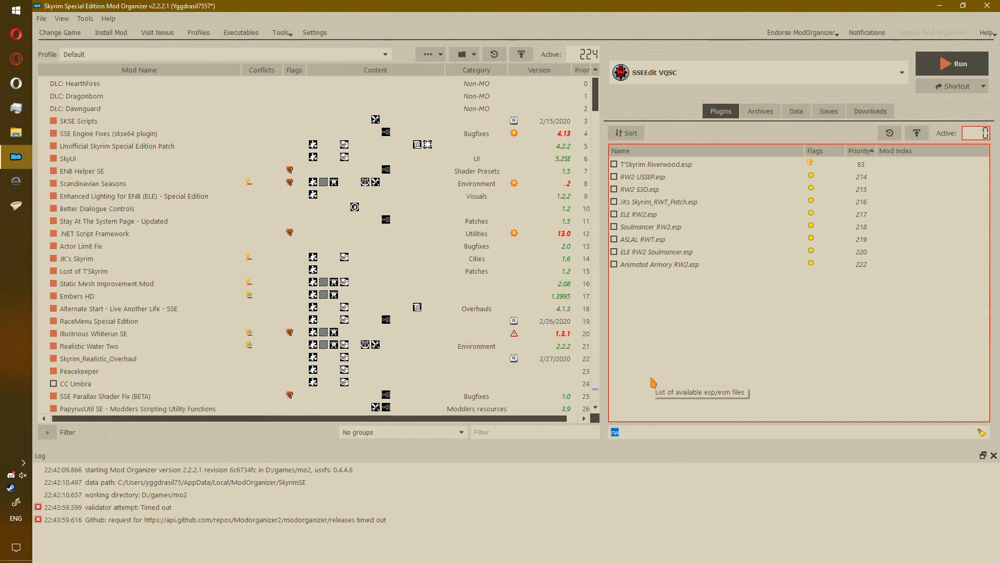
type("tera")
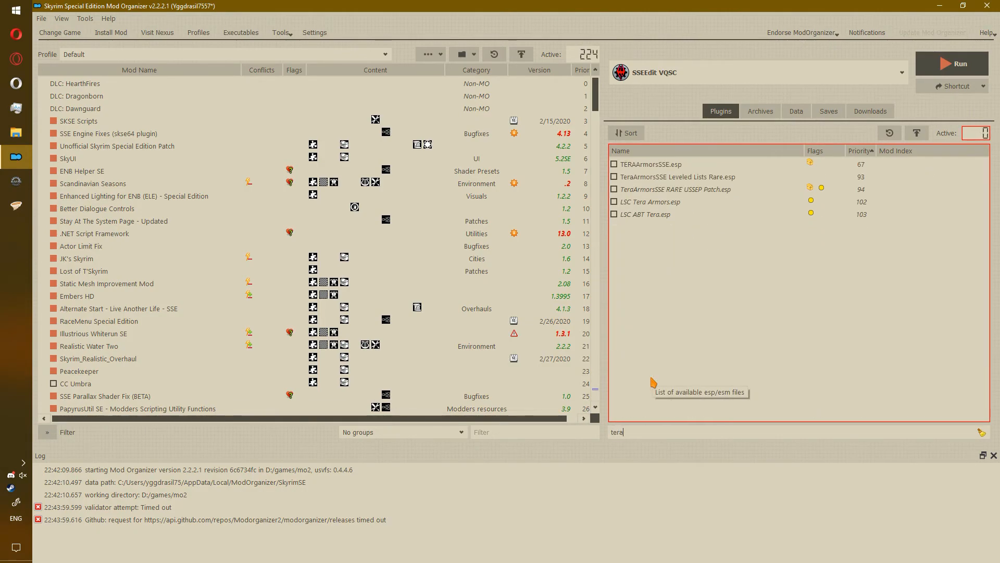
left_click(614, 189)
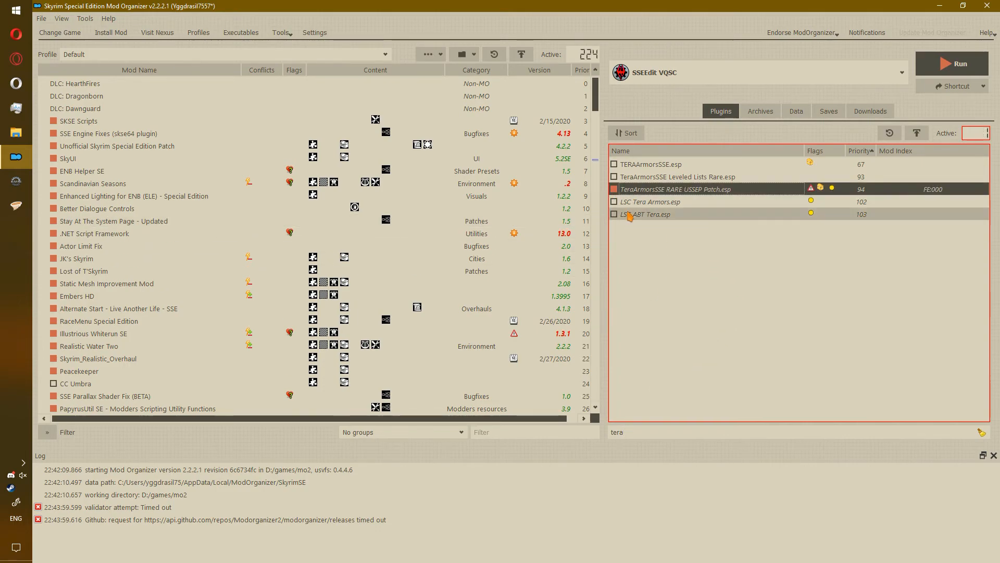
- Filter the plugin list for clo, disable Cloaks USSEP.esp and enable 1nivWICCloaks.esp
left_click_drag(610, 432, 998, 404)
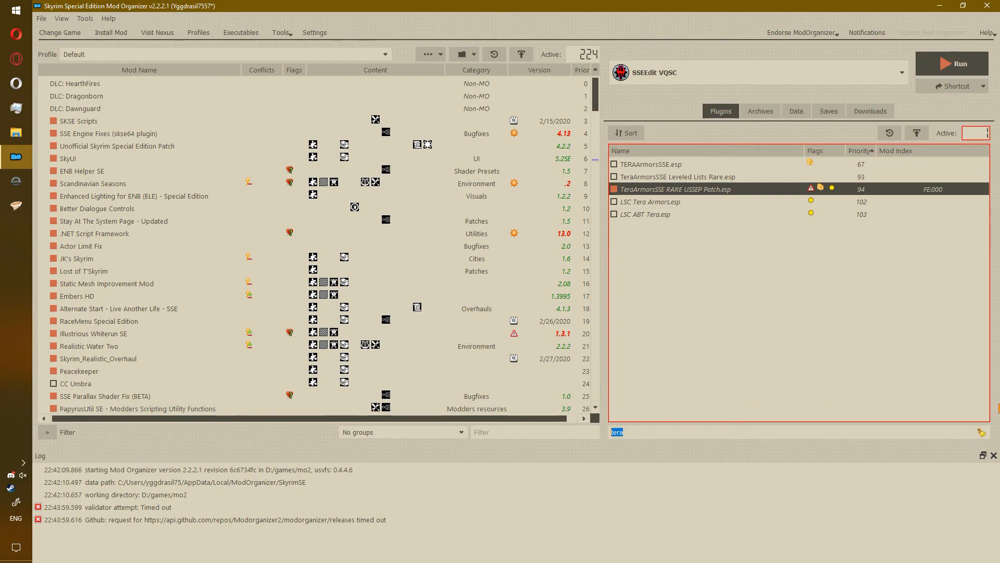
type("clo")
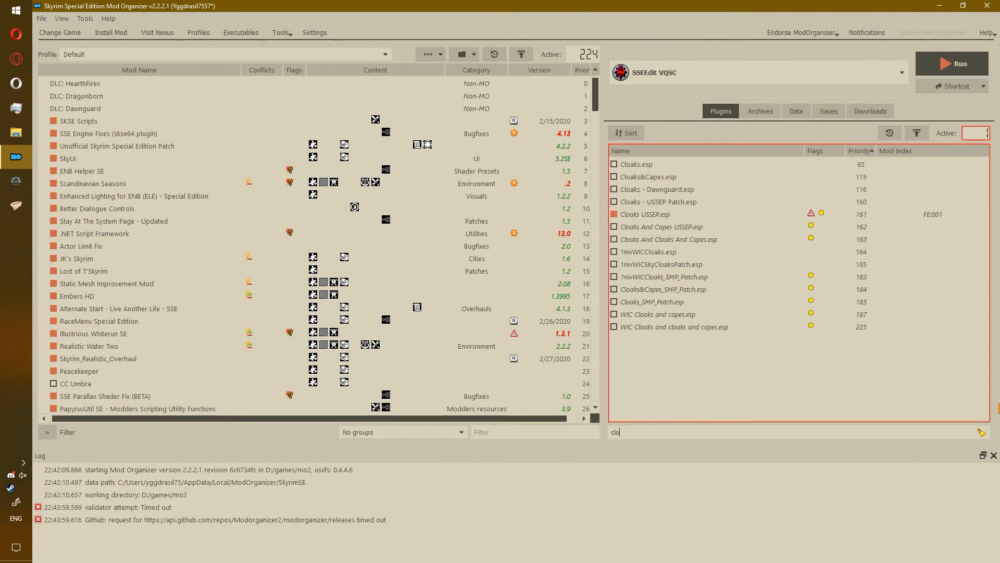
left_click(614, 214)
left_click(614, 214)
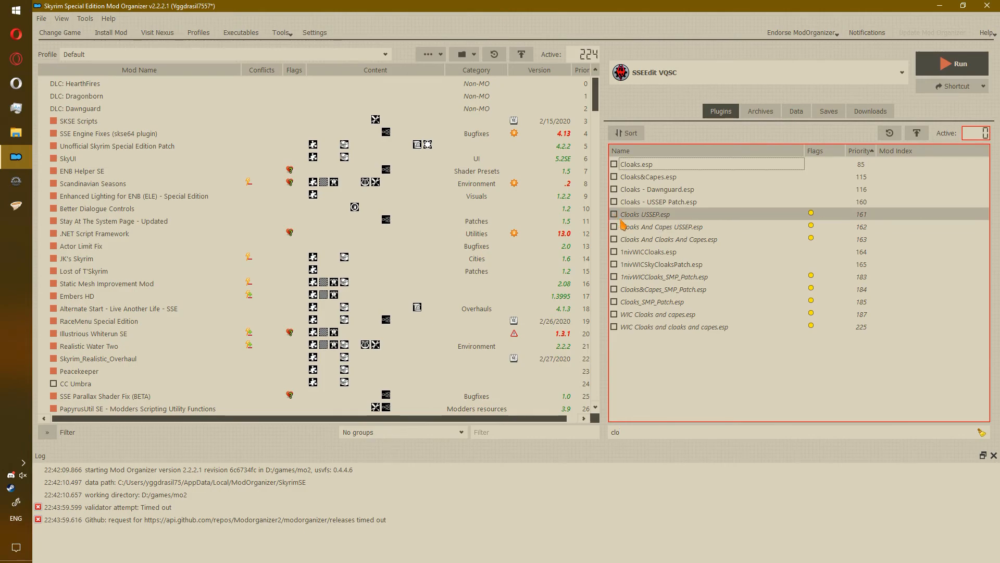
left_click(625, 254)
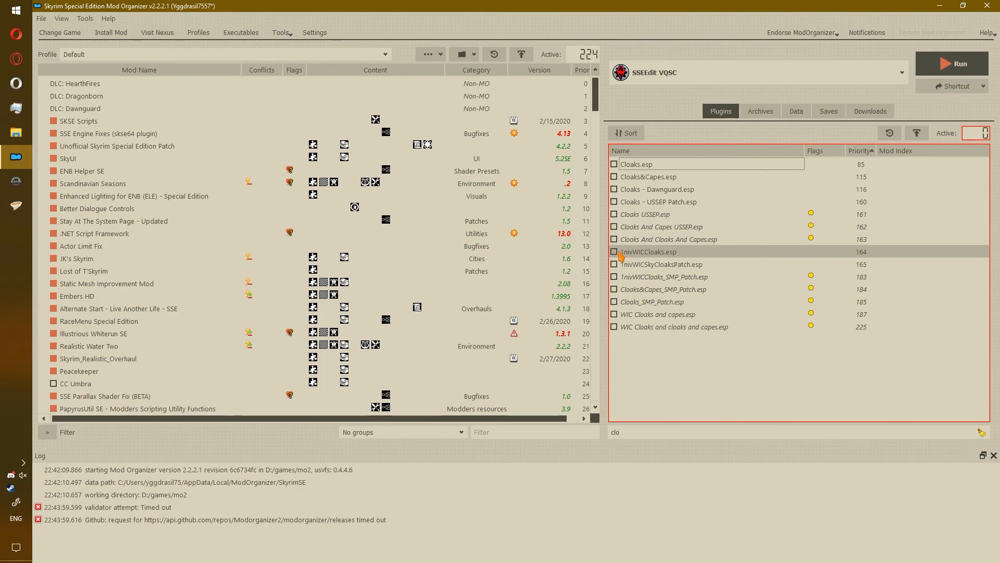
left_click(614, 252)
- Filter the plugin list for wic, enable WIC USSEP.esp and run SSEEdit VQSC
double_click(652, 429)
type("w")
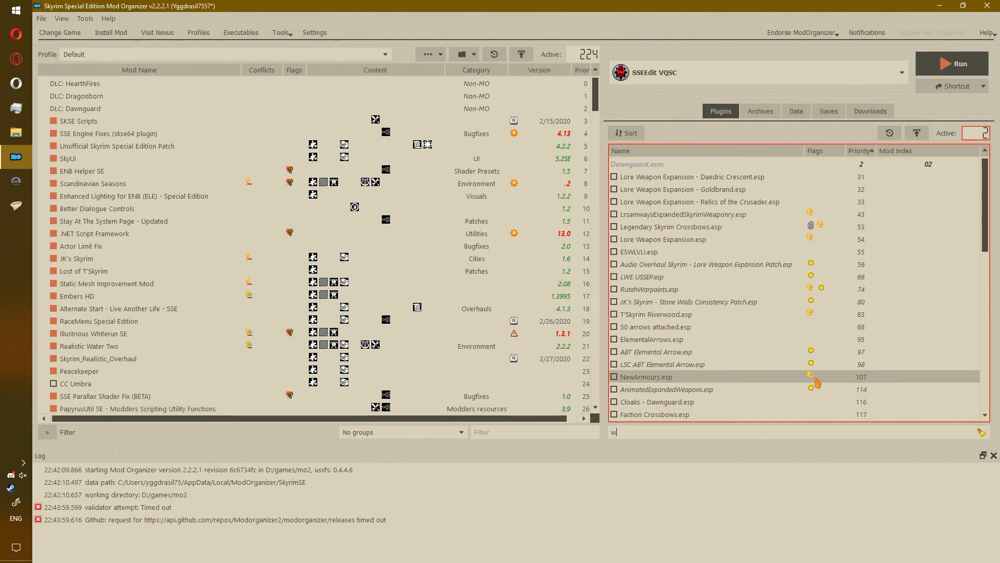
type("ic")
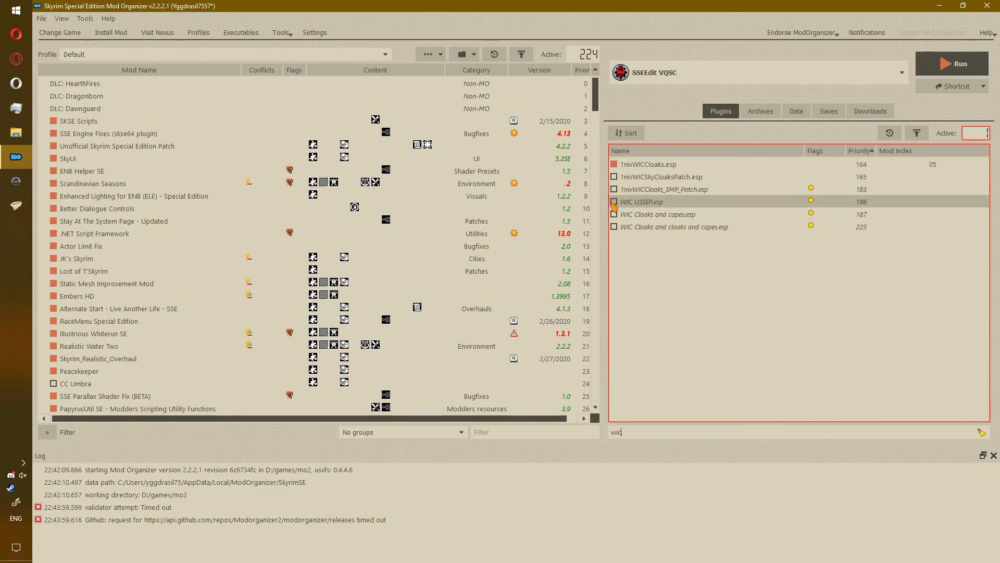
left_click(615, 203)
left_click(953, 63)
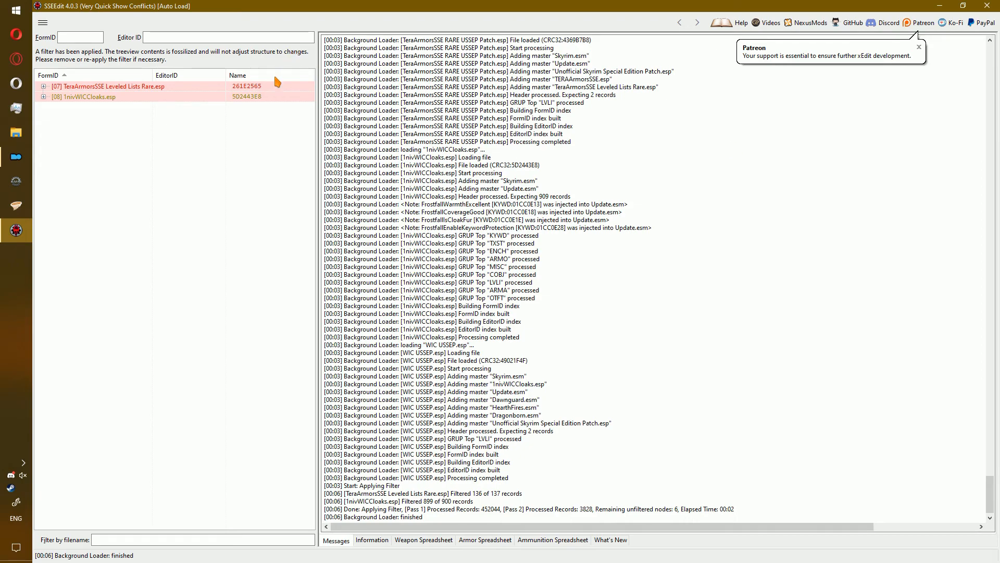
- Open the LItemMiscVendorArmor75 leveled item record under TeraArmorsSSE Leveled Lists Rare.esp to compare its conflicting versions
left_click(266, 90)
key("Right")
key("Right")
key("Right")
key("Right")
key("Down")
left_click(183, 108)
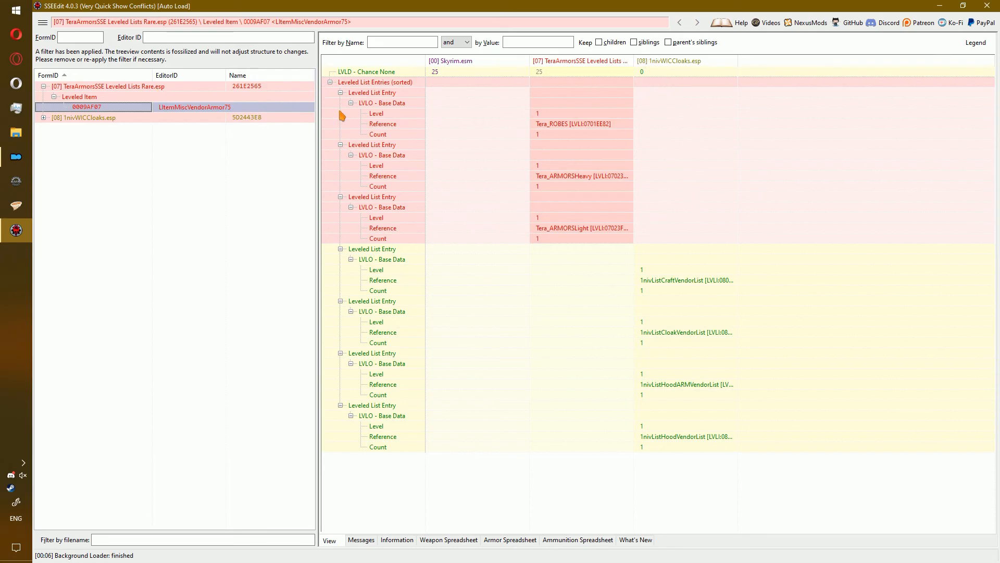
- Copy the TeraArmorsSSE version of LItemMiscVendorArmor75 as an override into a new ESL-flagged .esp file named Tera WIC
right_click(571, 65)
left_click(599, 68)
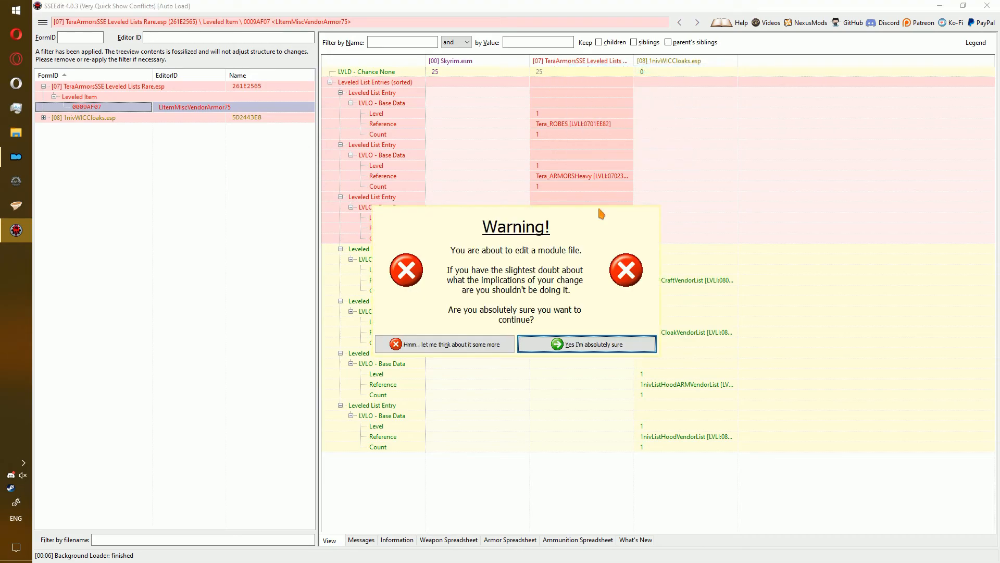
left_click(573, 343)
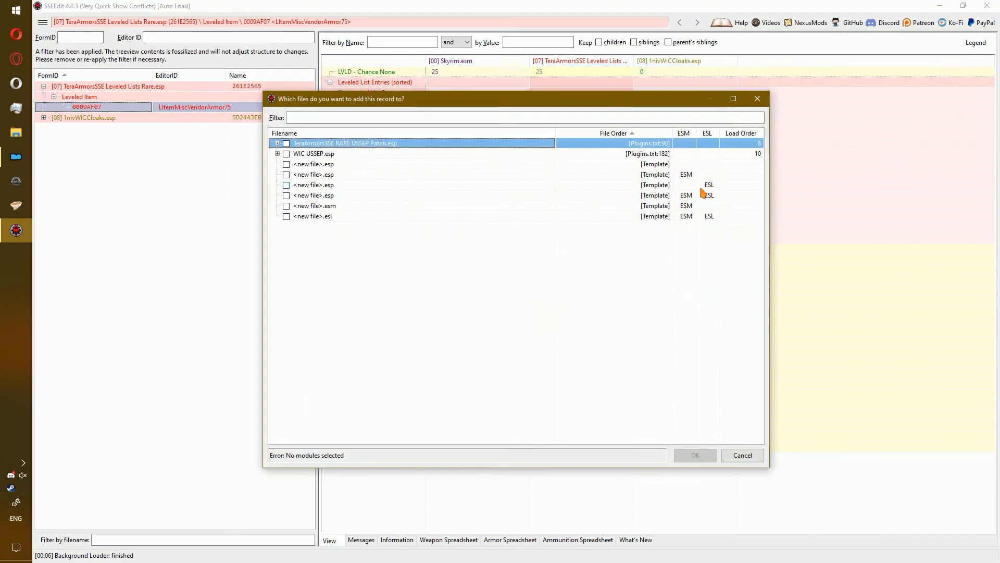
double_click(700, 187)
type("Ter")
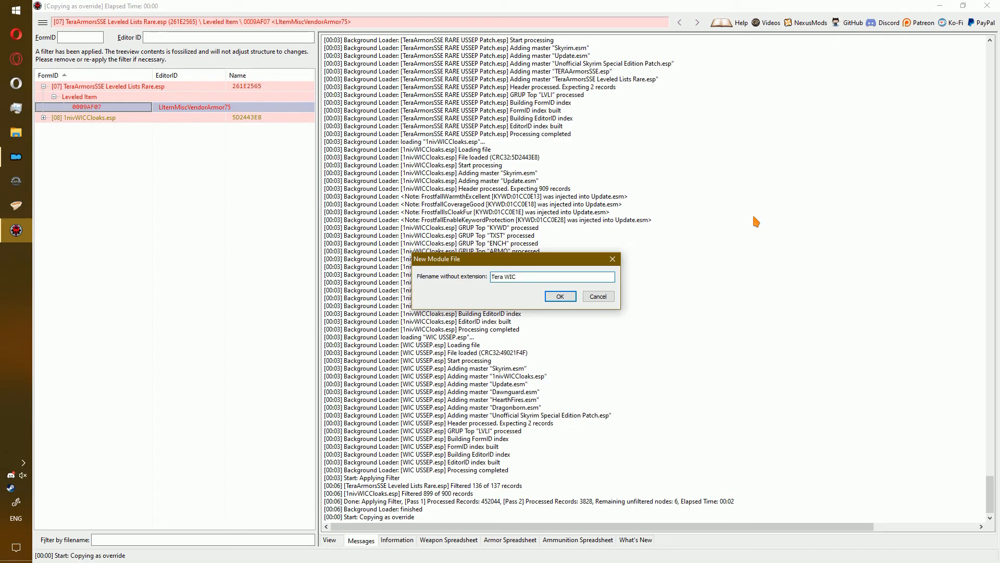
type("a WIC")
key("Return")
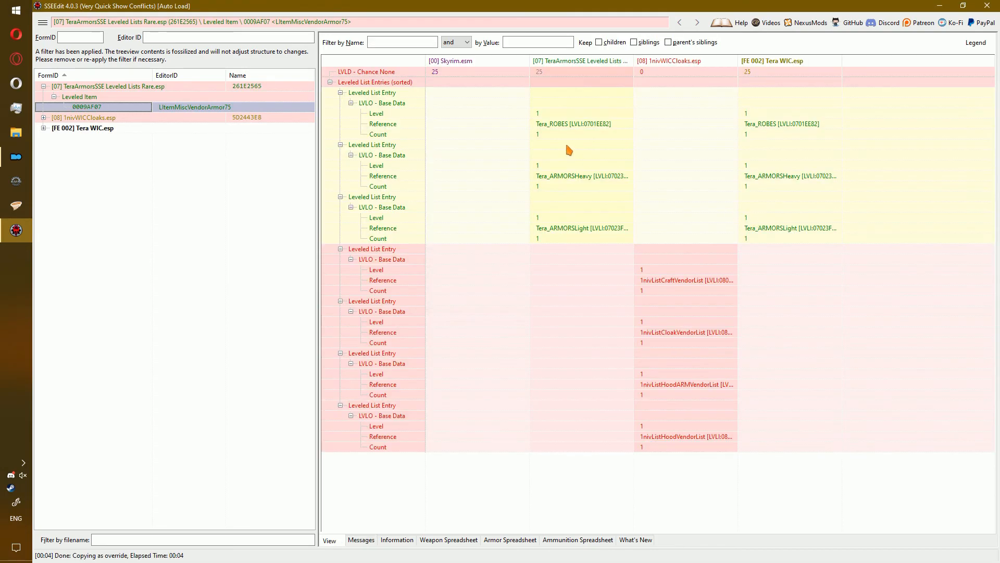
- Copy the four 1nivWICCloaks.esp vendor list entries into the Tera WIC.esp override, accepting 1nivWICCloaks.esp as a master
left_click_drag(708, 253, 755, 273)
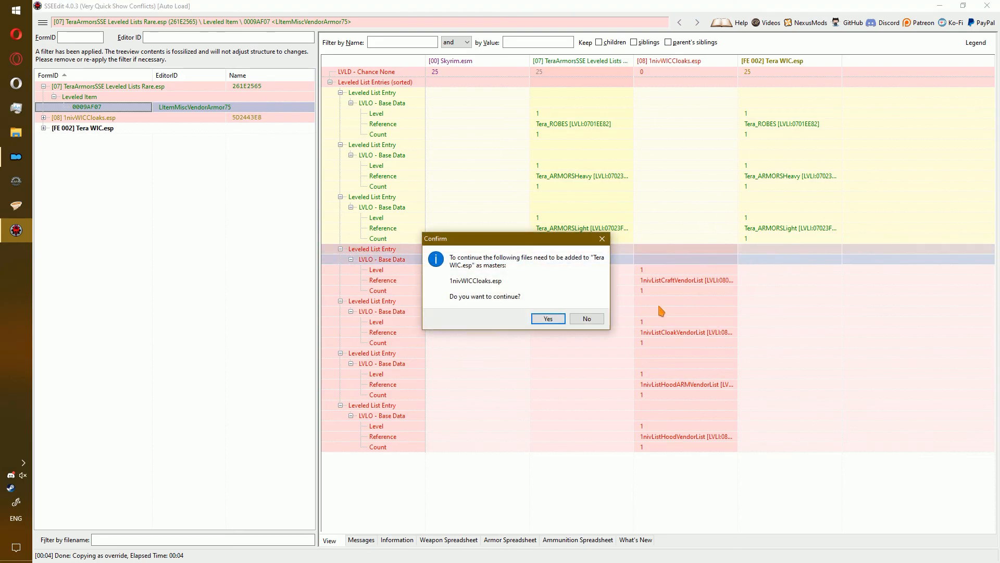
left_click(548, 319)
left_click_drag(716, 301, 789, 301)
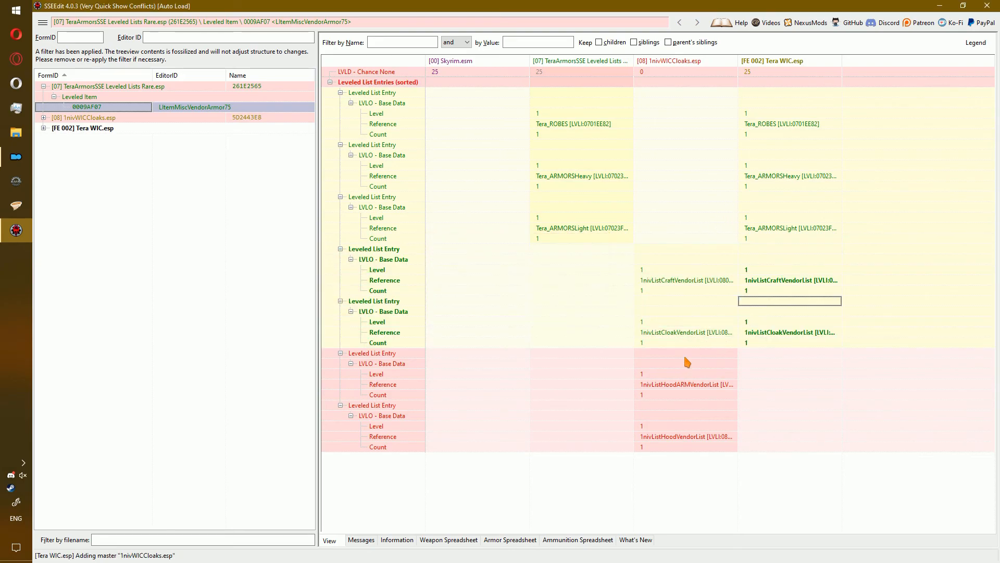
left_click_drag(688, 362, 771, 354)
left_click_drag(698, 405, 753, 413)
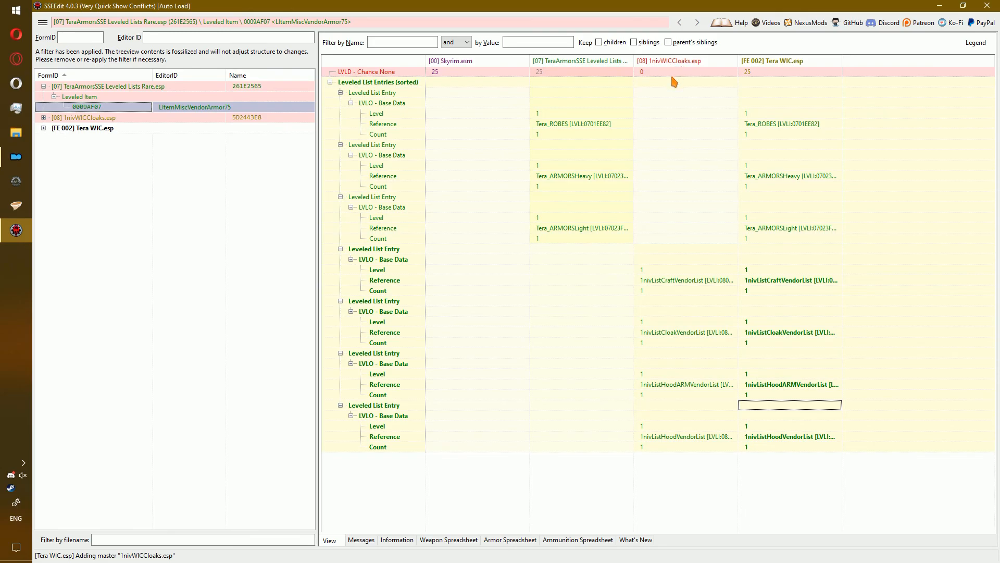
left_click(751, 73)
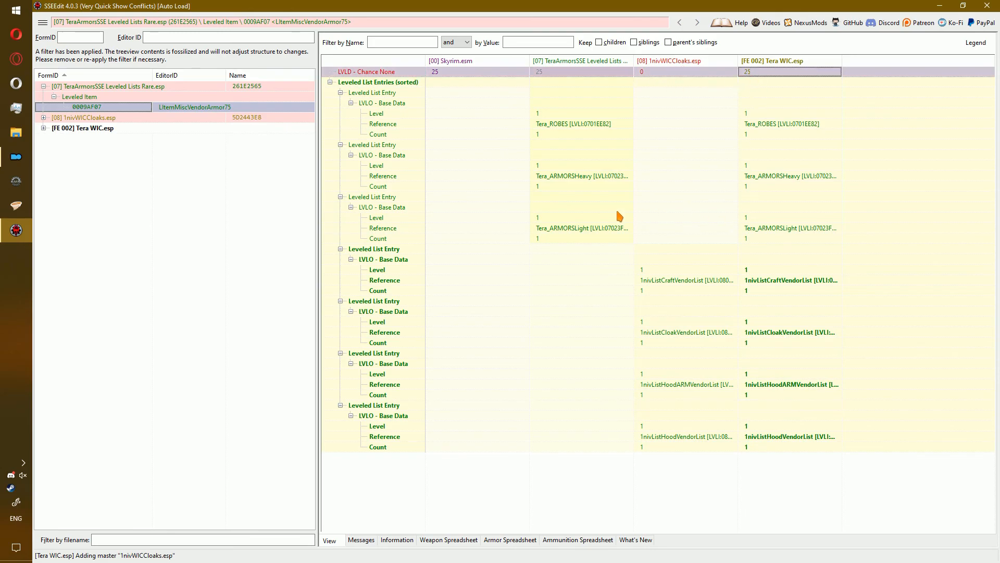
left_click(678, 189)
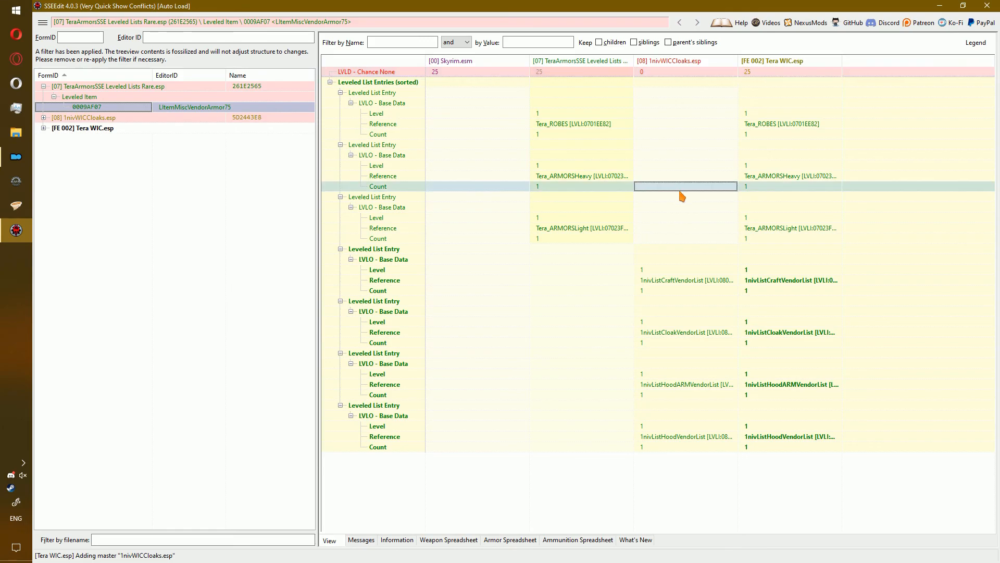
- Create a ModGroup named Tera WIC from the record's conflicting plugins and store it with Tera WIC.esp
key("ctrl+m")
key("Return")
key("Return")
type("Tera WIC")
key("Return")
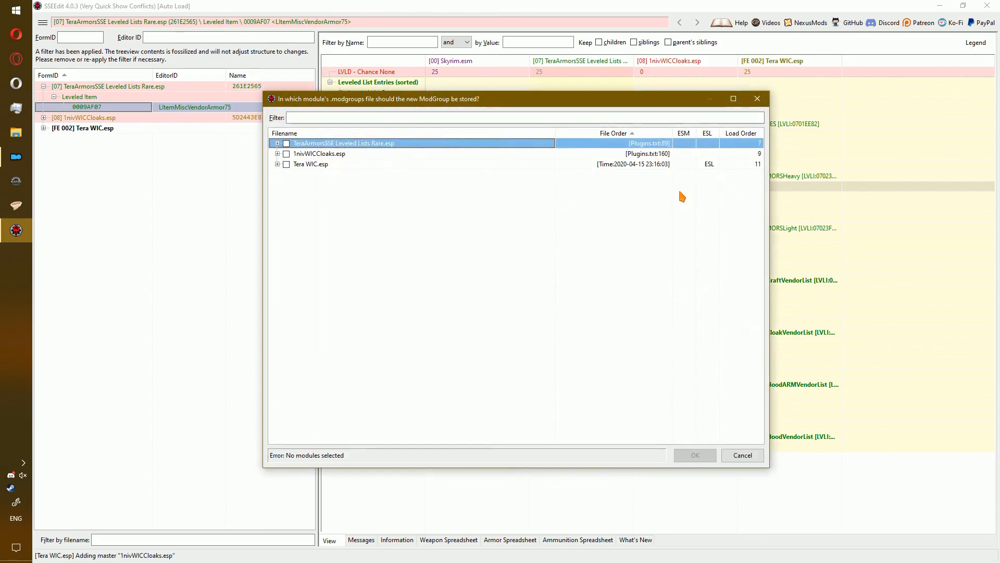
left_click(294, 165)
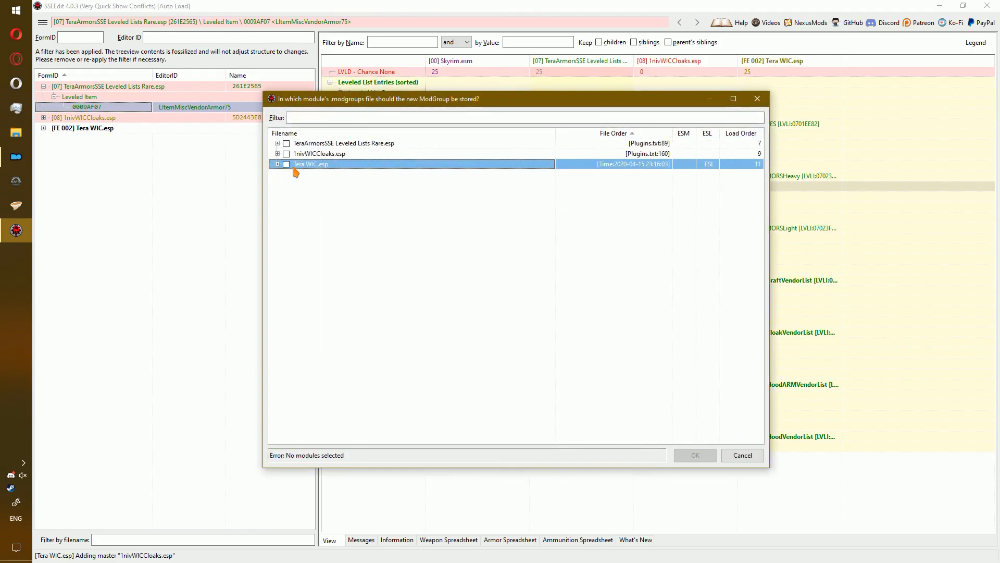
double_click(313, 166)
right_click(612, 371)
left_click(639, 378)
left_click(750, 456)
- Add all remaining available masters to Tera WIC.esp, then save the plugin with backup enabled and close SSEEdit
right_click(109, 131)
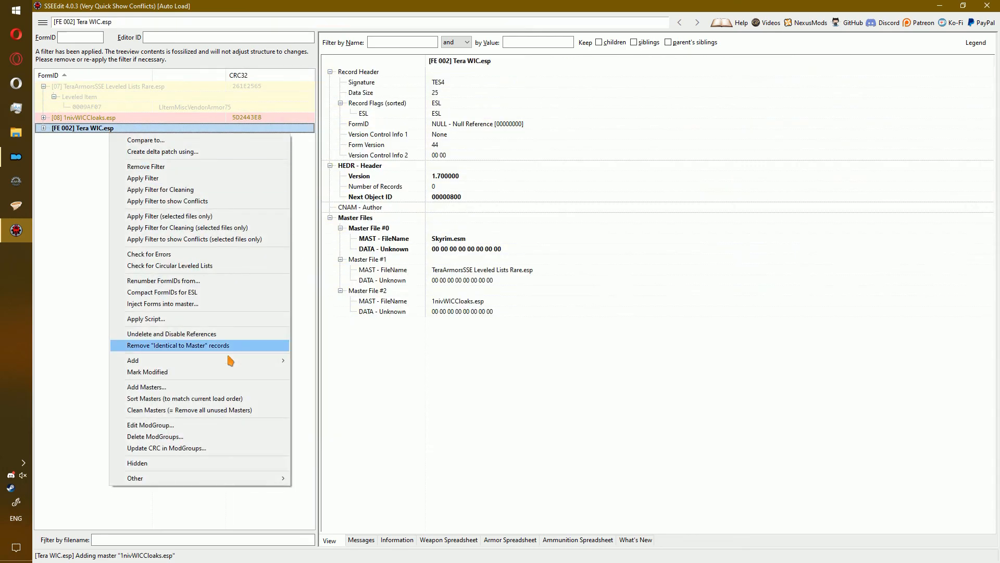
left_click(161, 387)
right_click(346, 365)
left_click(374, 369)
left_click(695, 455)
key("ctrl+s")
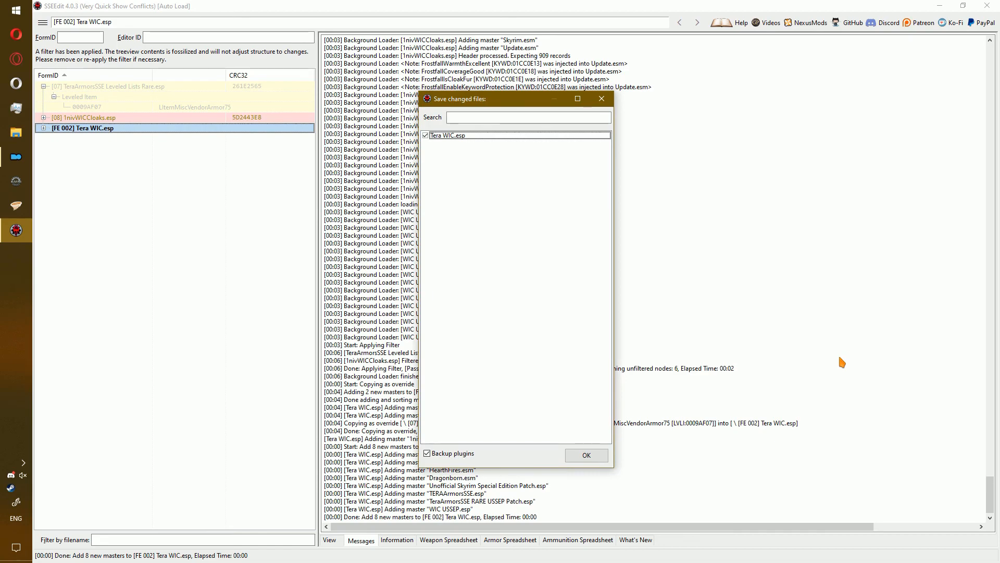
left_click(603, 455)
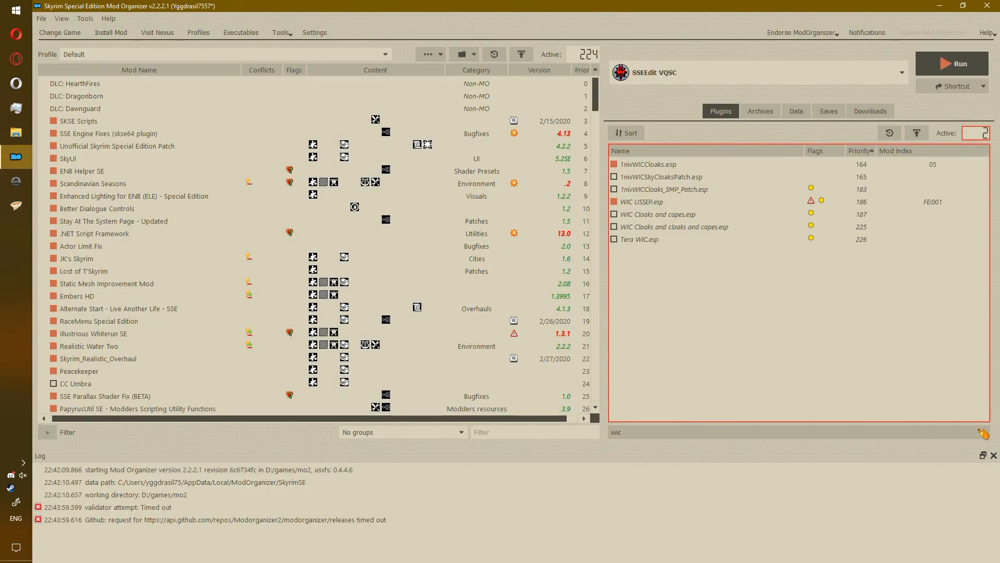
- Clear the plugin filter in Mod Organizer and enable all plugins
left_click(982, 432)
right_click(835, 322)
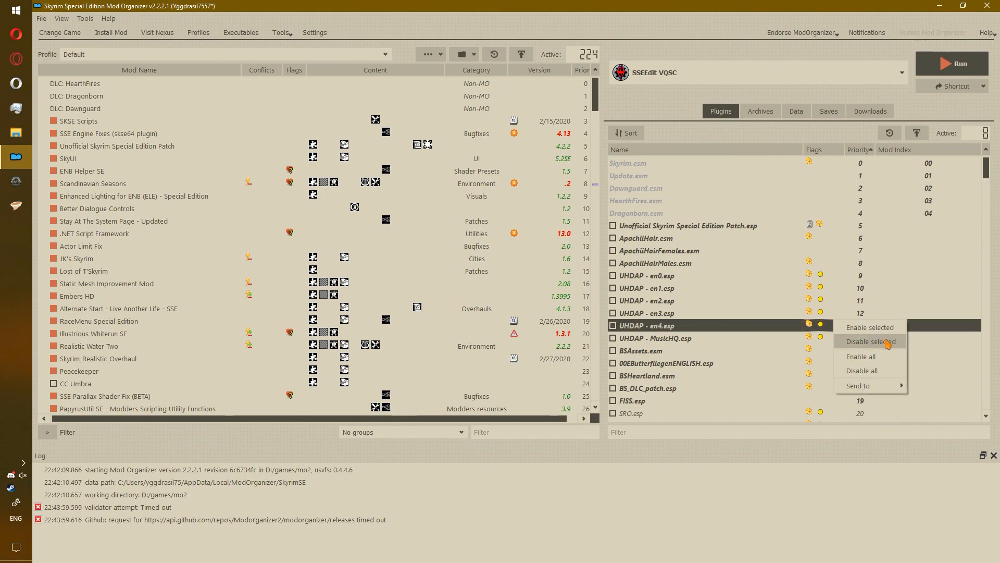
left_click(893, 358)
left_click(533, 294)
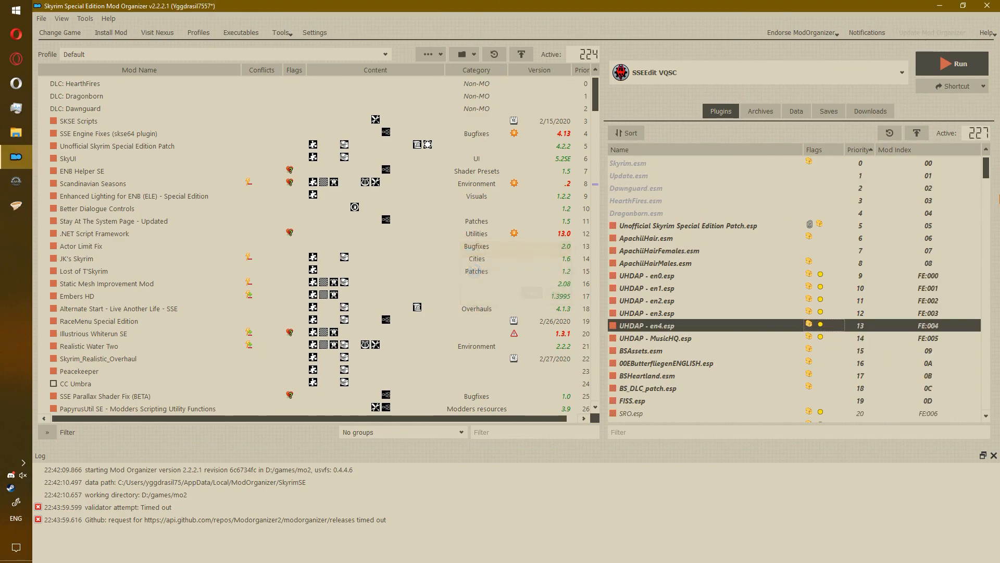
- Disable zPatch.esp and ENBLight Patch.esp near the end of the load order
scroll(911, 409, "down", 20)
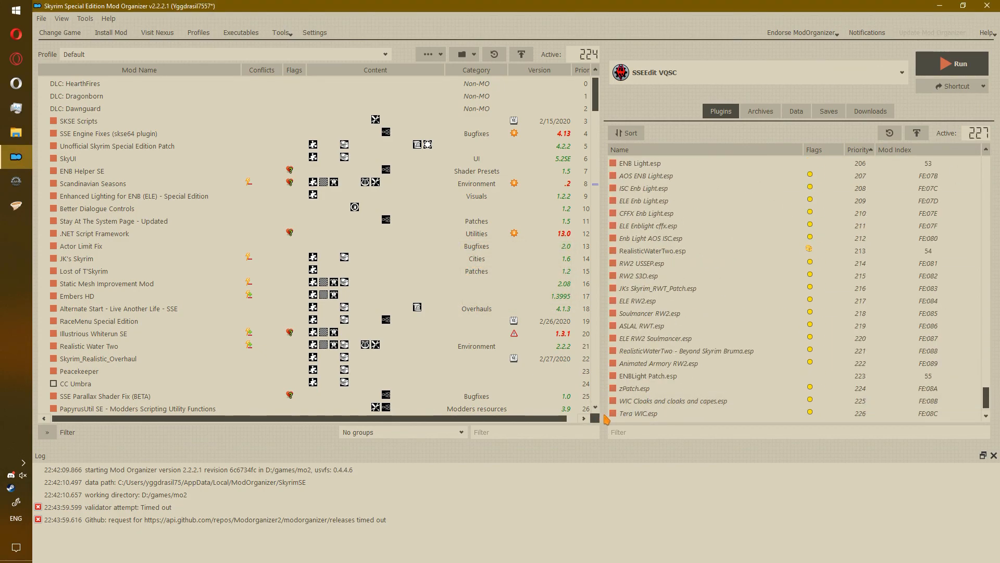
scroll(613, 416, "up", 1)
scroll(618, 401, "down", 1)
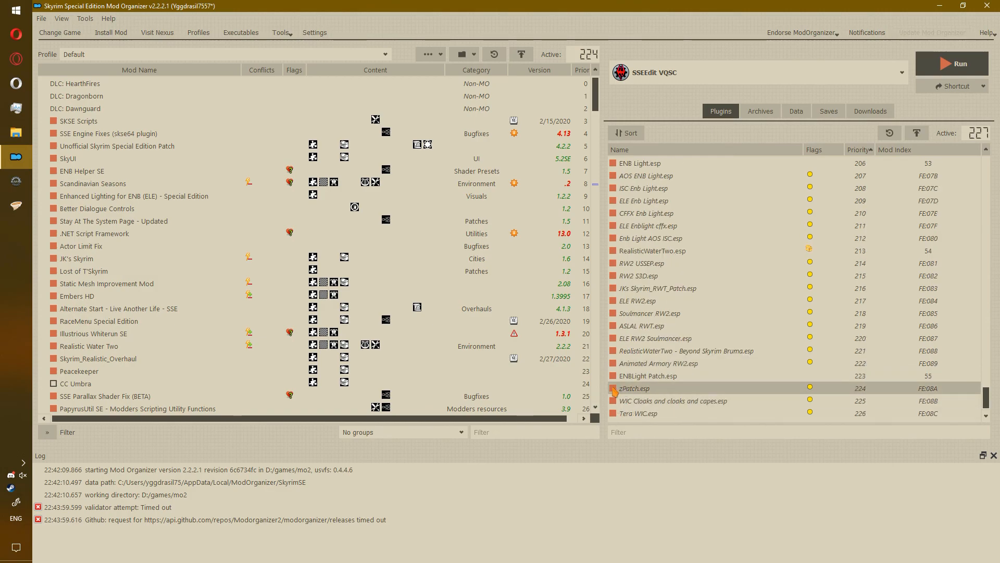
left_click(613, 376)
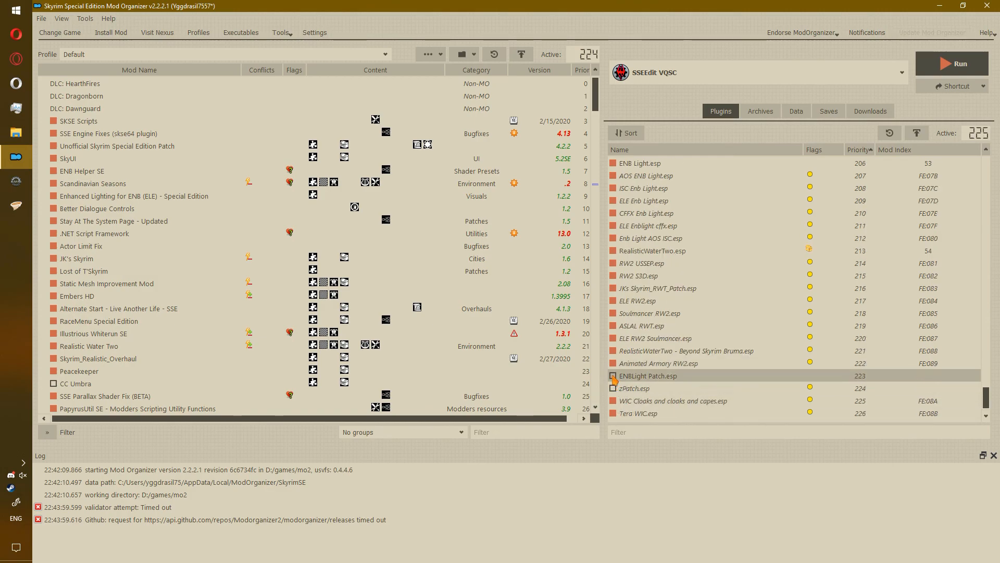
- Choose LOOT as the executable and run it from Mod Organizer
left_click(744, 75)
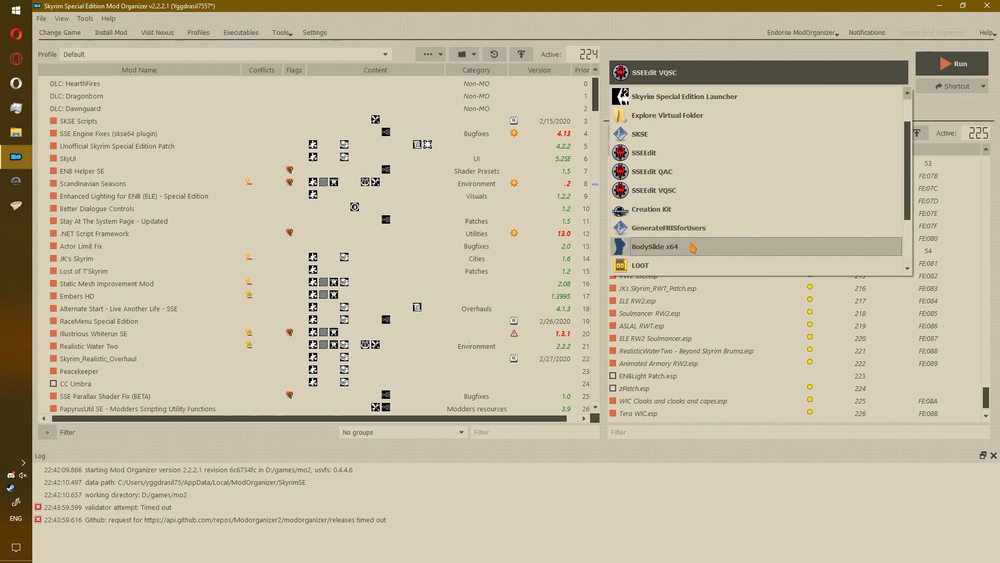
left_click(641, 265)
left_click(952, 63)
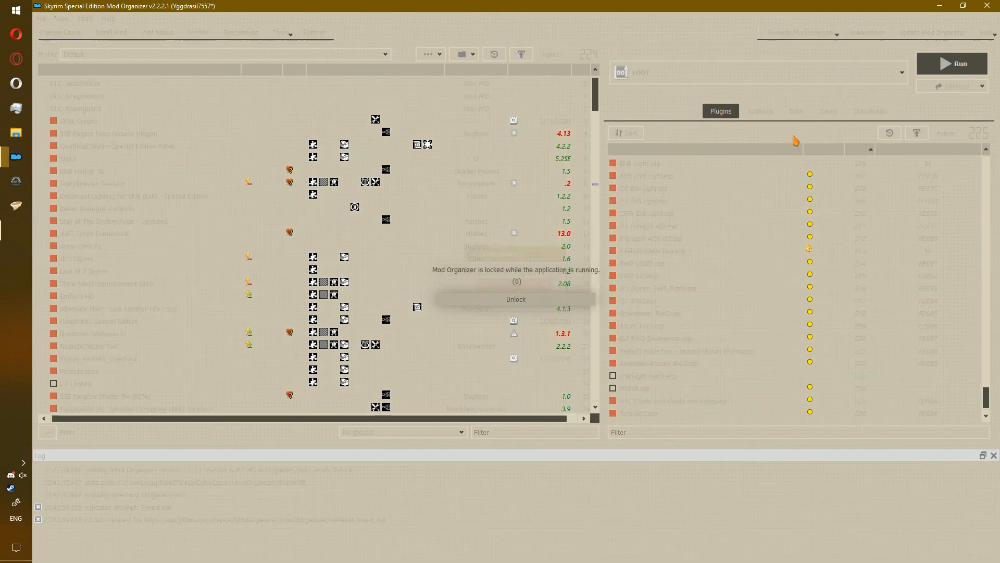